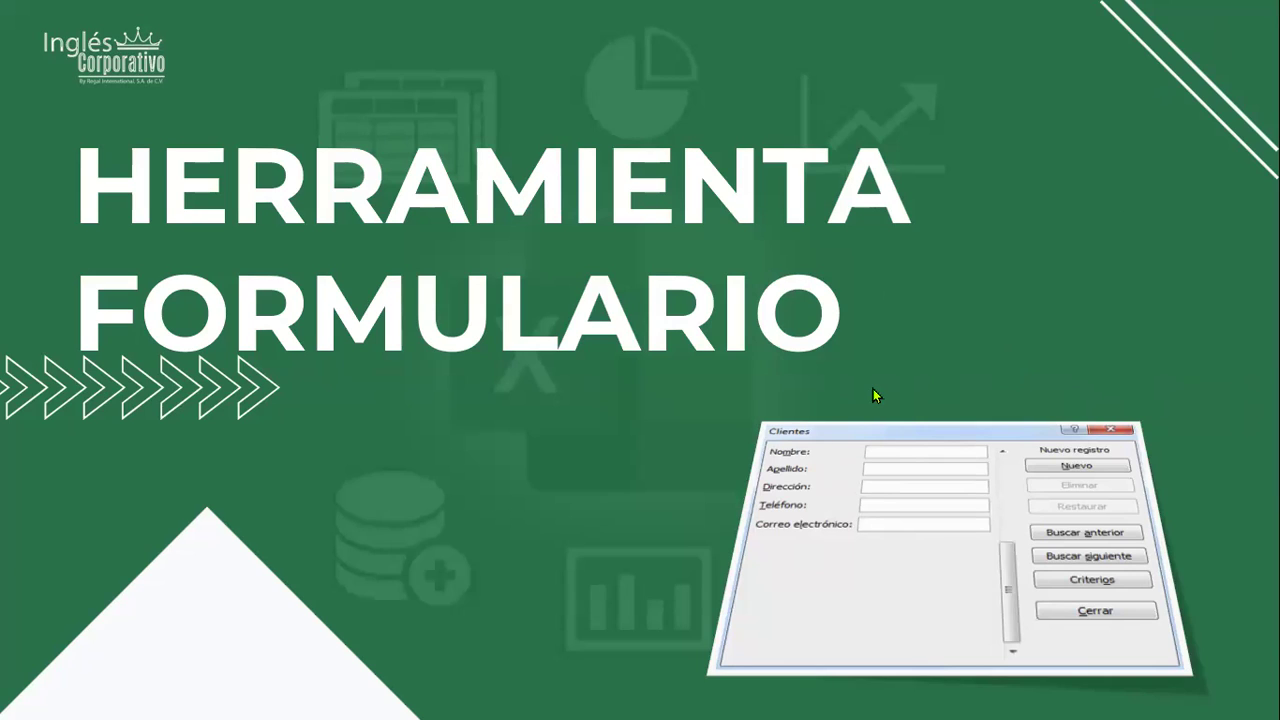
Step: Advance the slideshow past the Herramienta Formulario title slide to the data-form explanation slide
left_click(778, 382)
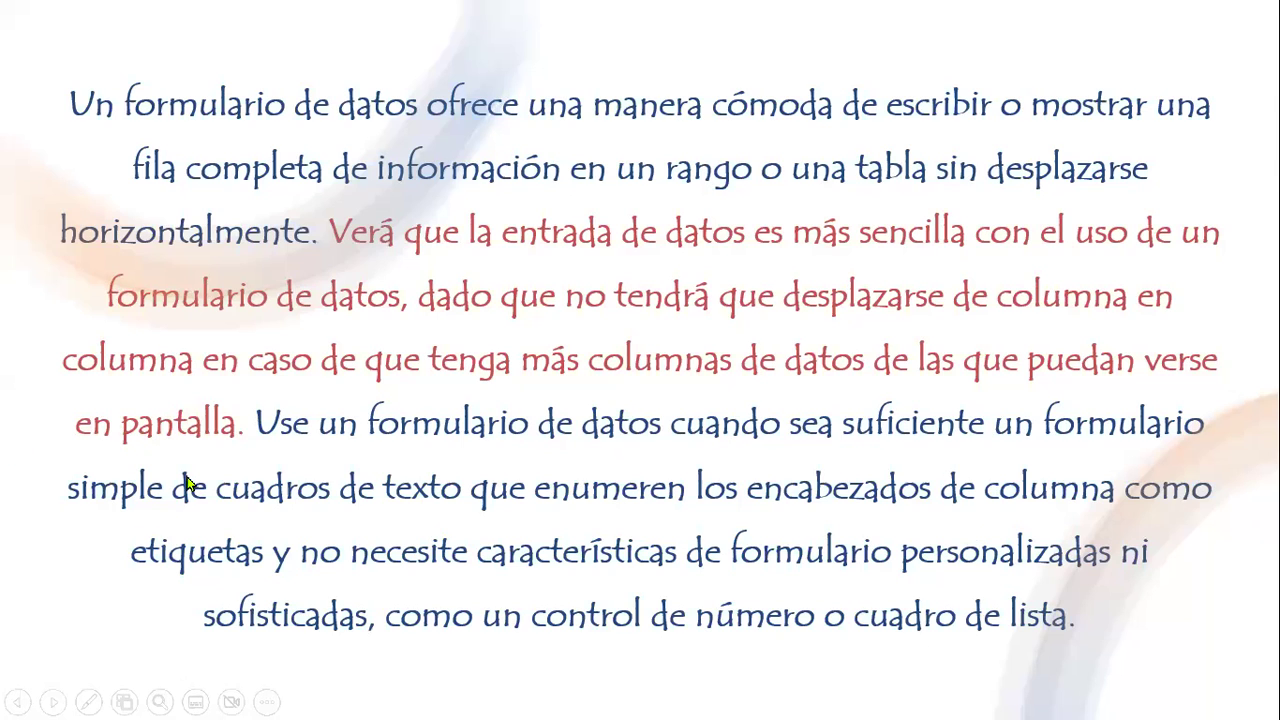
Step: Advance to the slide picturing the Clientes data form with one customer record
left_click(668, 482)
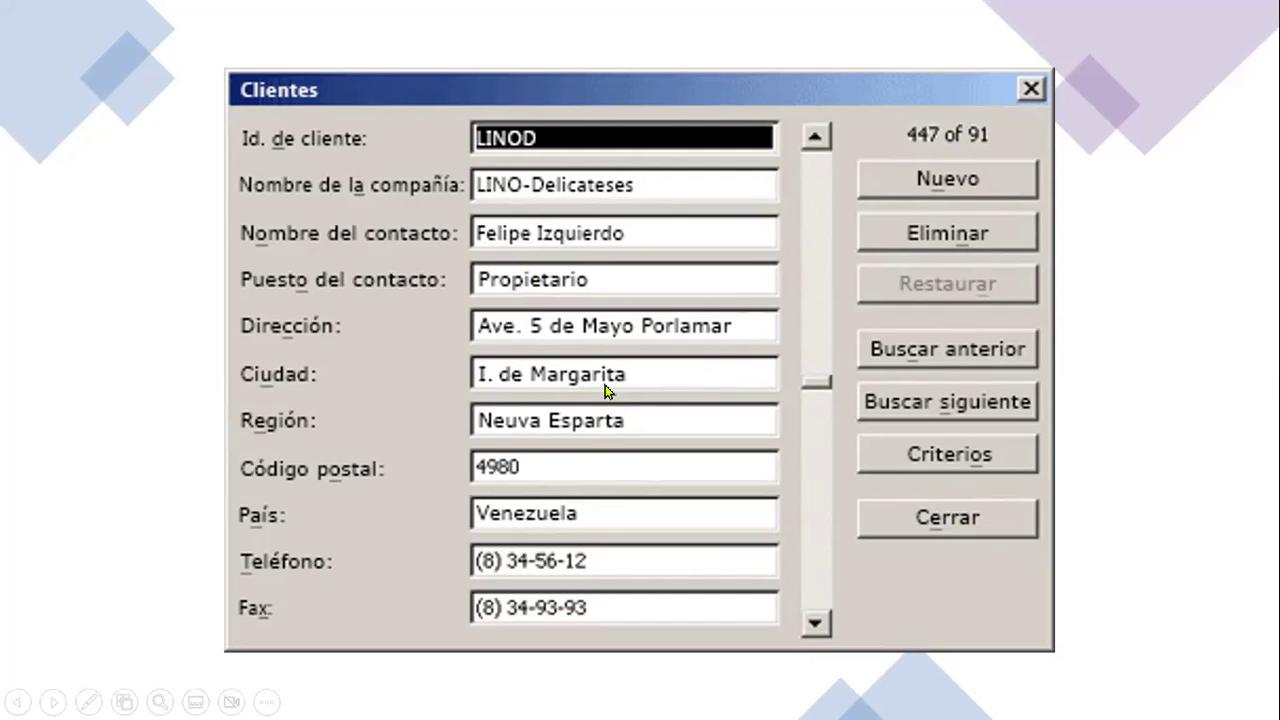
Step: Advance to the slide on Excel's automatically generated data form, supporting up to 32 columns
left_click(706, 289)
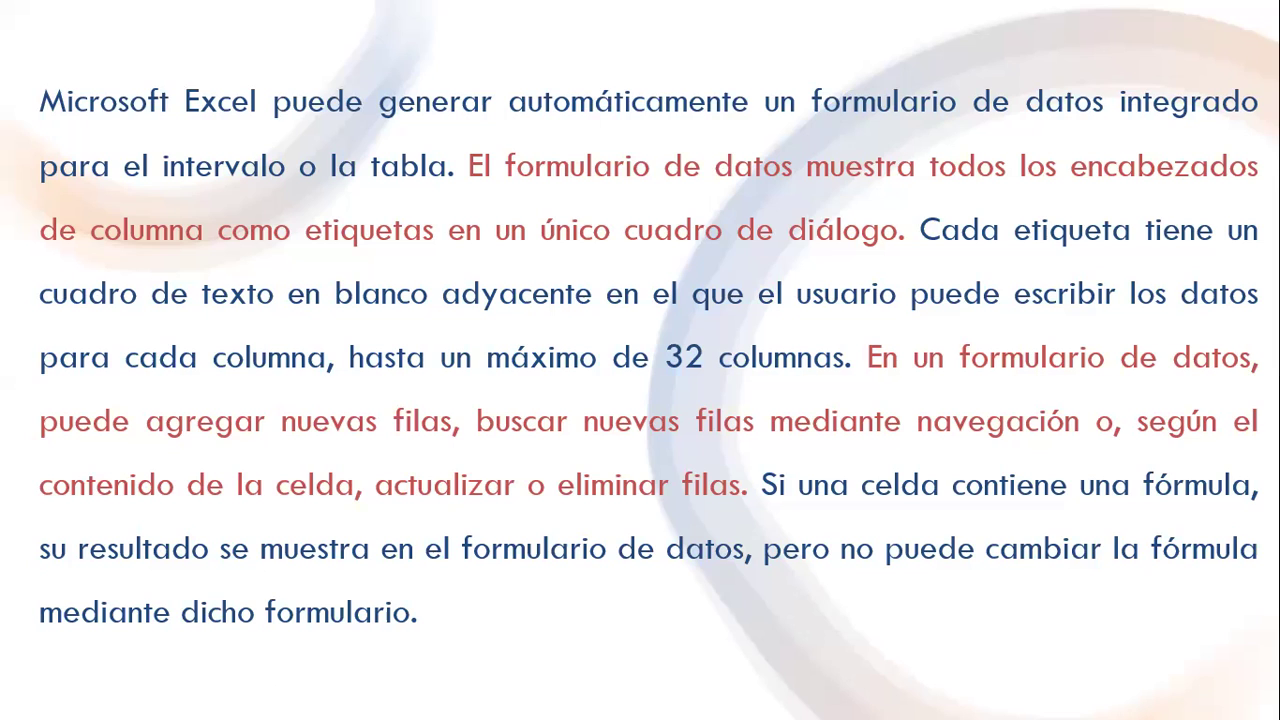
Step: Advance the slideshow toward the EJEMPLOS section slide
left_click(841, 377)
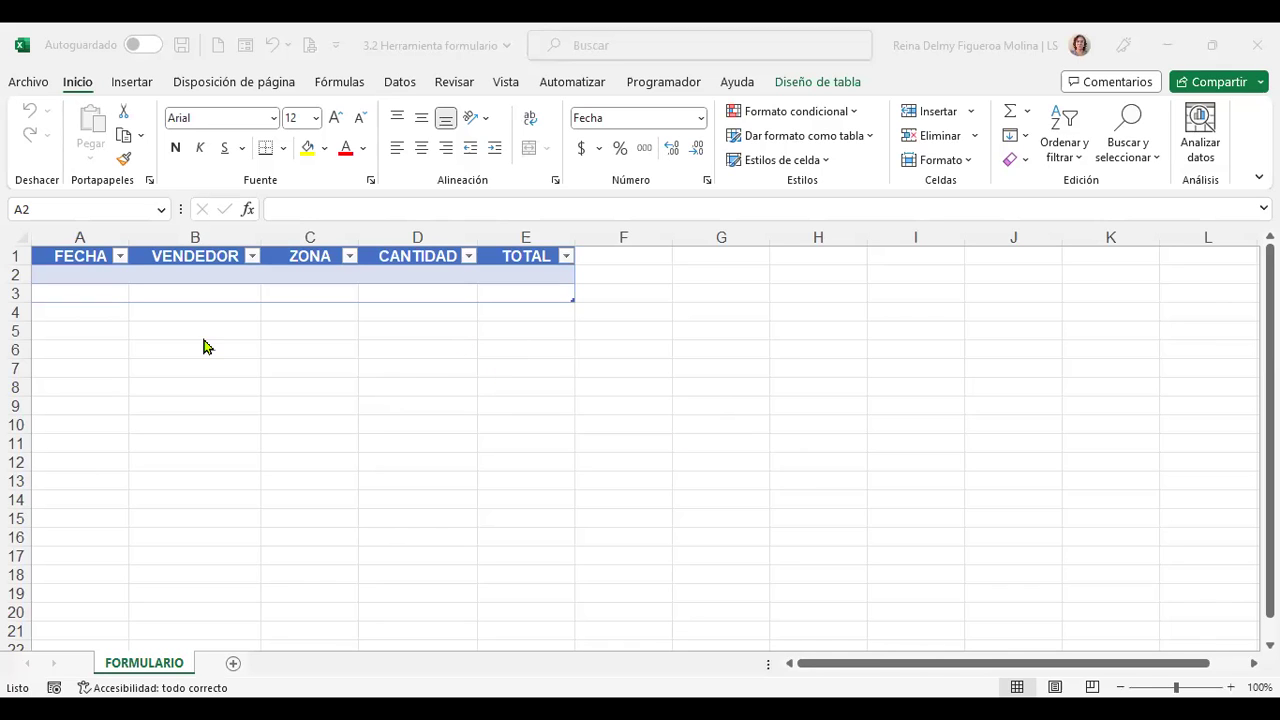
Step: Select the whole sheet, zoom to 120% and raise the font size from 12 to 14
left_click(88, 272)
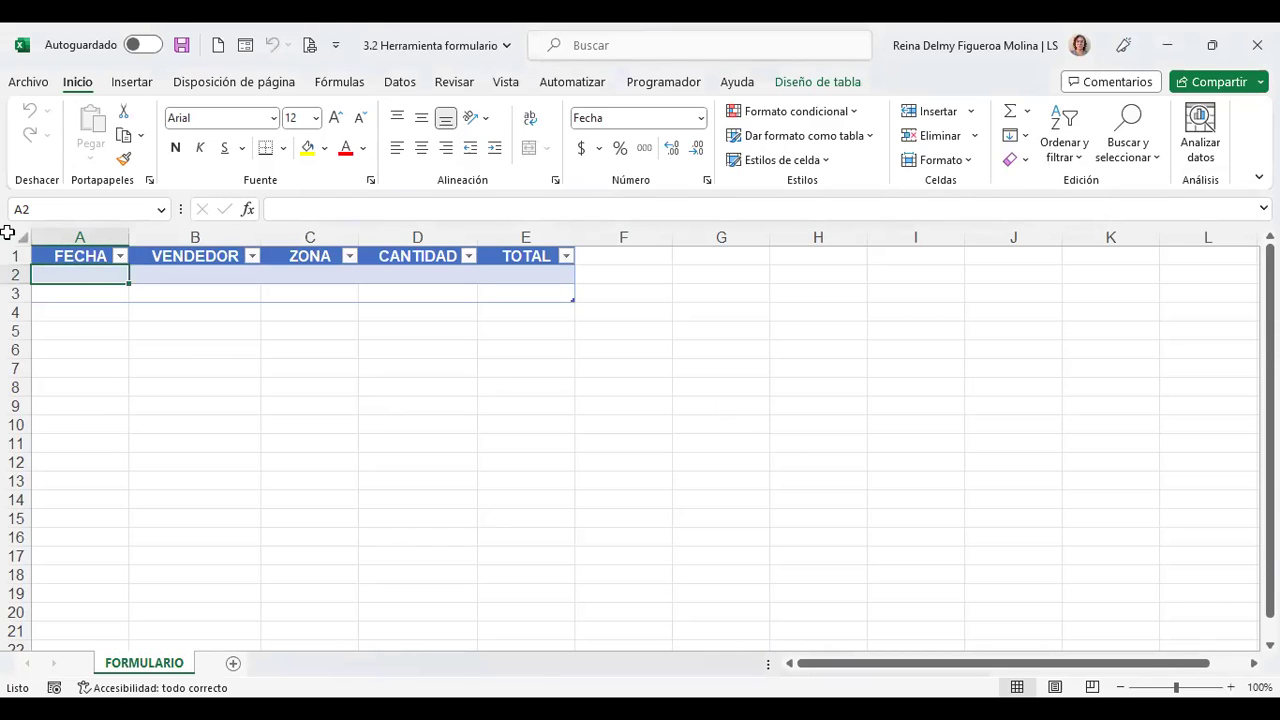
left_click(7, 233)
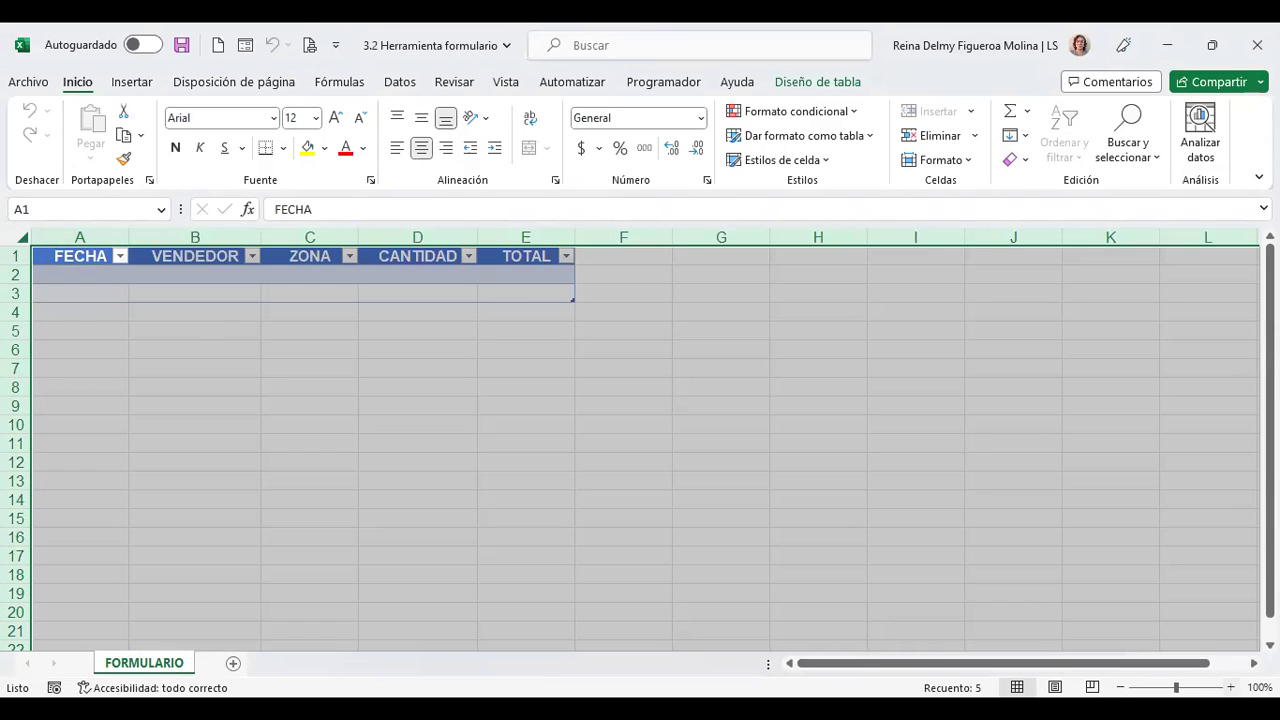
left_click(1230, 687)
left_click(1230, 687)
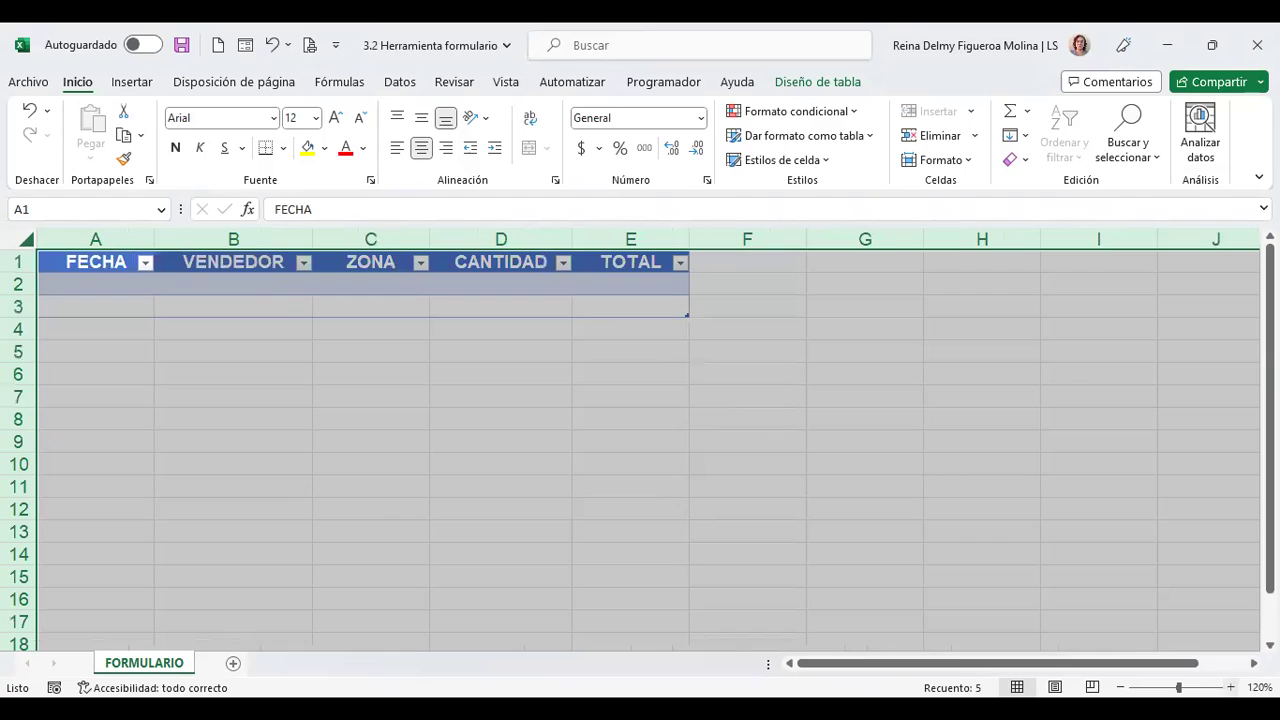
left_click(335, 120)
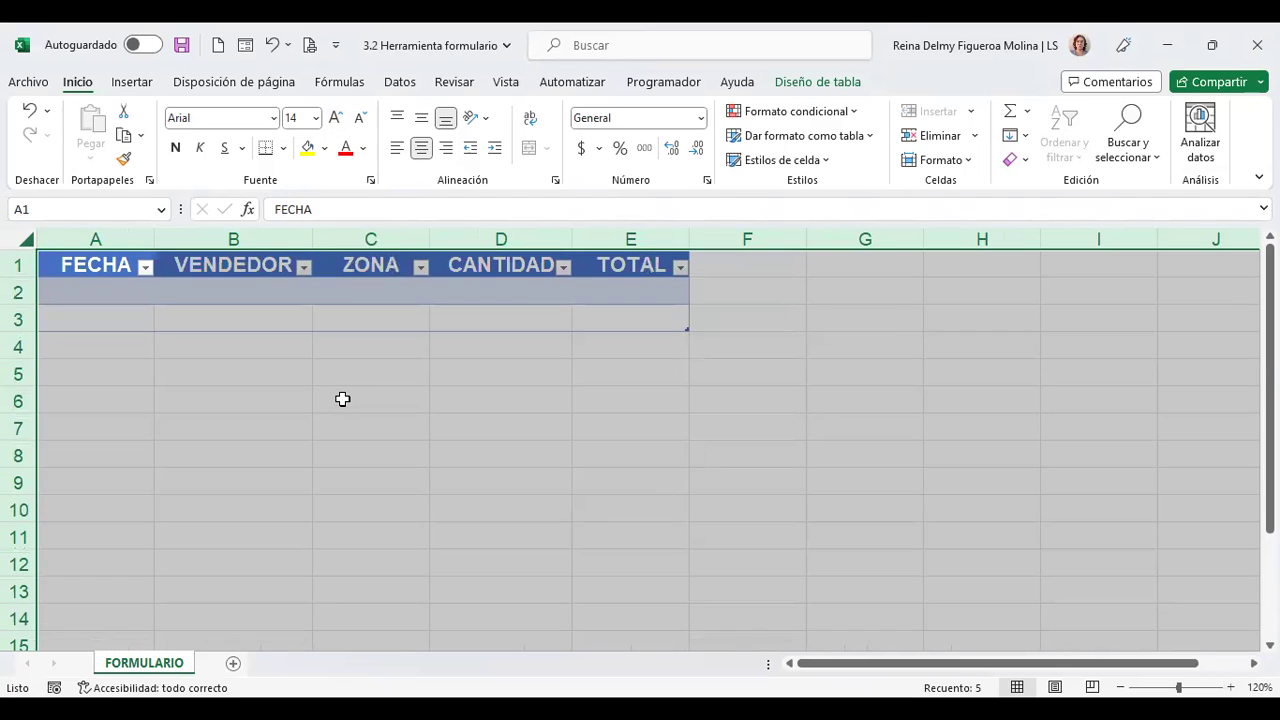
left_click(357, 428)
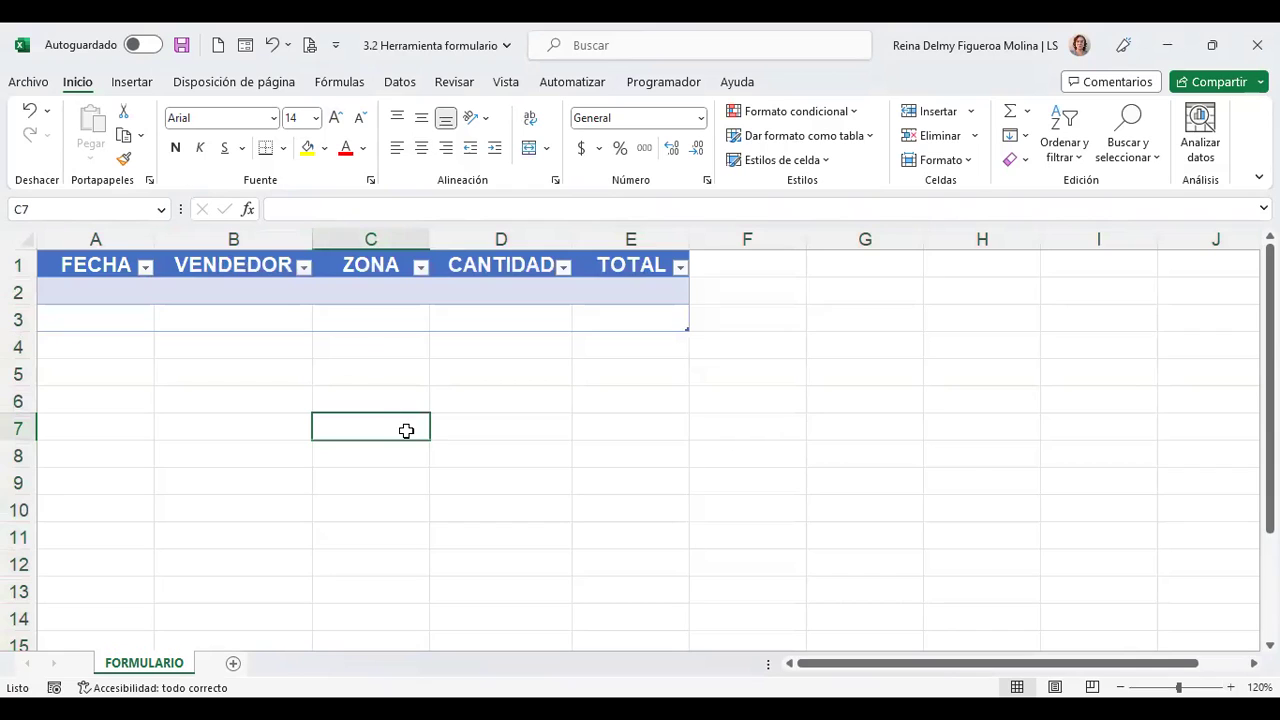
key("ctrl+Home")
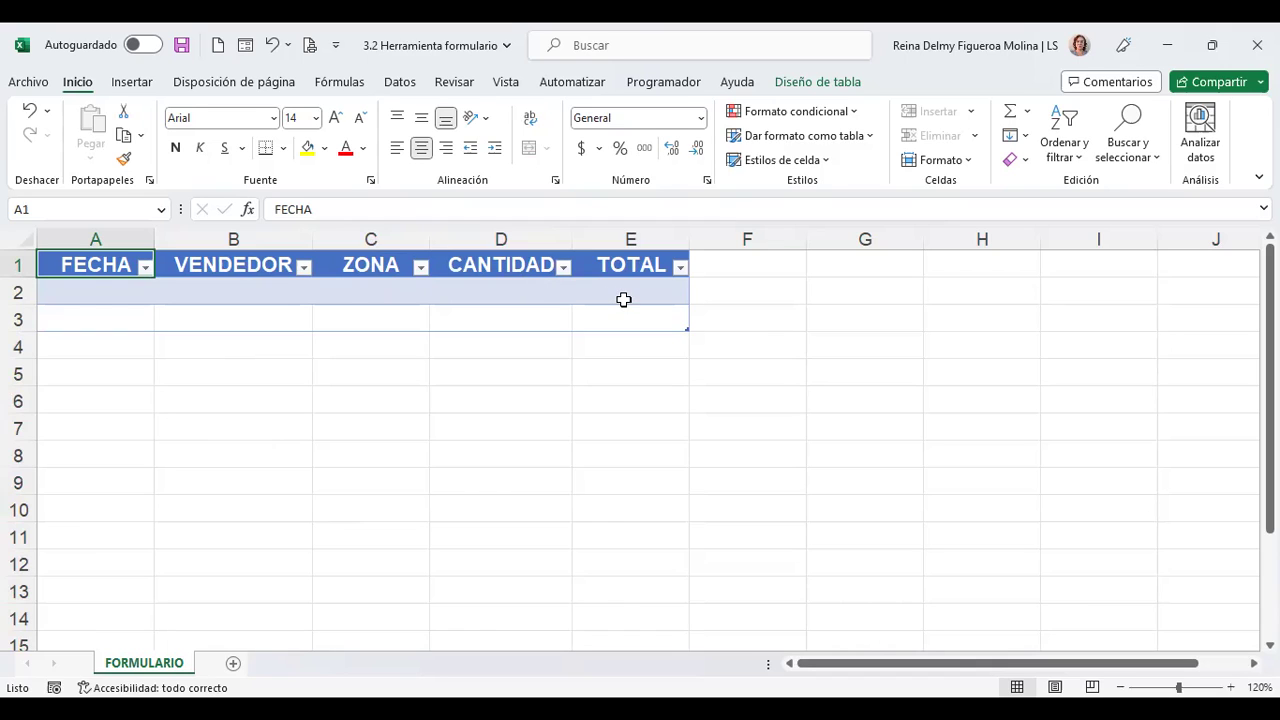
left_click(95, 293)
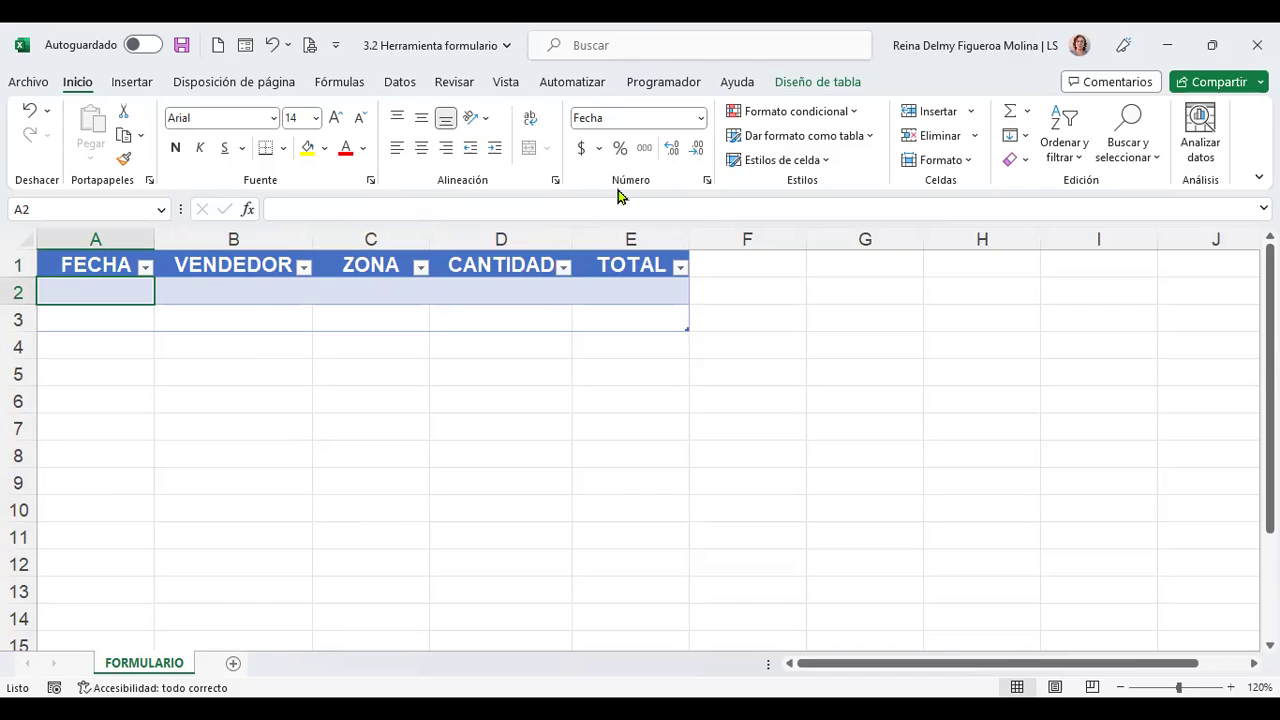
Step: Enter 28/2/2023, Vendedor 1 and Centro as the first record's date, seller and zone
type("28/")
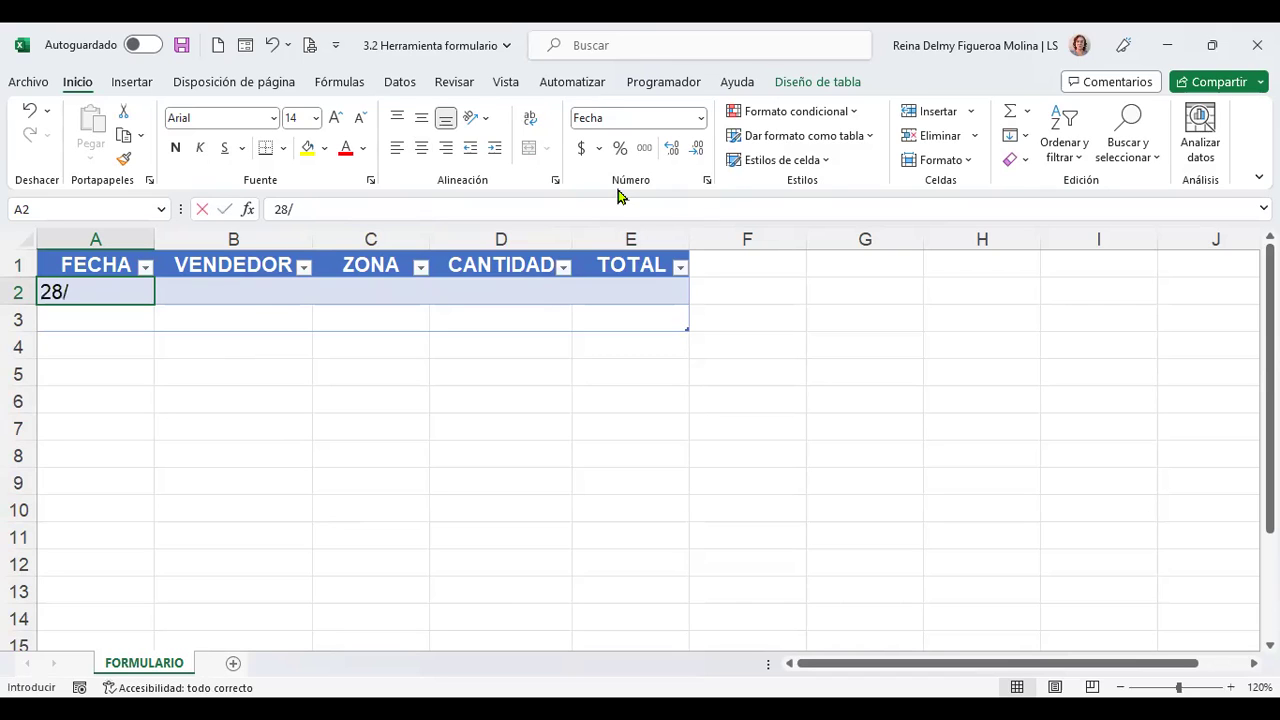
type("2/2023")
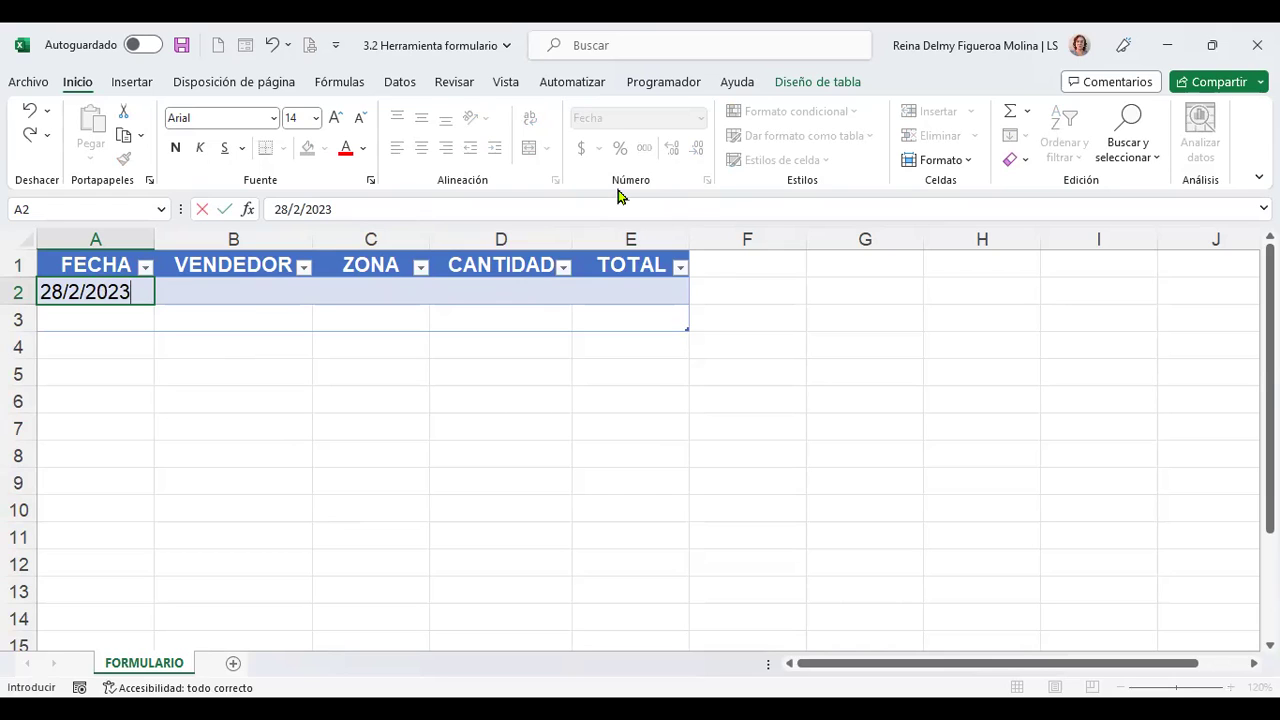
key("Tab")
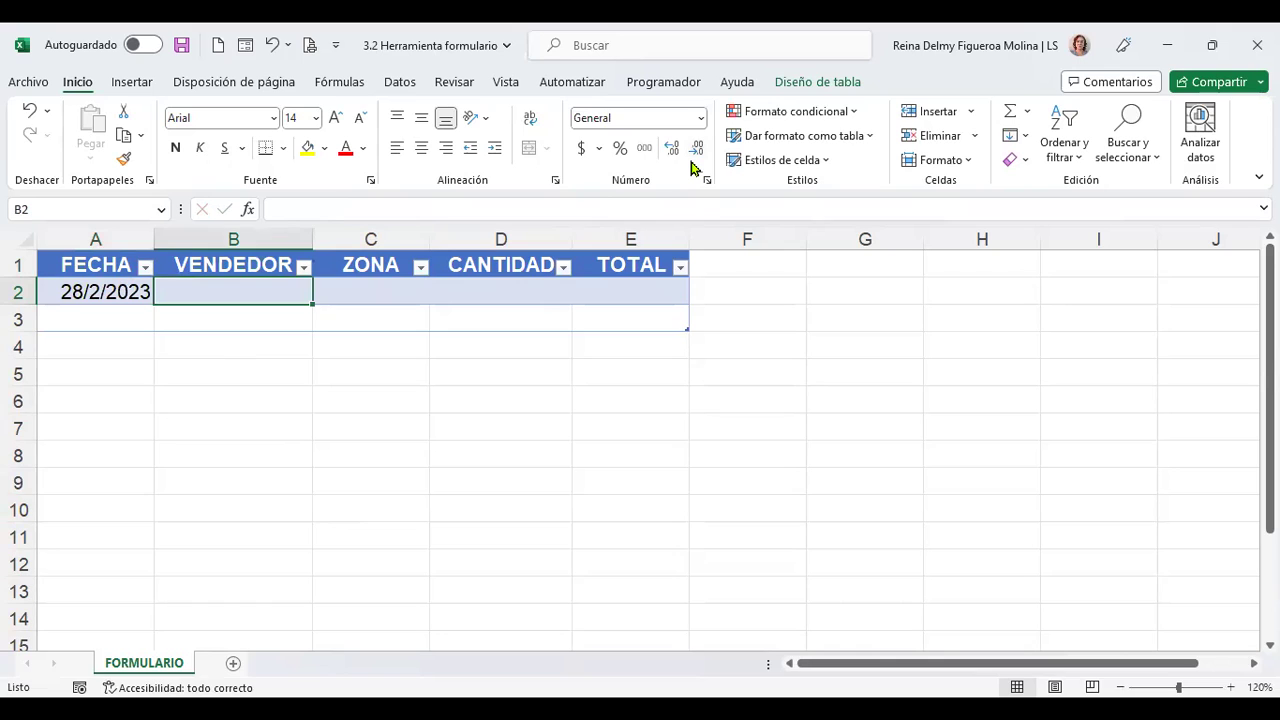
type("Vendedor 1")
key("Tab")
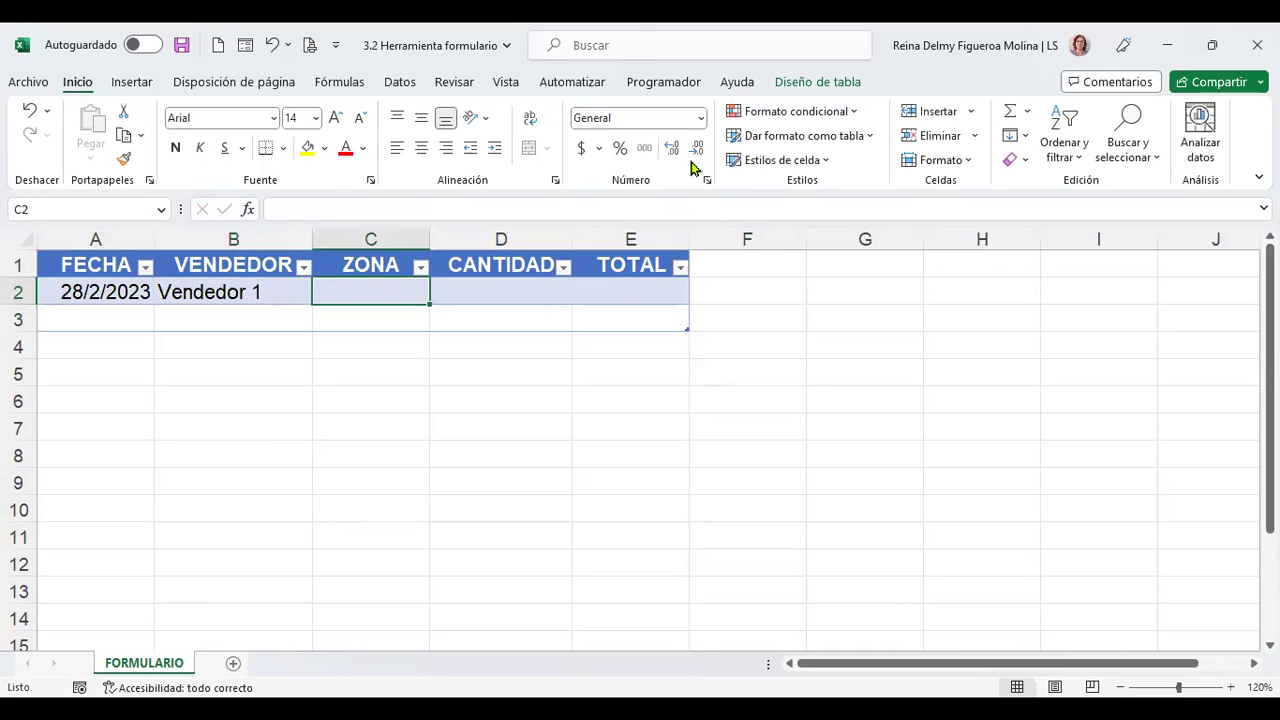
type("Centreo")
key("BackSpace")
key("BackSpace")
type("o")
key("Return")
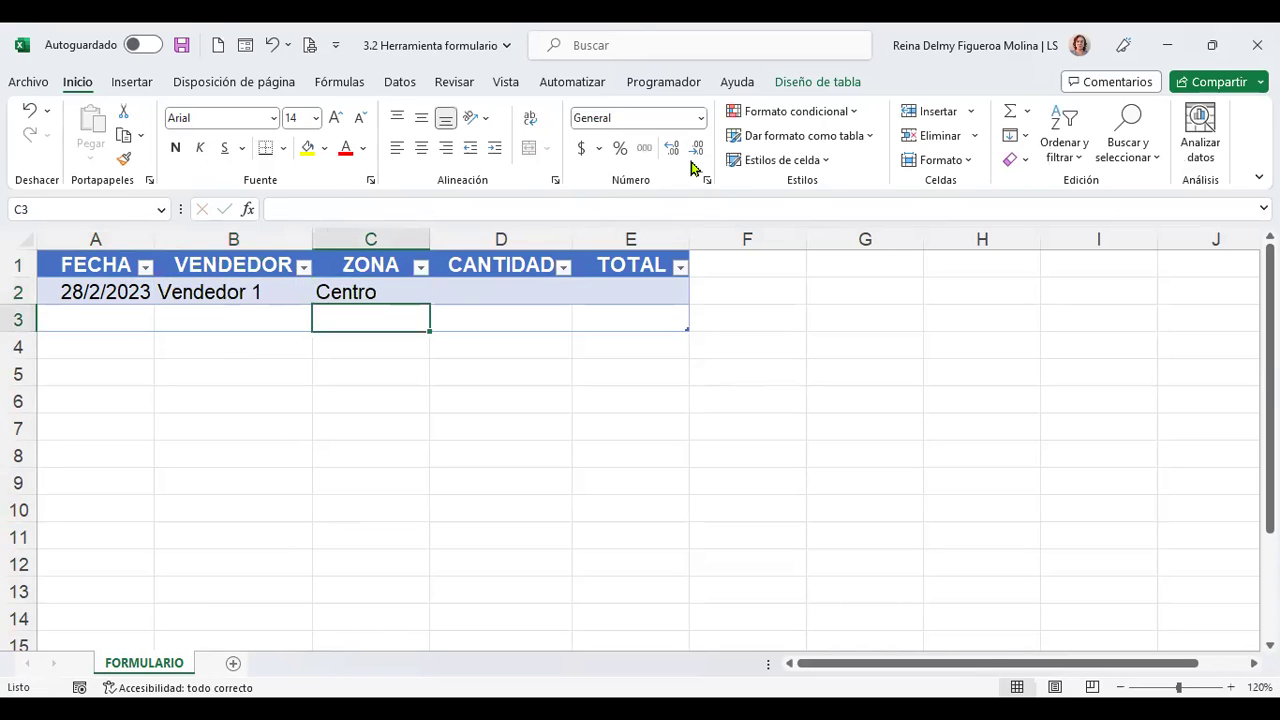
Step: Fill in CANTIDAD 20 and TOTAL 200 for the first record
key("Up")
key("Tab")
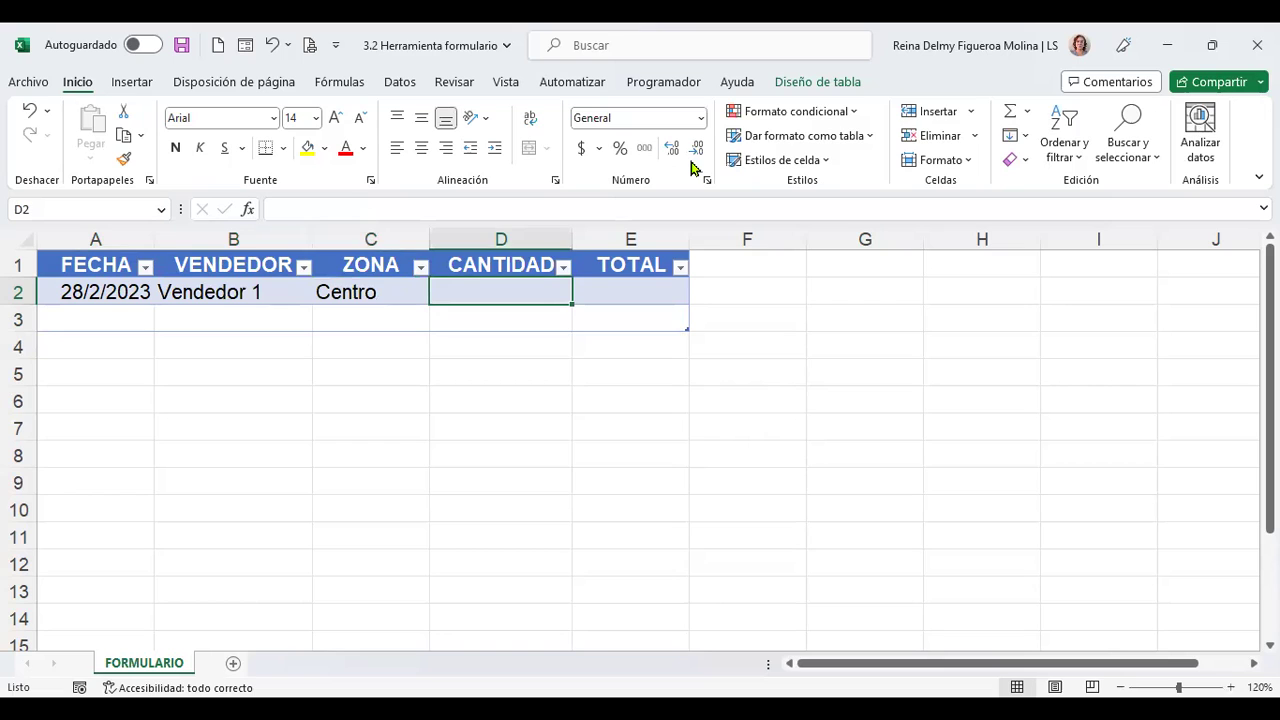
type("20")
key("Tab")
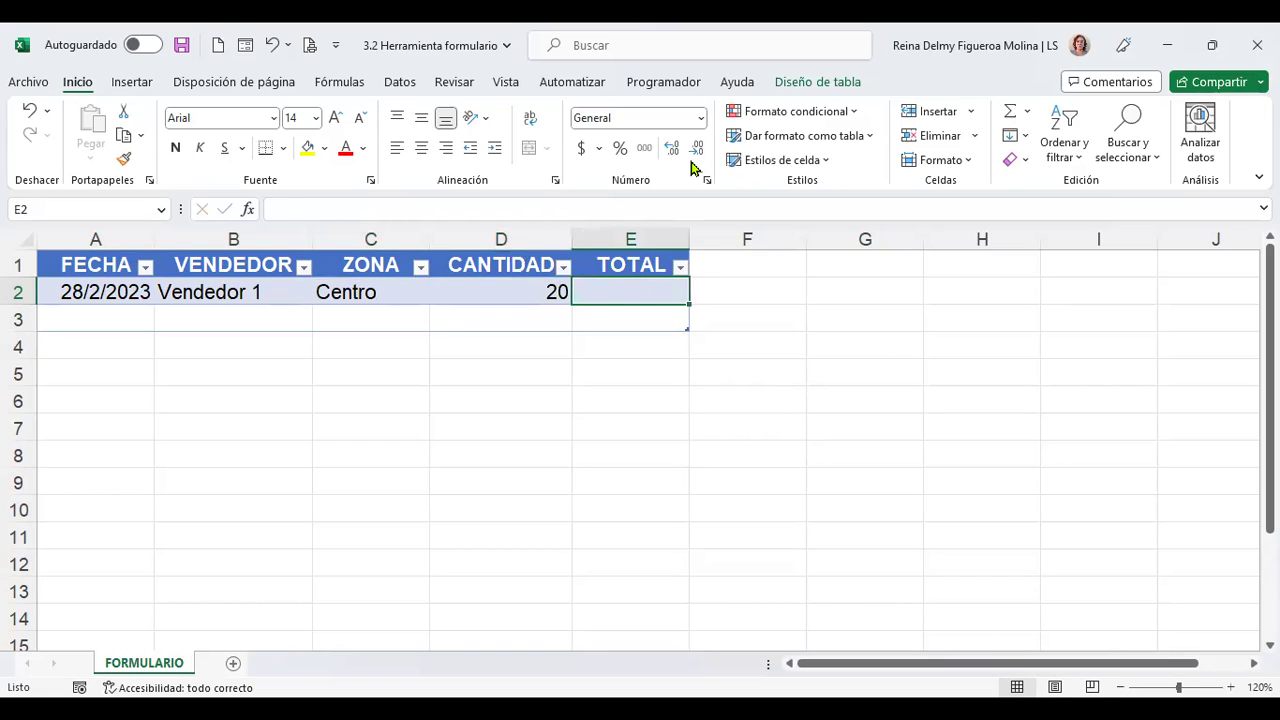
type("200")
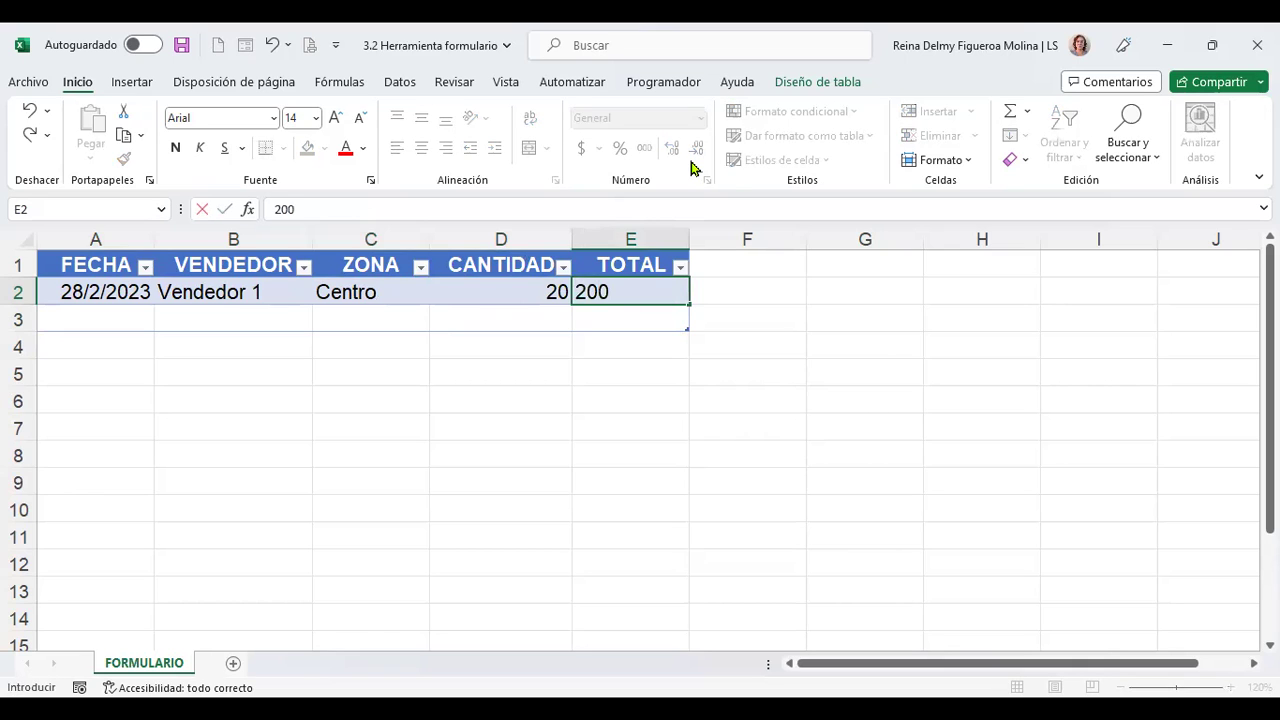
key("Return")
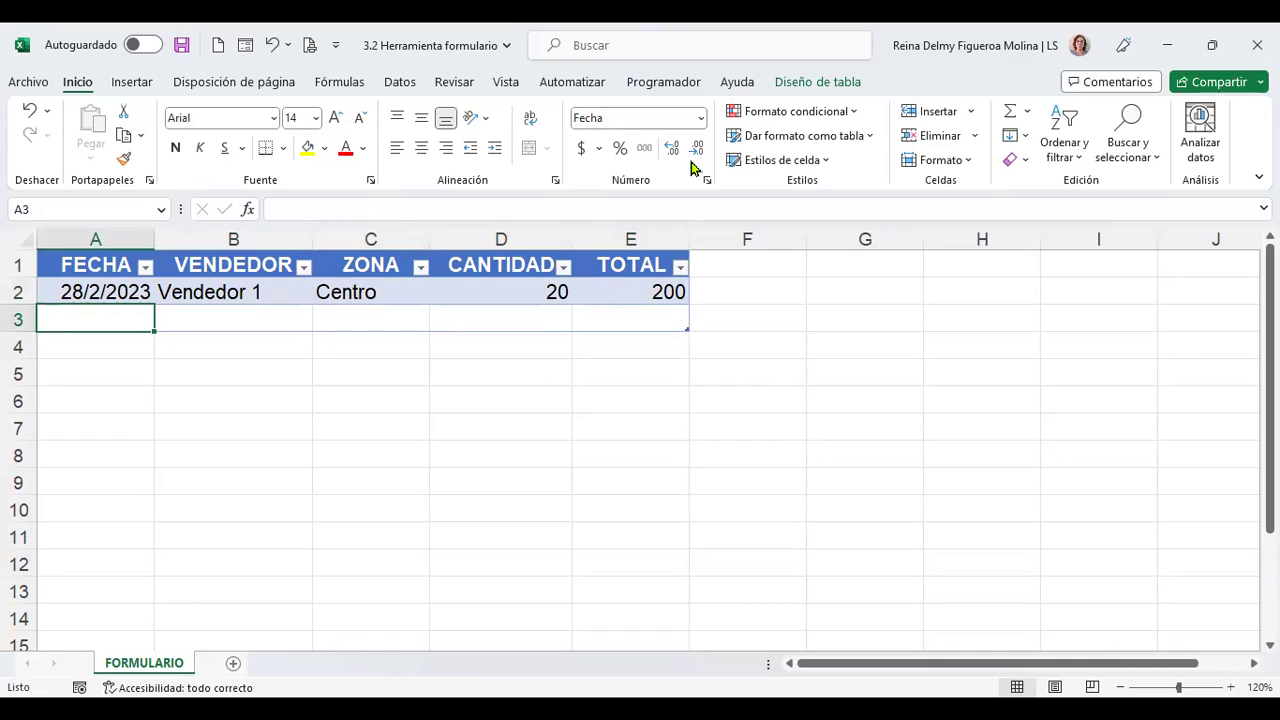
Step: Enter 25/2/2023, Vendedor 2 and Metropolitana in row 3, correcting the zone's typos
type("25/")
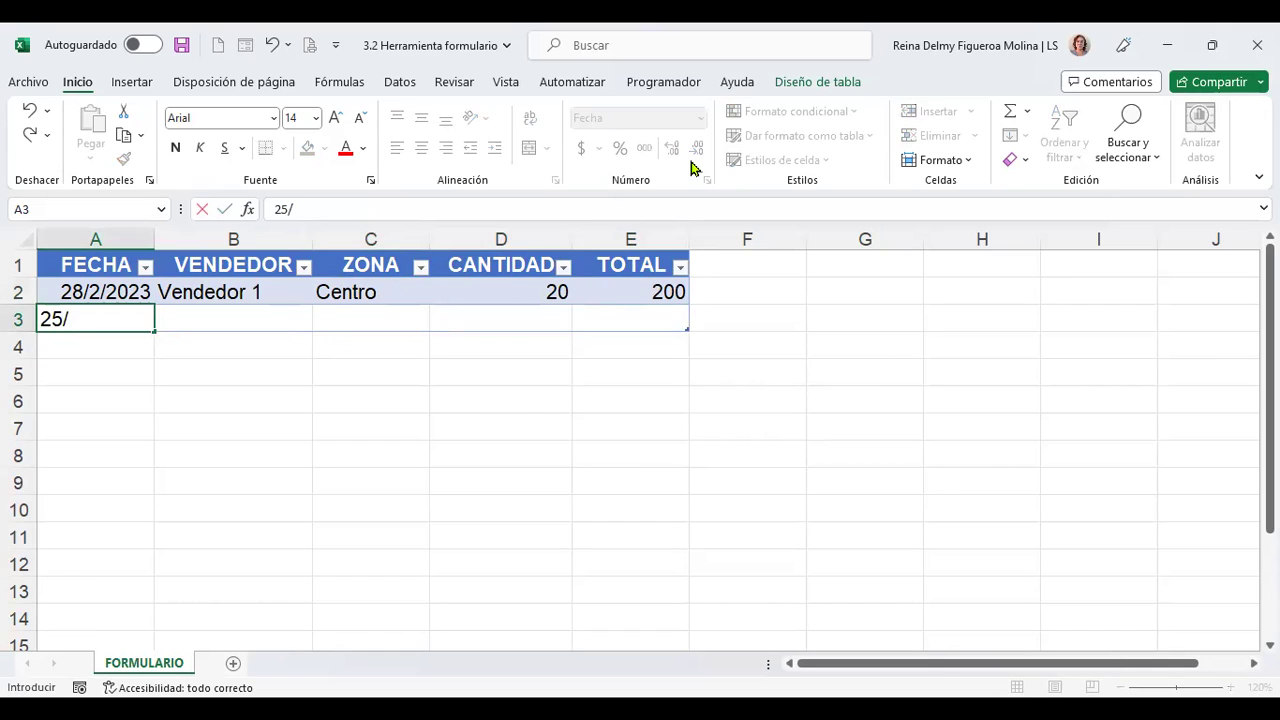
type("2/2023")
key("Tab")
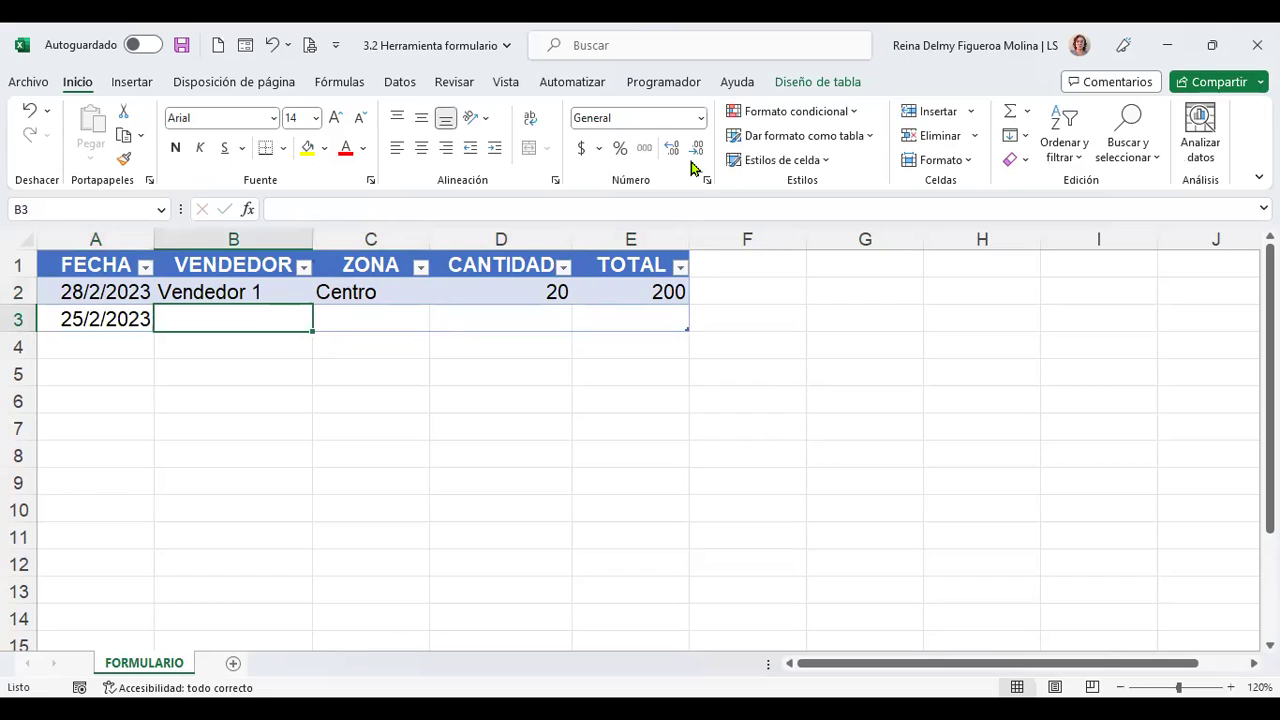
type("Vendedor ")
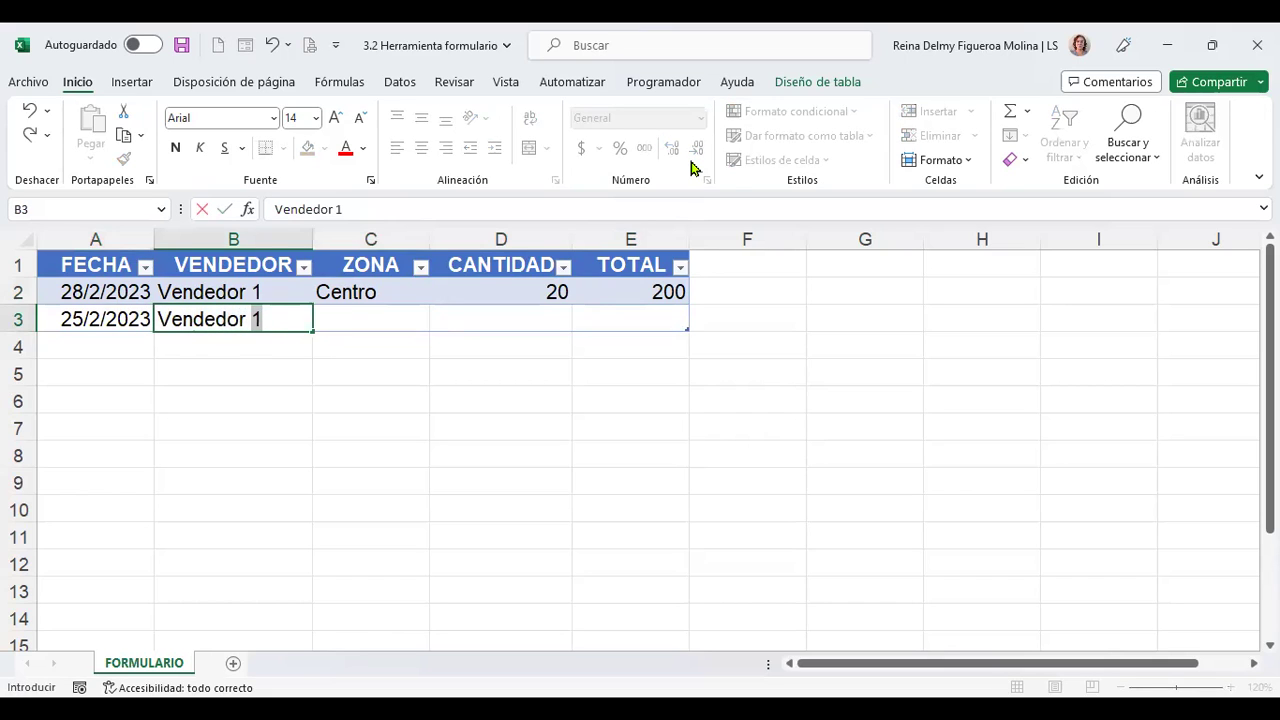
type("2")
key("Tab")
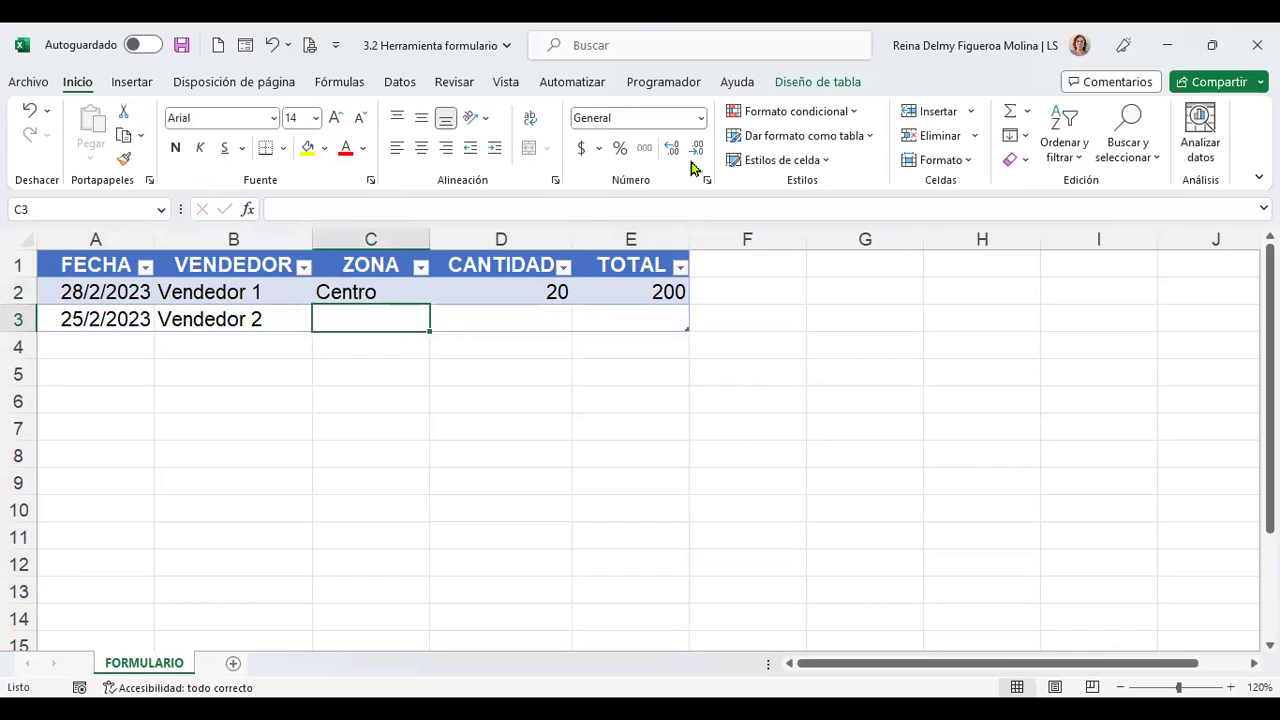
type("Met")
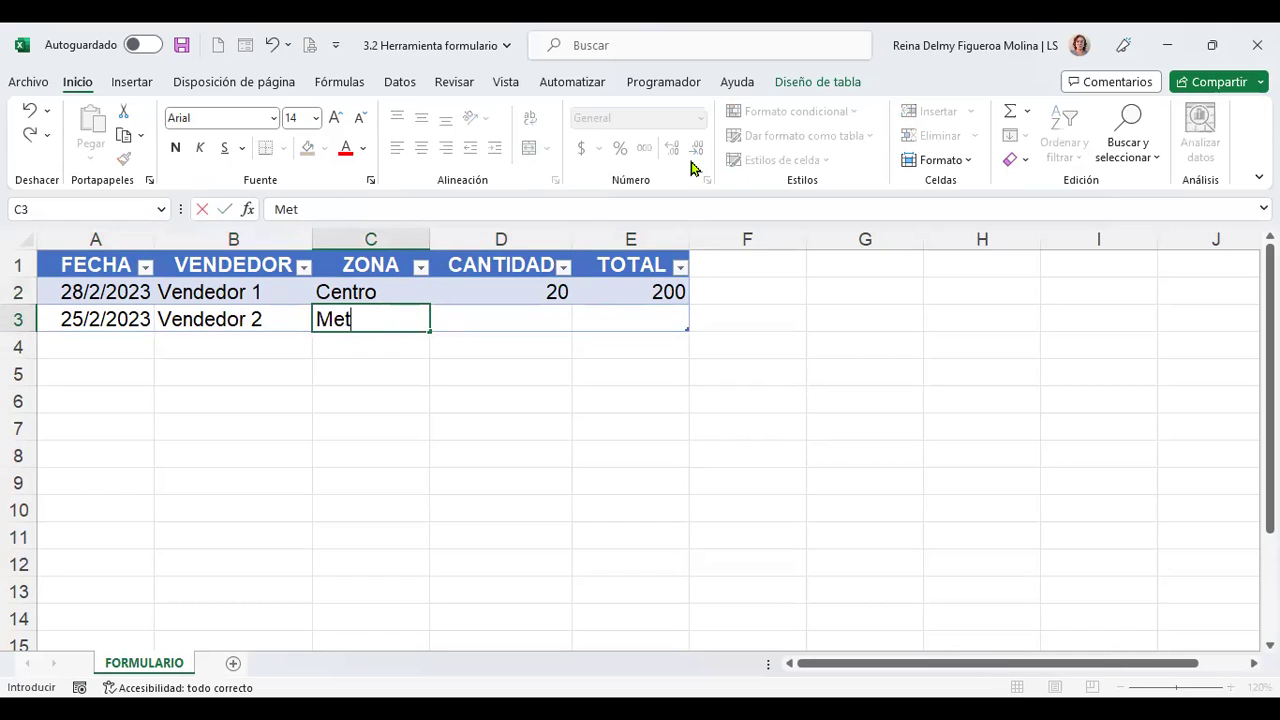
type("ropolina")
key("BackSpace")
key("BackSpace")
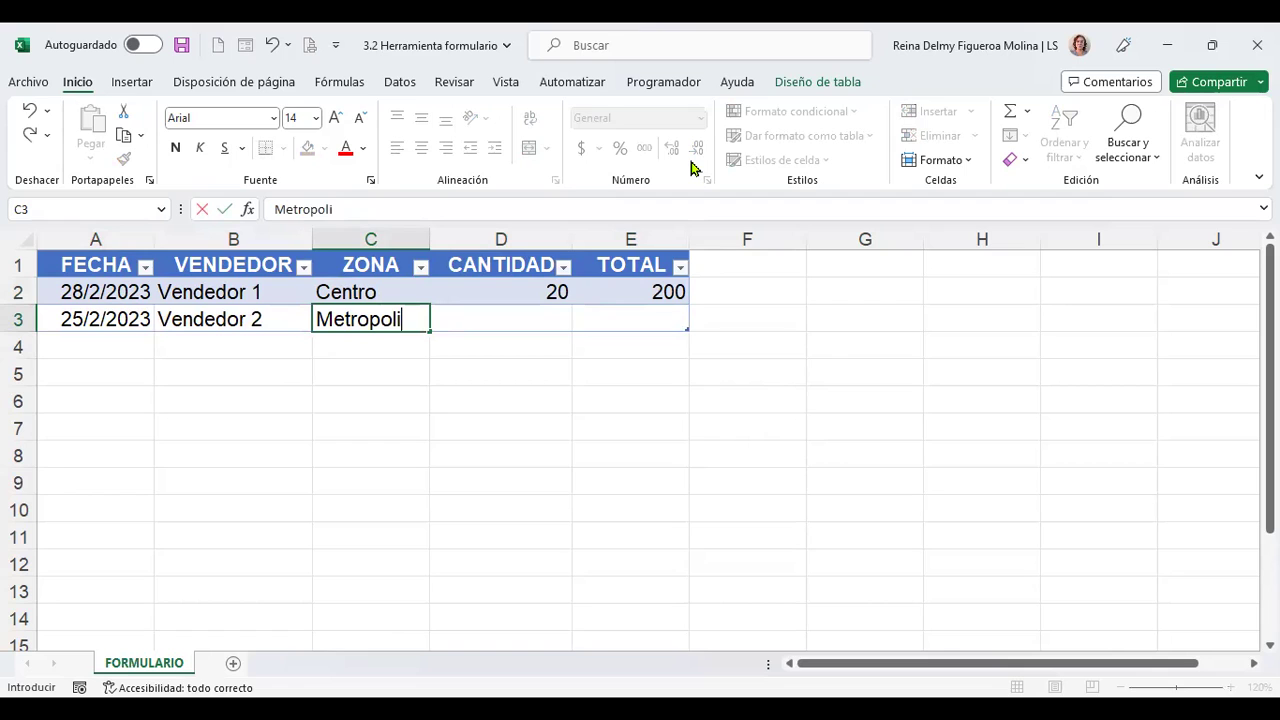
type("tana}")
key("Return")
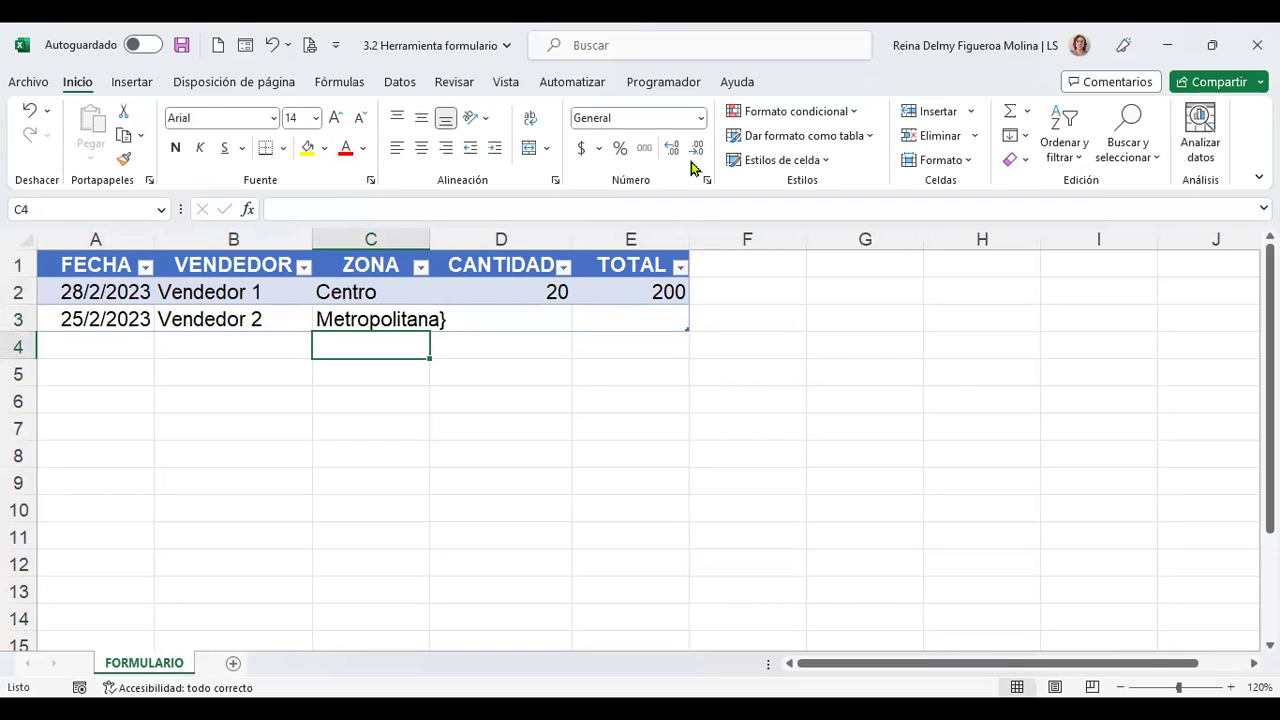
key("Up")
key("F2")
key("BackSpace")
key("Return")
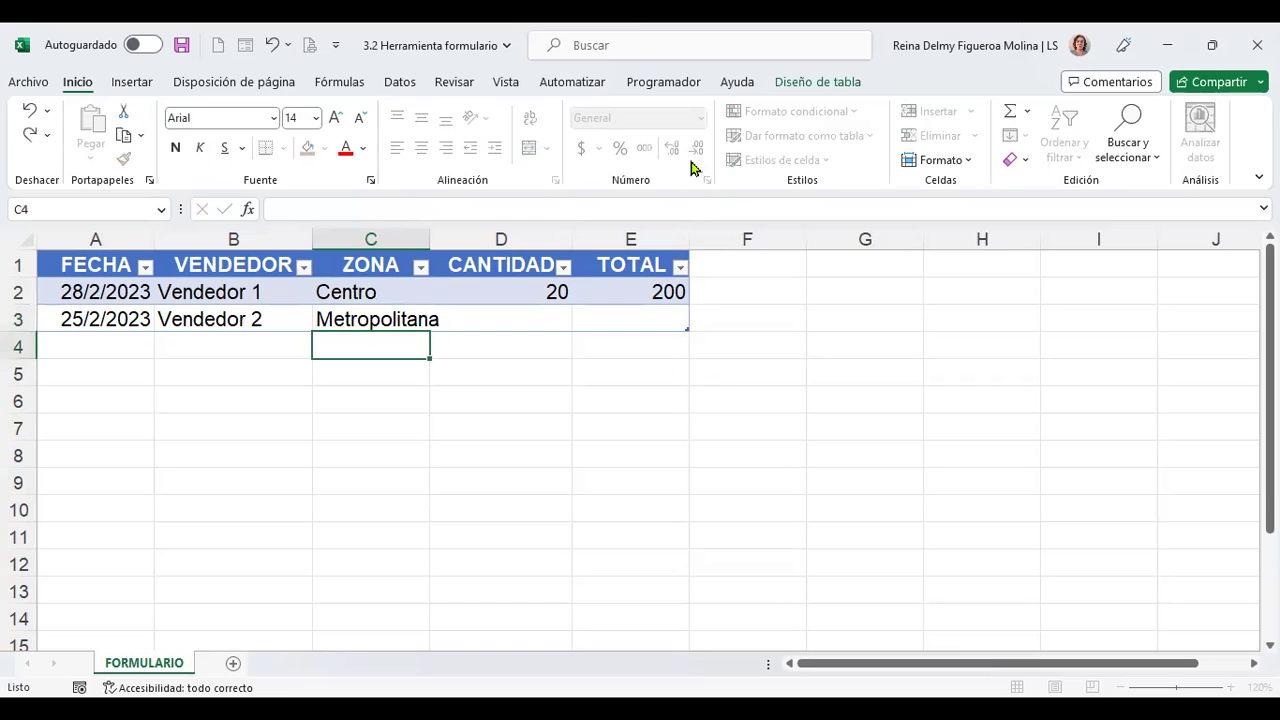
Step: Autofit column C and enter quantity 15 and total 20 in row 3
double_click(431, 240)
left_click(534, 316)
type("15")
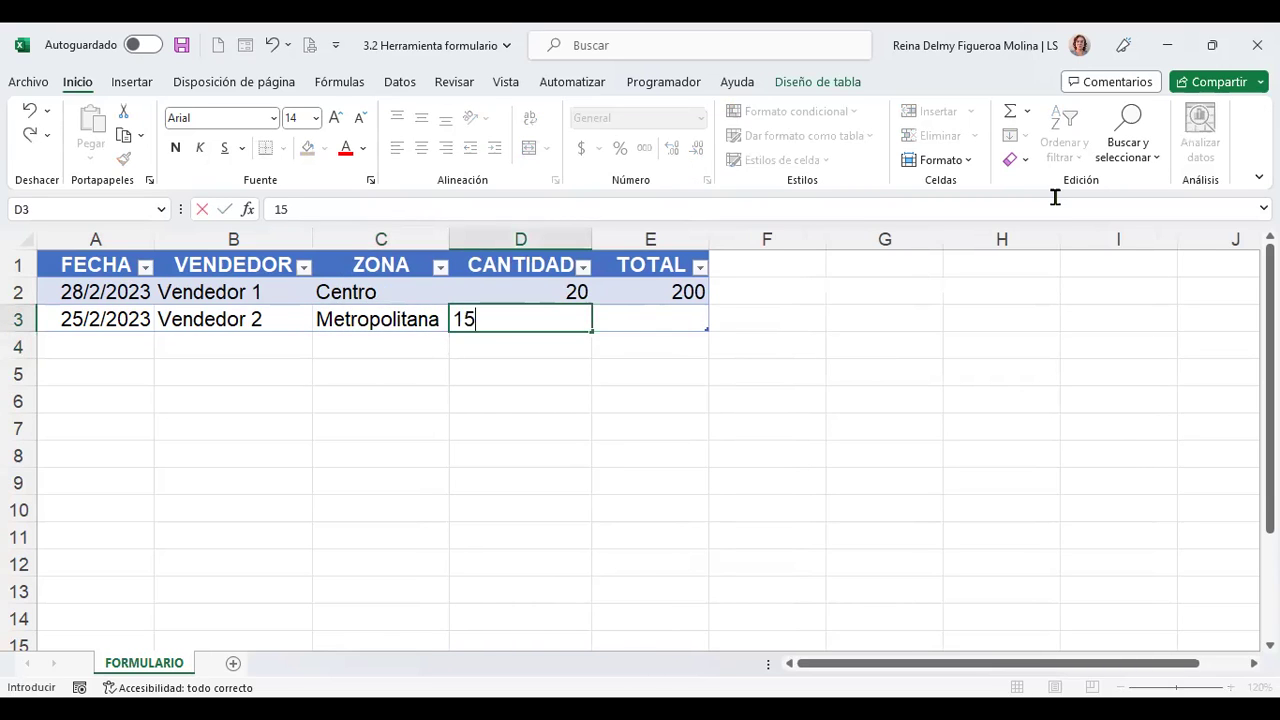
key("Tab")
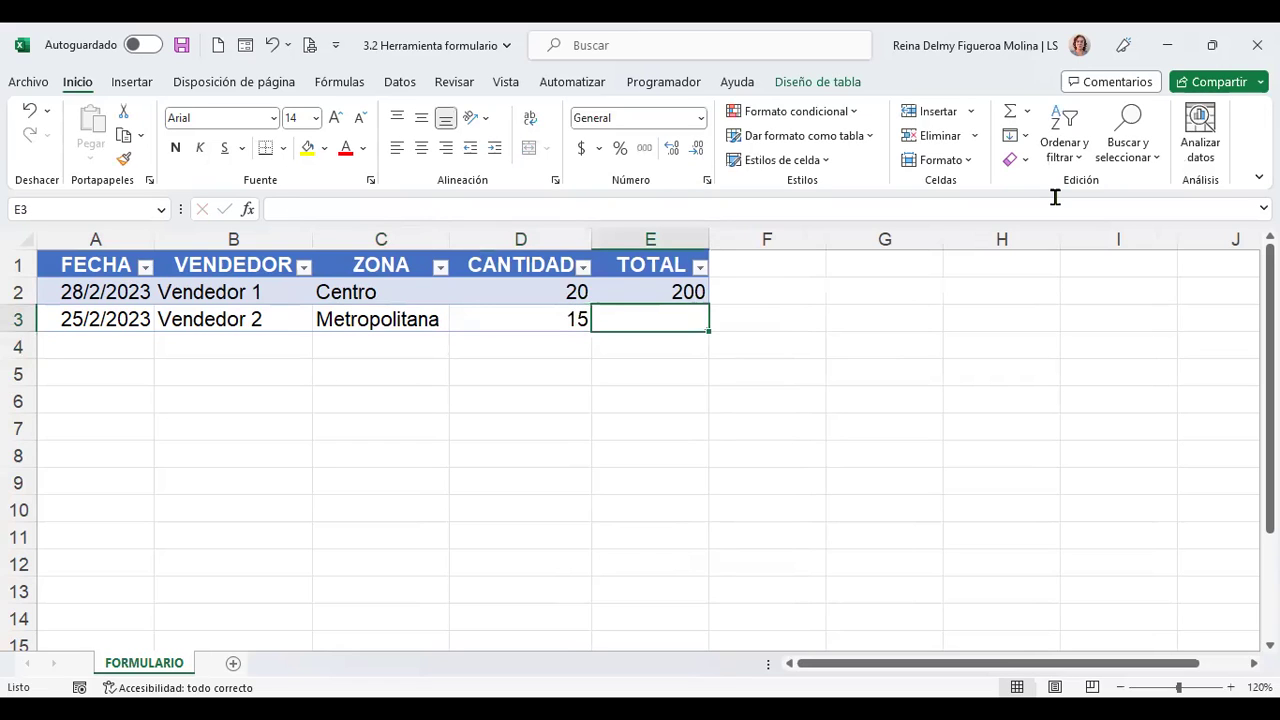
type("20")
key("Return")
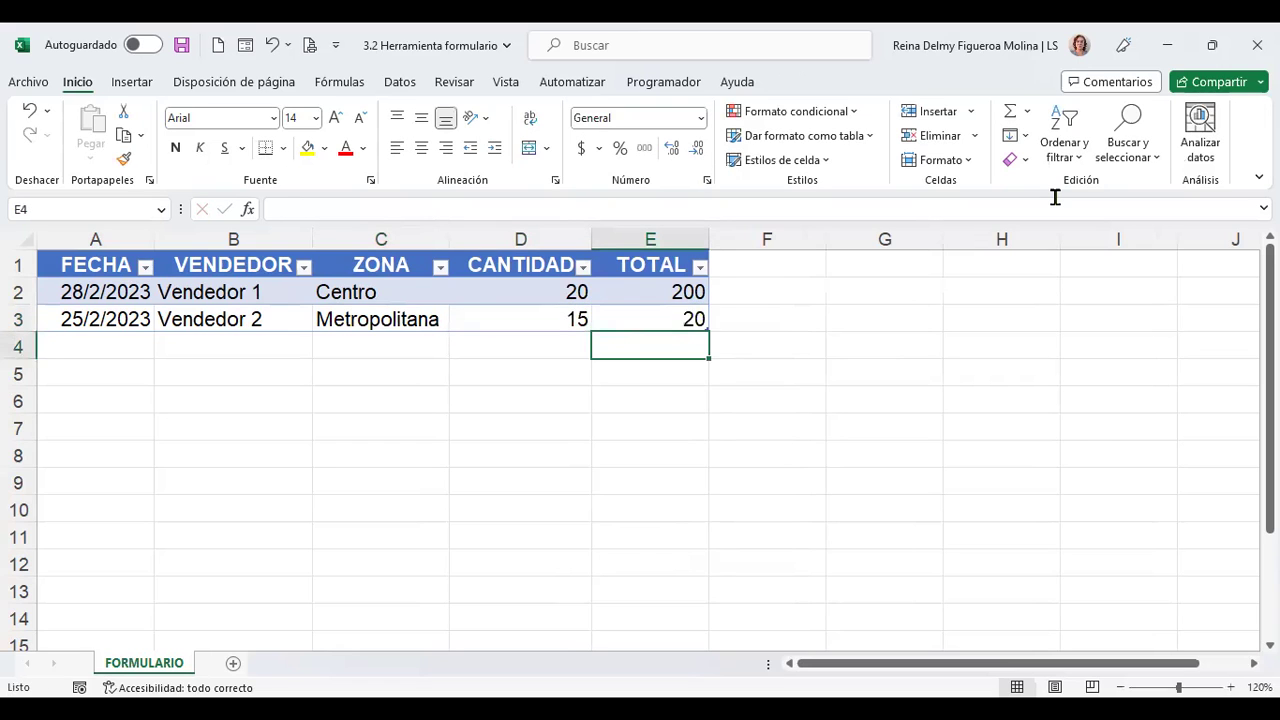
key("Up")
key("Left")
key("Left")
key("Left")
key("Left")
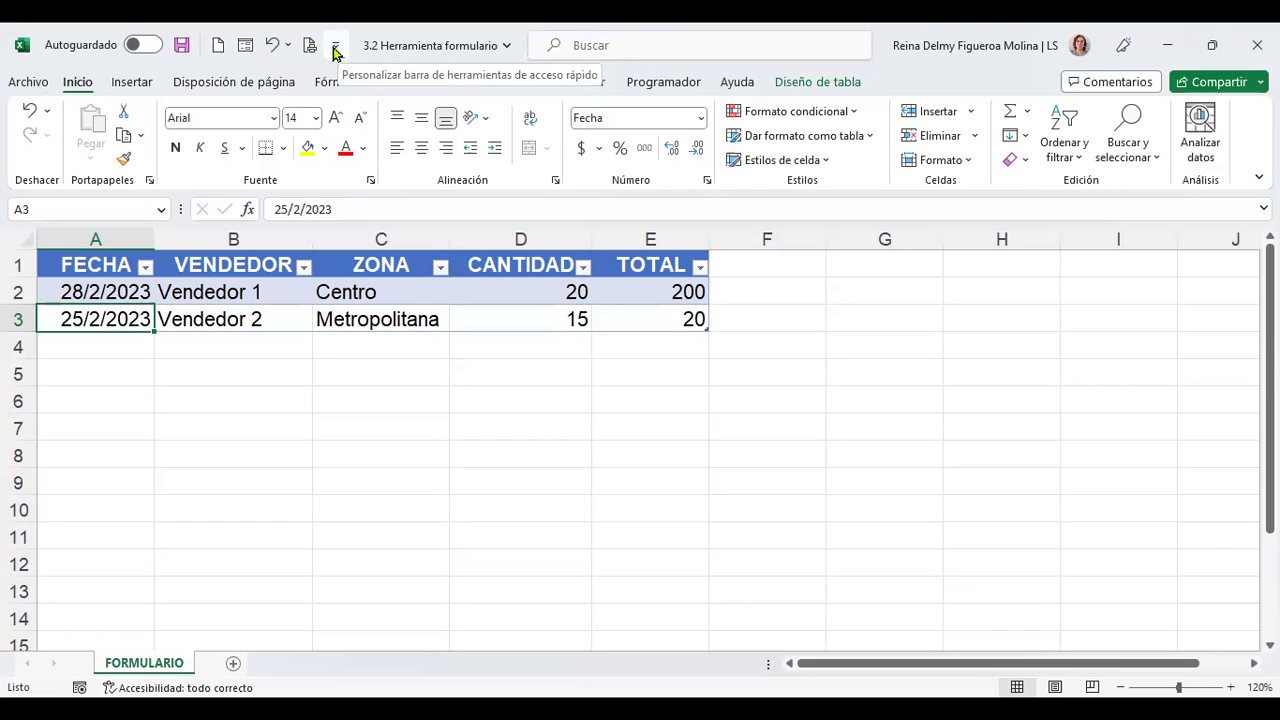
Step: Open the Excel Options dialog from the Archivo menu
left_click(336, 51)
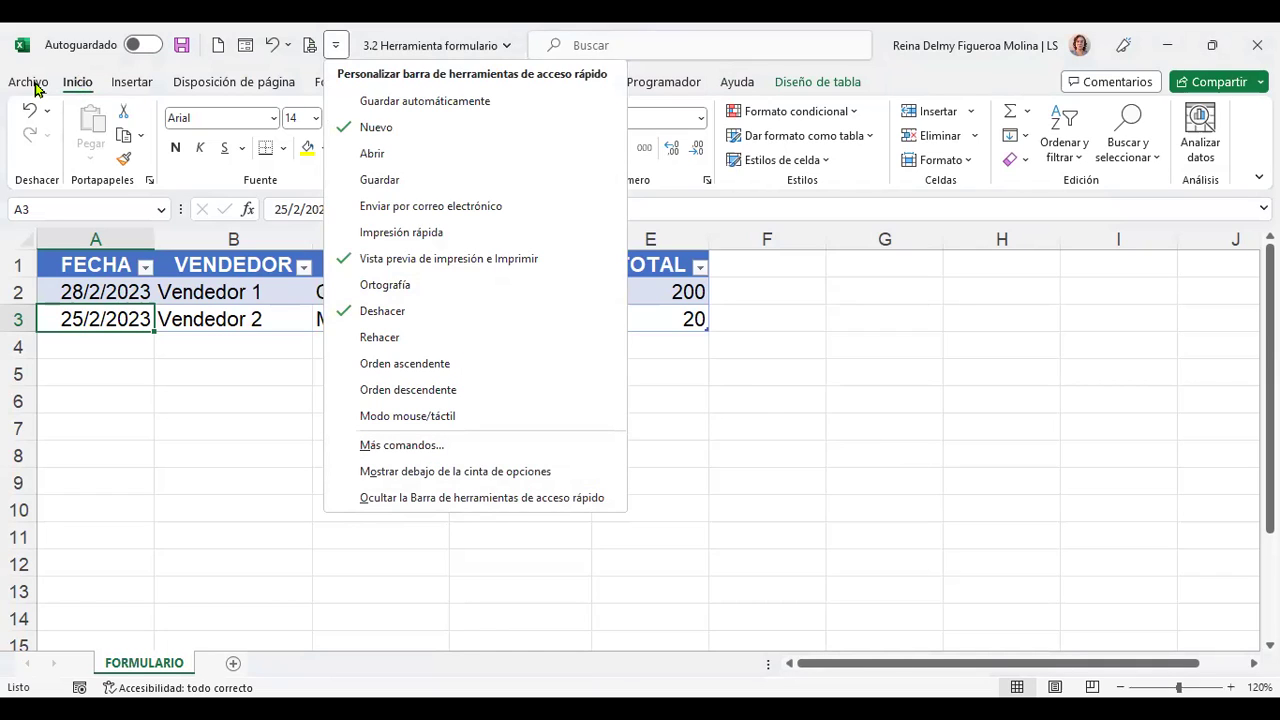
left_click(68, 92)
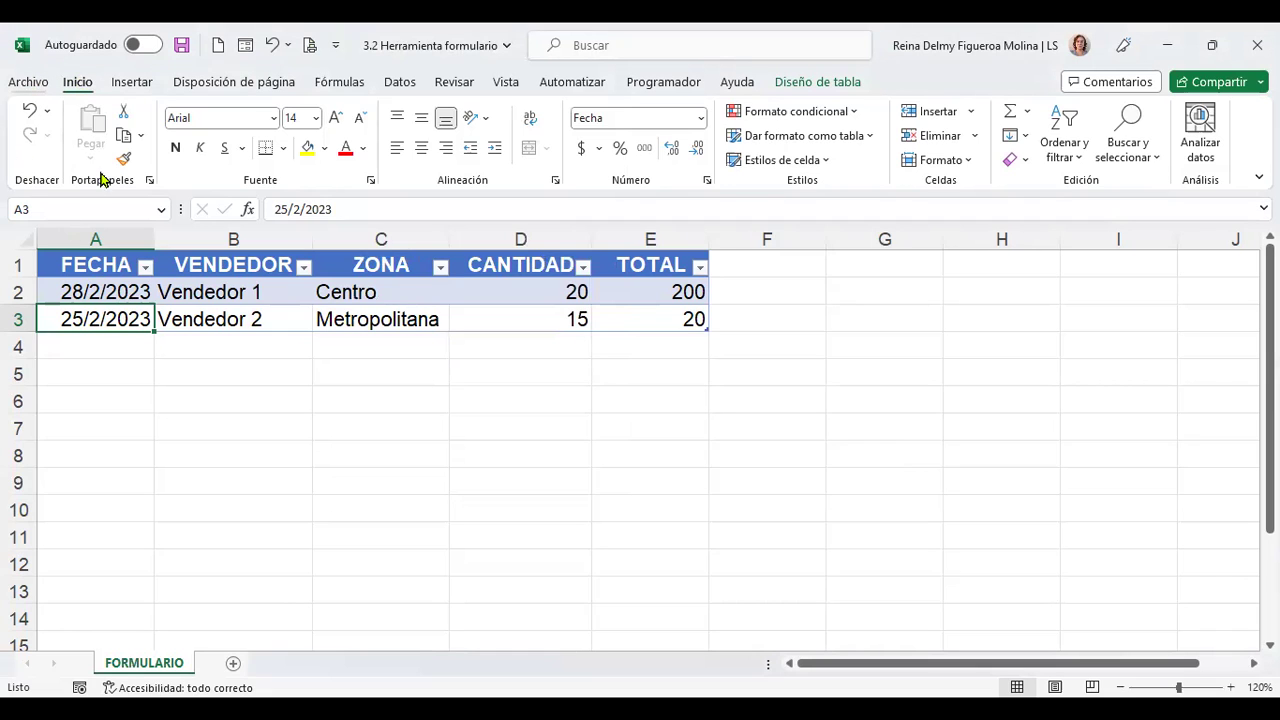
left_click(30, 81)
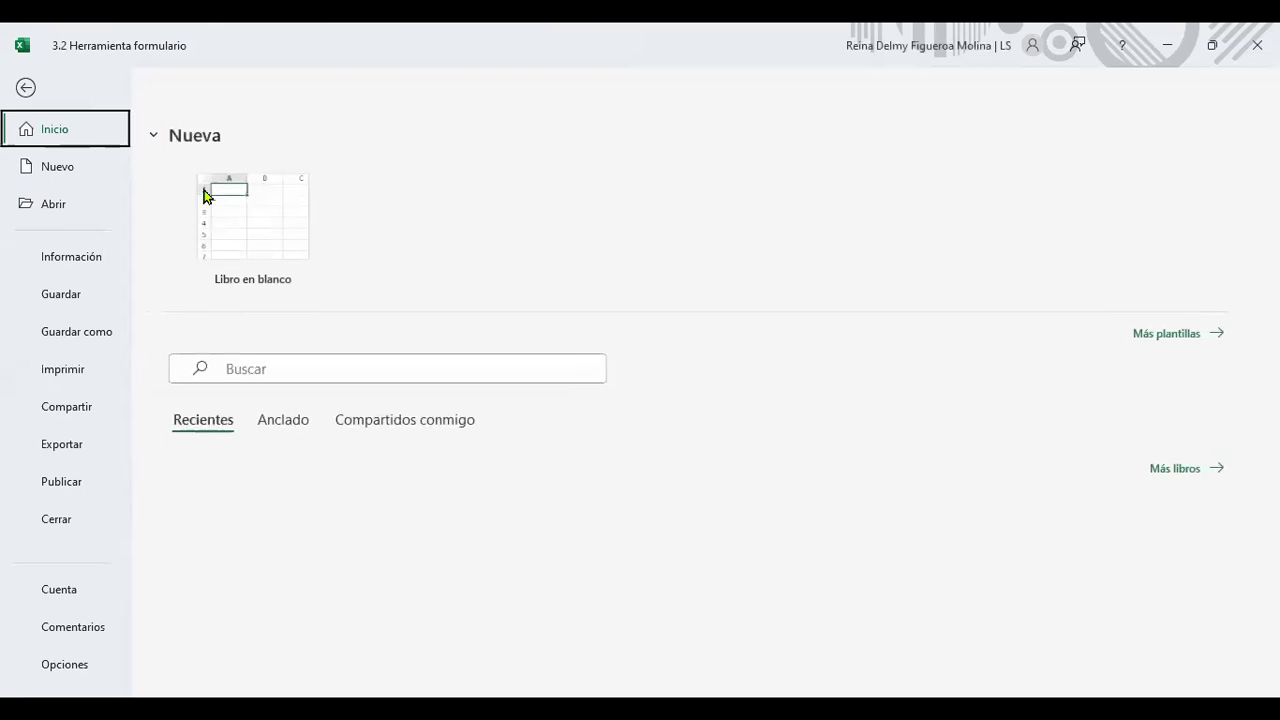
left_click(63, 666)
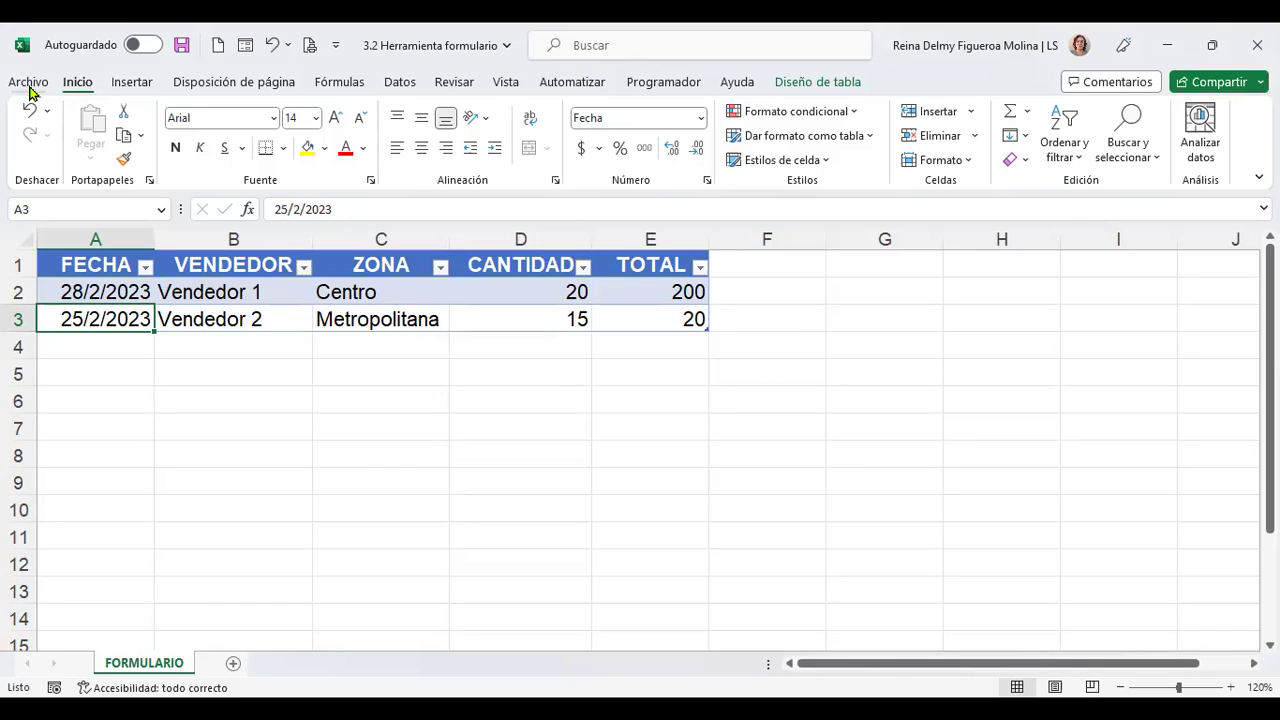
left_click(30, 86)
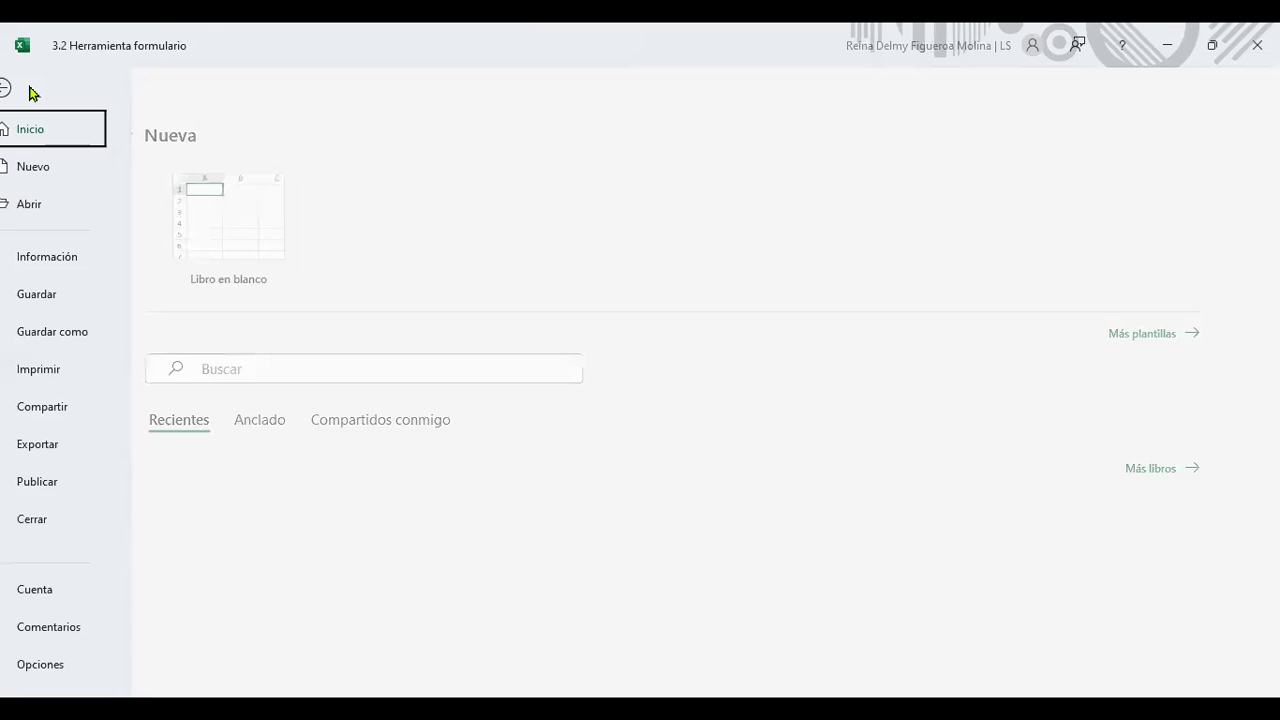
left_click(65, 665)
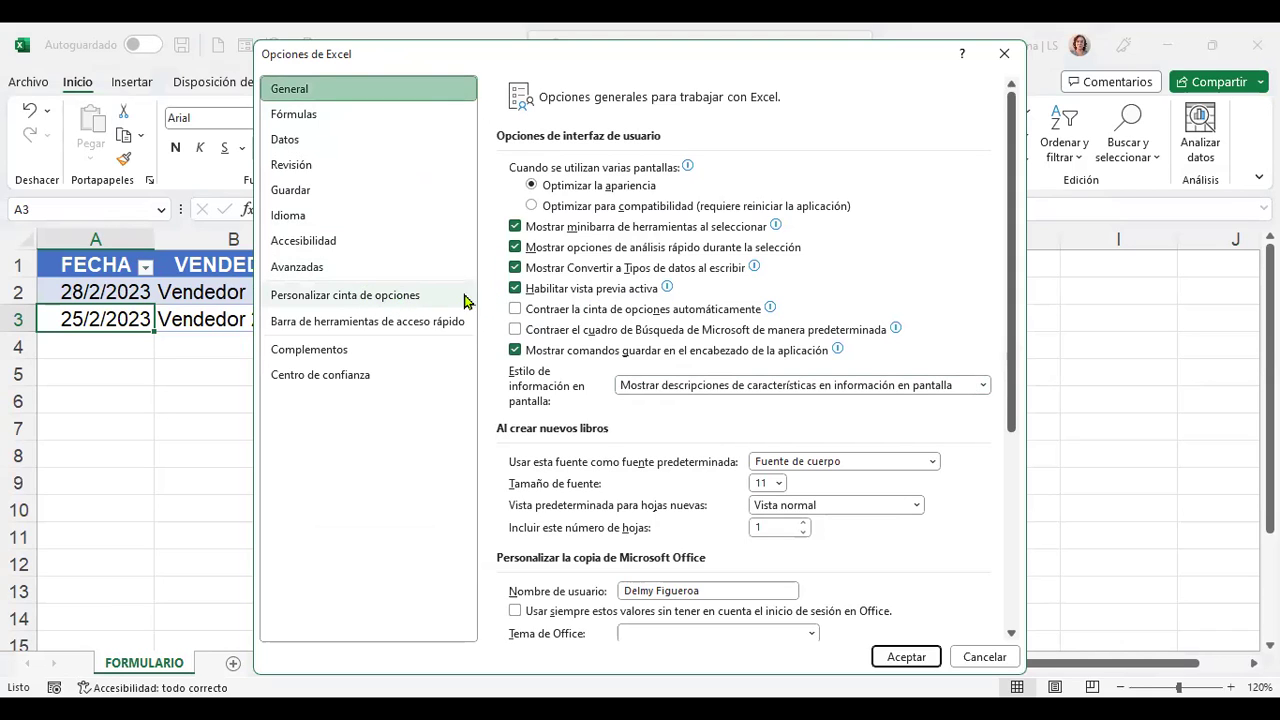
Step: Switch to Personalizar cinta de opciones and browse the most-used commands list
left_click(418, 292)
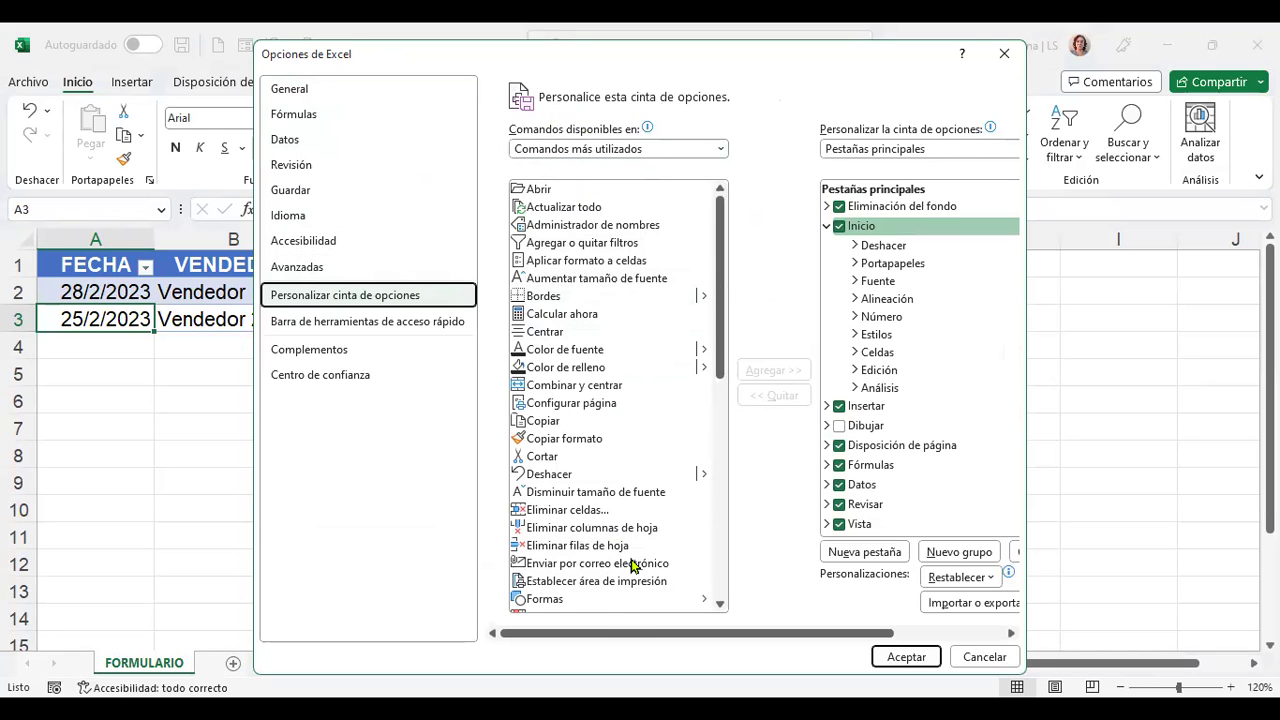
scroll(640, 540, "down", 1)
scroll(665, 495, "down", 2)
scroll(668, 490, "up", 3)
scroll(672, 489, "down", 3)
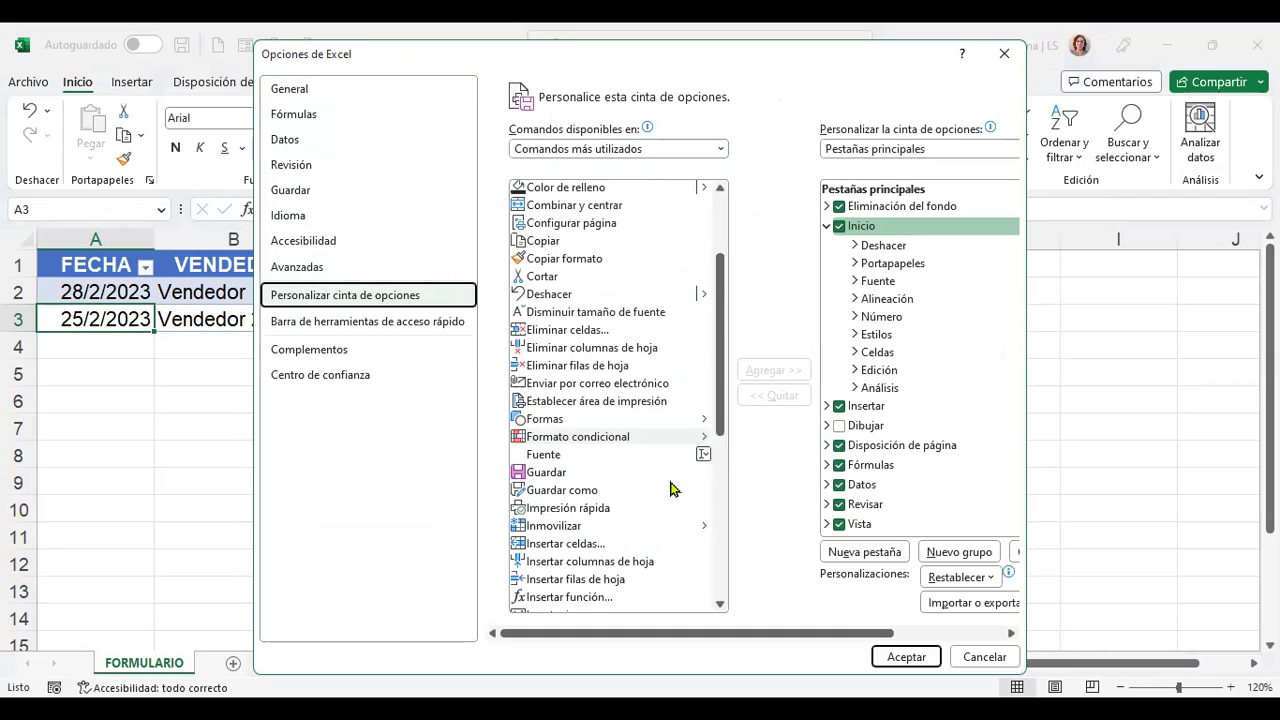
scroll(672, 489, "down", 4)
scroll(672, 489, "down", 1)
scroll(672, 489, "down", 1)
scroll(672, 489, "up", 1)
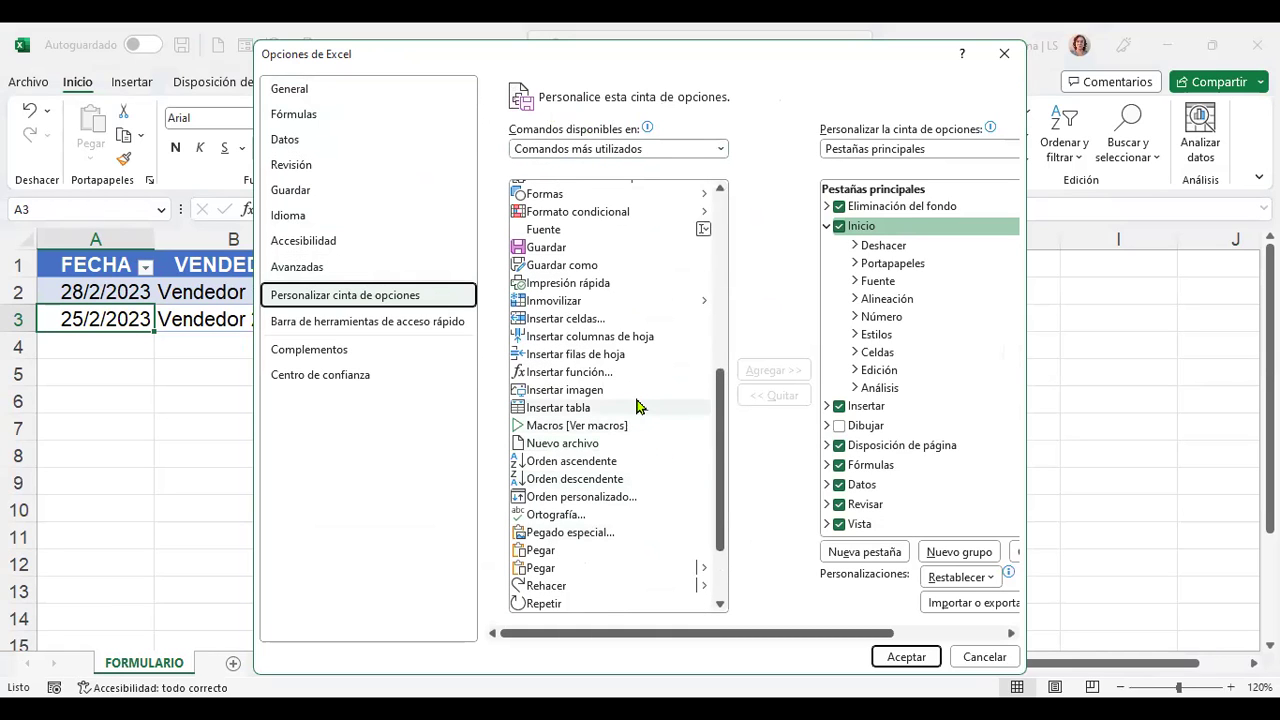
scroll(640, 397, "down", 2)
scroll(640, 397, "up", 3)
scroll(640, 397, "up", 6)
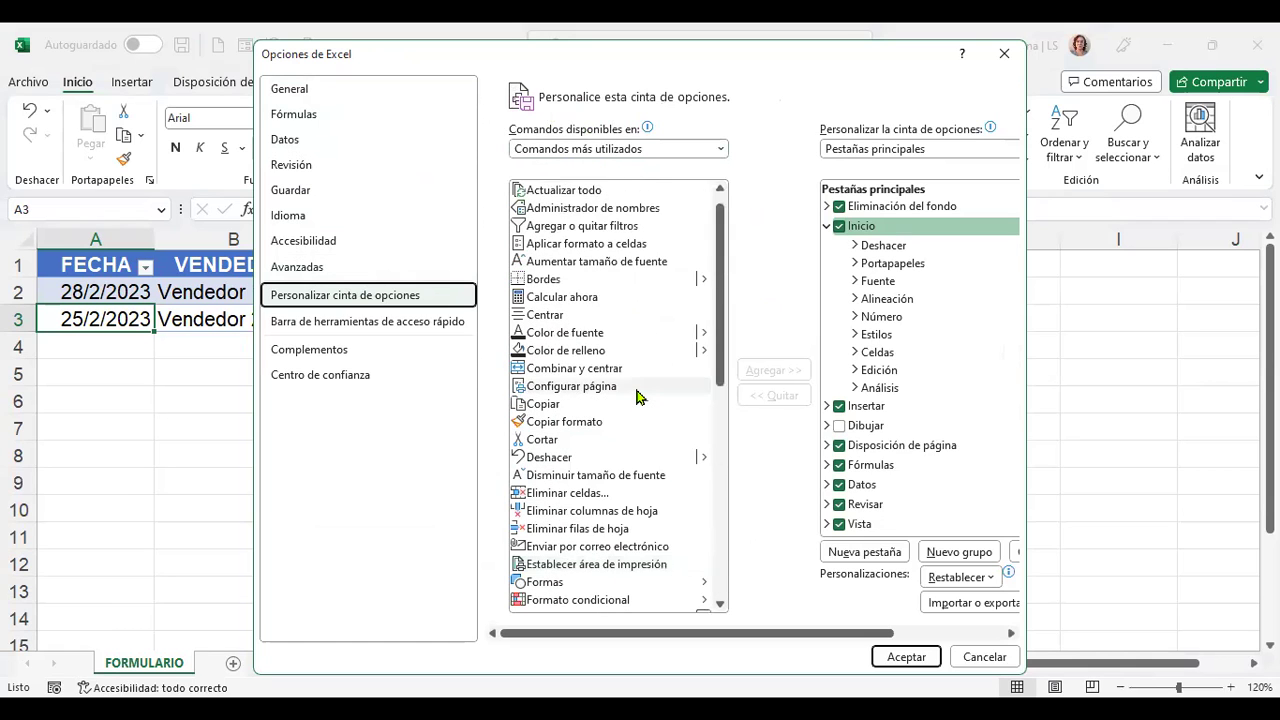
scroll(640, 397, "up", 1)
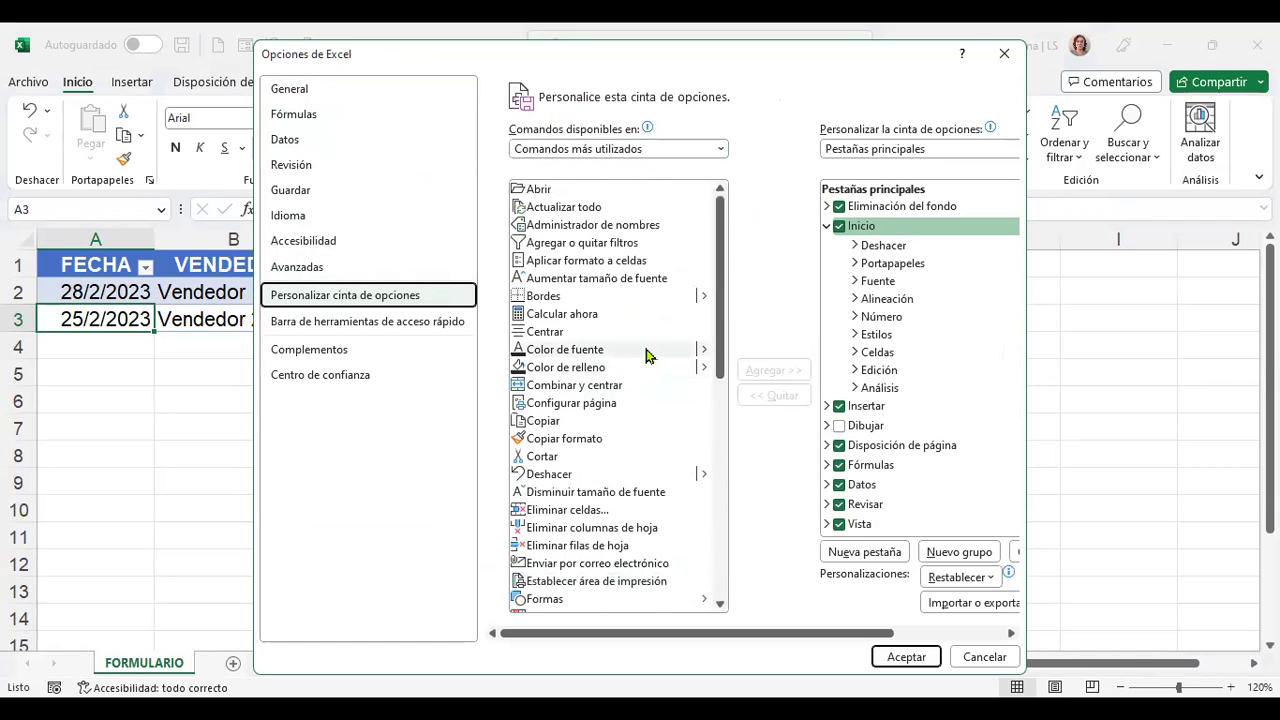
Step: List 'Todos los comandos' in the command list and scroll through it
left_click(721, 149)
left_click(721, 149)
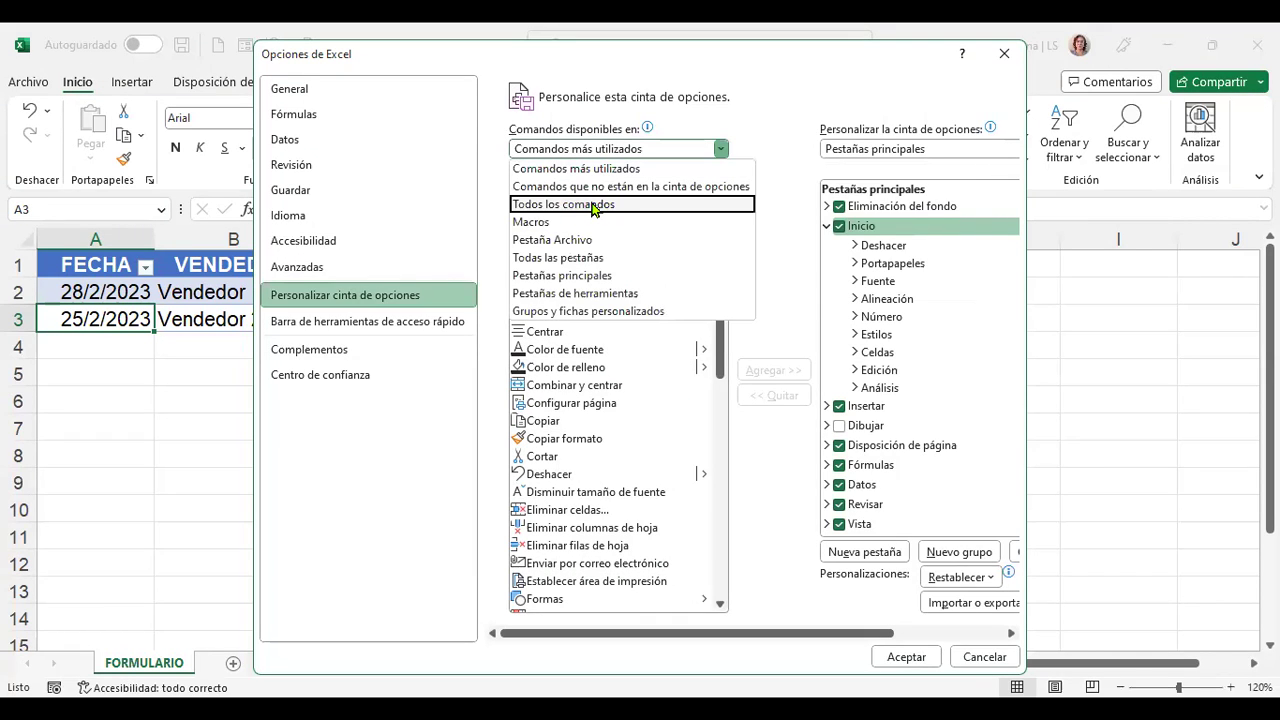
left_click(592, 205)
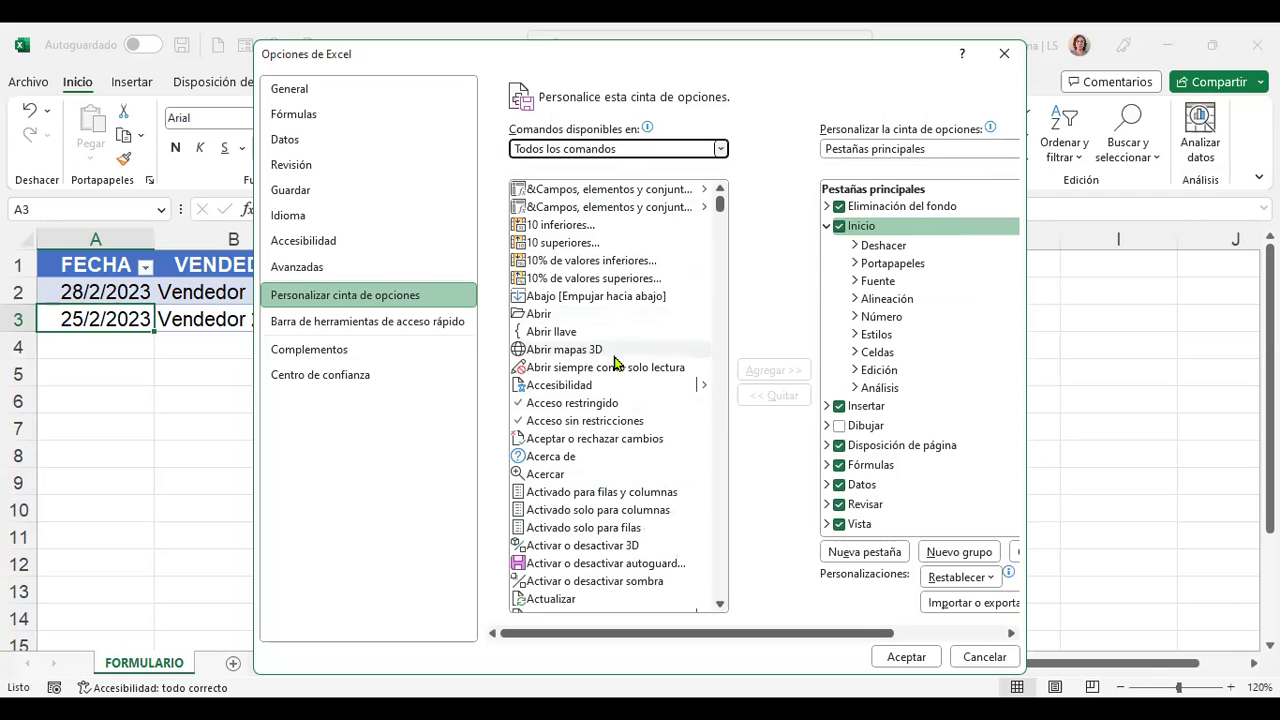
scroll(648, 347, "down", 1)
scroll(648, 347, "down", 4)
scroll(648, 347, "down", 2)
scroll(648, 347, "down", 1)
scroll(648, 347, "down", 1)
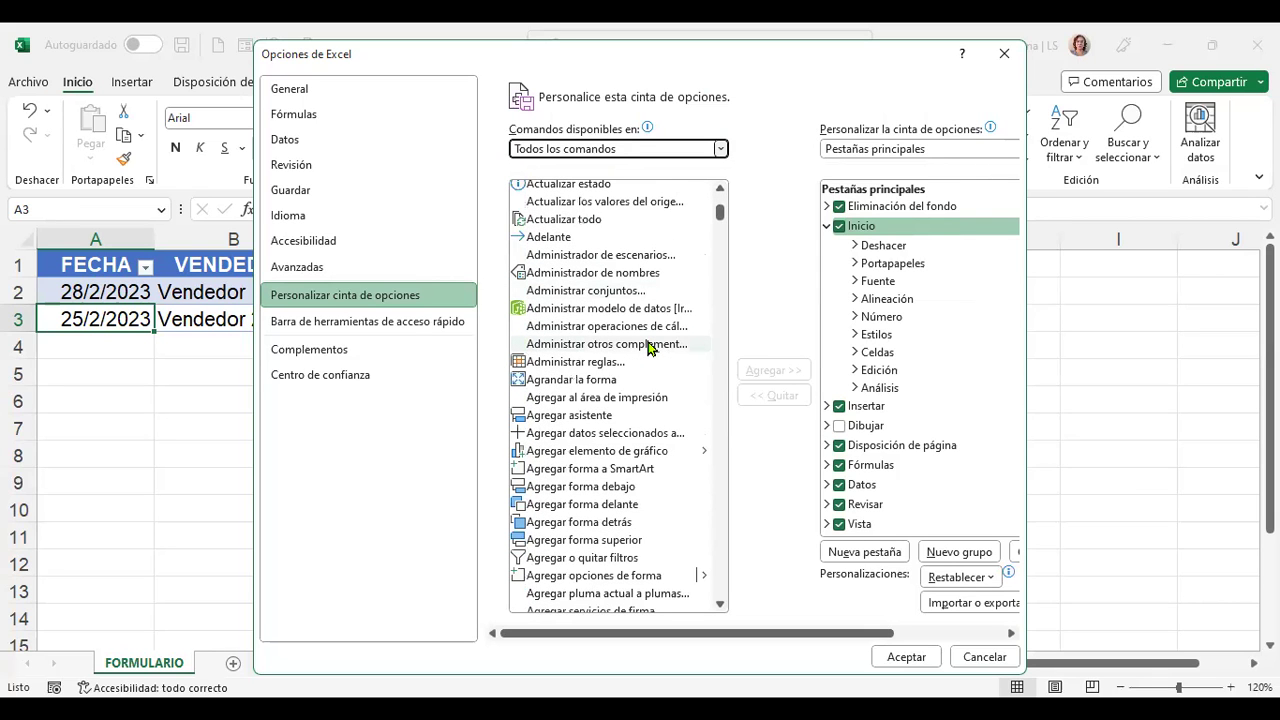
scroll(648, 347, "down", 3)
scroll(648, 347, "down", 2)
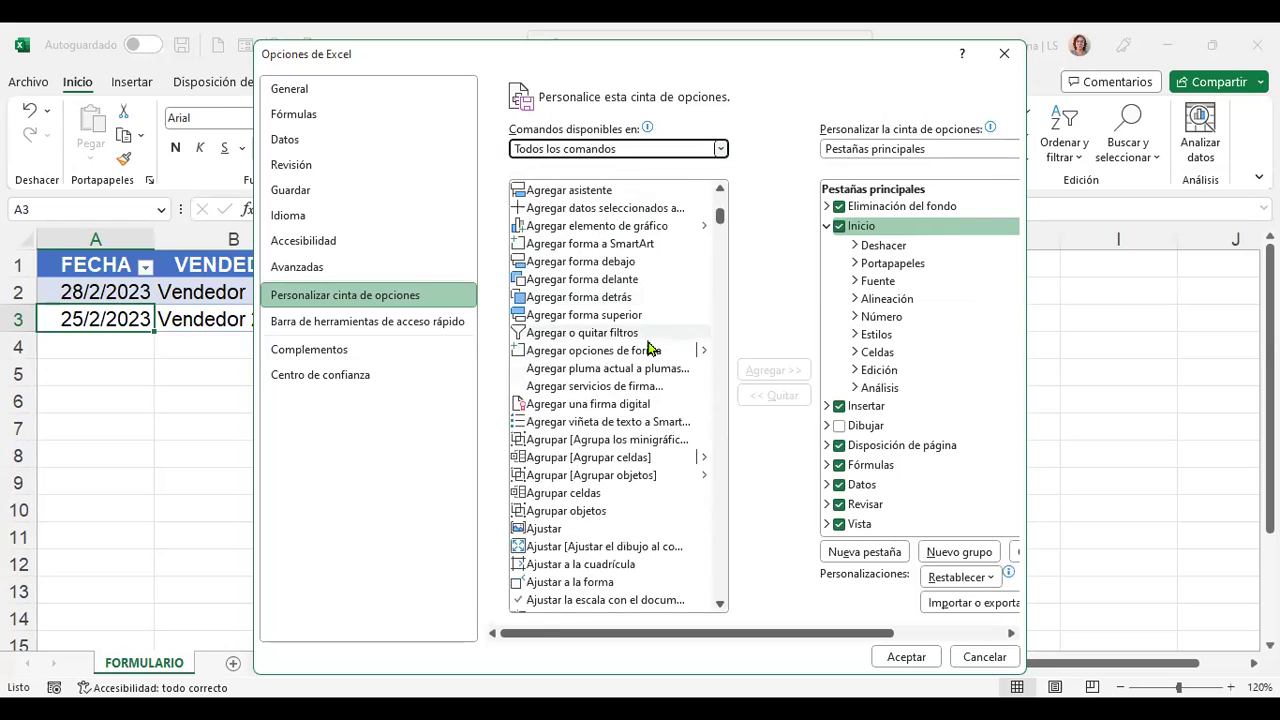
scroll(648, 347, "down", 4)
scroll(648, 347, "down", 6)
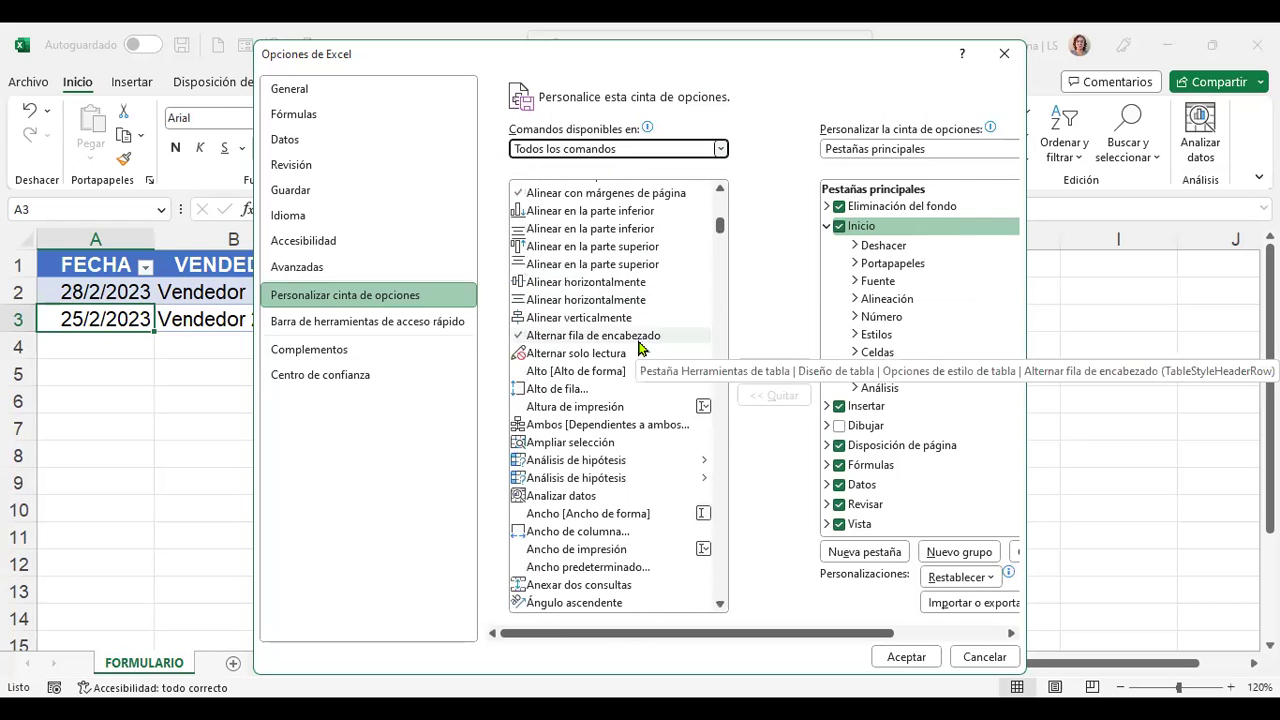
Step: Locate and select the 'Formulario...' command in the full list
left_click(640, 340)
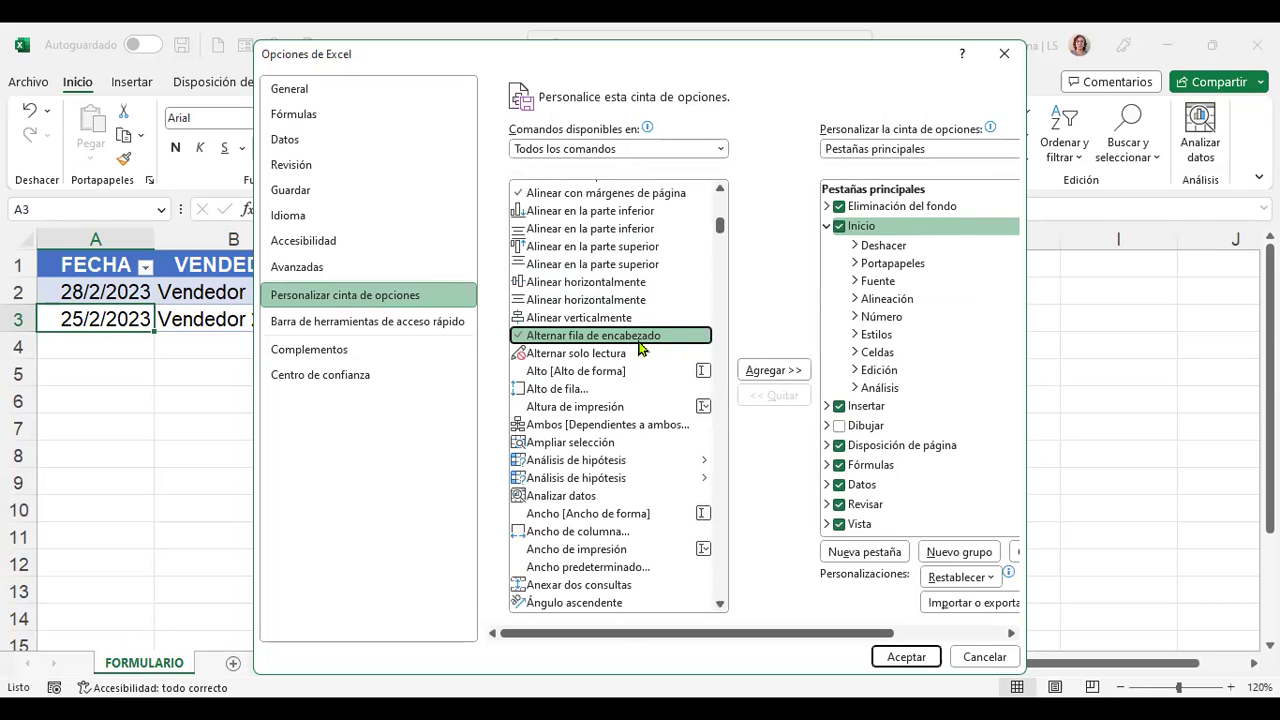
key("f")
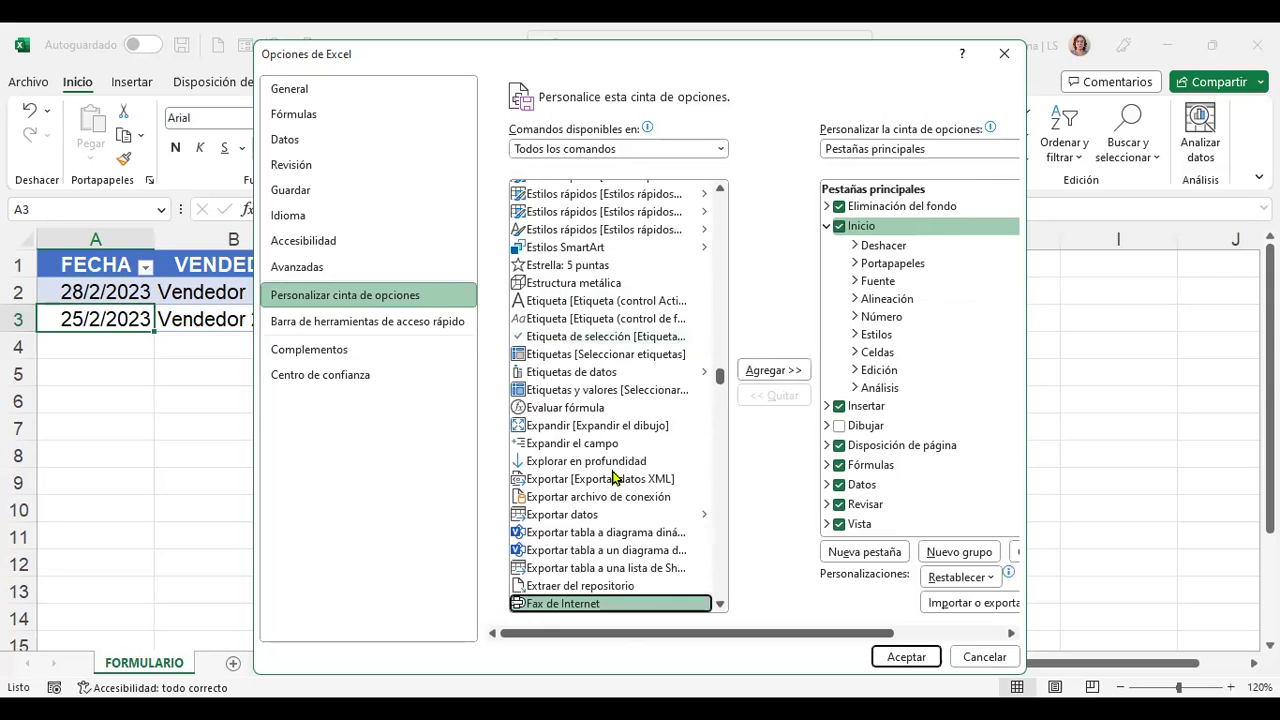
scroll(617, 471, "down", 3)
scroll(617, 471, "down", 3)
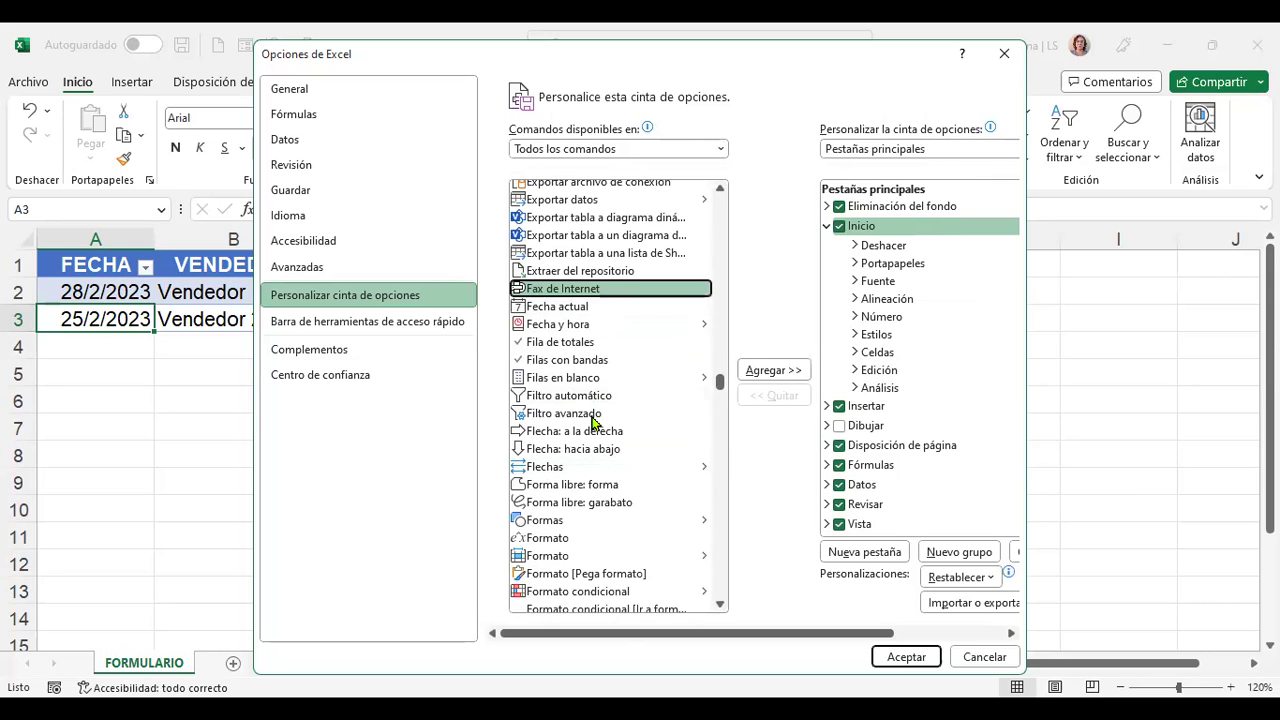
scroll(594, 415, "down", 3)
scroll(592, 422, "down", 3)
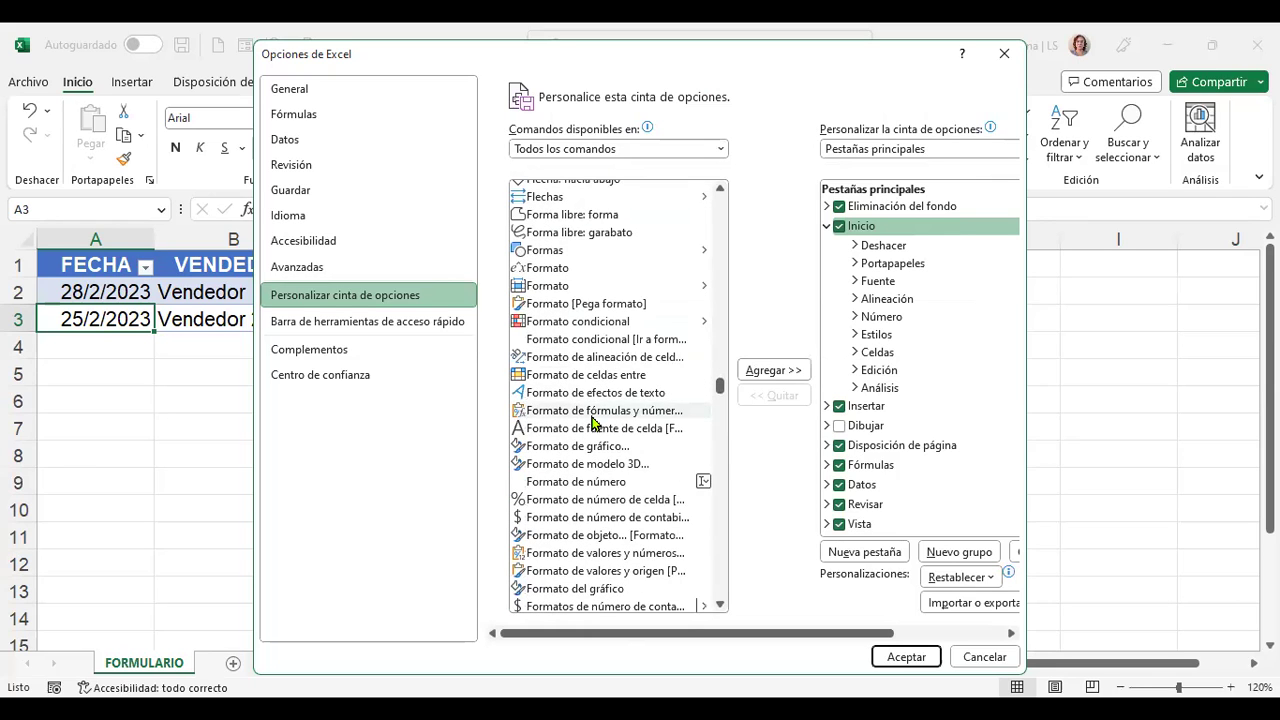
scroll(592, 422, "down", 2)
scroll(596, 405, "down", 2)
scroll(600, 380, "down", 2)
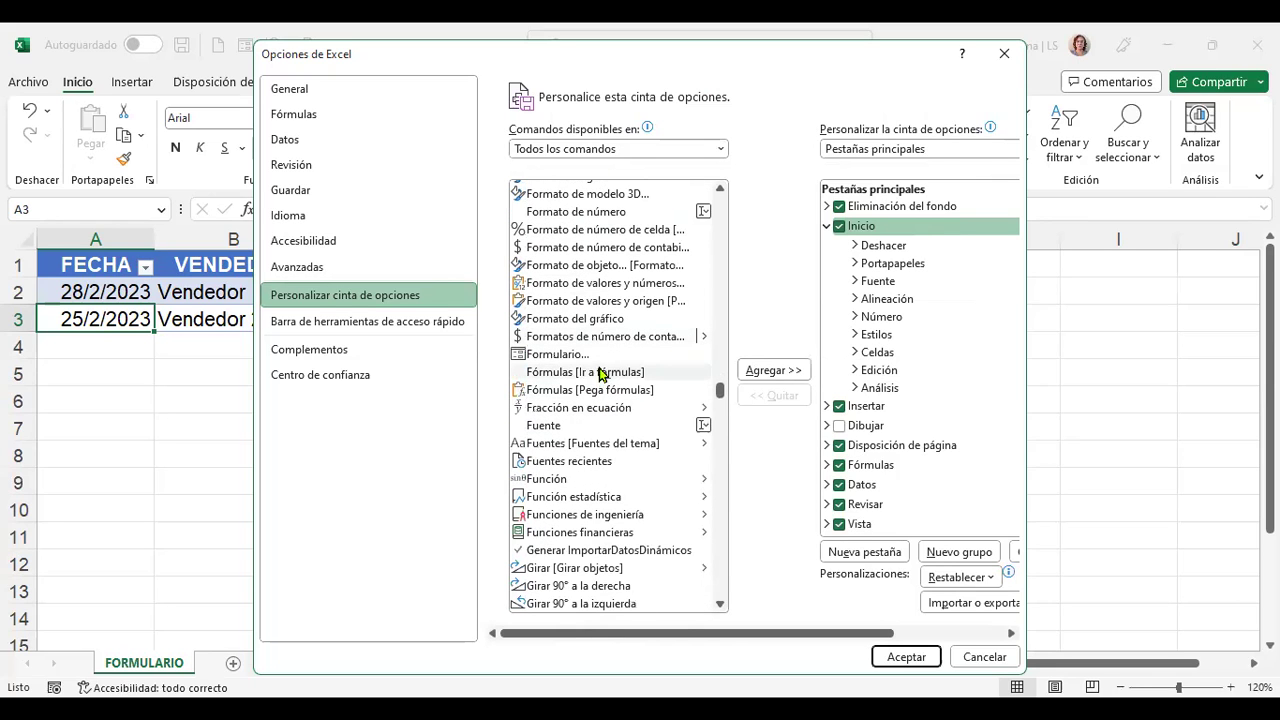
left_click(583, 357)
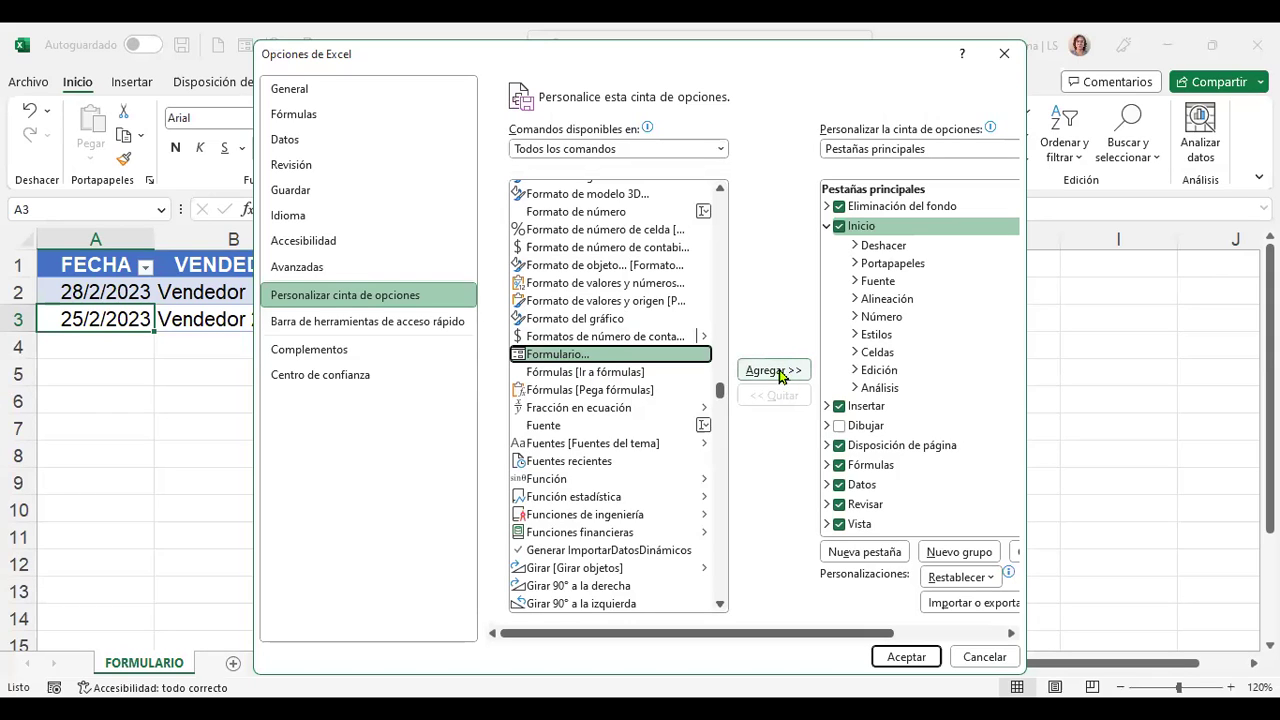
Step: Add the Formulario command and close Excel Options without applying other changes
left_click(782, 368)
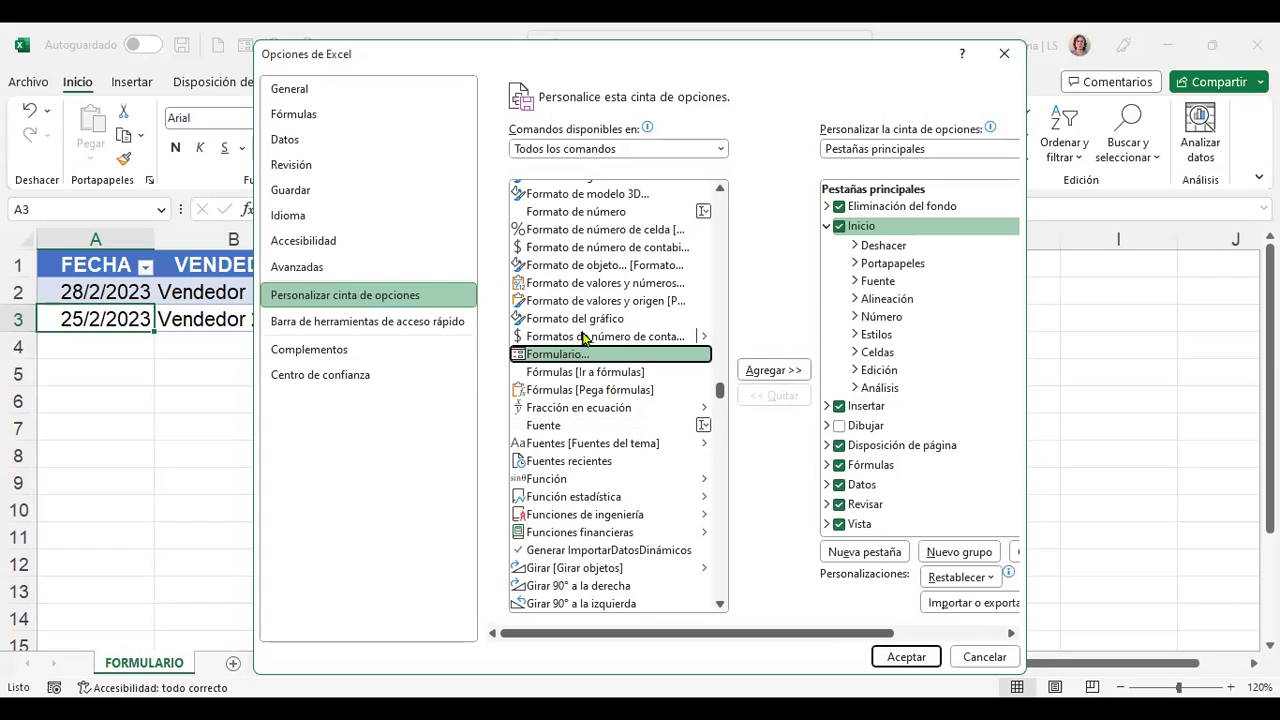
left_click(985, 657)
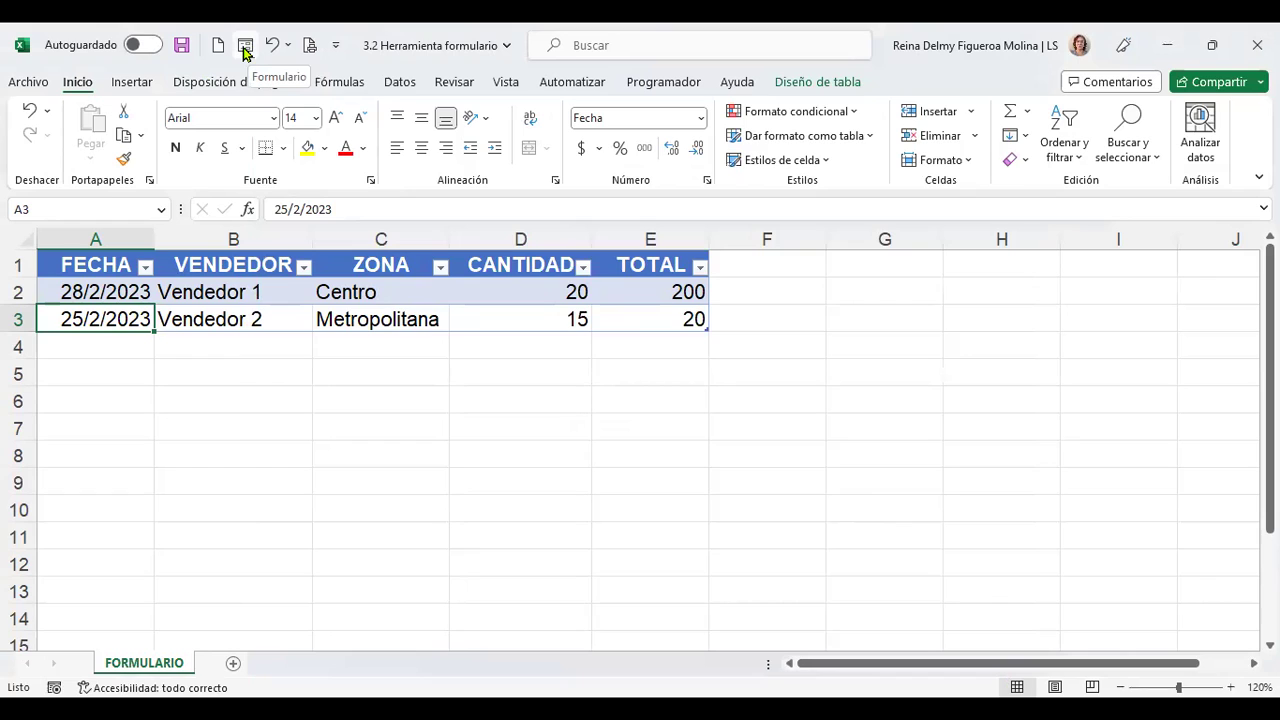
Step: Open the Formulario data form, browse back to the first record, and start a new record
left_click(244, 50)
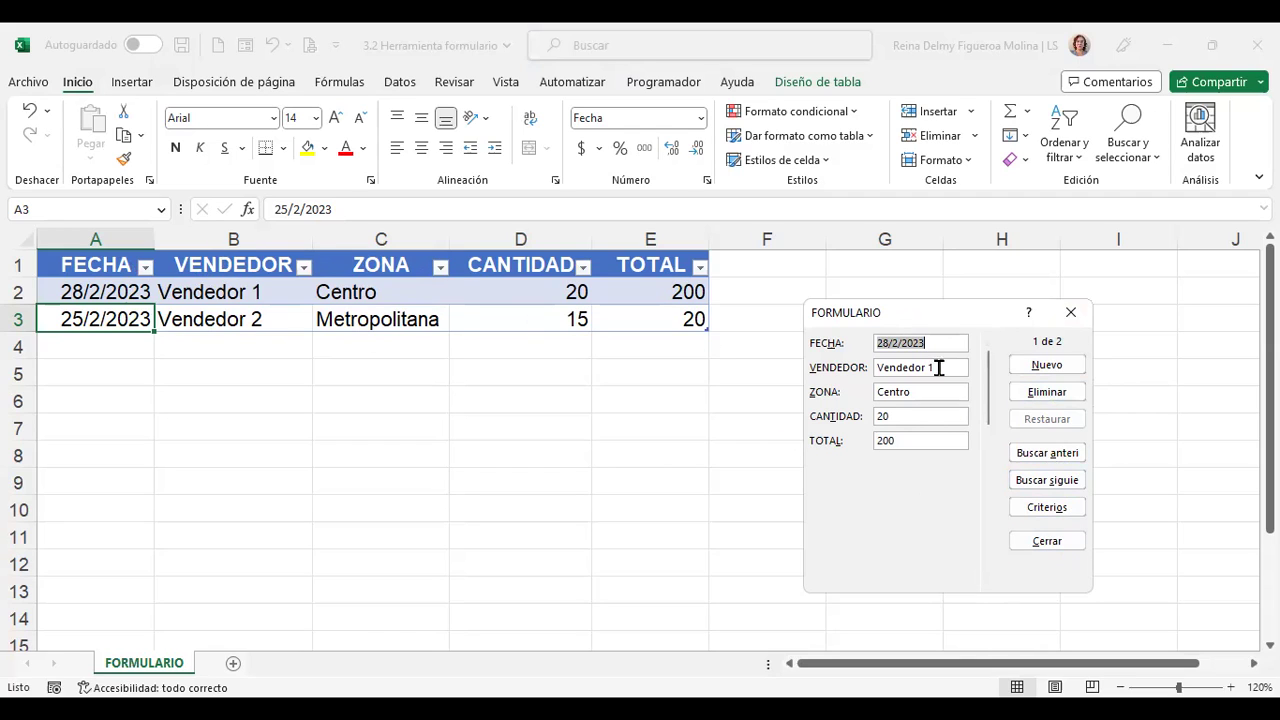
mouse_move(988, 460)
left_click_drag(985, 374, 991, 525)
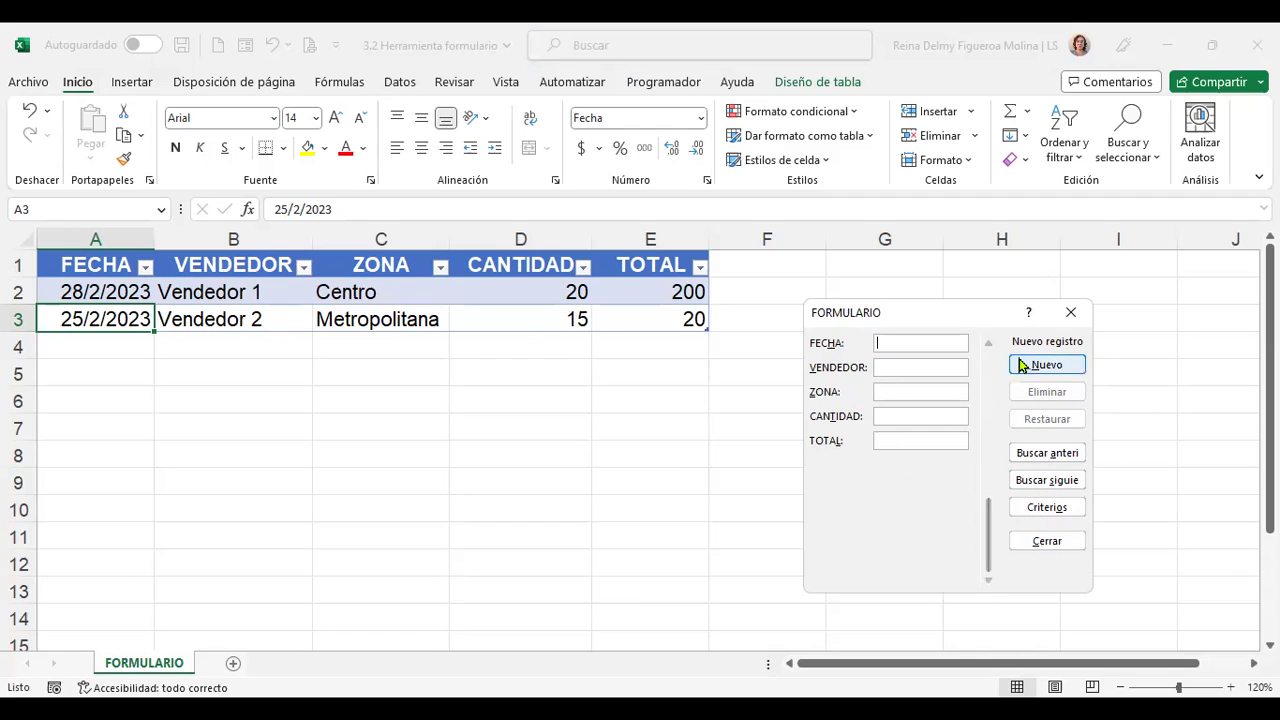
left_click_drag(993, 550, 994, 486)
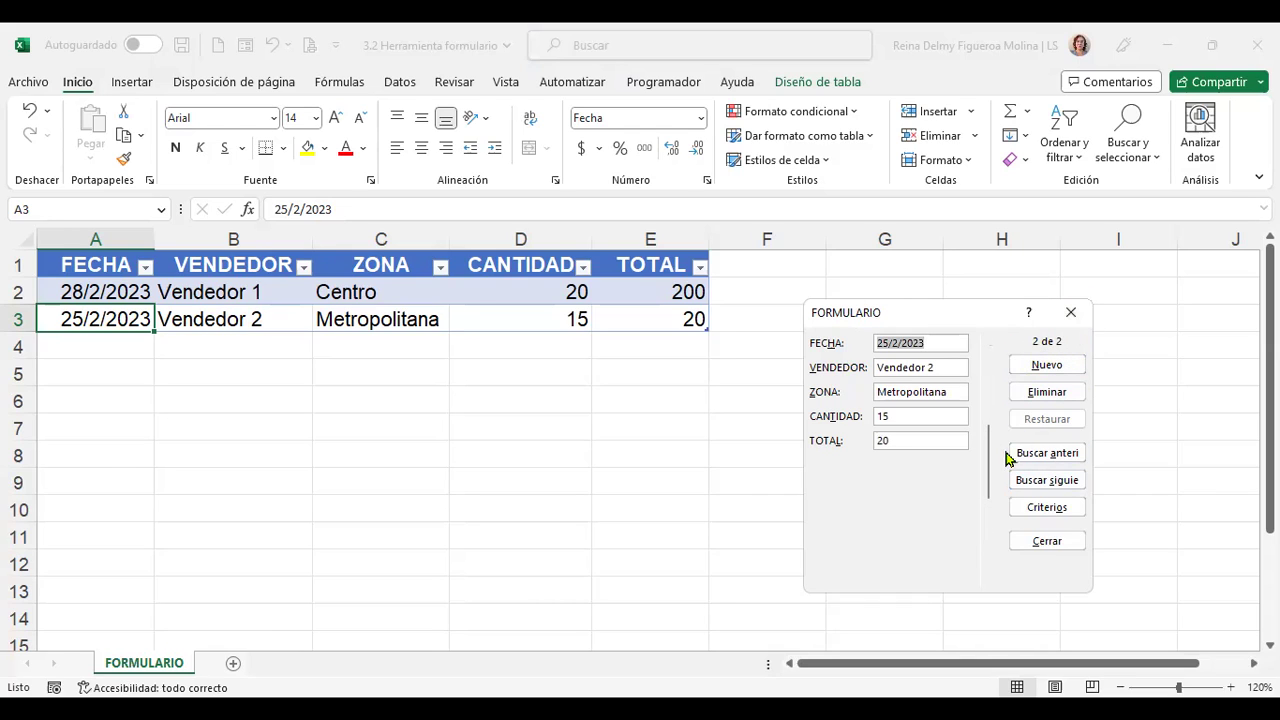
left_click(990, 400)
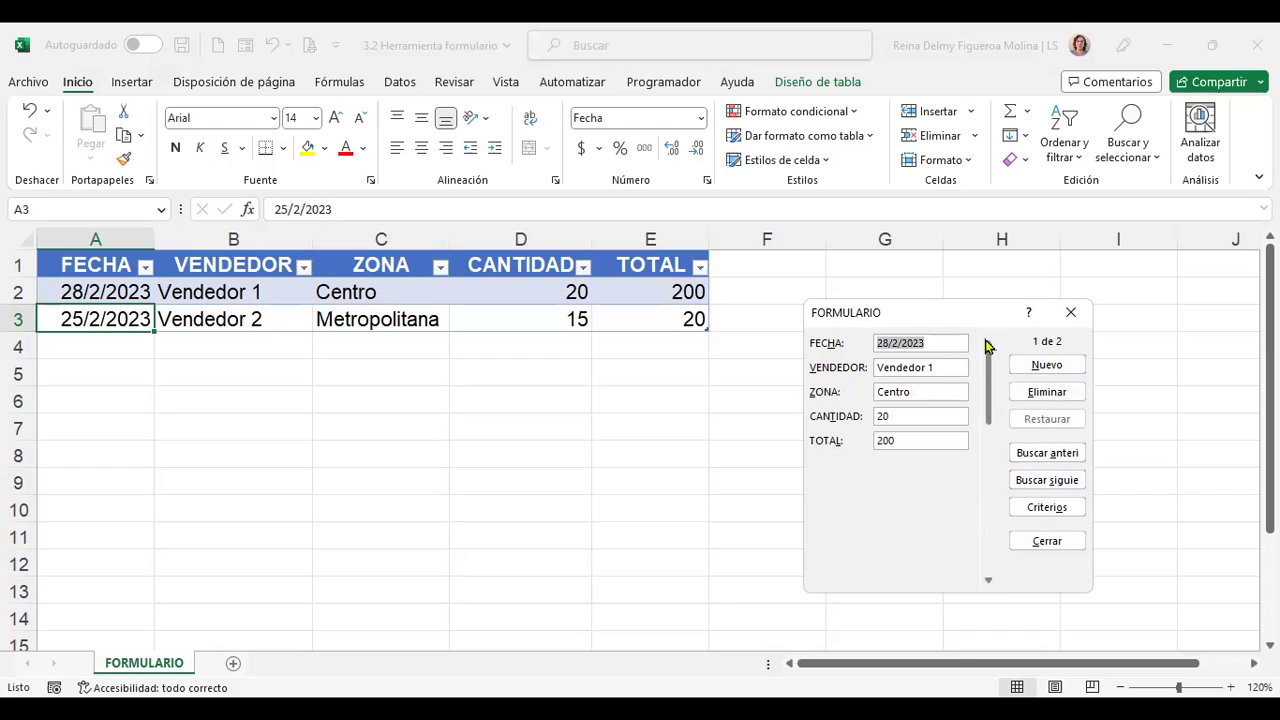
left_click(1075, 370)
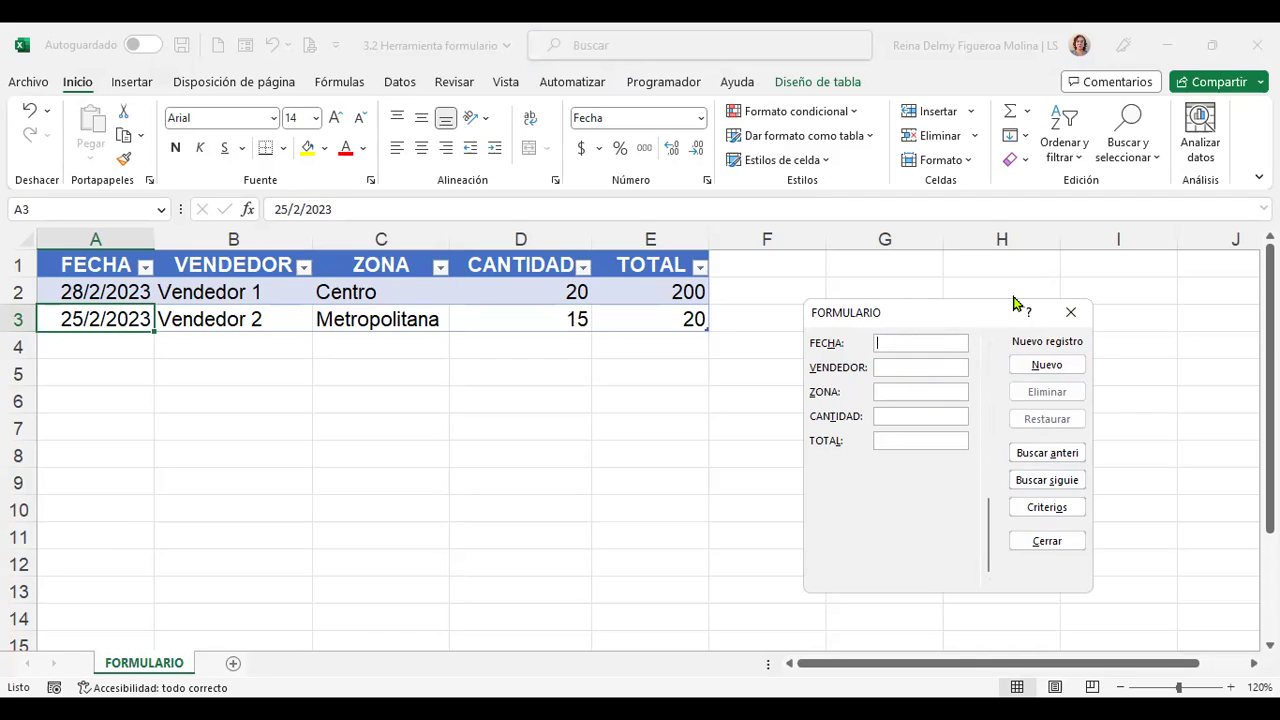
Step: Enter the record 1/2/2023, Vendedor 3, Occidente, 30, 100 through the data form
type("1/")
type("2/2023")
type("Vended")
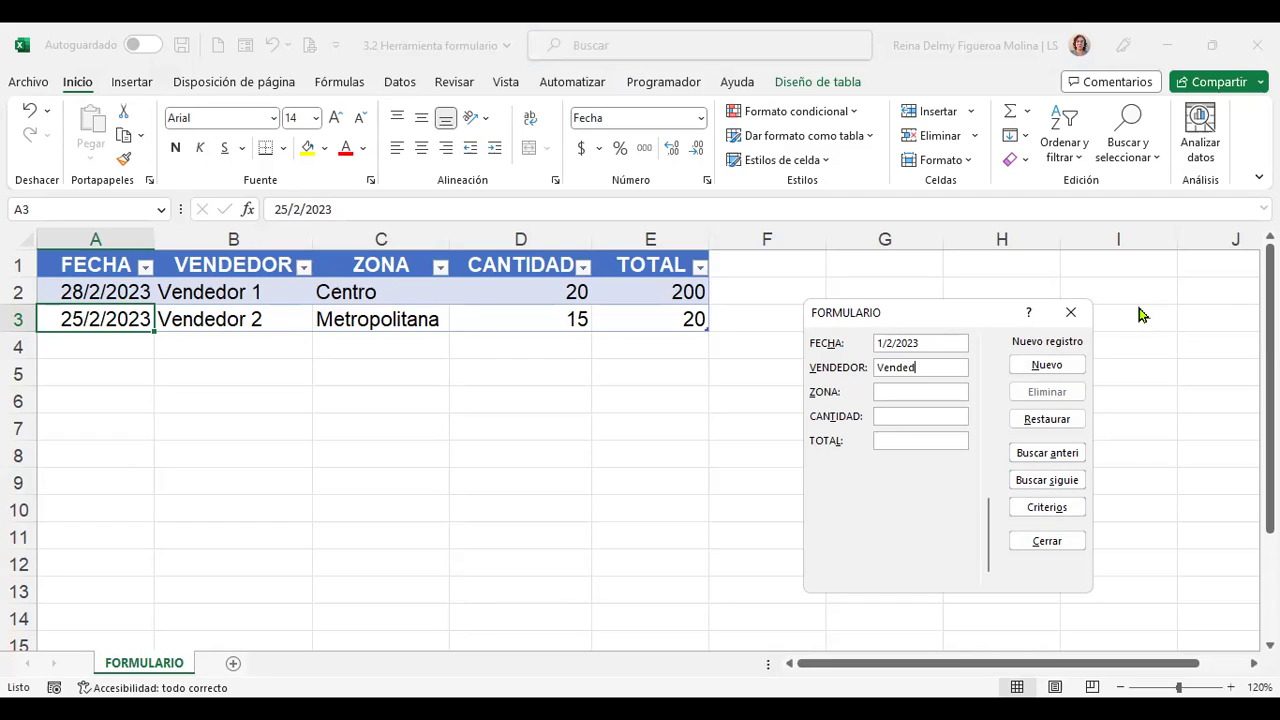
type("or 3")
left_click(941, 391)
type("Occiente")
key("BackSpace")
key("BackSpace")
key("BackSpace")
key("BackSpace")
type("idente")
type("00")
key("Return")
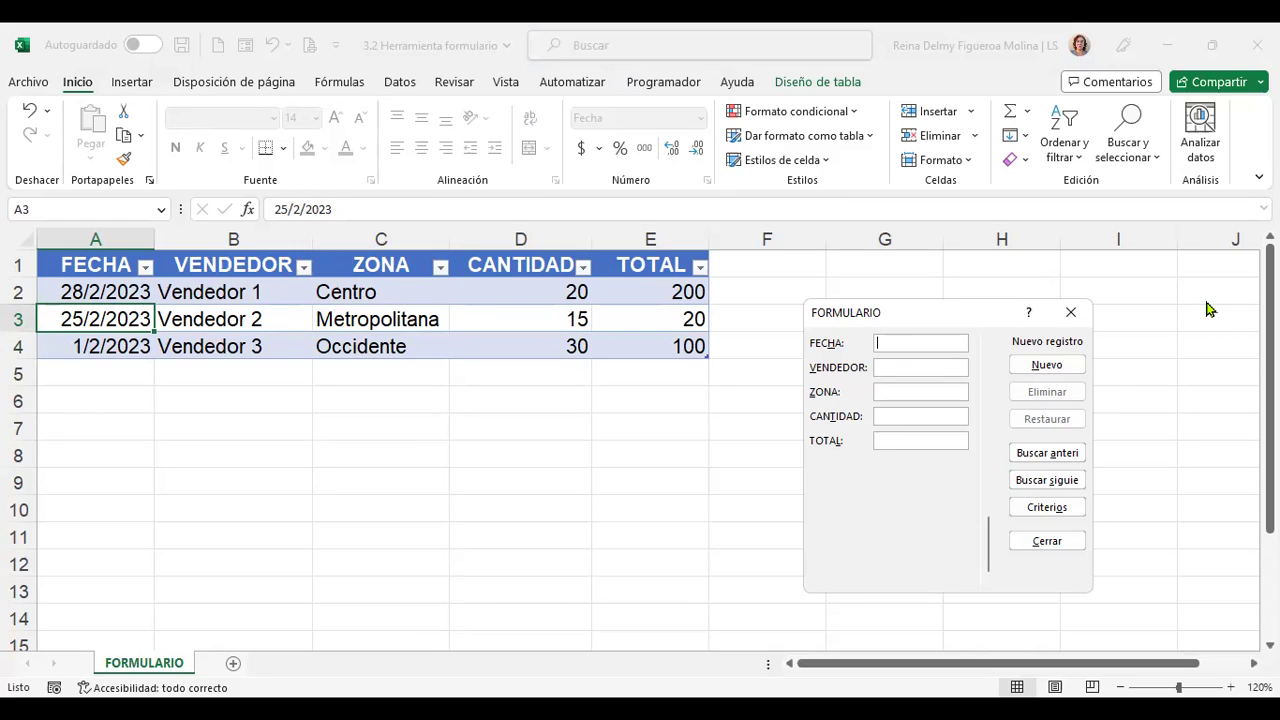
Step: Add the record 8/2/2023, Vendedor 4, Centro, 10, 70
type("8/2")
type("/2023")
type("Vended")
type("or ")
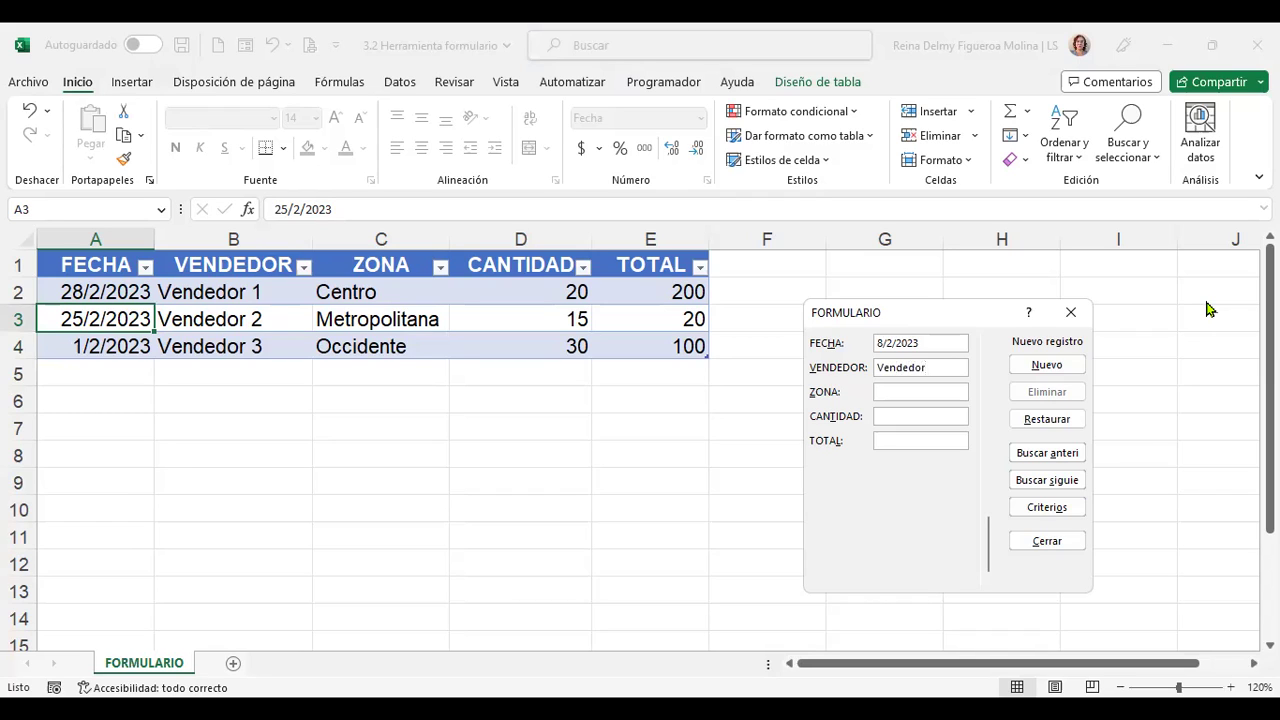
type("4")
key("Tab")
type("Centro")
type("10")
key("Tab")
type("70")
key("Return")
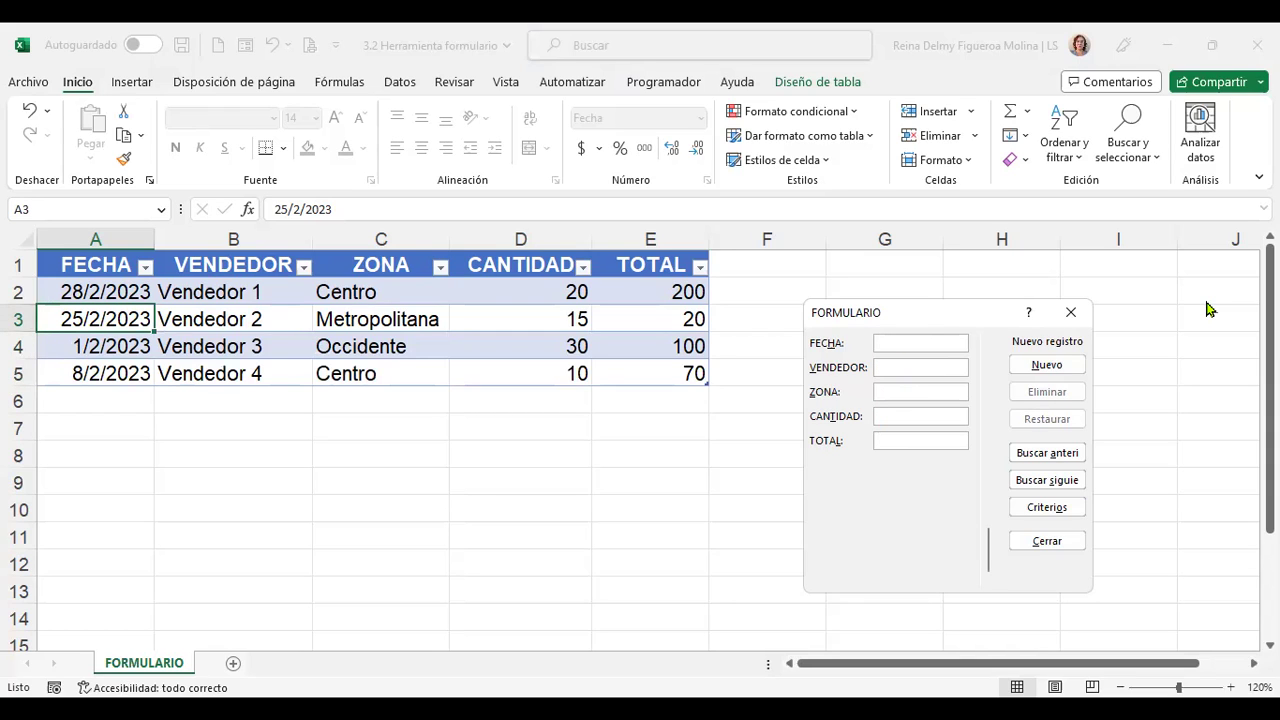
Step: Add the record 2/2/2023, Vendedor 5, Oriente, 60, 125
type("2/")
type("2/2023")
key("Tab")
type("Vendedo")
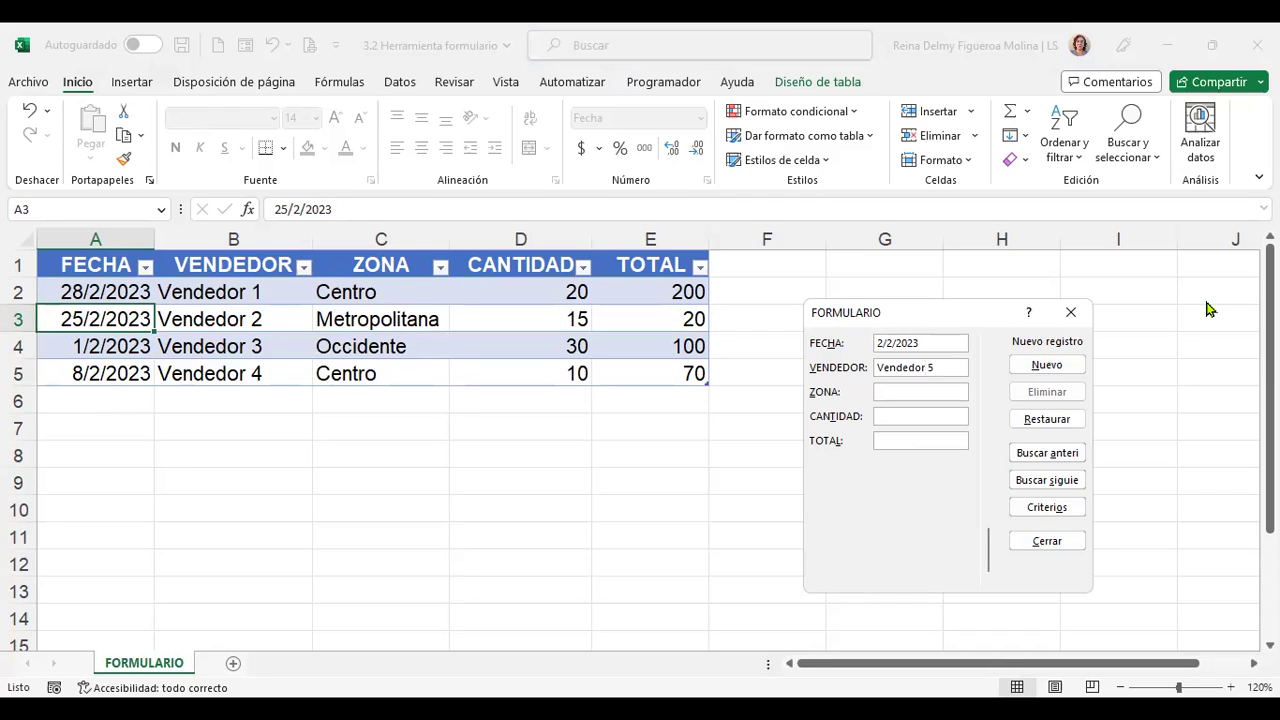
type(" Oriente")
key("Tab")
type("60")
type("125")
key("Return")
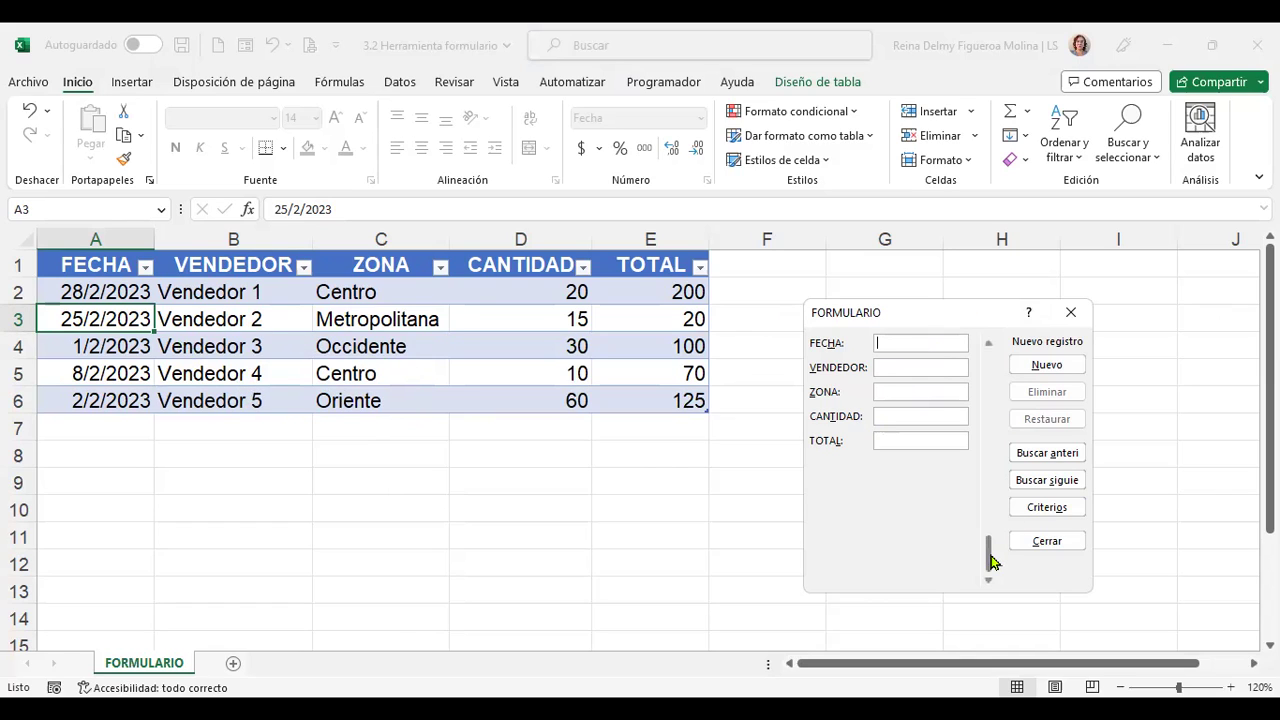
Step: Go to the 28/2/2023 Vendedor 1 record and delete it permanently
left_click_drag(993, 562, 994, 472)
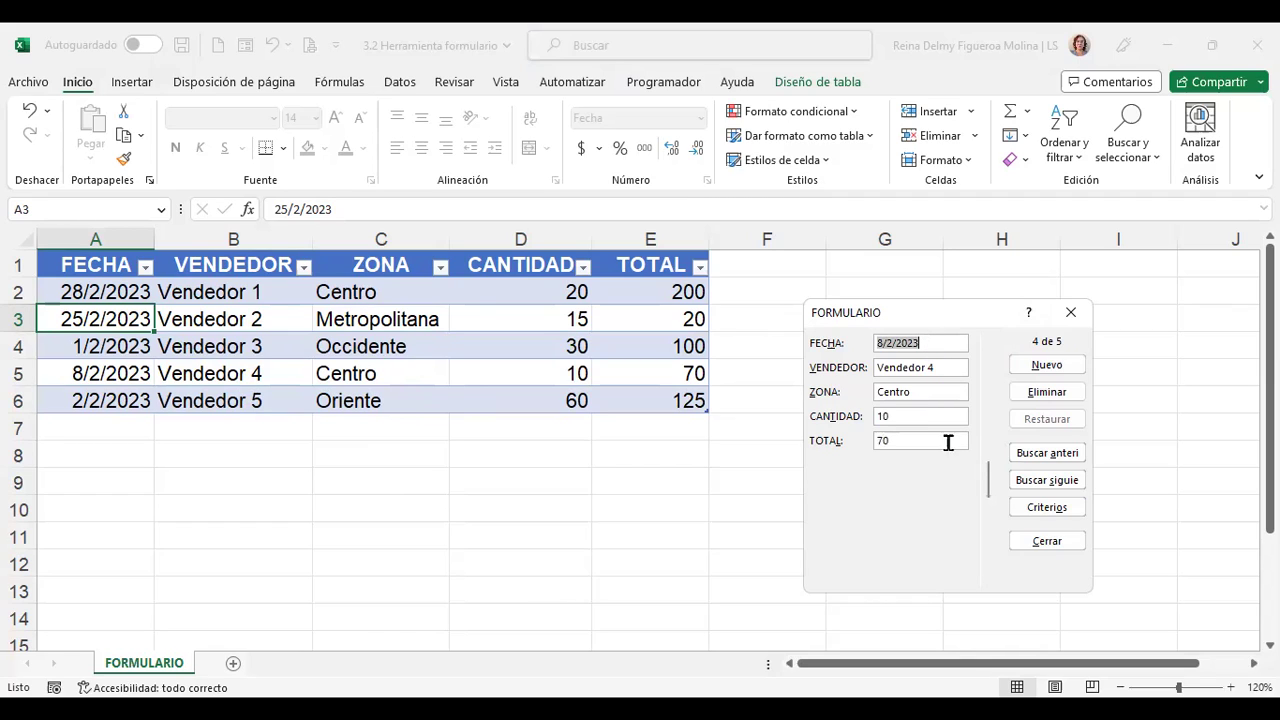
left_click_drag(991, 482, 988, 372)
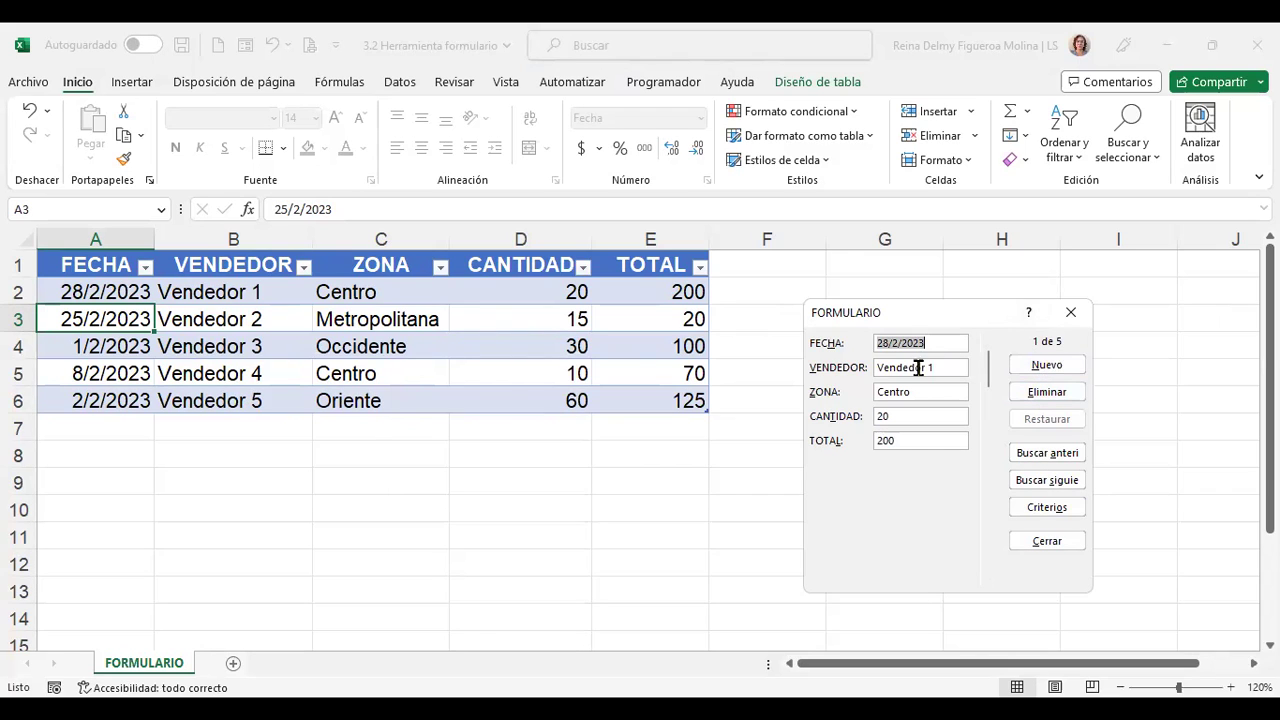
left_click(1047, 391)
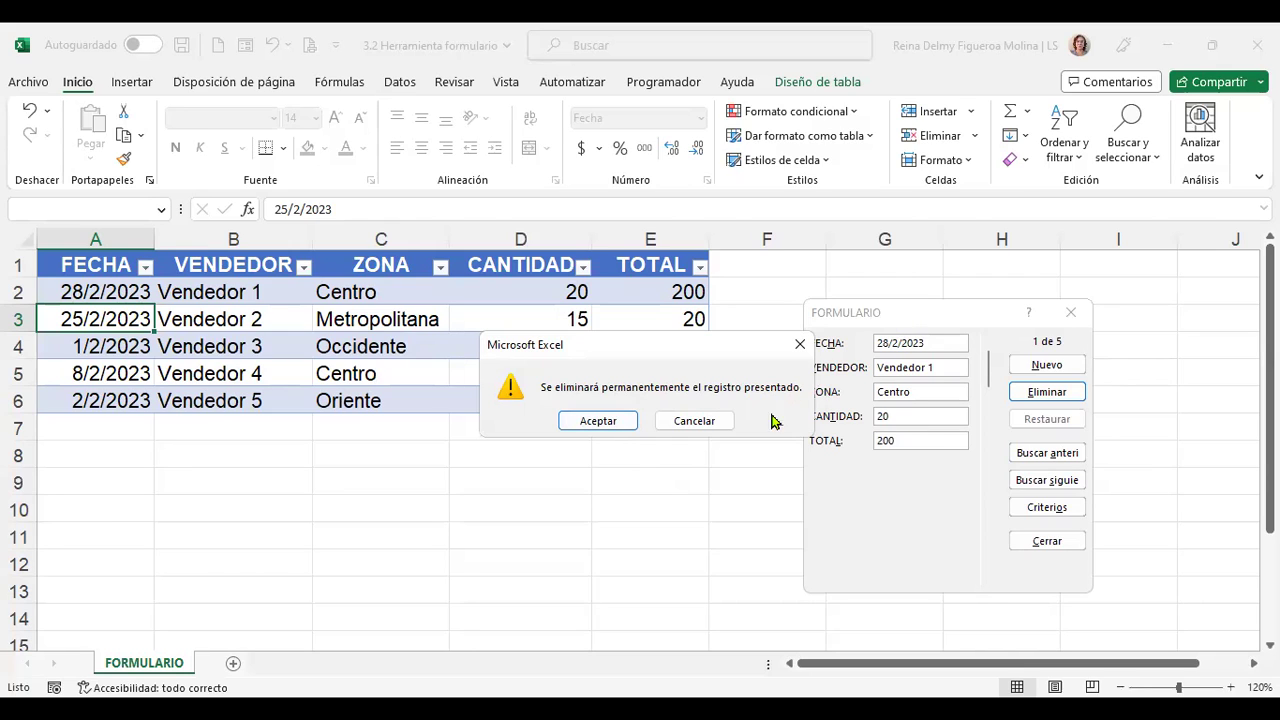
left_click(598, 420)
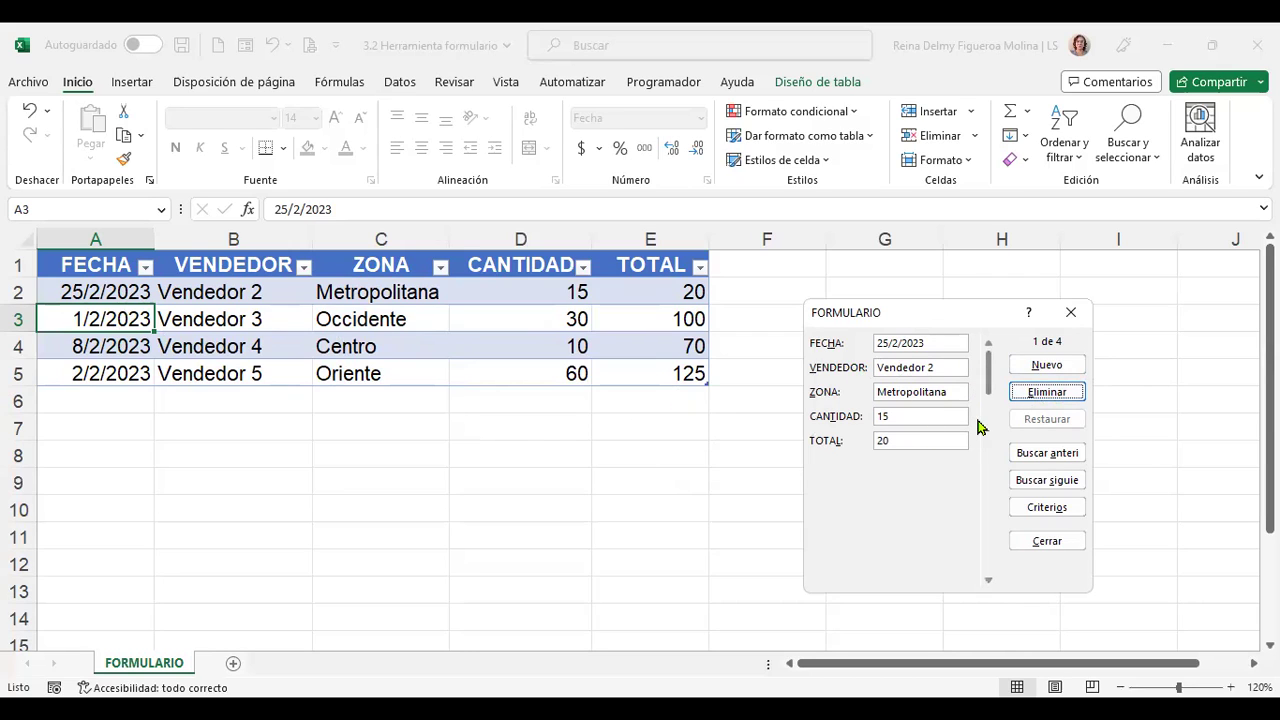
Step: Browse forward and back through the remaining records, ending on the first one
left_click(1068, 453)
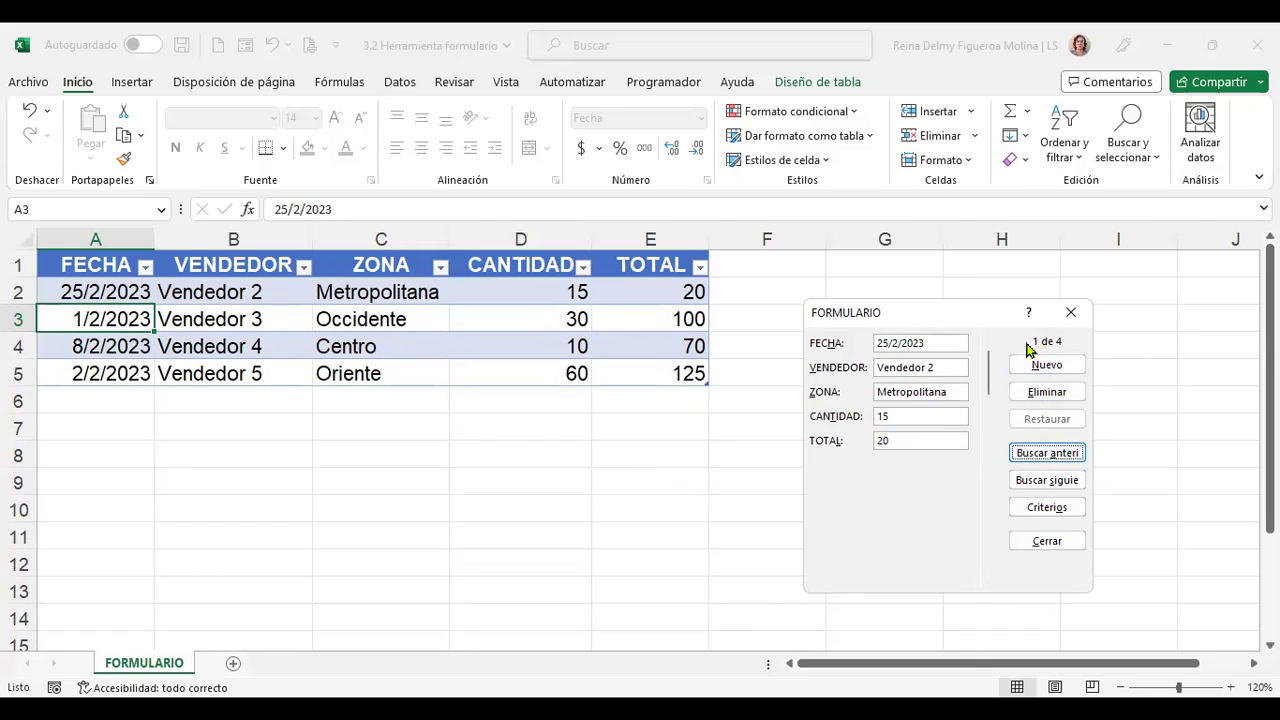
left_click(1062, 480)
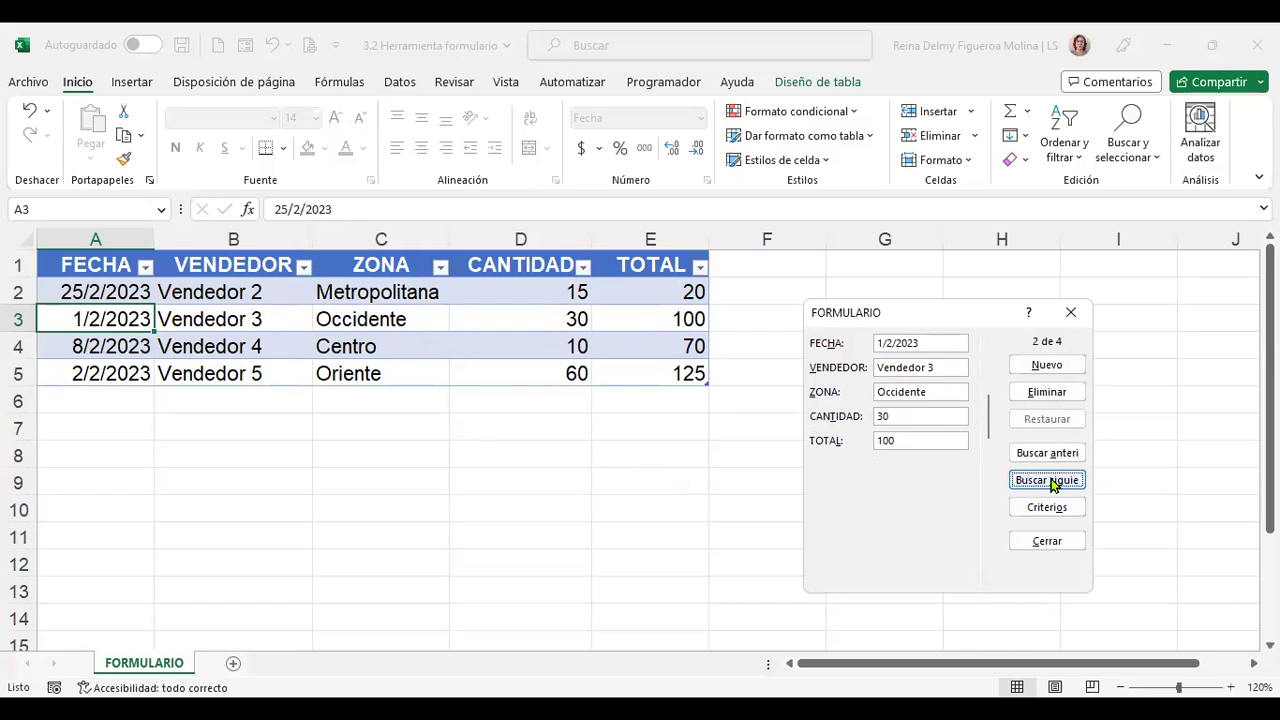
left_click(1052, 481)
left_click(1052, 481)
left_click(1066, 454)
left_click(1067, 455)
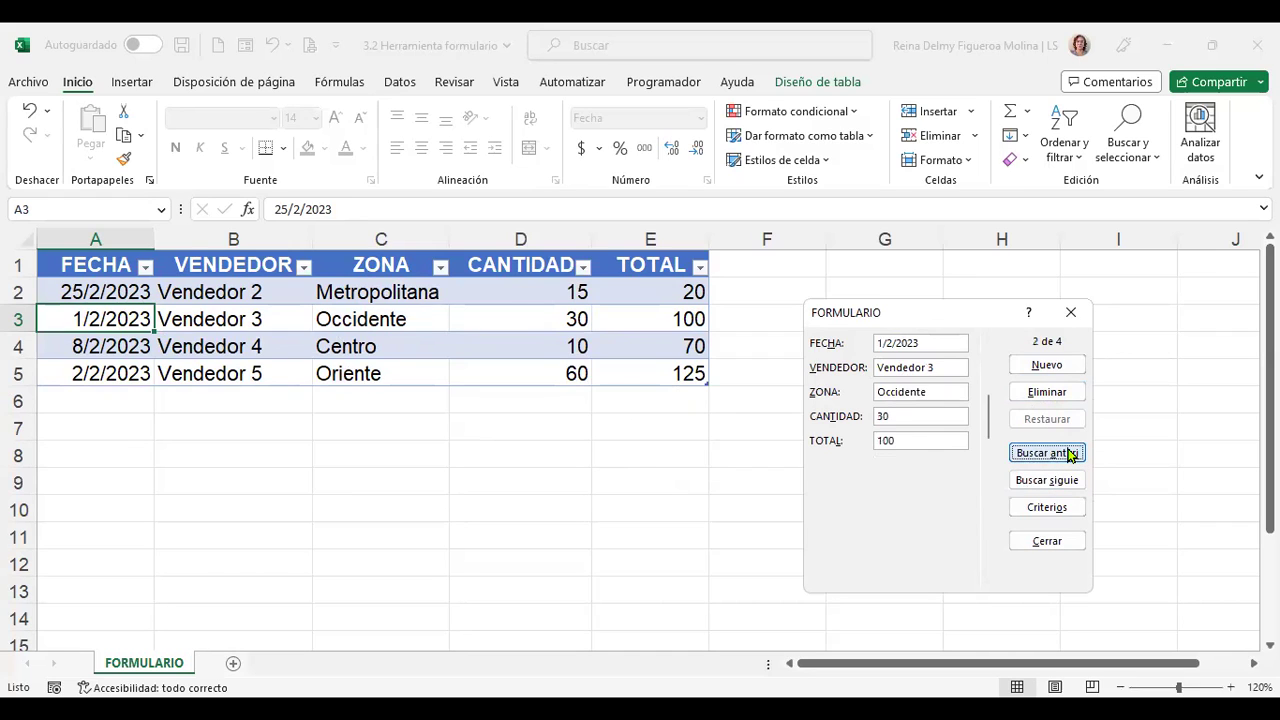
left_click(1067, 455)
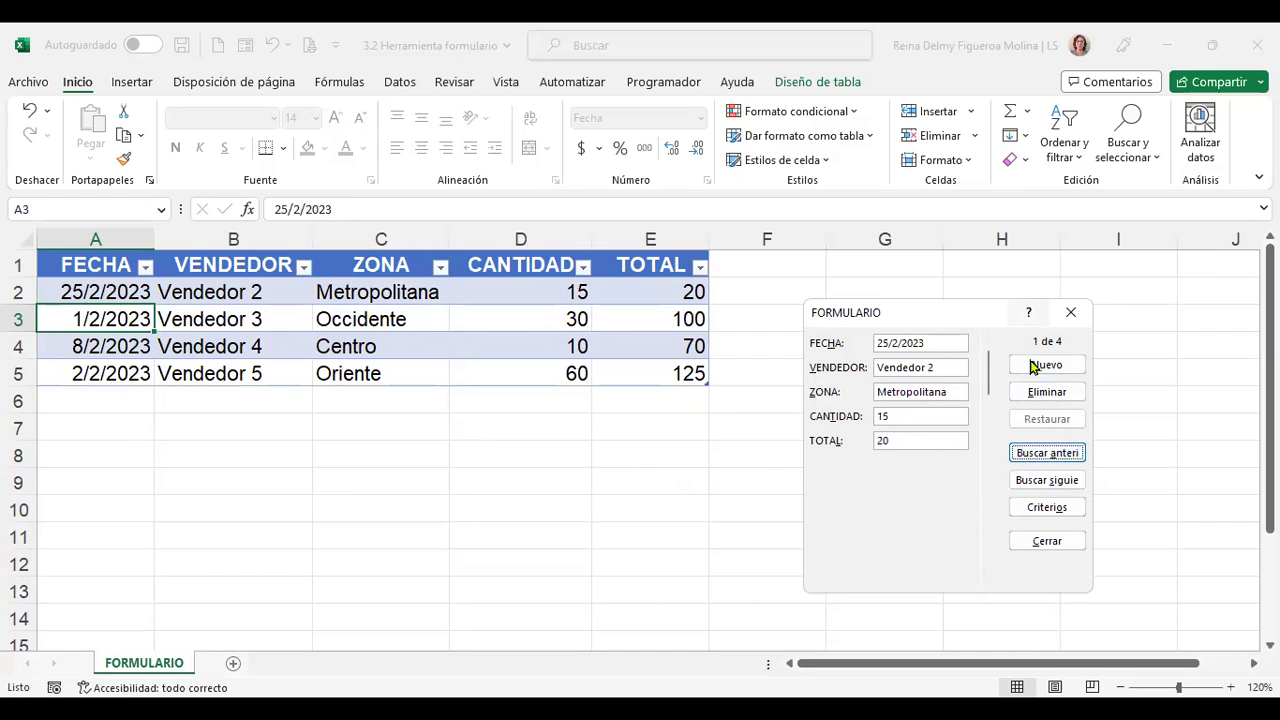
Step: Search records by FECHA criteria, including '2/', and step between matching records
left_click(1064, 509)
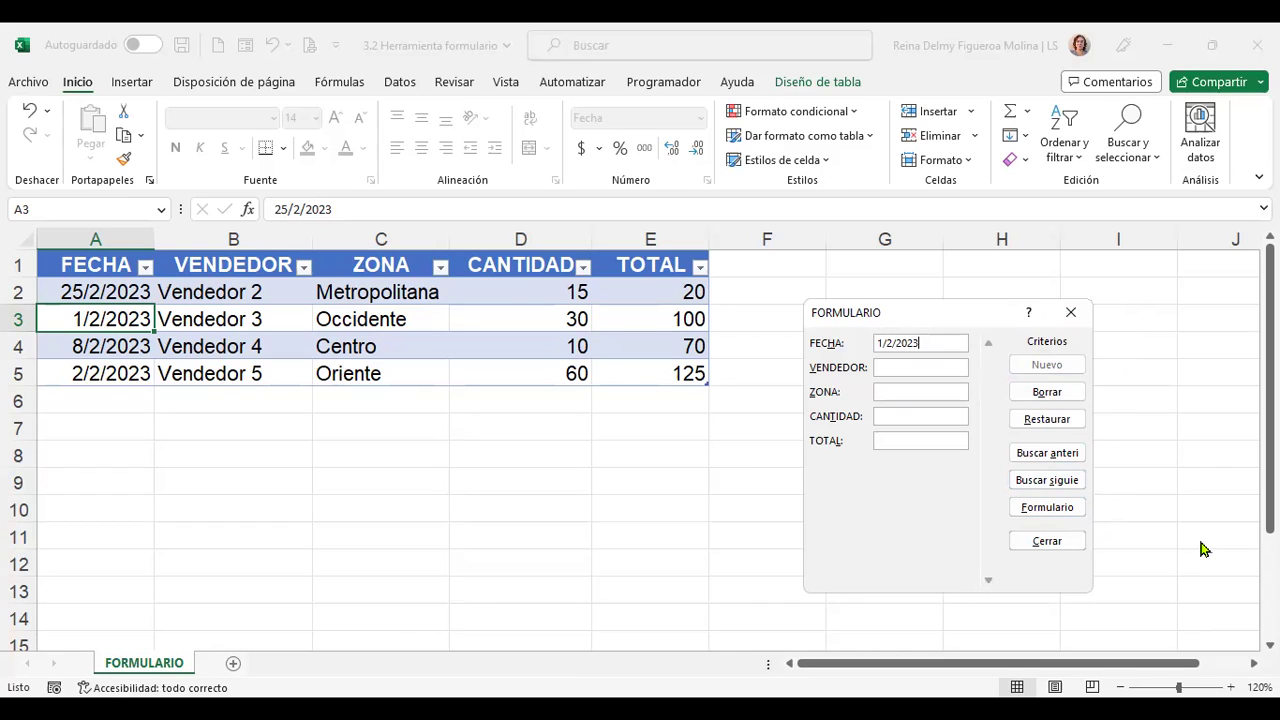
key("Return")
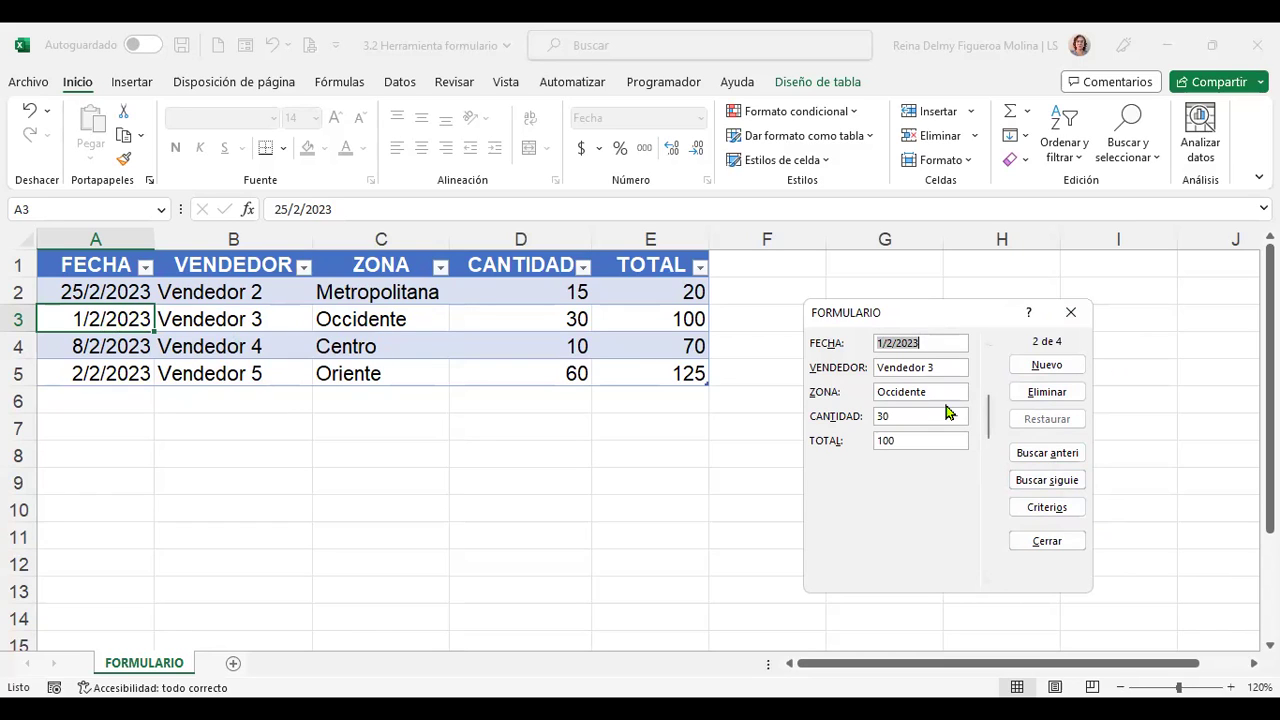
left_click(1062, 508)
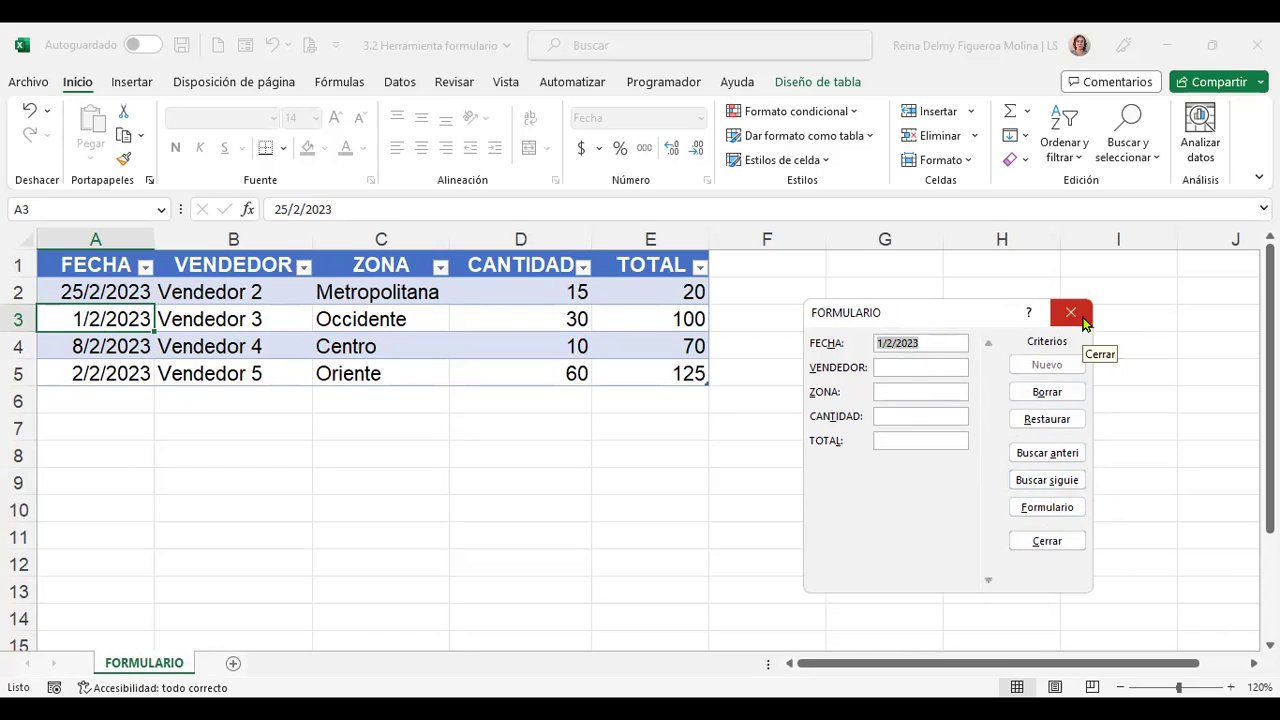
type("2/")
key("Return")
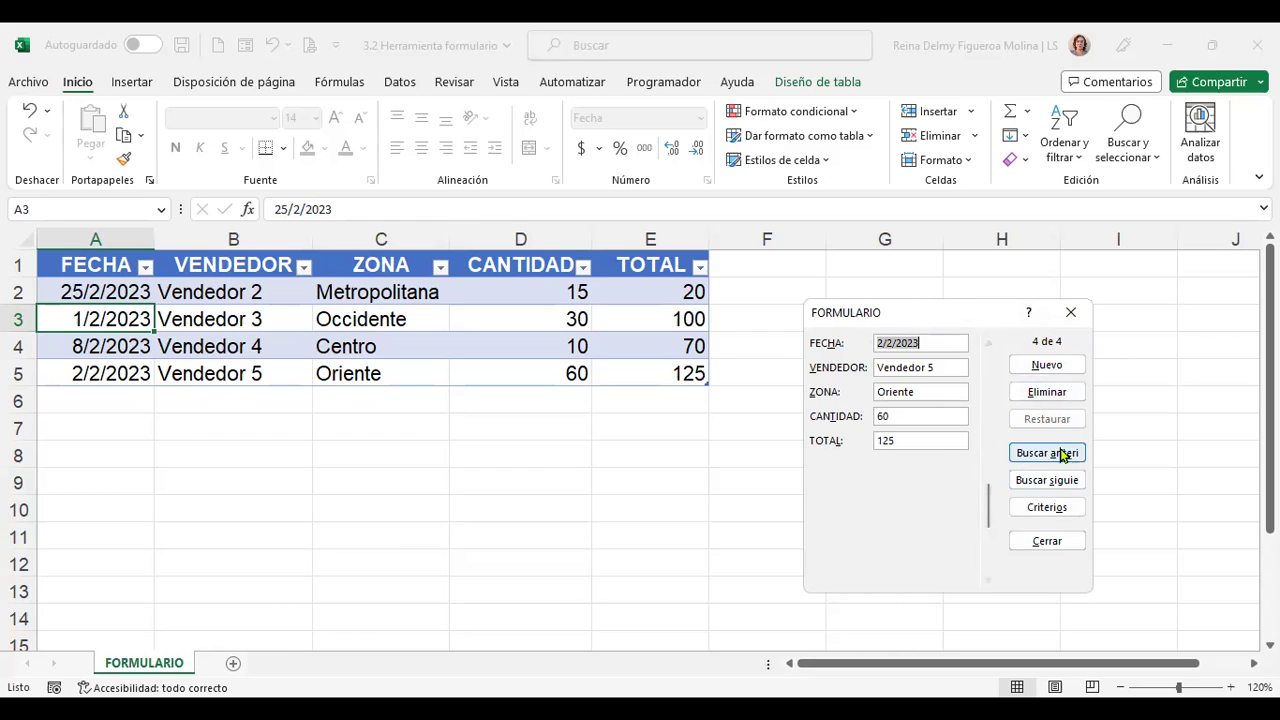
left_click(1068, 480)
left_click(1063, 452)
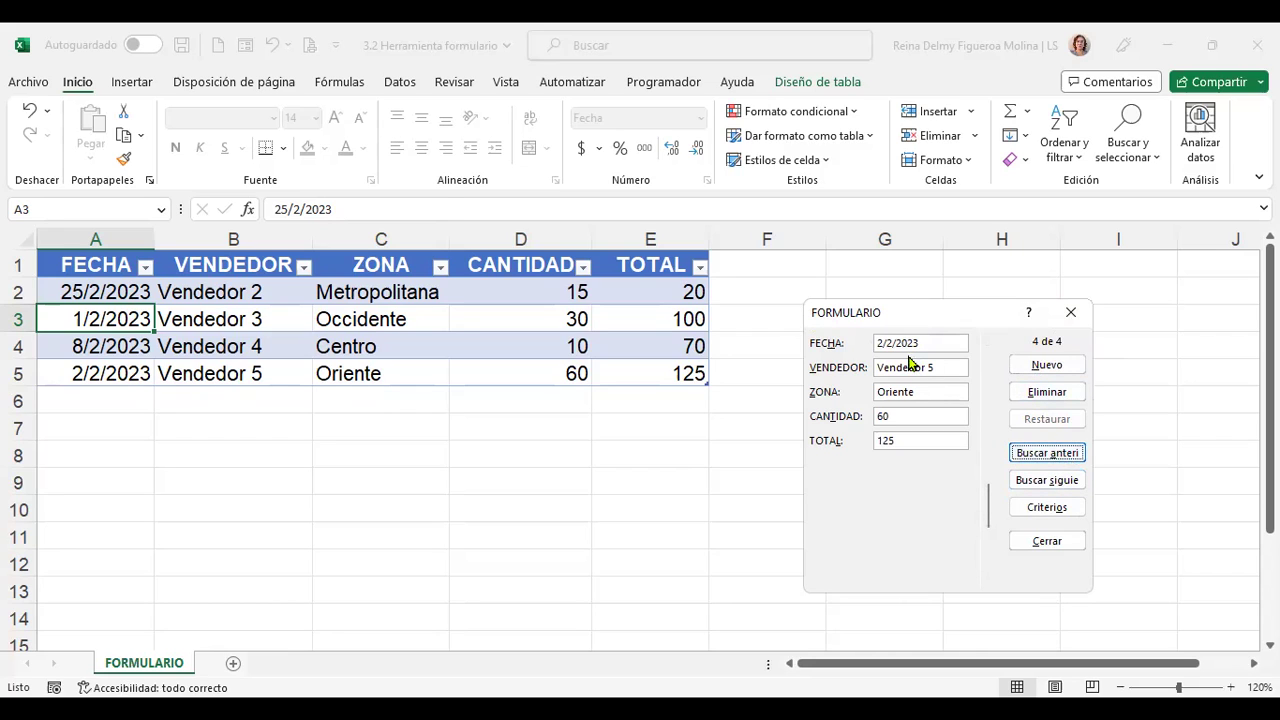
Step: Leave criteria mode and return the form to record 1, the 25/2/2023 Vendedor 2 entry
left_click(1062, 513)
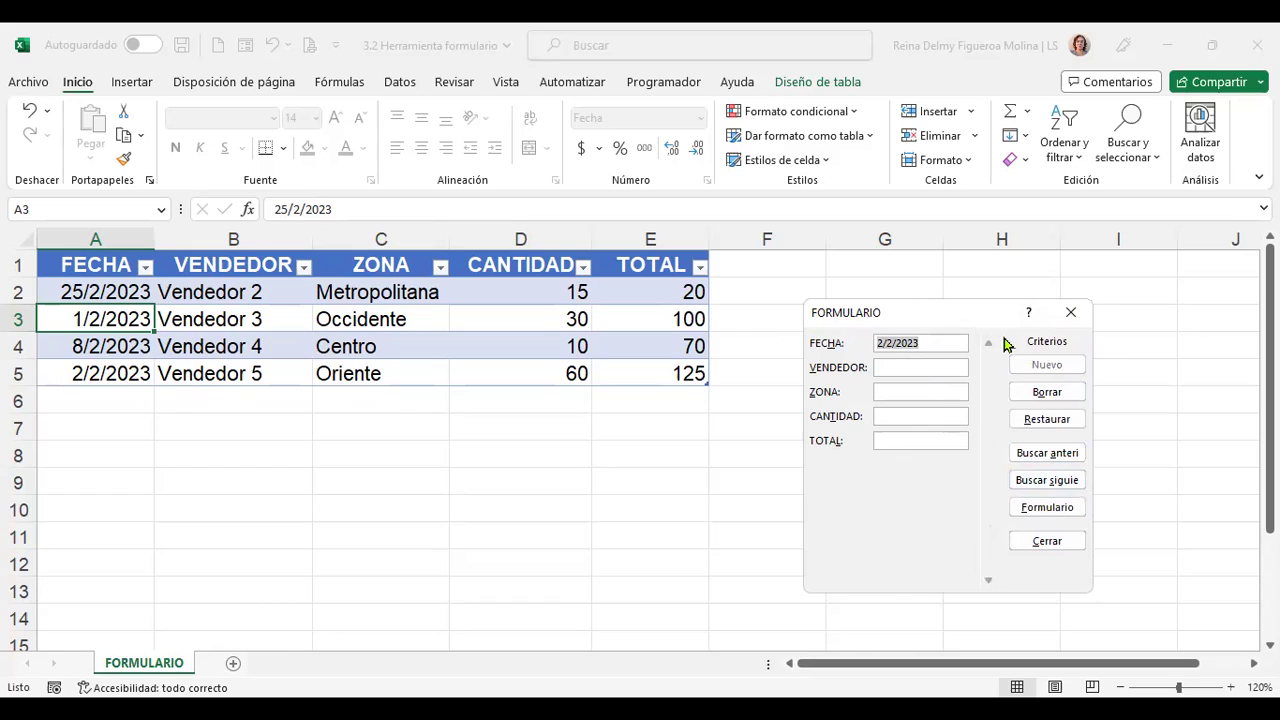
left_click(1069, 515)
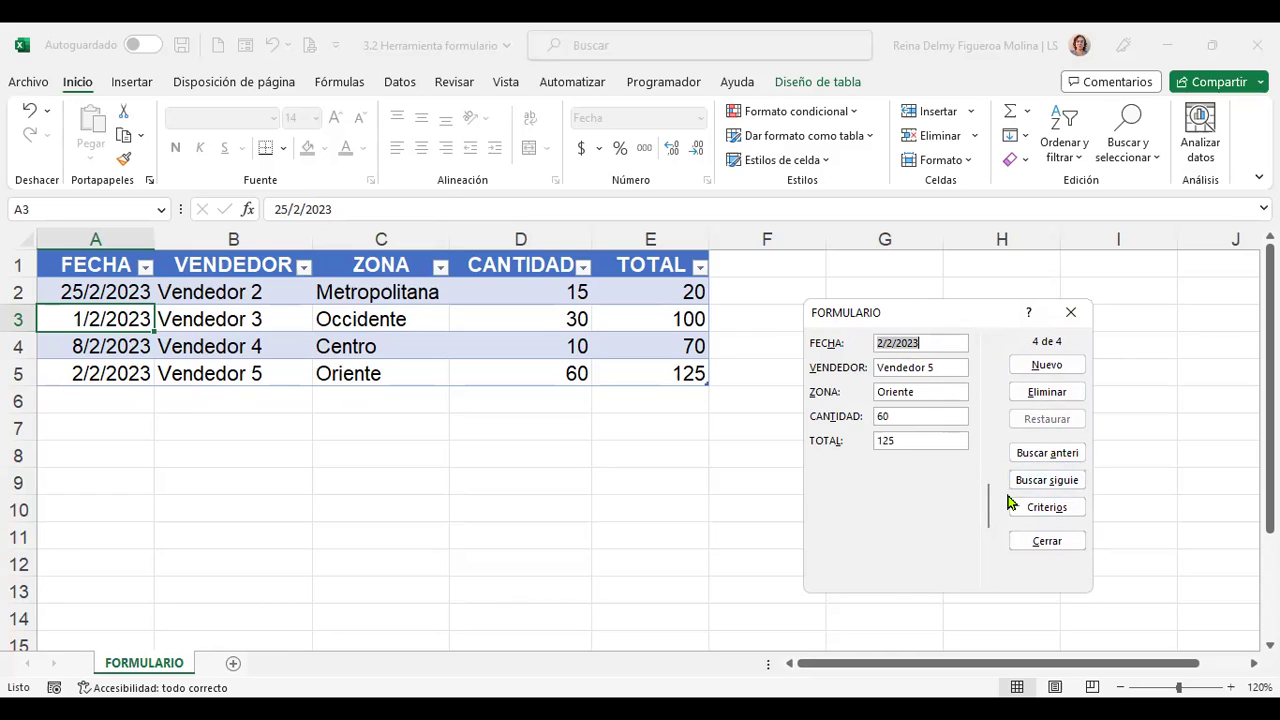
mouse_move(993, 505)
left_mouse_down()
mouse_move(985, 375)
mouse_move(990, 525)
left_mouse_up()
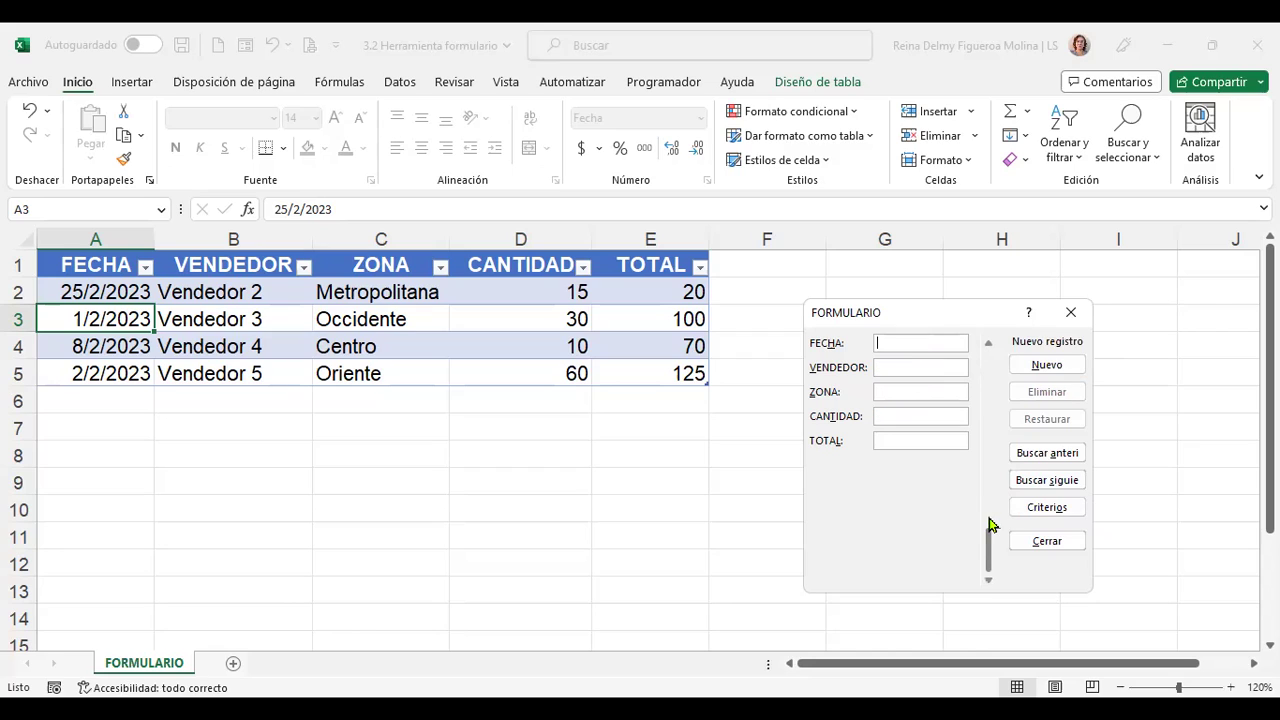
left_click(988, 455)
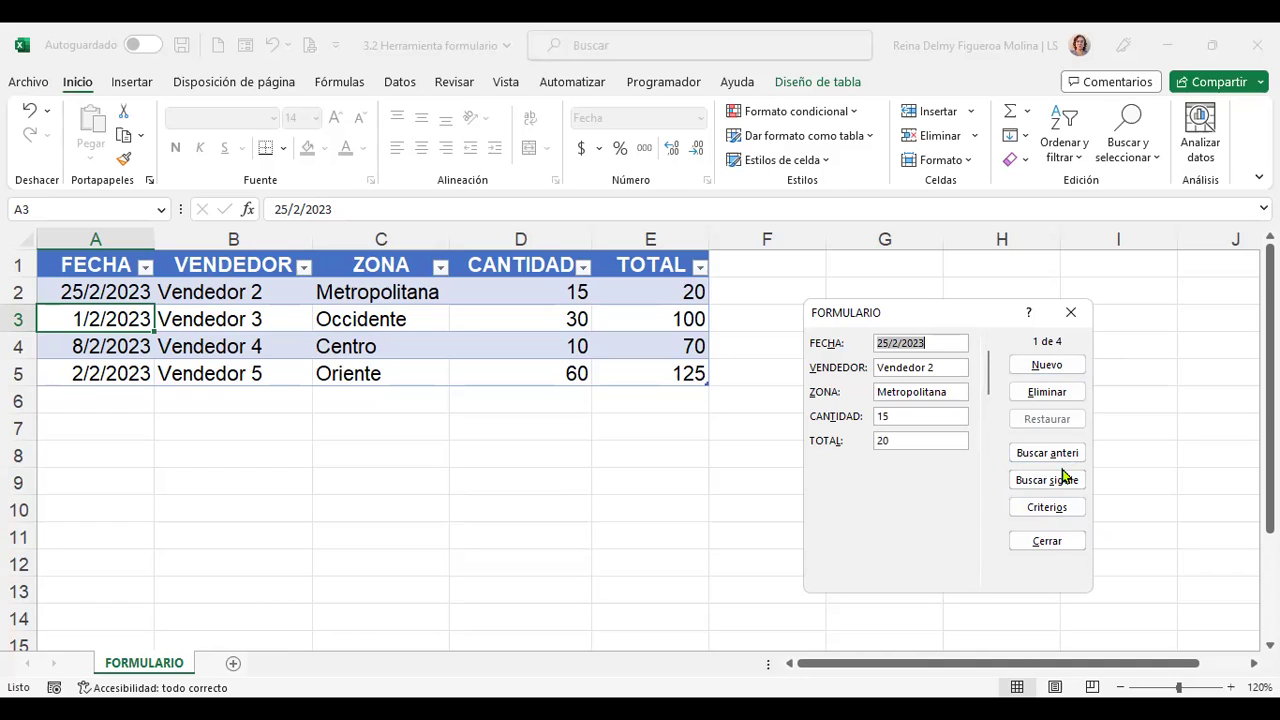
Step: Close the data form and insert an empty PRECIO column before TOTAL
left_click(1050, 538)
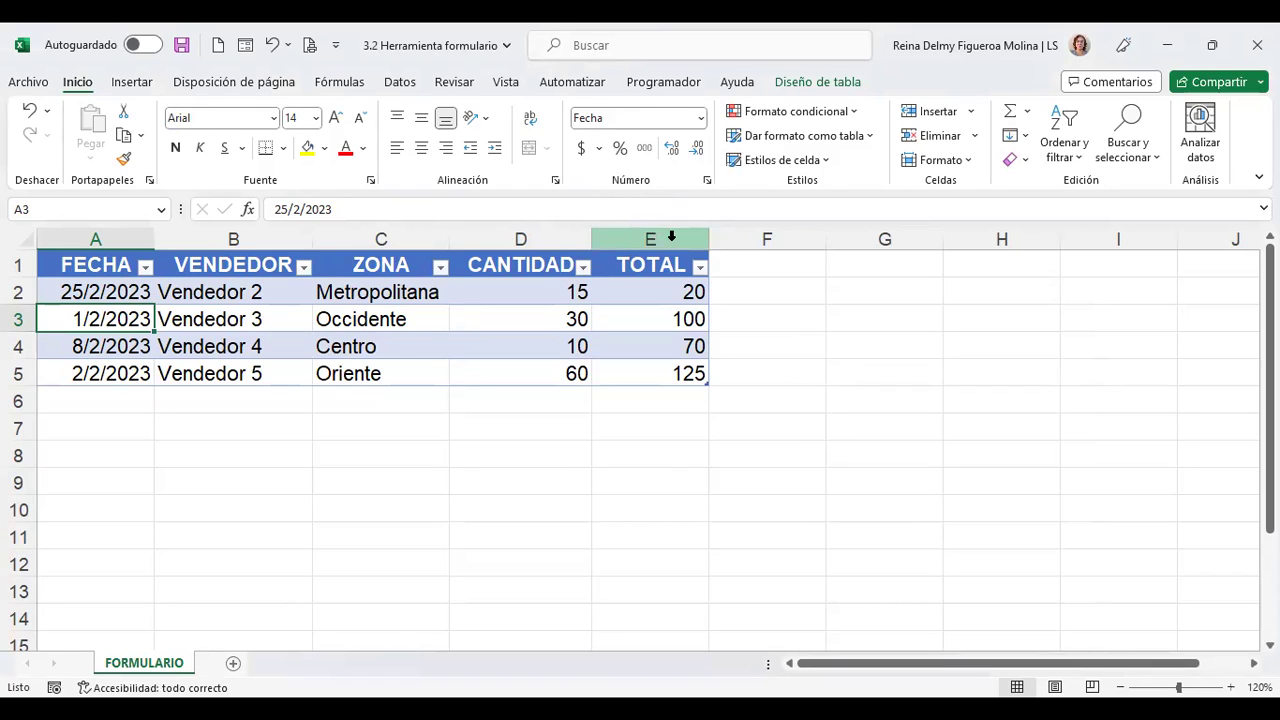
left_click(671, 236)
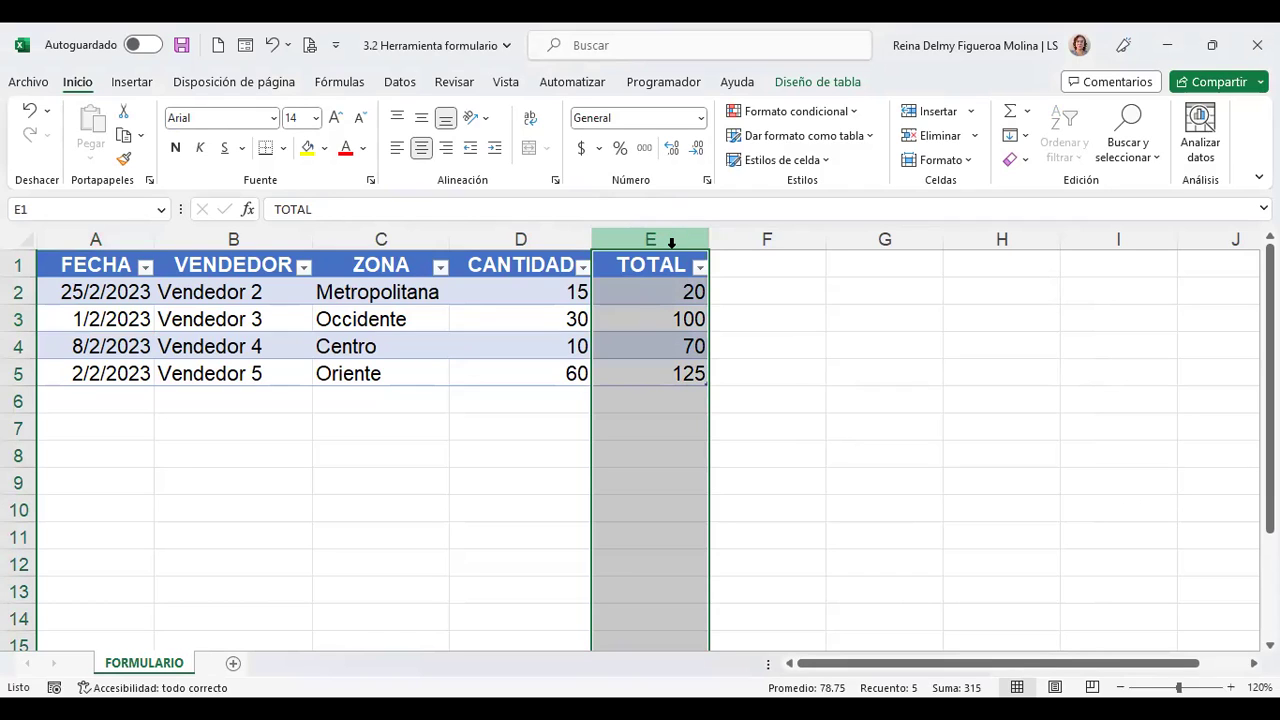
right_click(671, 242)
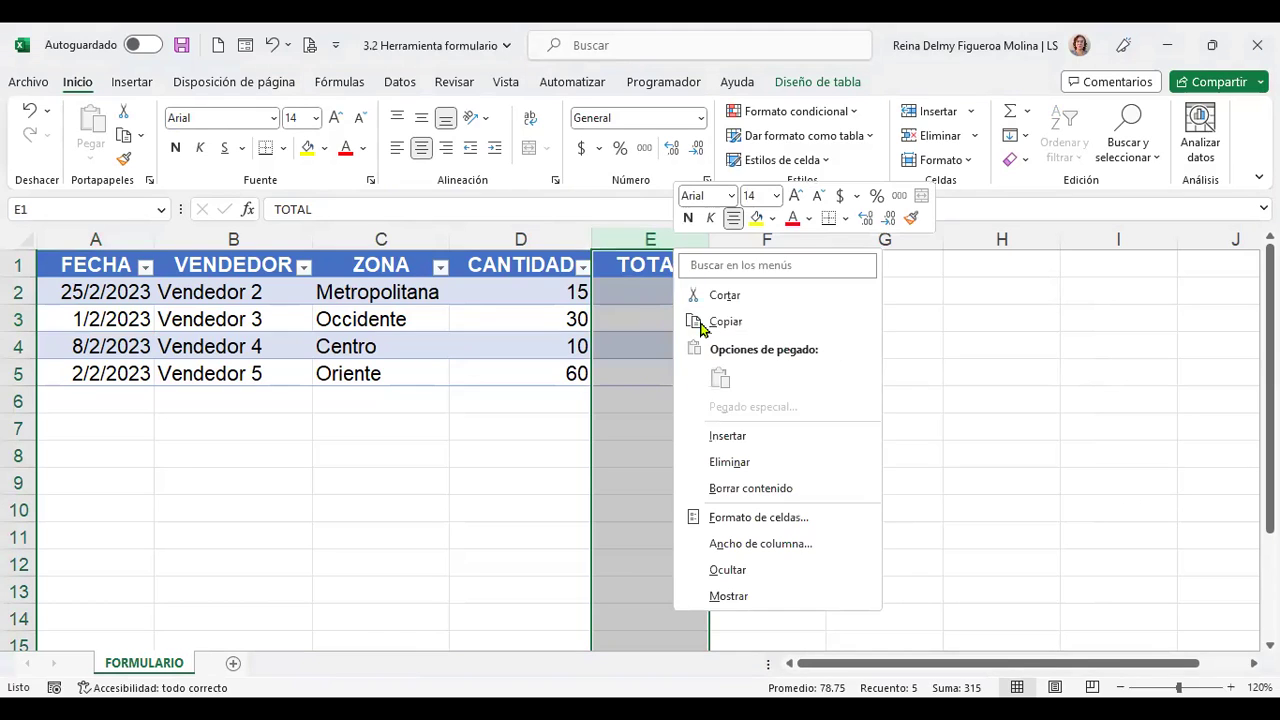
left_click(753, 444)
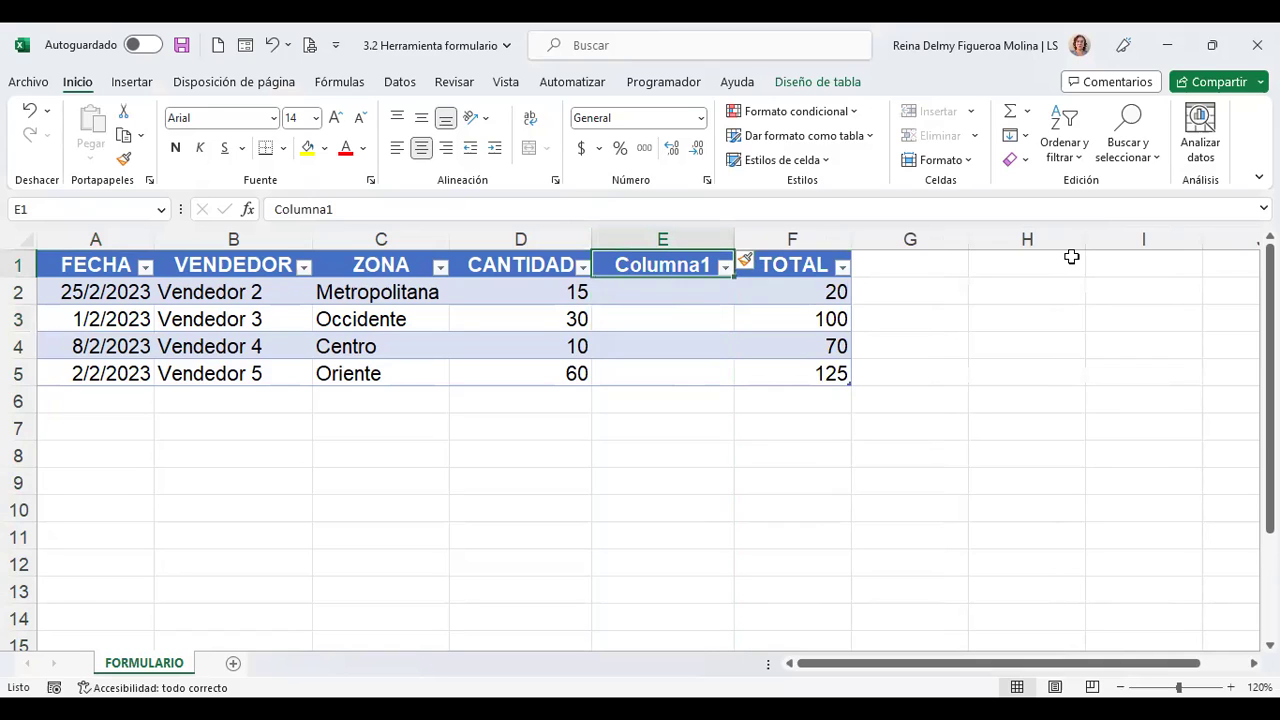
type("PRECIO")
key("Return")
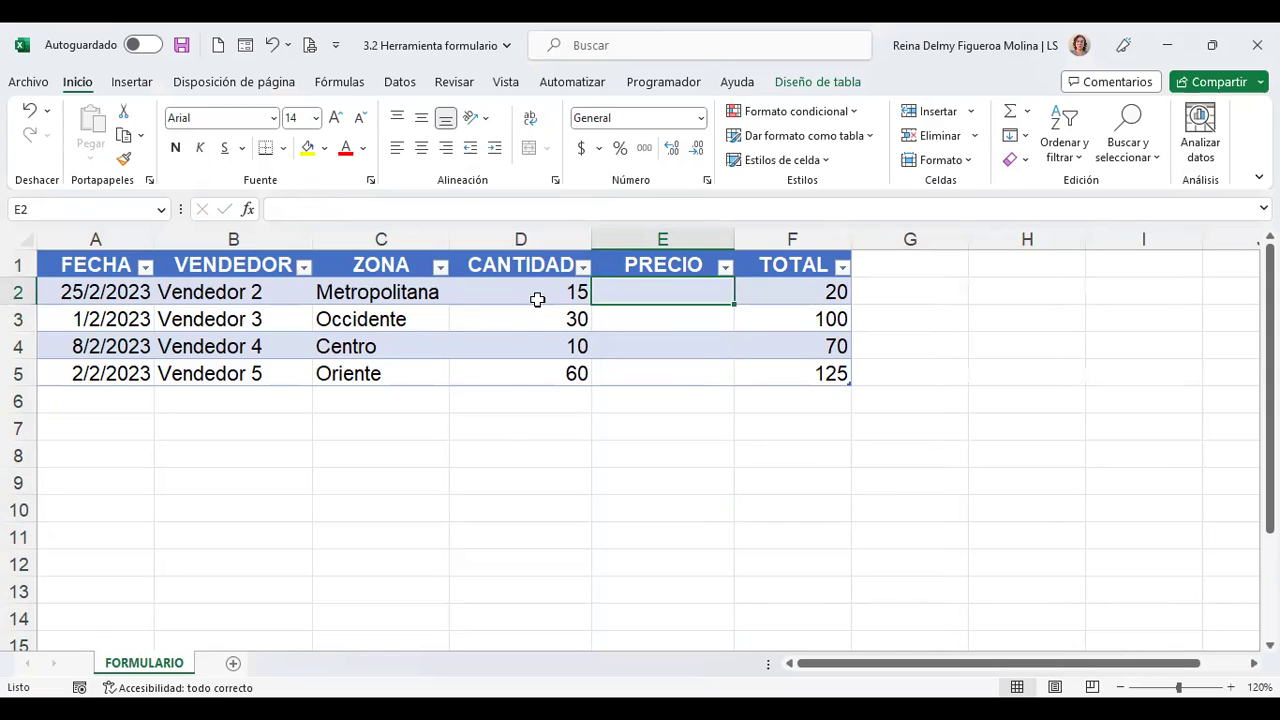
left_click_drag(535, 292, 519, 374)
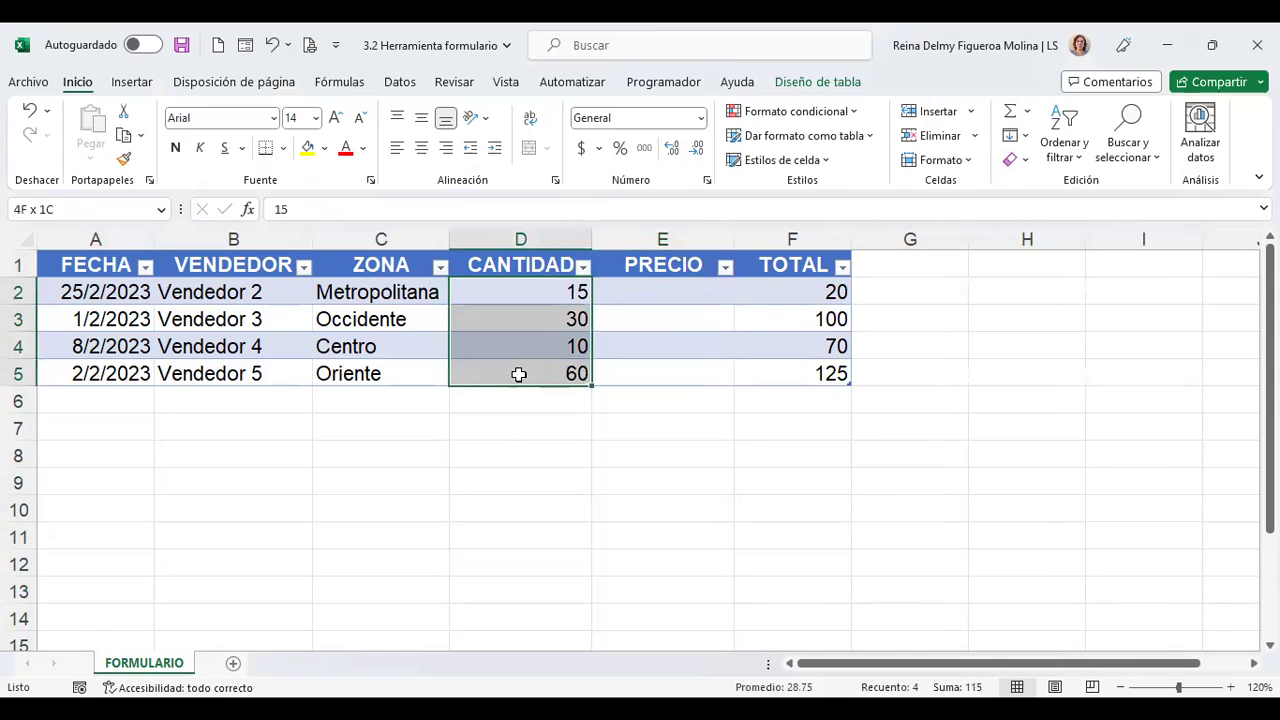
left_click(671, 290)
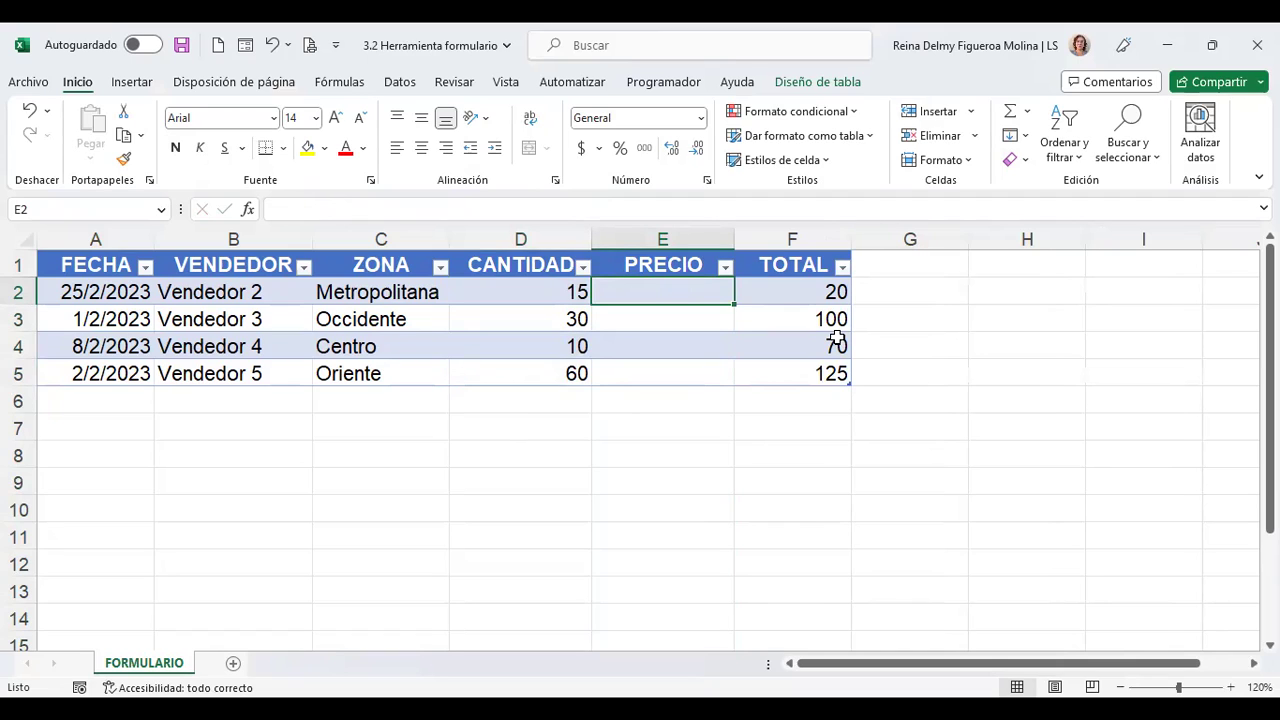
Step: Enter prices 3, 7, 3.5 and 4 in the PRECIO column
type("3")
key("Return")
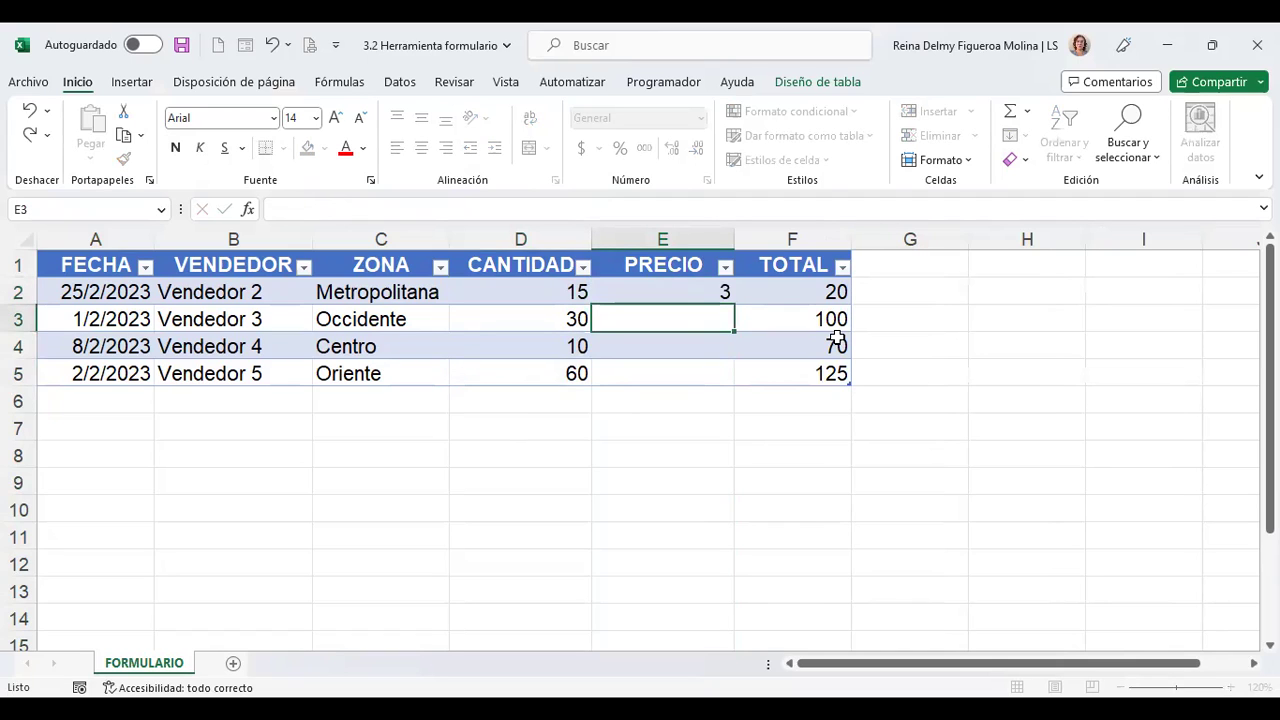
type("7")
key("Return")
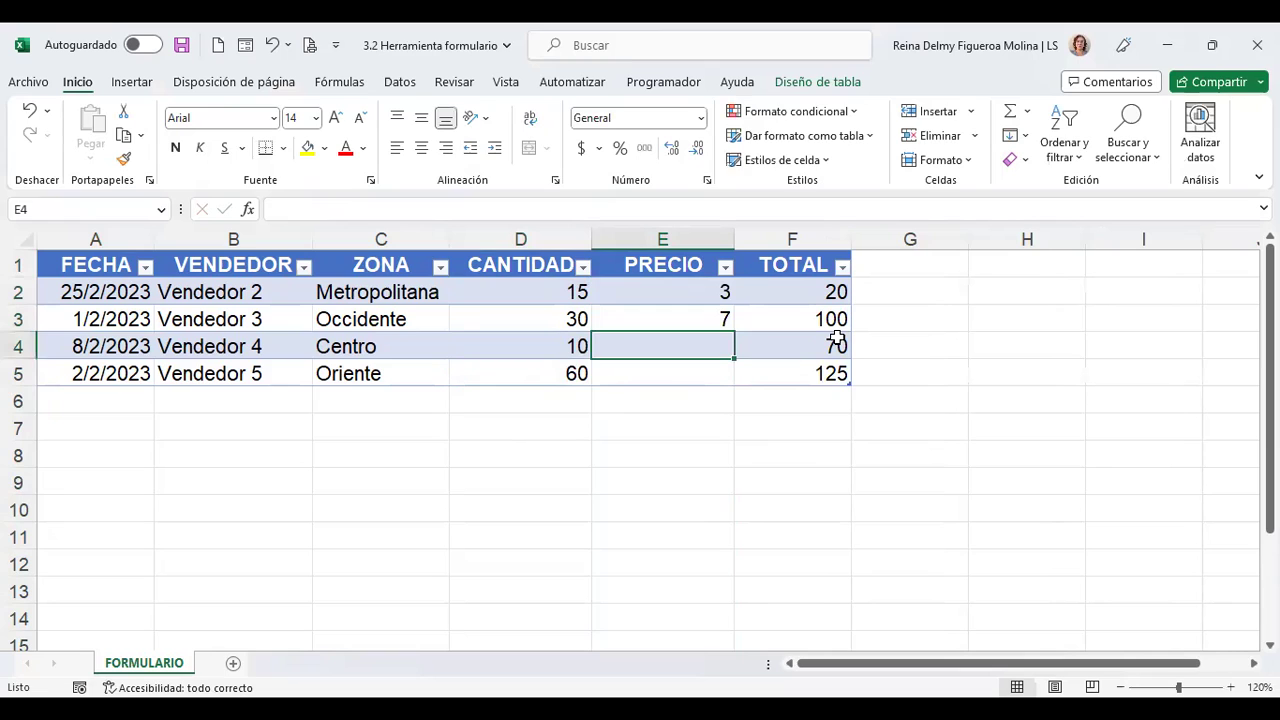
type("3.5")
key("Return")
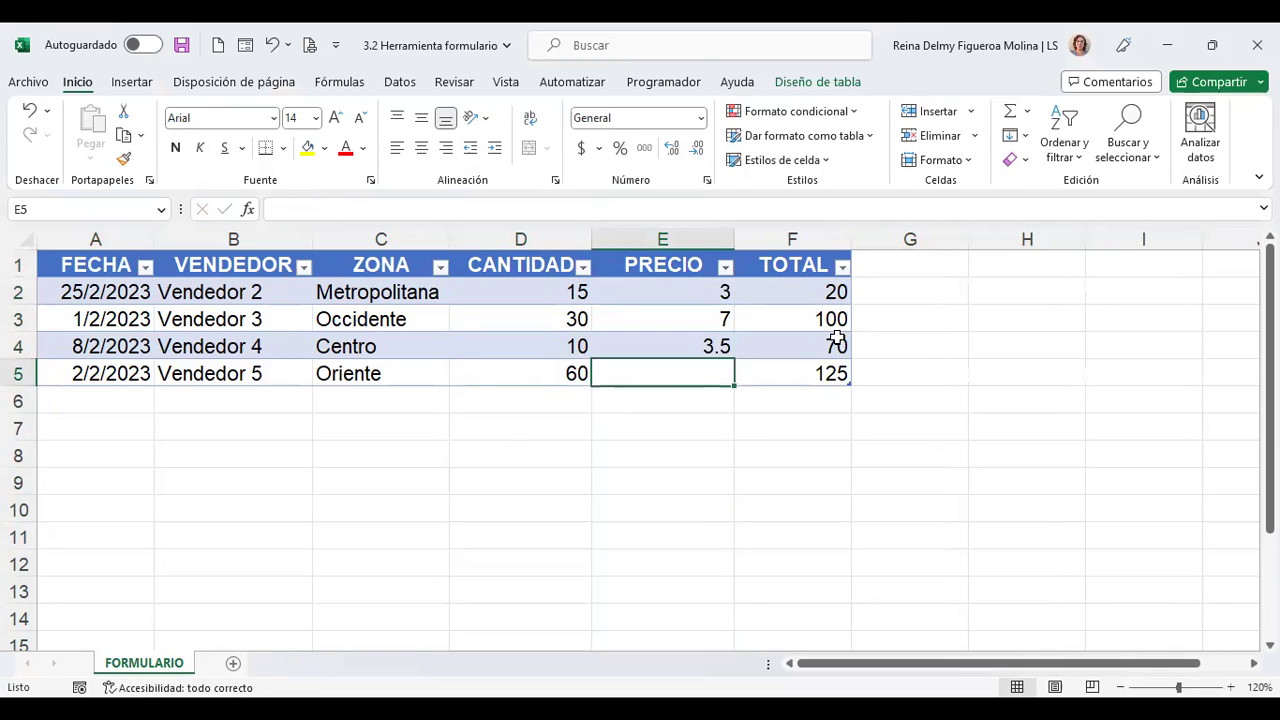
type("4")
key("Tab")
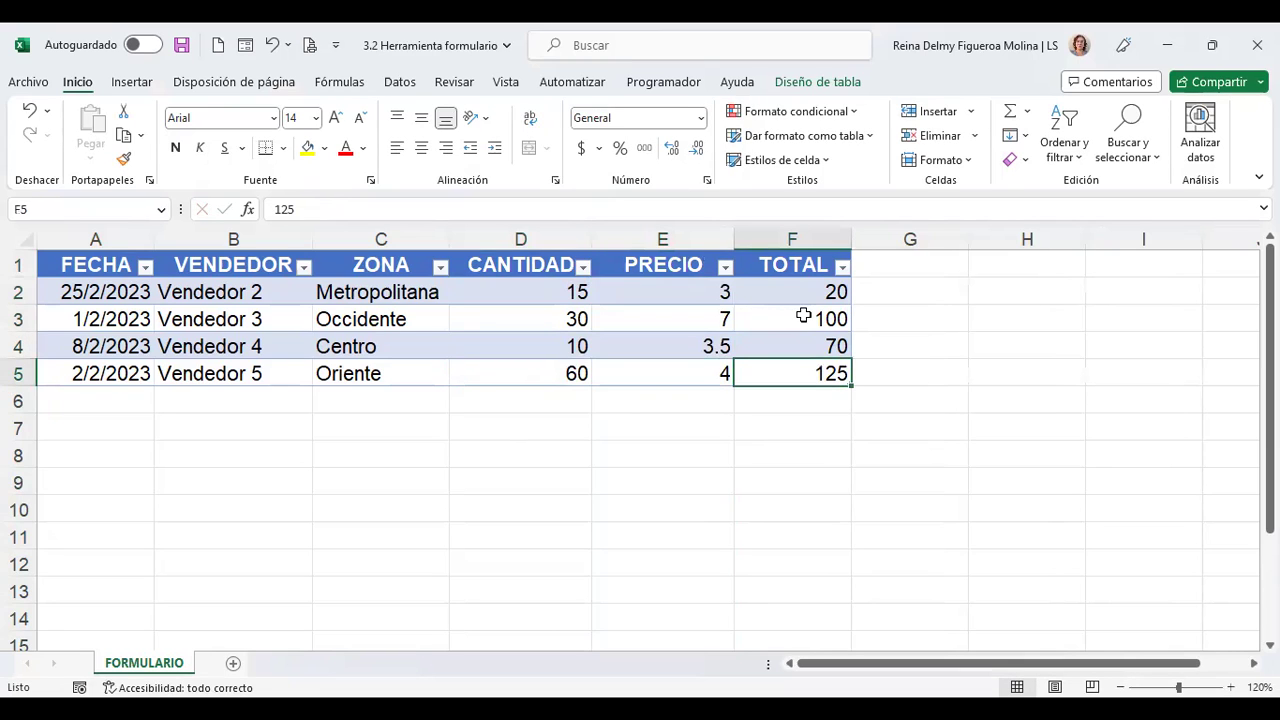
left_click_drag(787, 290, 787, 368)
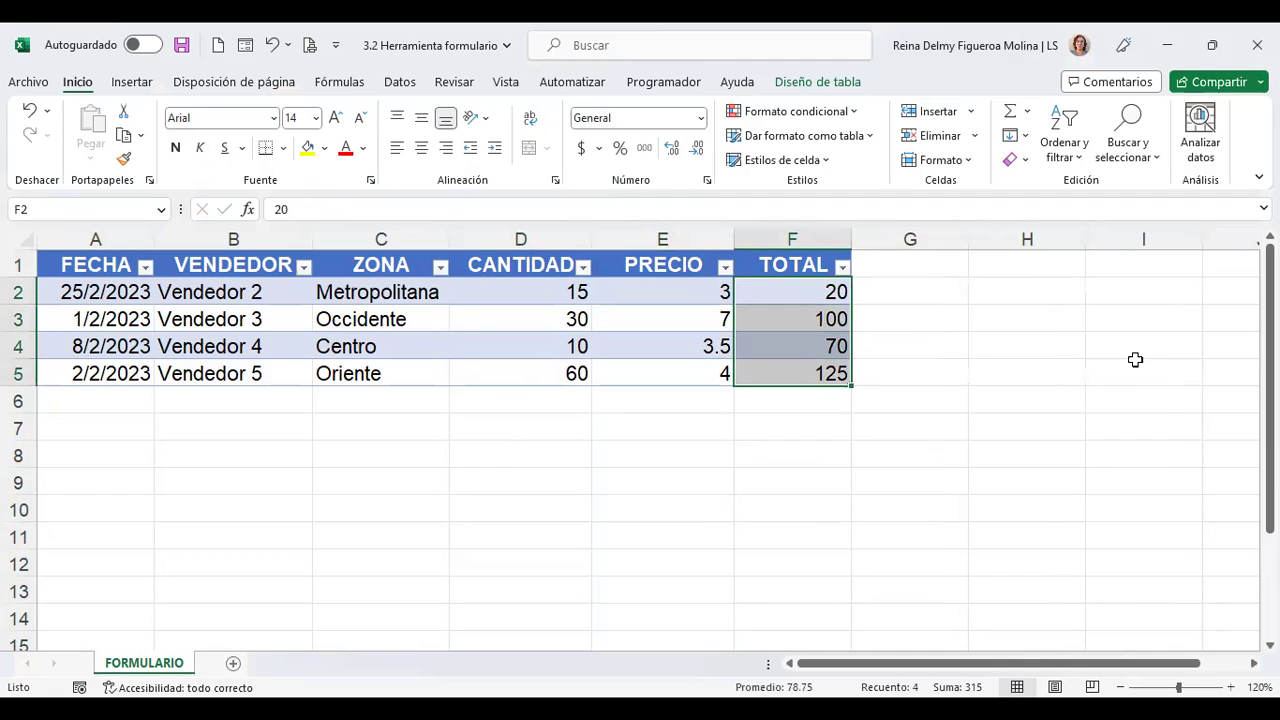
key("Delete")
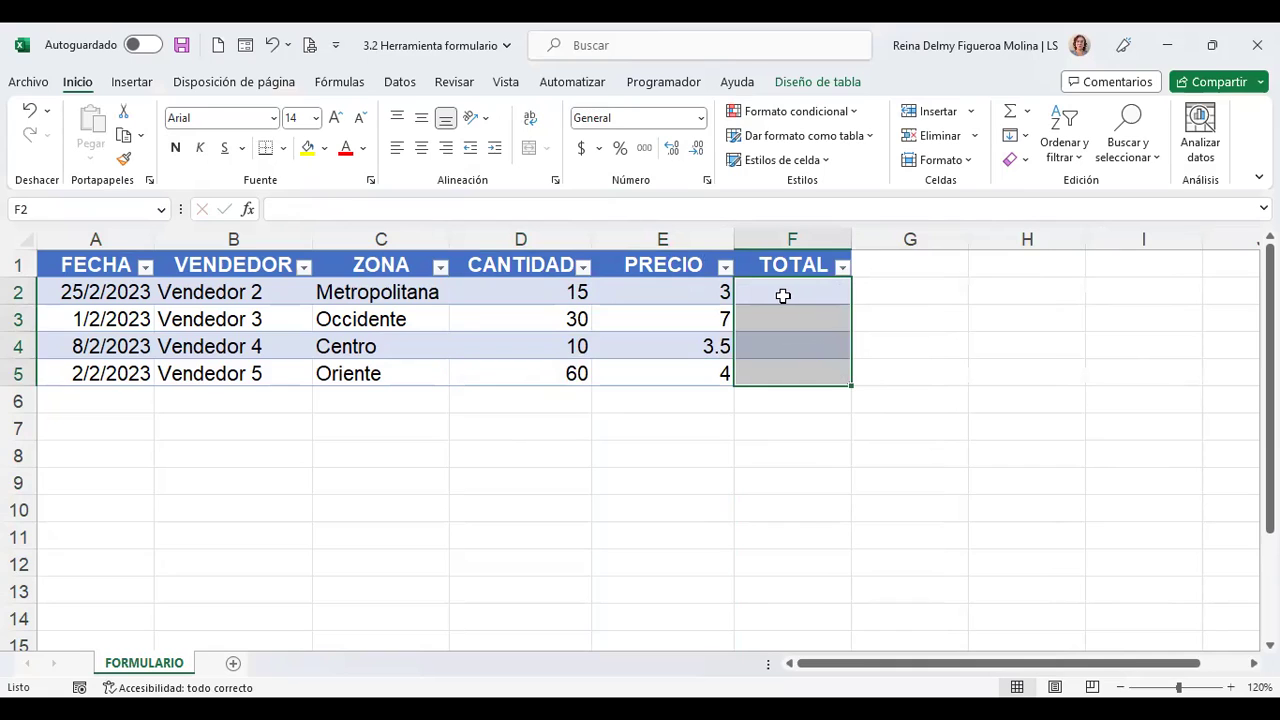
left_click(783, 296)
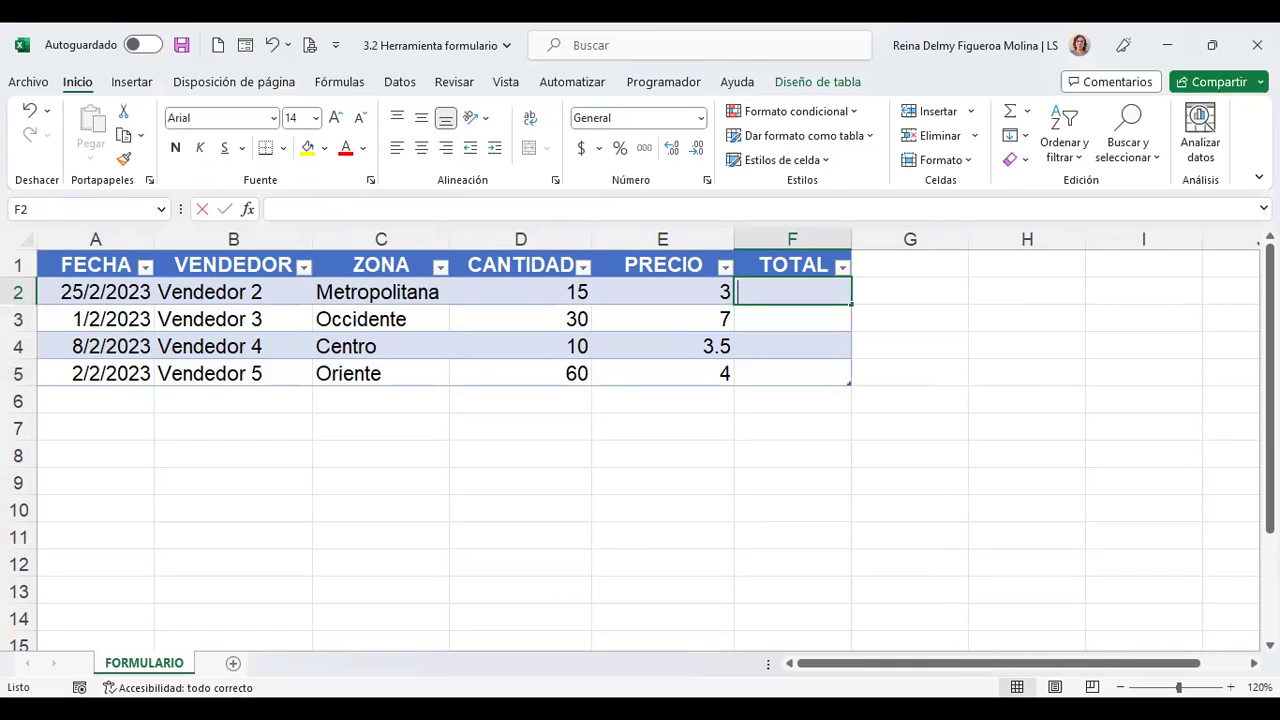
type("+")
left_click(547, 291)
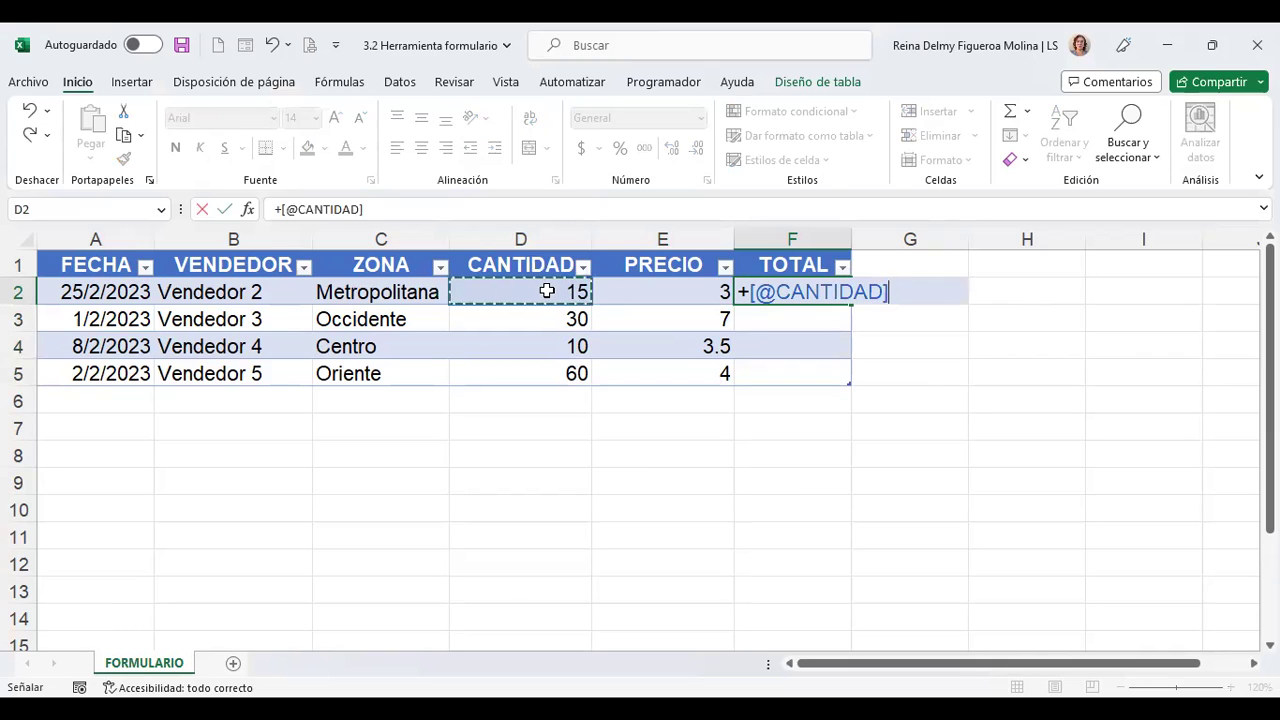
type("*")
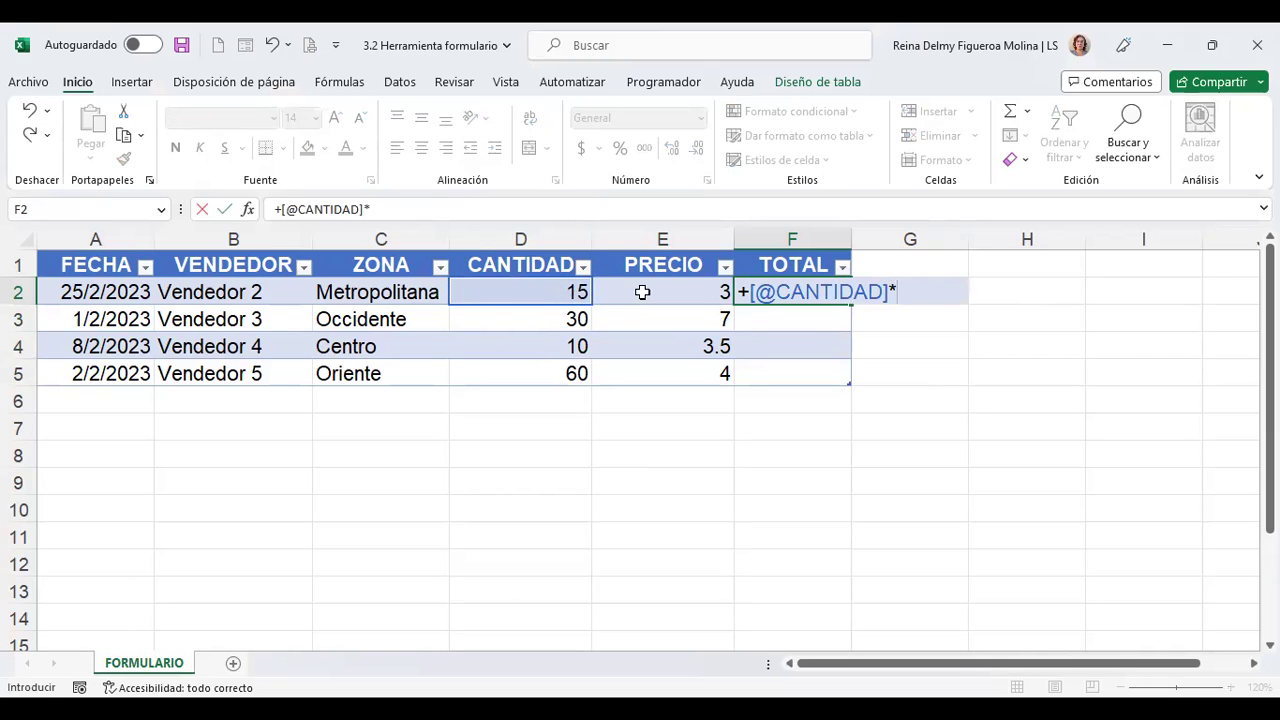
left_click(642, 291)
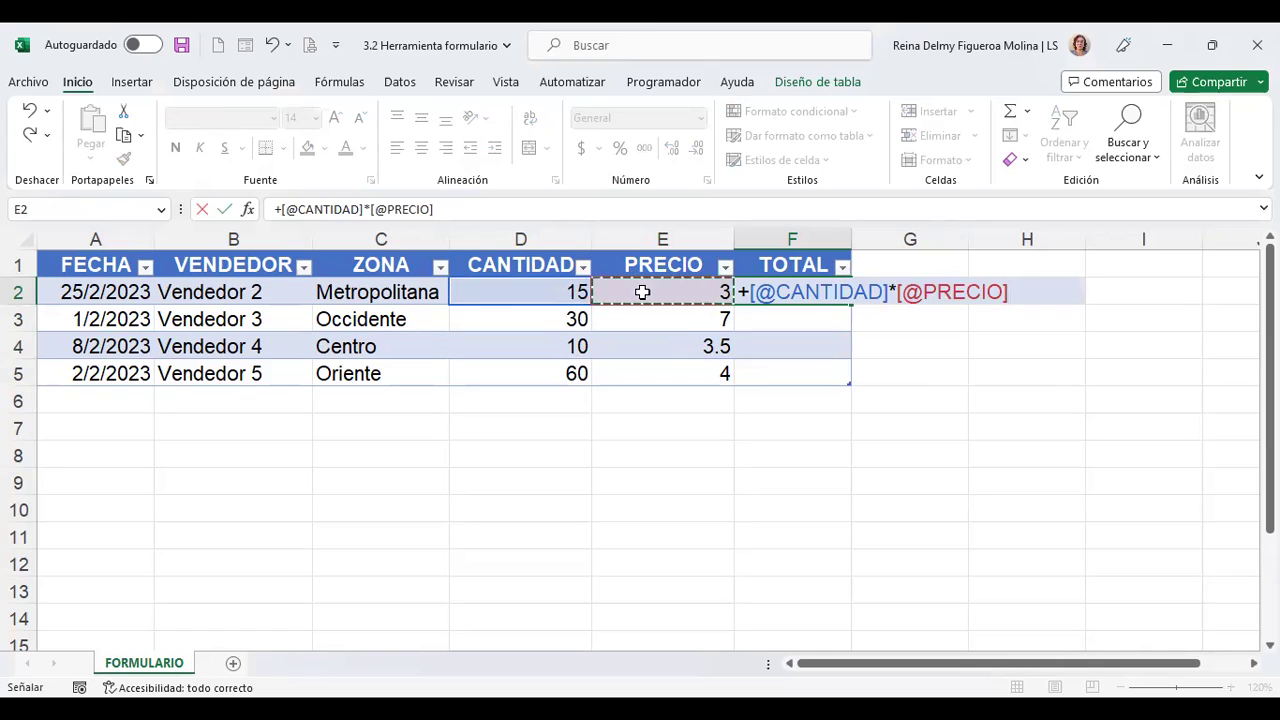
key("Return")
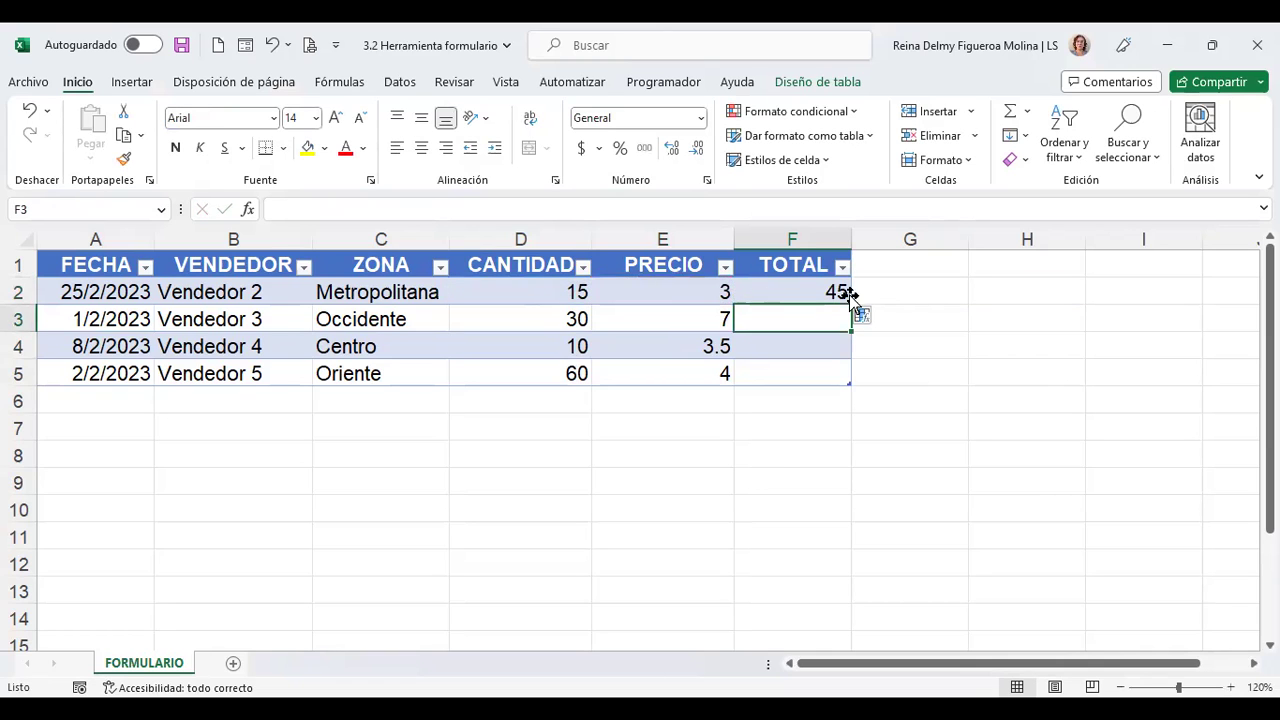
Step: Fill the TOTAL formula down to F5 and check the results in F3 through F5
left_click(808, 290)
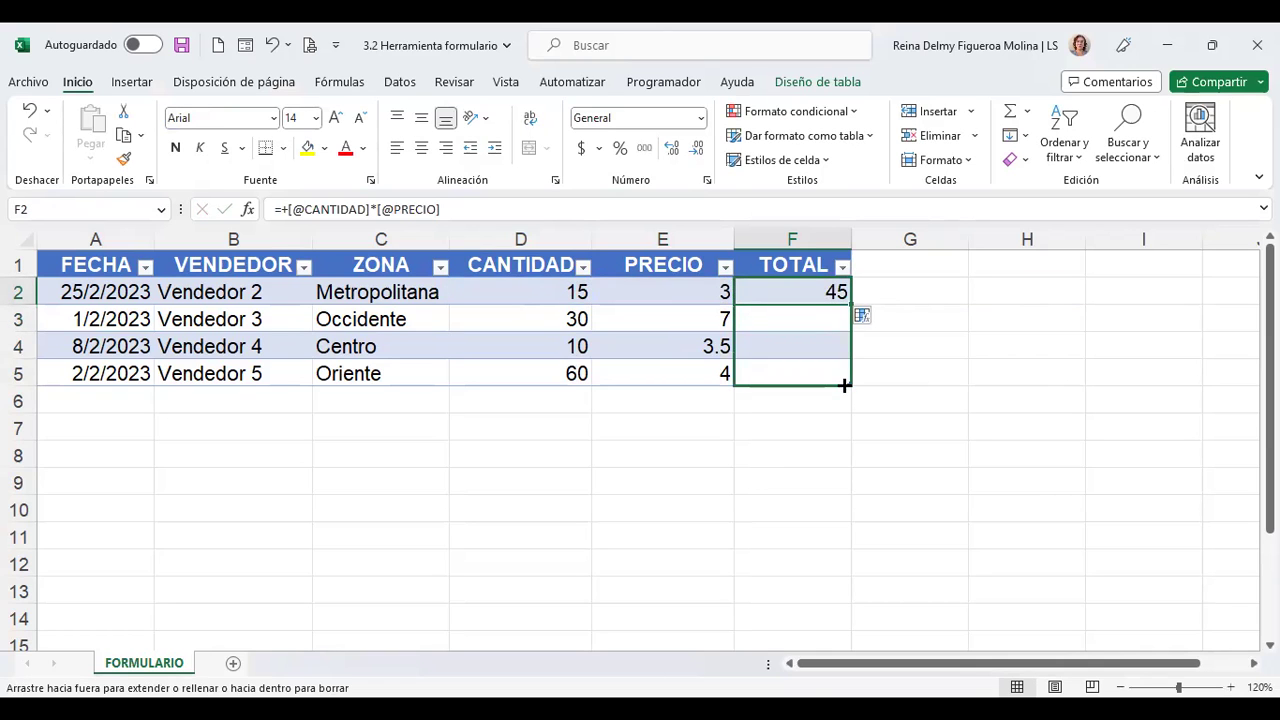
left_click_drag(844, 338, 846, 378)
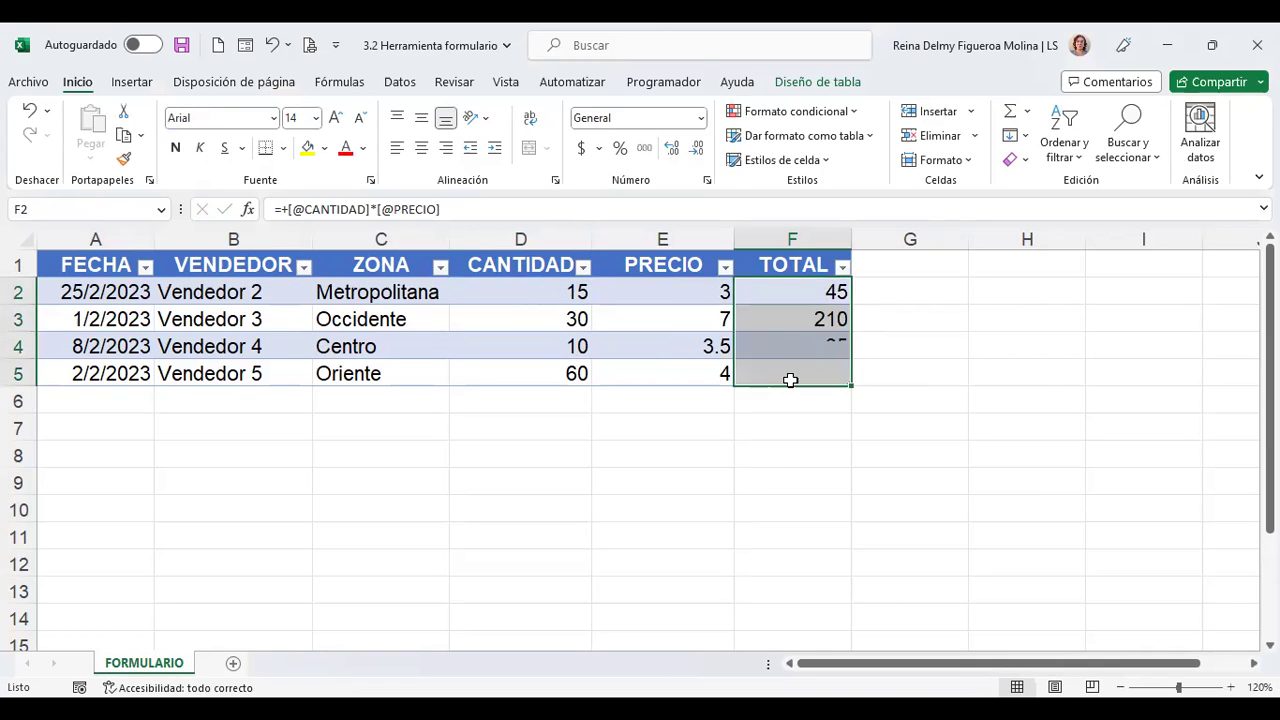
left_click(805, 318)
left_click(800, 346)
left_click(800, 367)
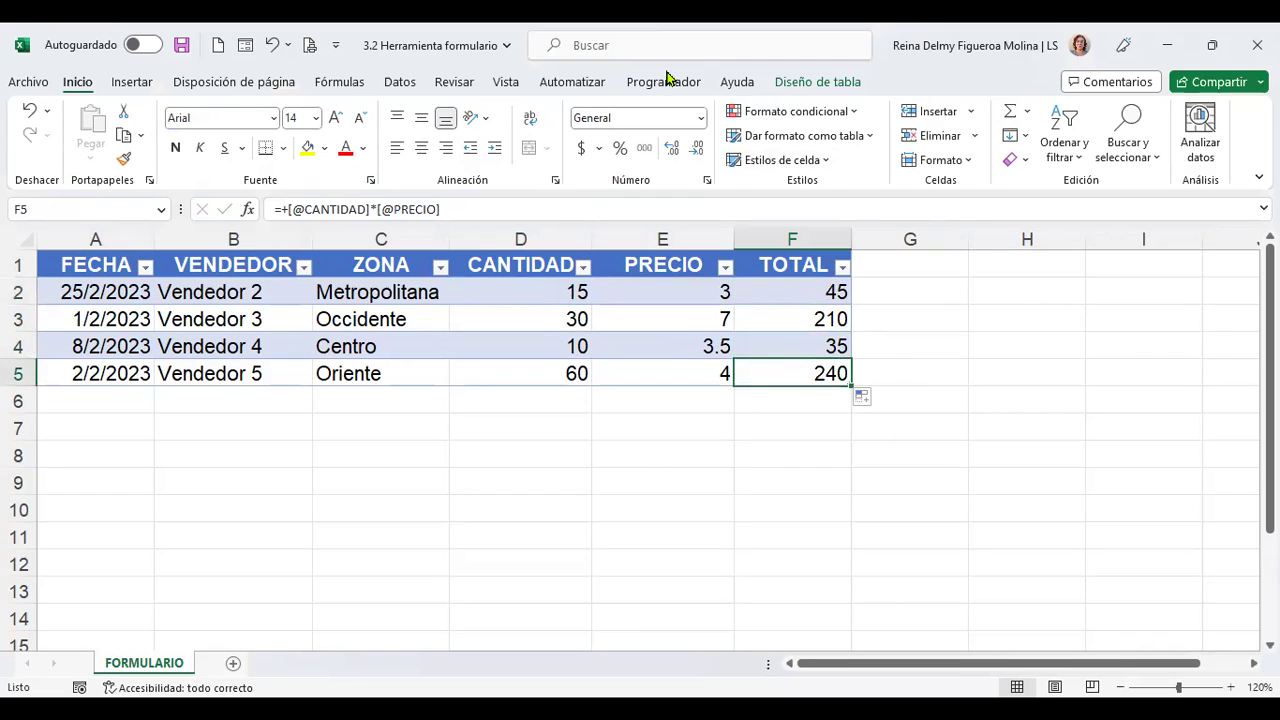
Step: Add the record 1/3/2022, Vendedor 1, Centro, quantity 25, price 6 via the data form
left_click(245, 46)
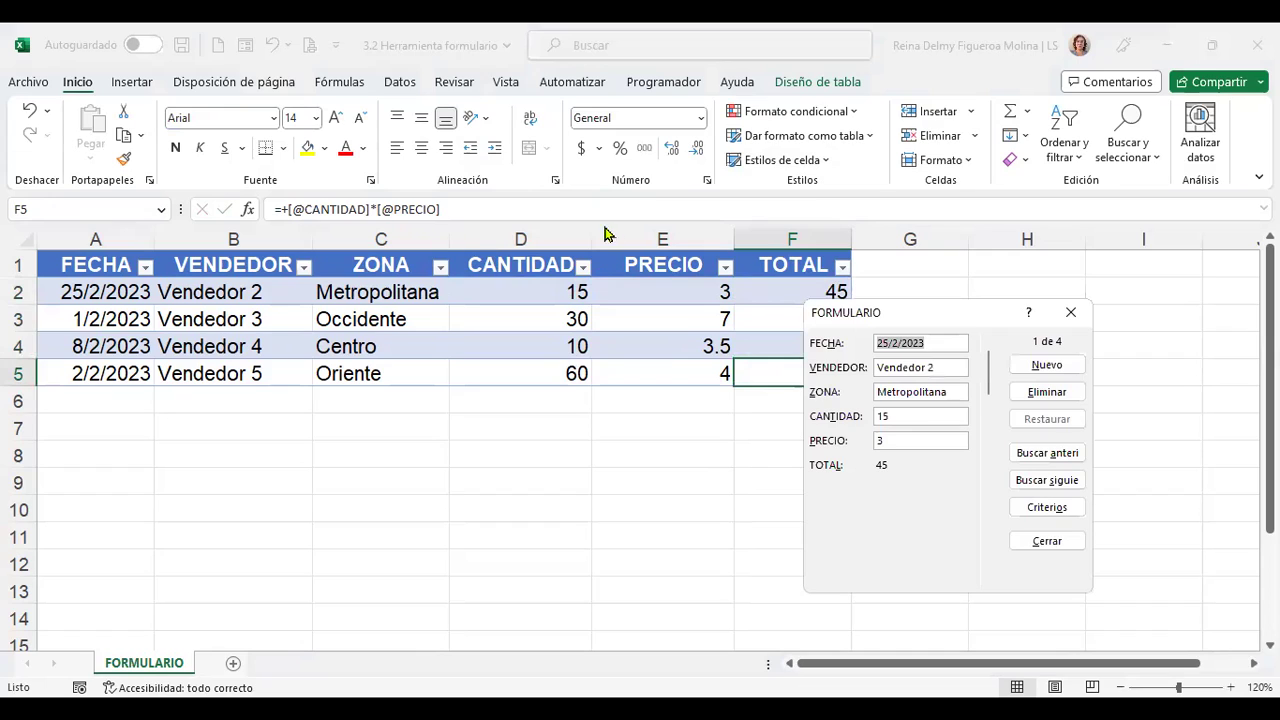
left_click(1056, 368)
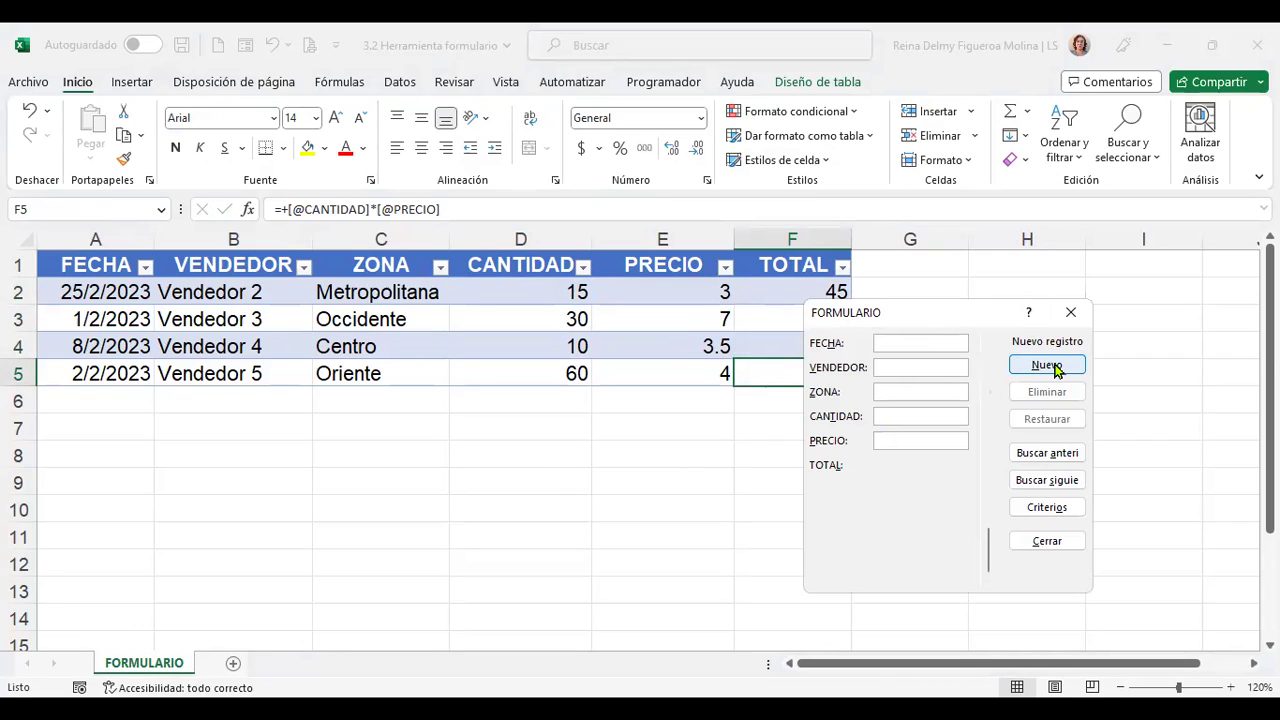
type("1/3/")
type("2022")
type("vENDEDOR")
key("BackSpace")
key("BackSpace")
key("BackSpace")
key("BackSpace")
key("BackSpace")
type("VE")
key("BackSpace")
type("endedo")
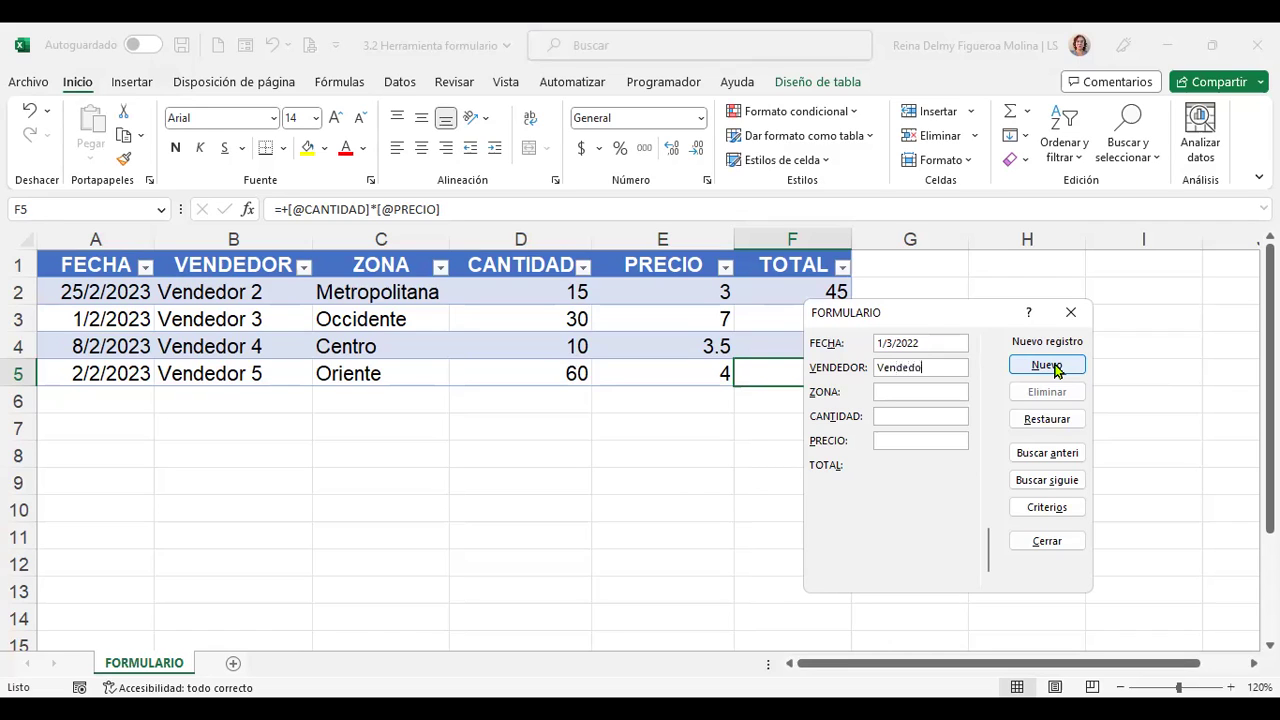
type("r 1")
key("Tab")
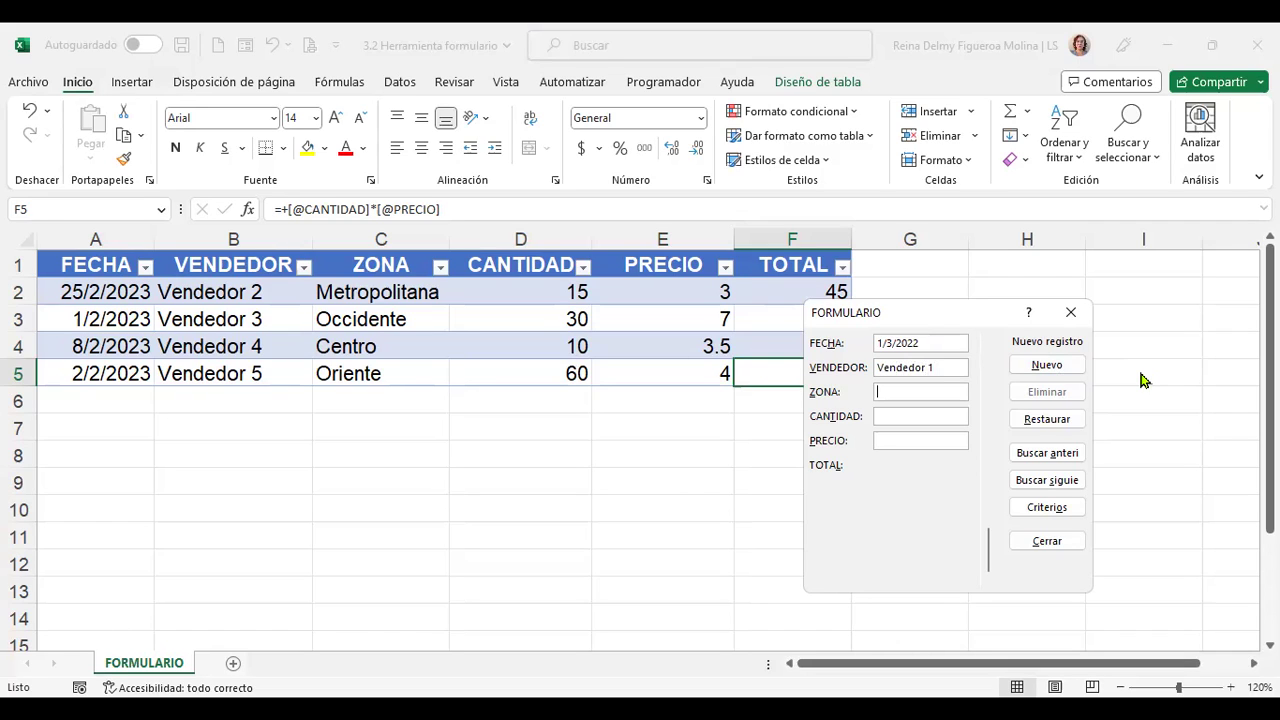
type("Centro")
key("Tab")
type("25")
type("6")
left_click_drag(920, 314, 1013, 289)
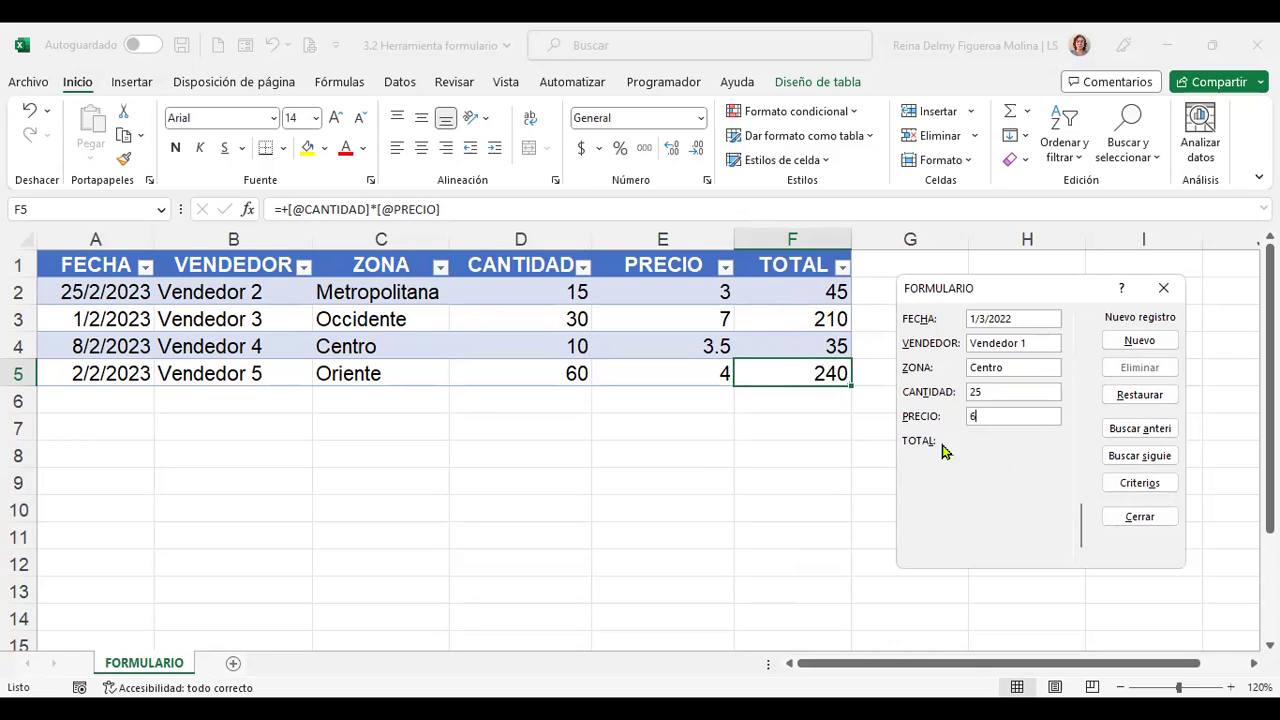
key("Return")
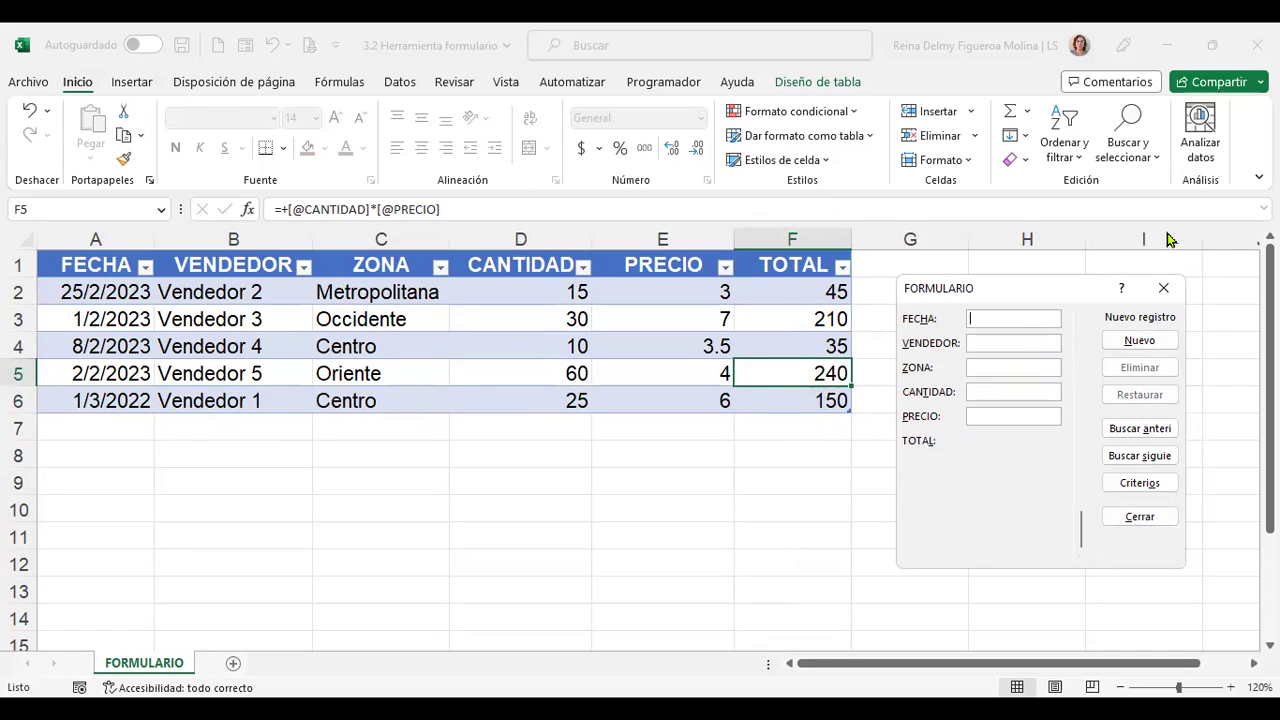
Step: Add the record 28/3/2022, Vendedor 5, Paracentral, quantity 10, price 12
type("28/3/2022")
key("Tab")
type("Vendedor 5")
key("Tab")
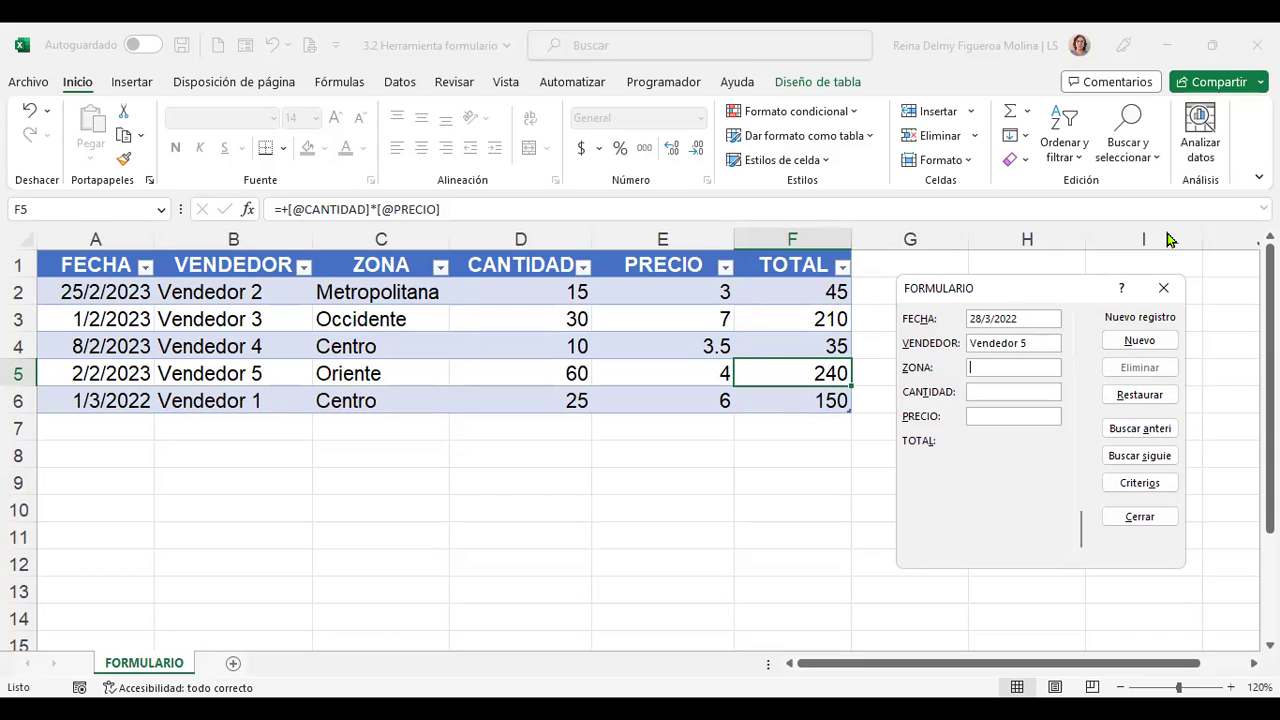
type("Paracen")
key("BackSpace")
key("BackSpace")
type("entral")
key("Tab")
type("10")
key("Tab")
type("12")
key("Return")
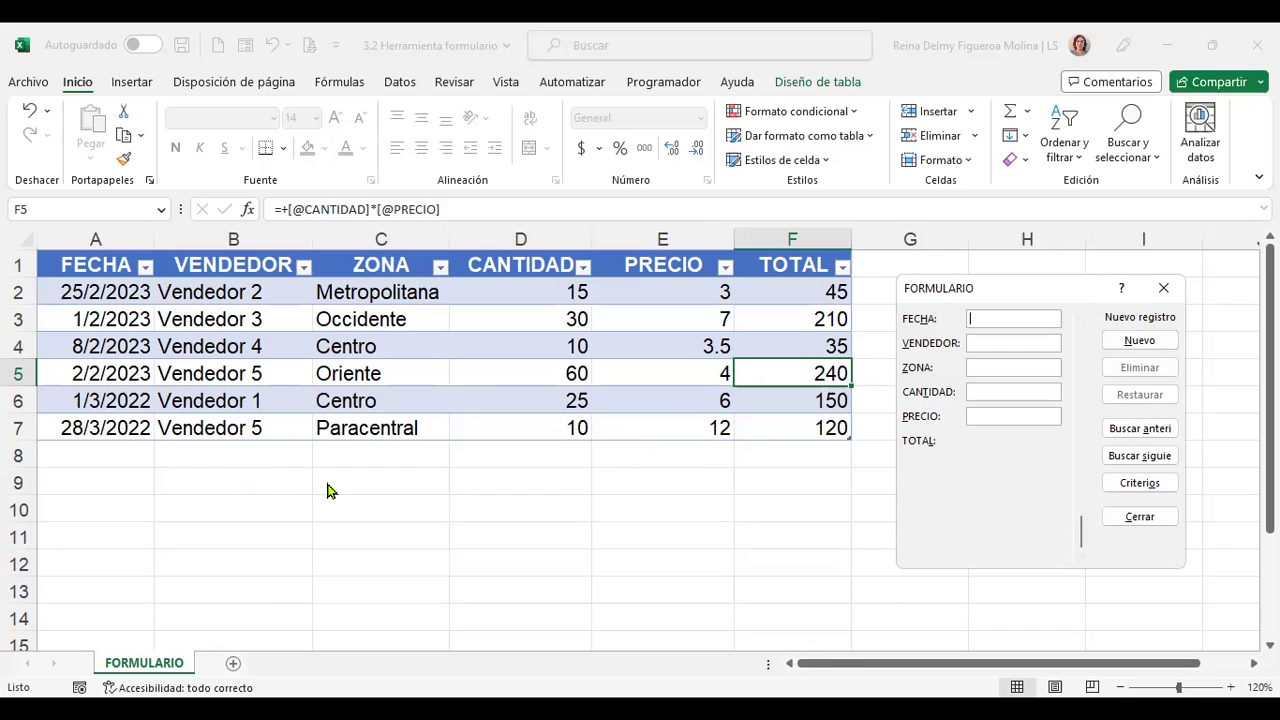
Step: Close the Formulario data form and return to the top of the sheet
left_click(1163, 289)
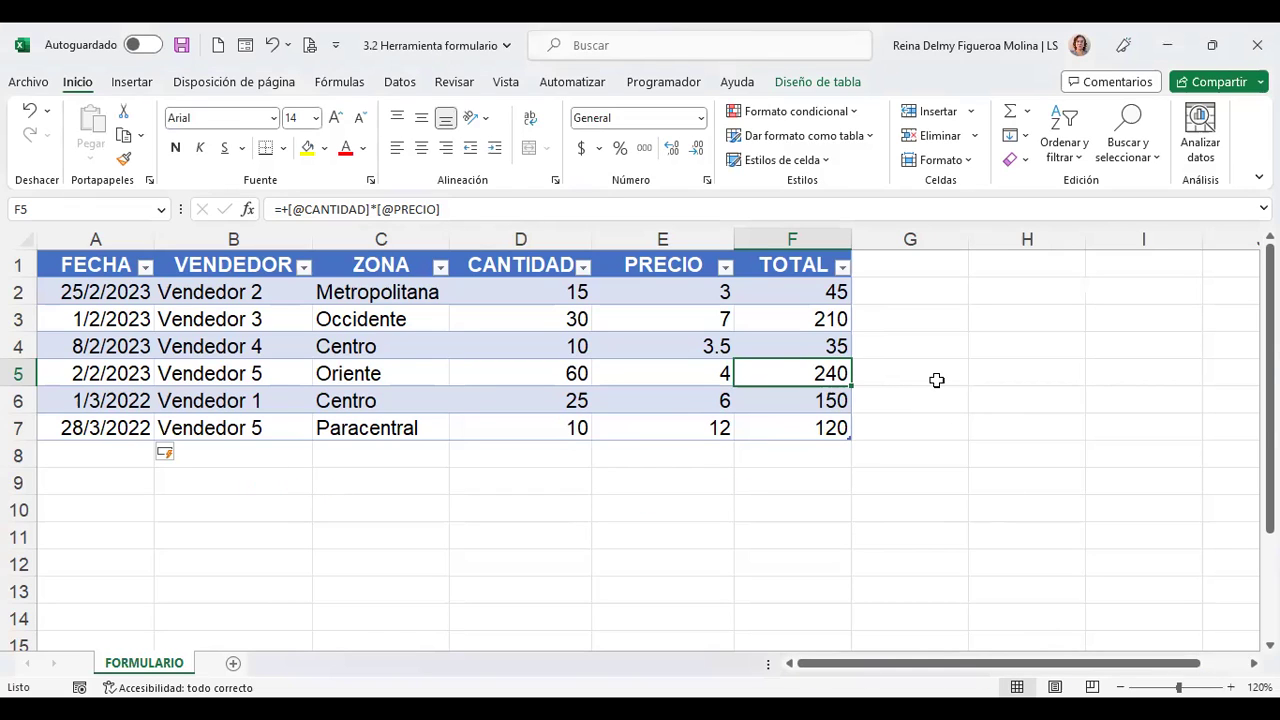
left_click(927, 323)
key("Right")
key("Right")
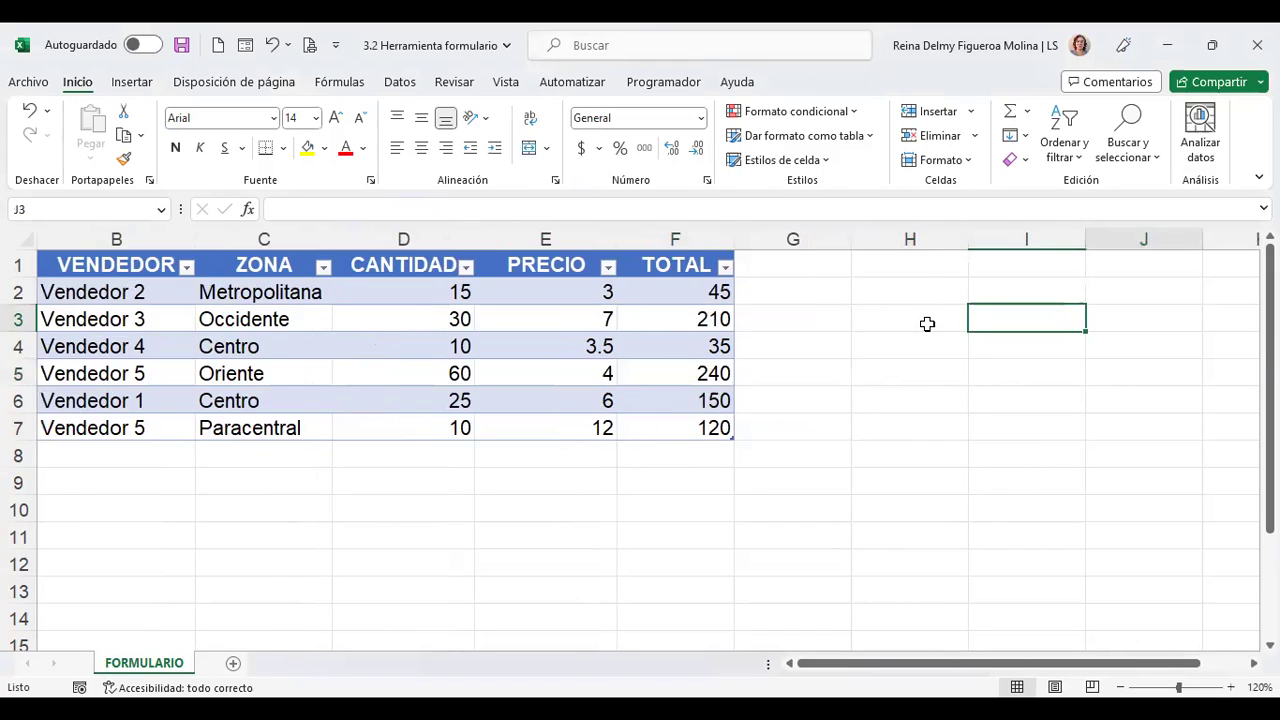
key("Right")
key("Right")
key("Right")
key("Right")
key("Right")
key("Right")
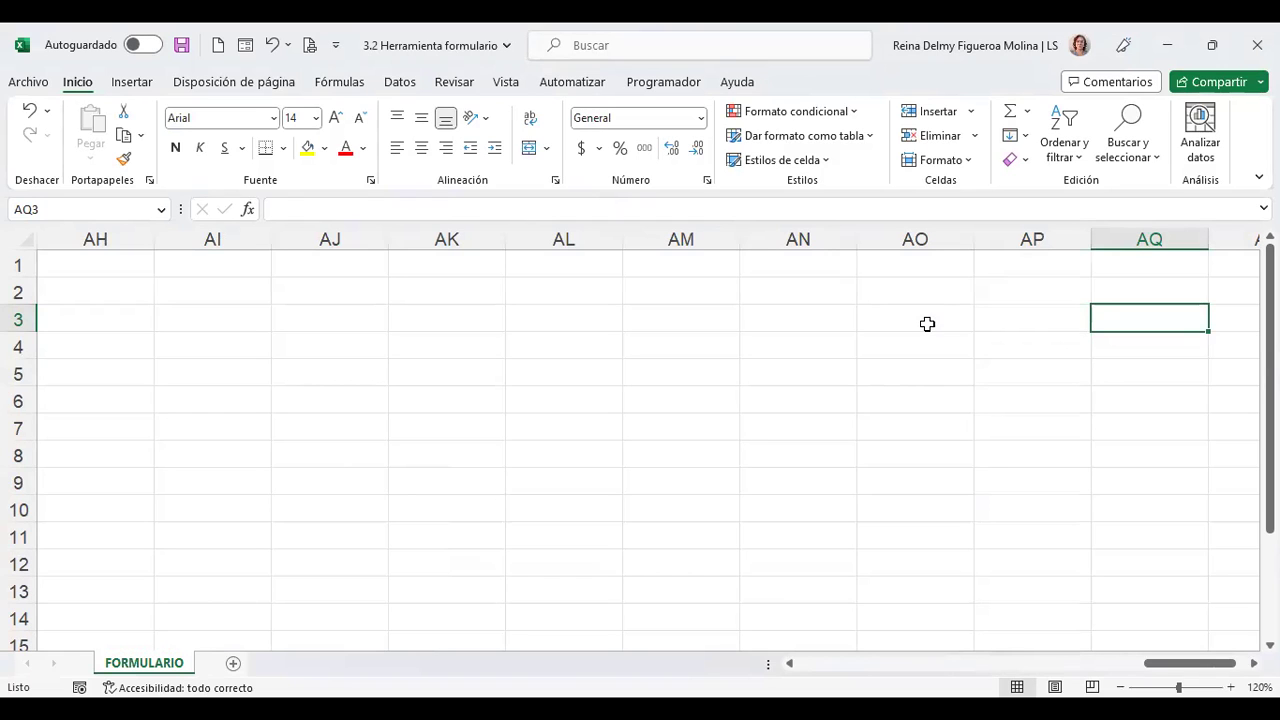
key("ctrl+Home")
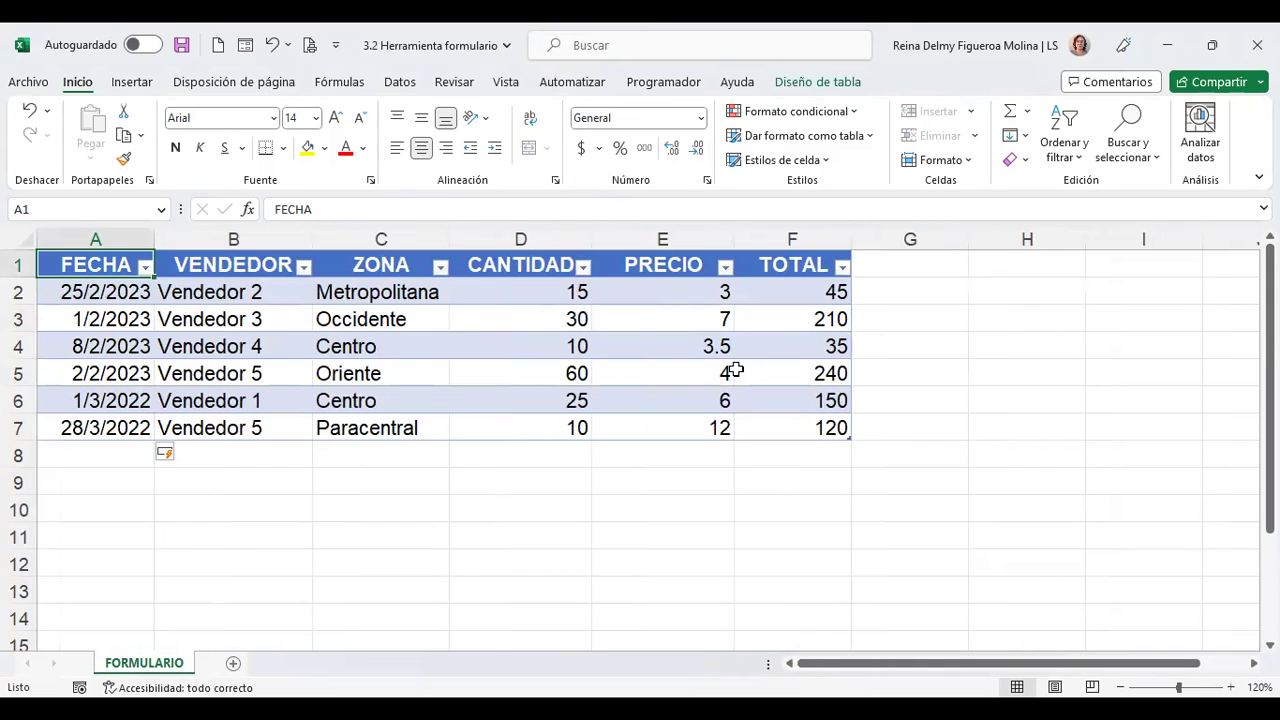
Step: Select cells around the six-row table, ending on the FECHA header in A1
left_click(397, 430)
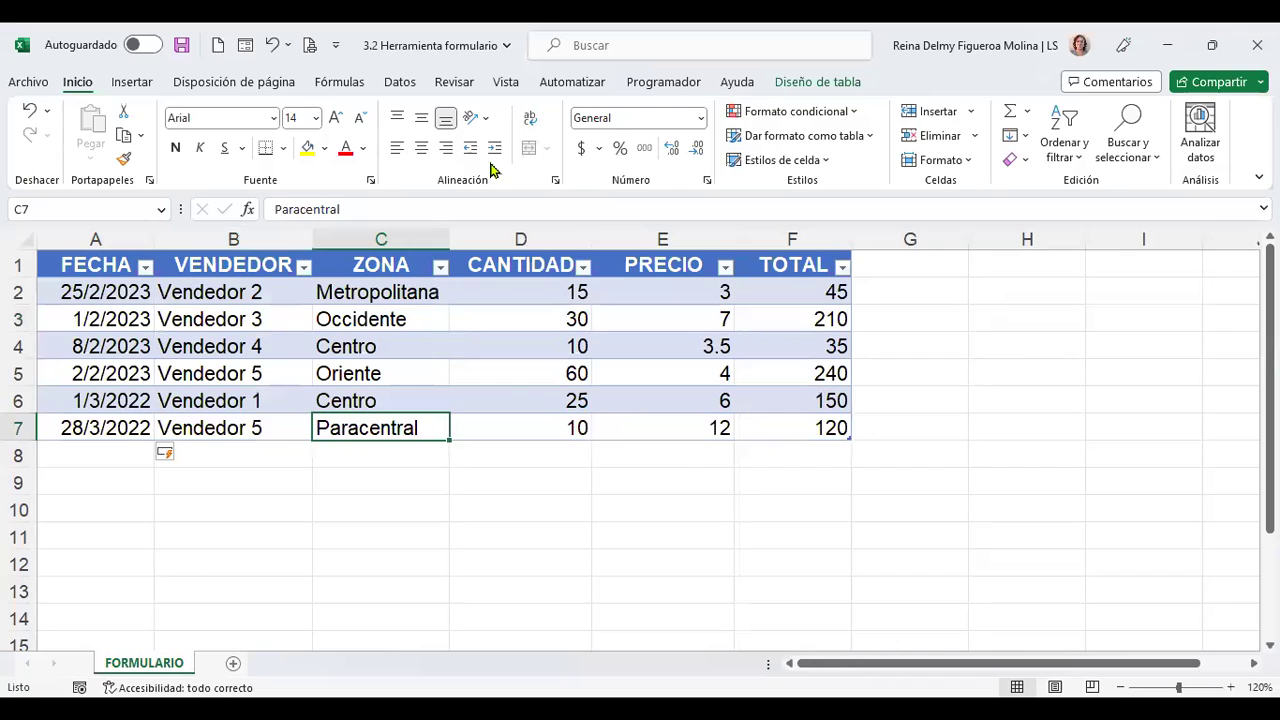
left_click(108, 487)
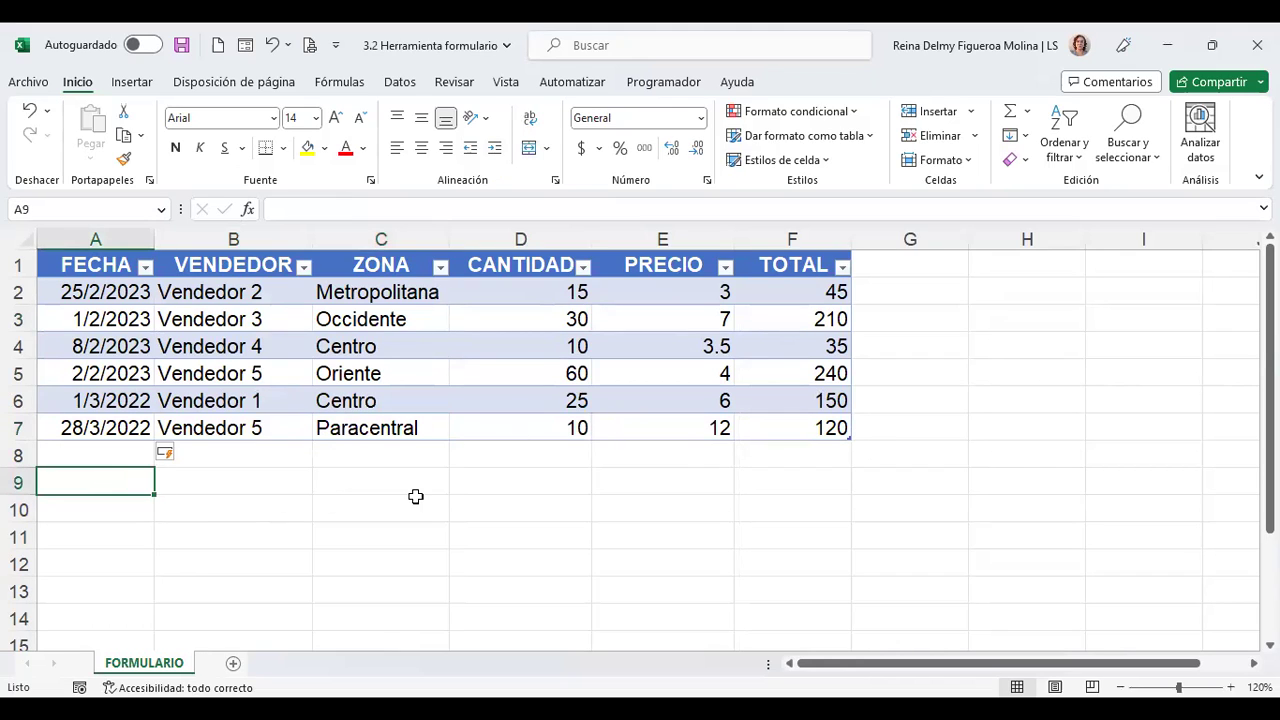
left_click(410, 463)
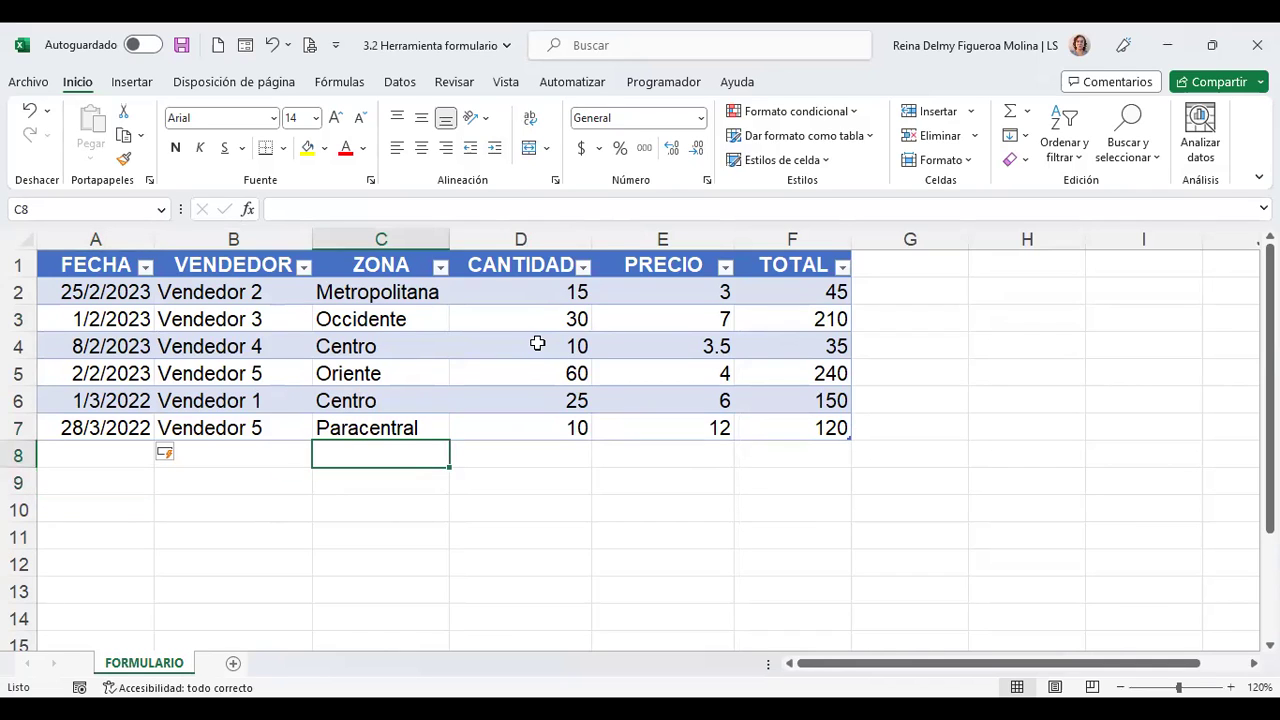
left_click(1022, 266)
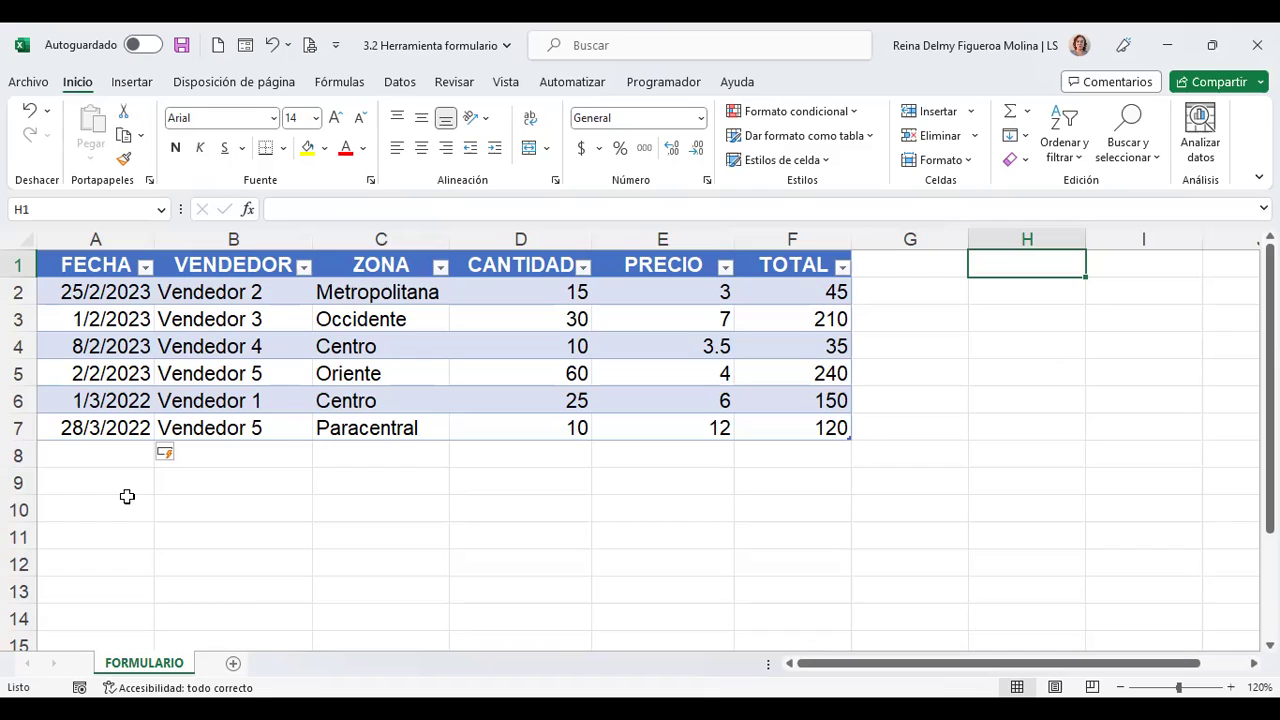
left_click(254, 488)
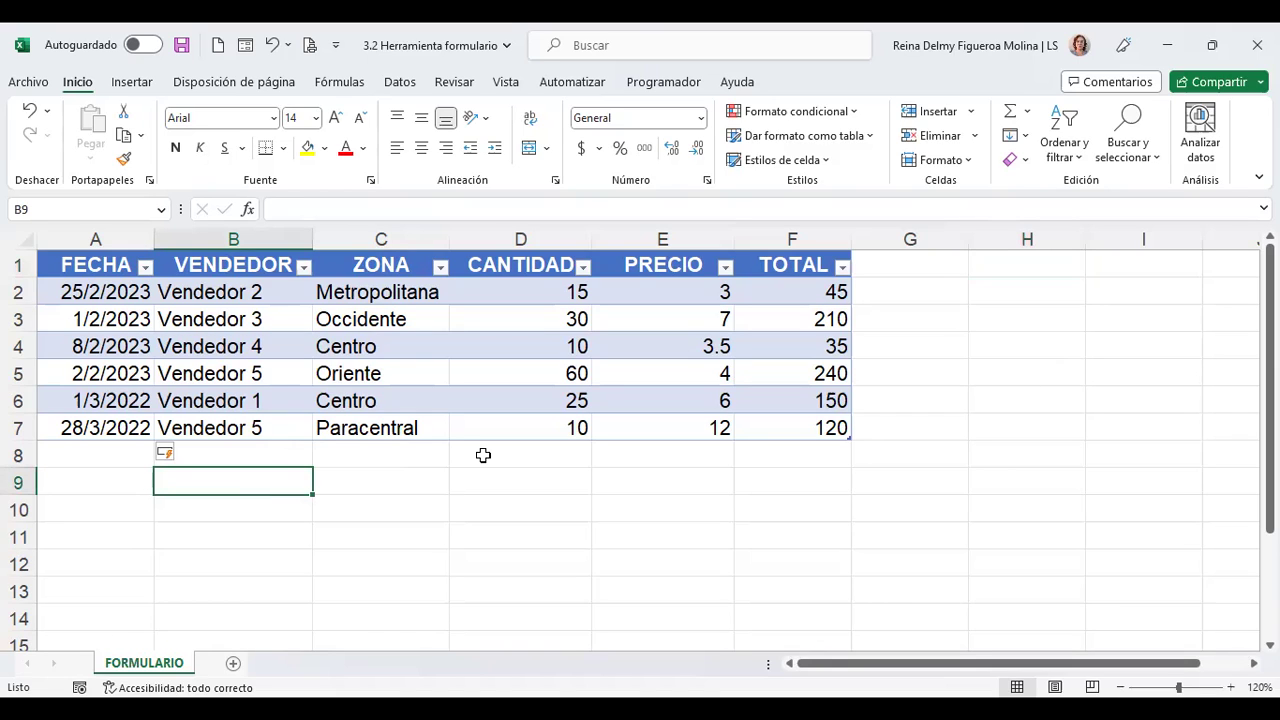
left_click(93, 263)
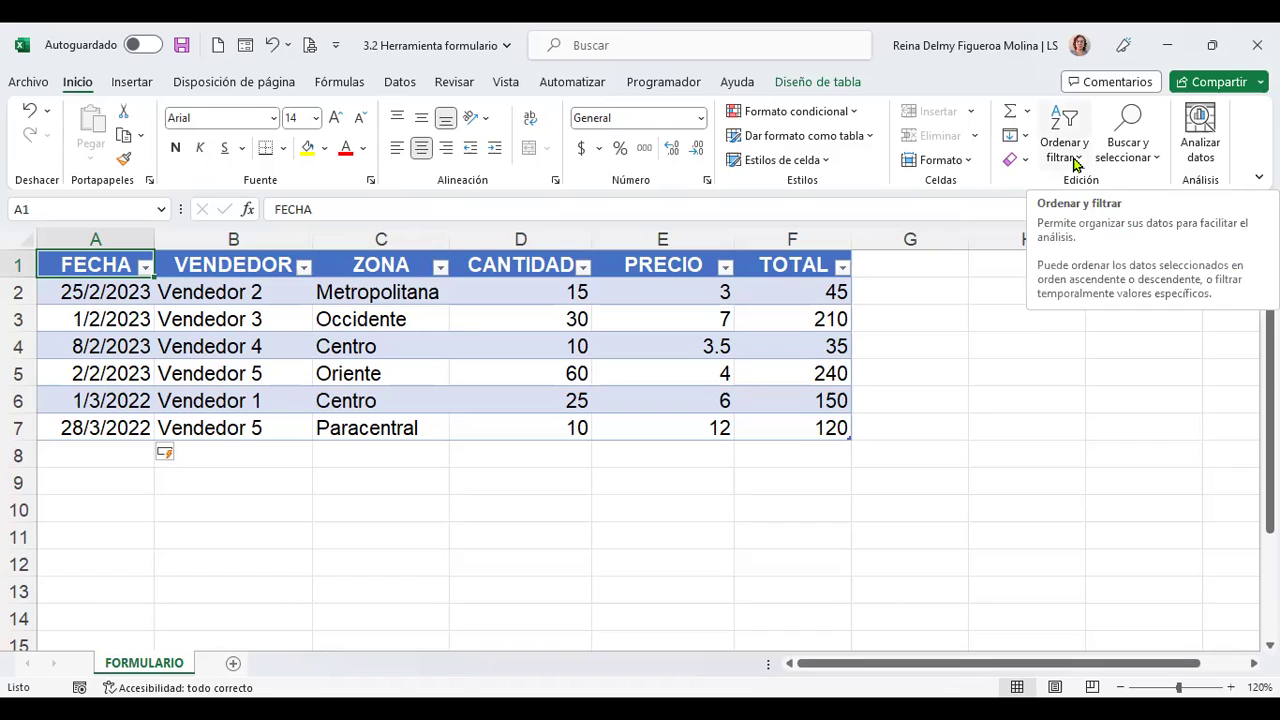
Step: Show the Ordenar y filtrar choices for the sales table, still in entry order
left_click(1076, 160)
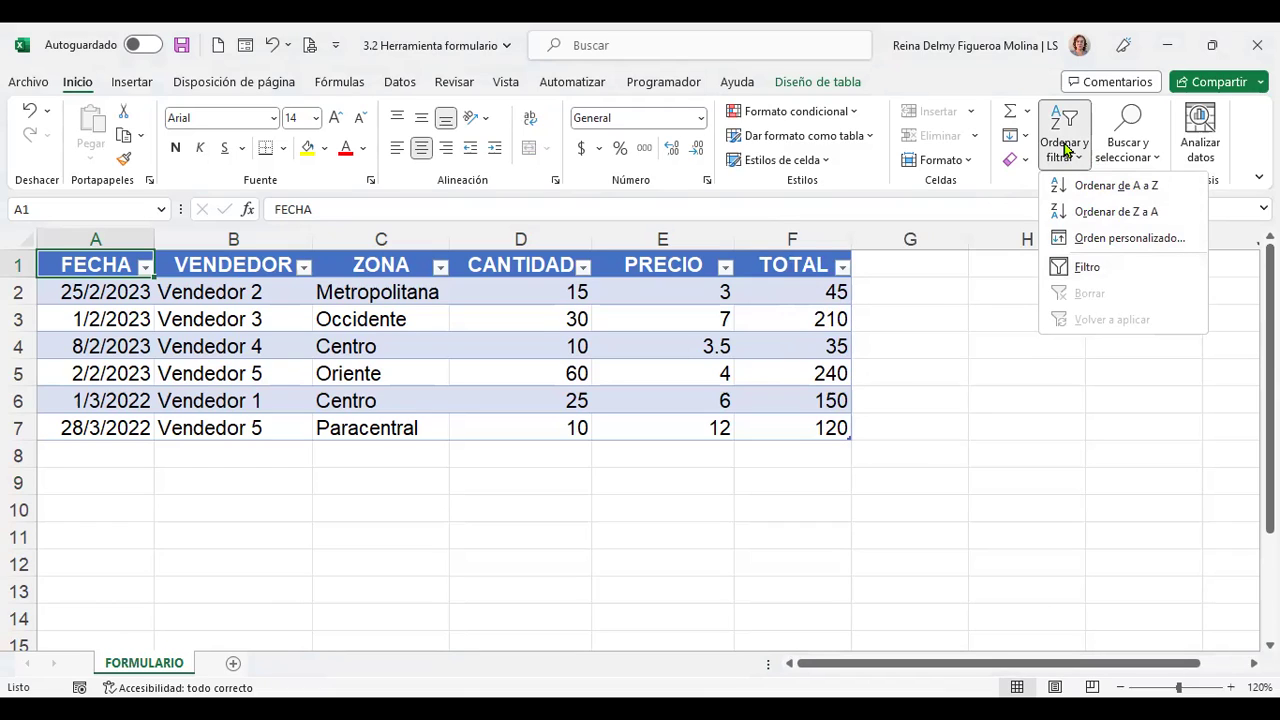
left_click(938, 78)
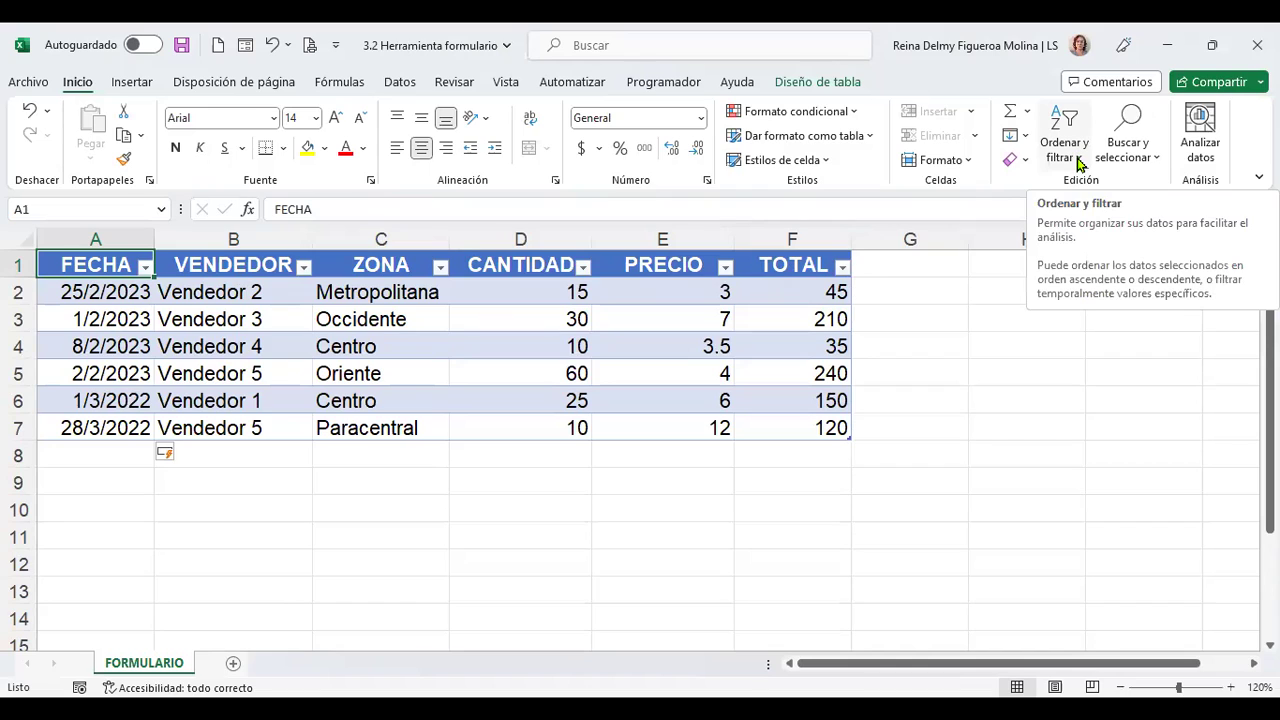
left_click(1079, 163)
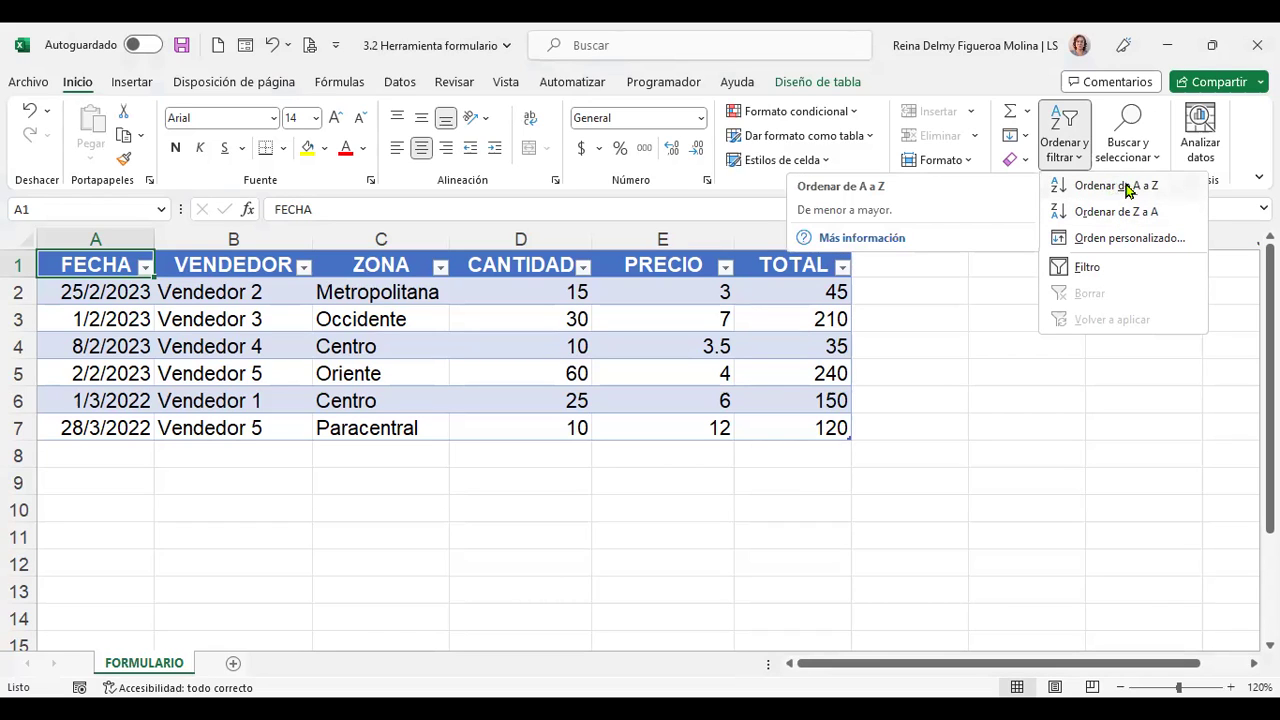
Step: Sort the table by FECHA oldest first, then re-sort it newest first
left_click(1126, 188)
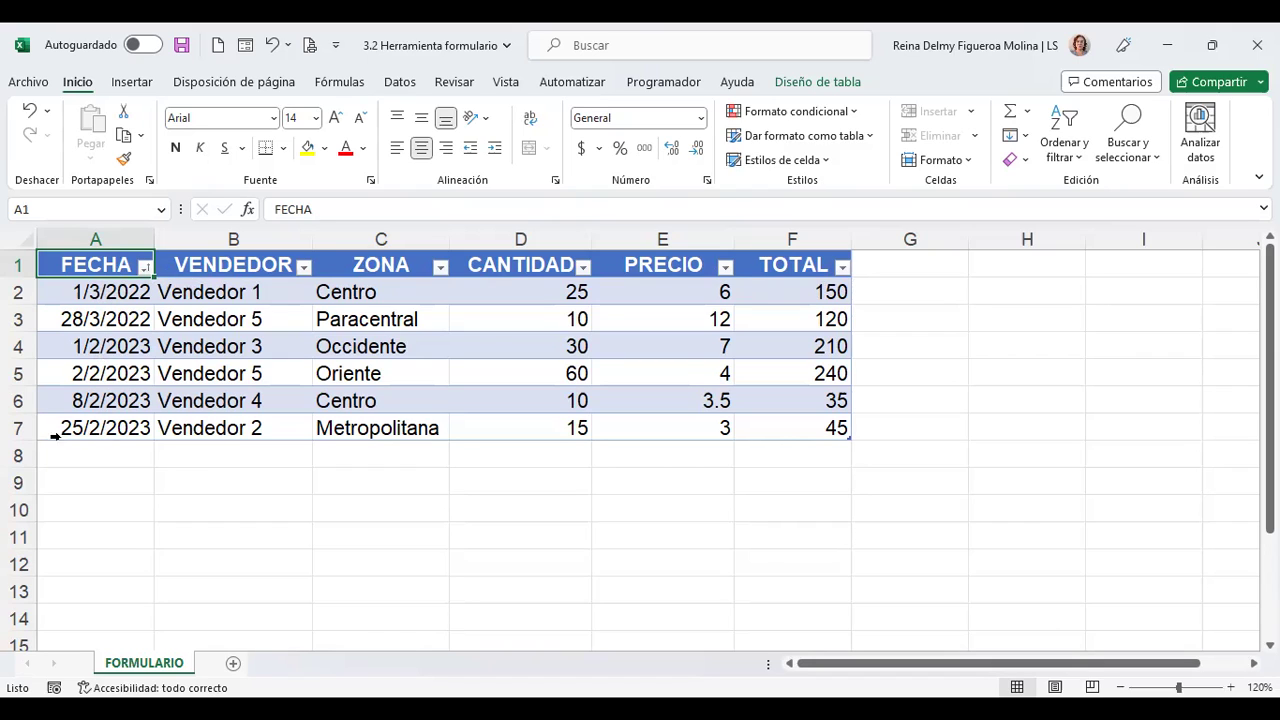
left_click(1078, 163)
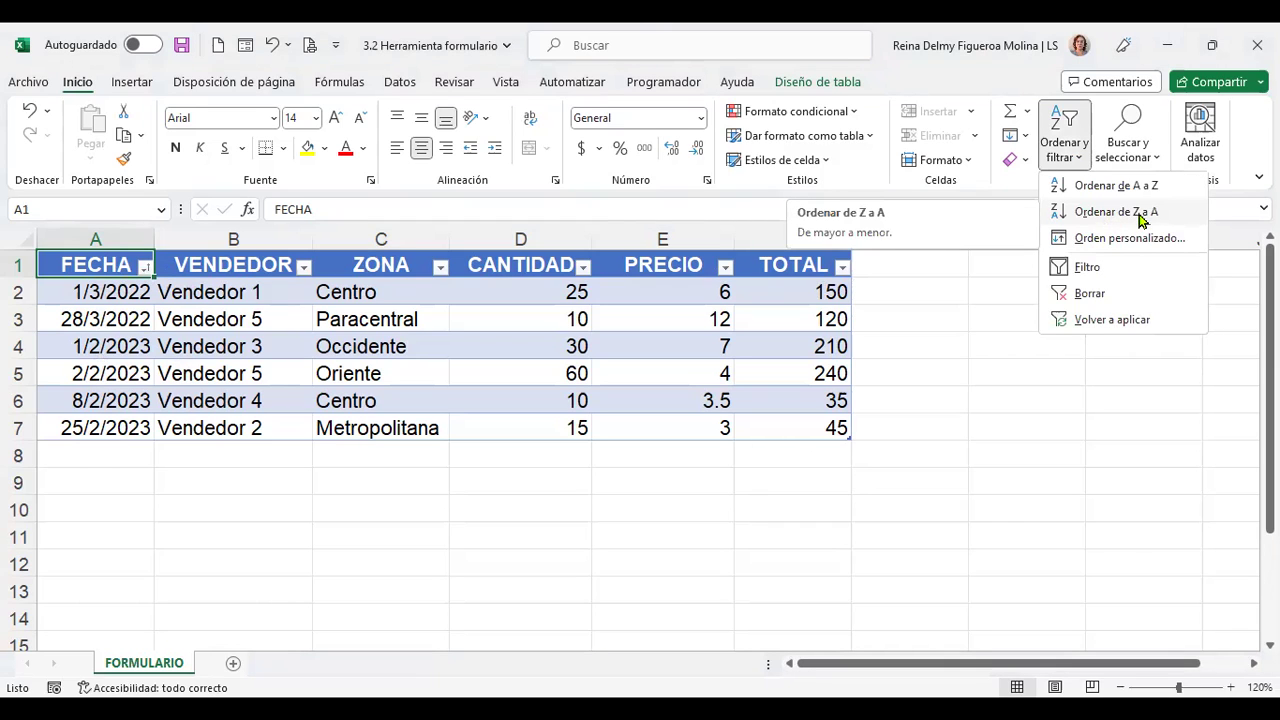
left_click(1137, 212)
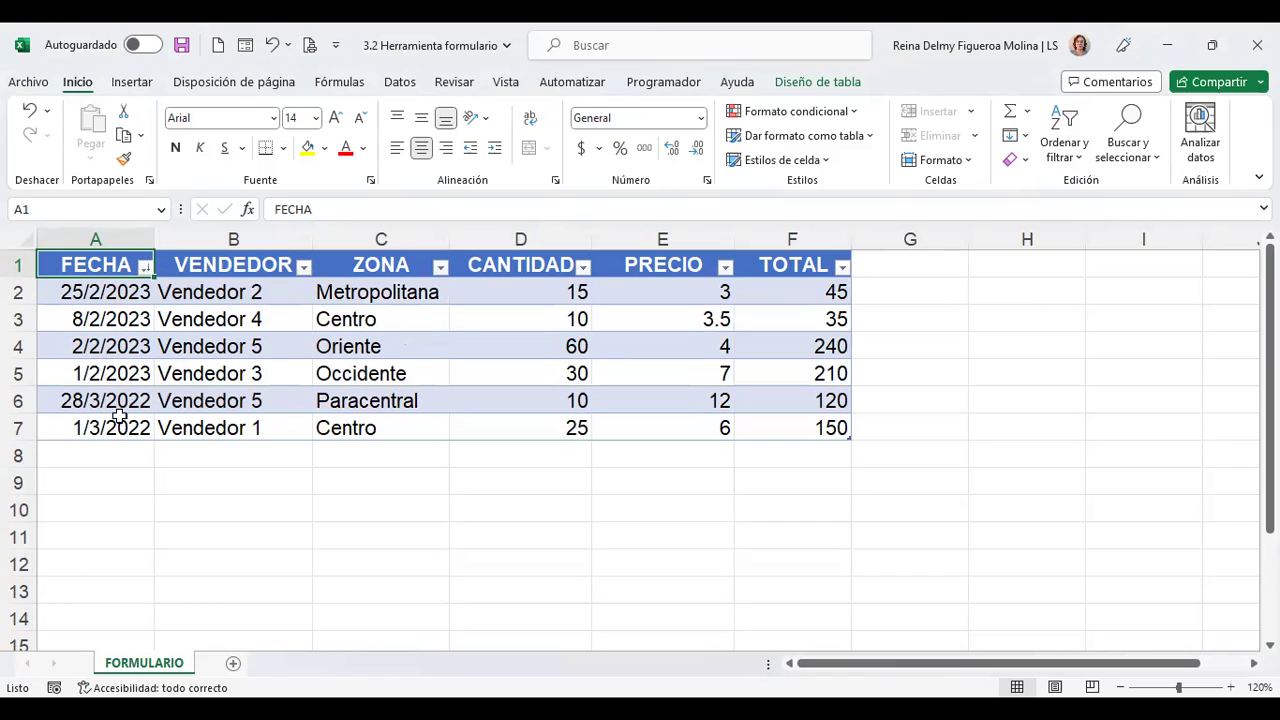
left_click(1080, 159)
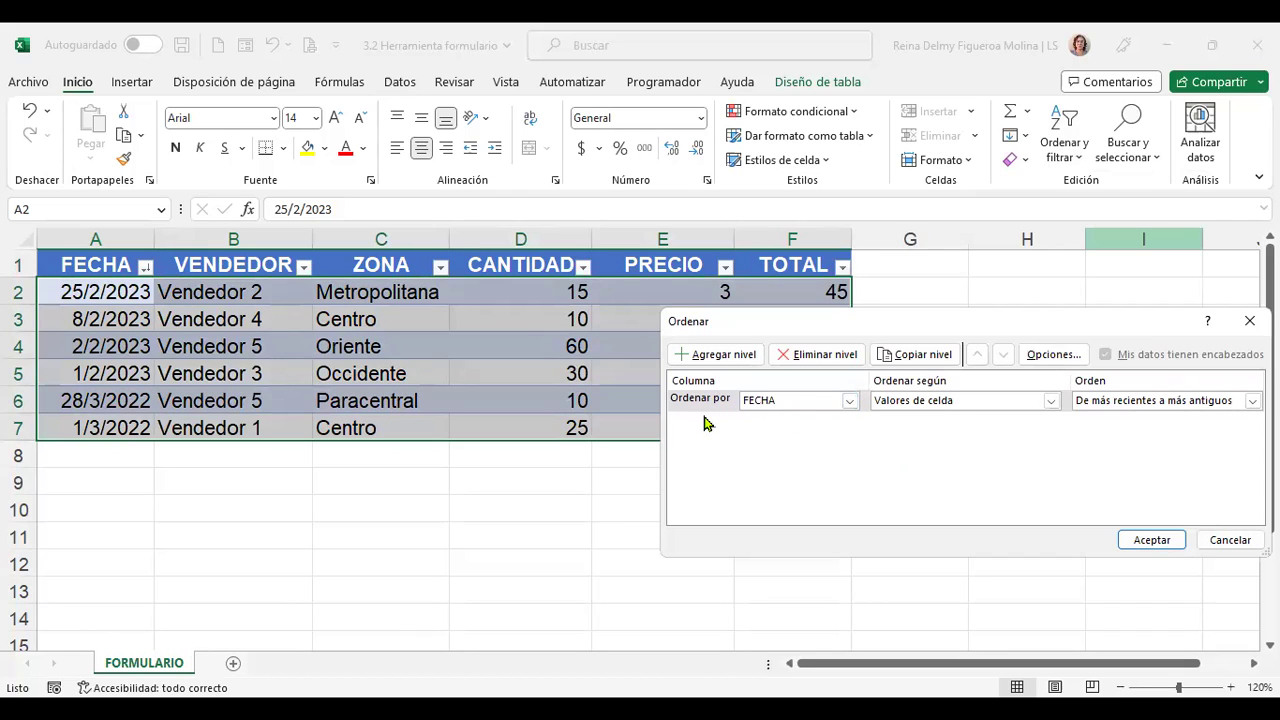
Step: Custom-sort the table by ZONA in A to Z order, Centro through Paracentral
left_click(849, 401)
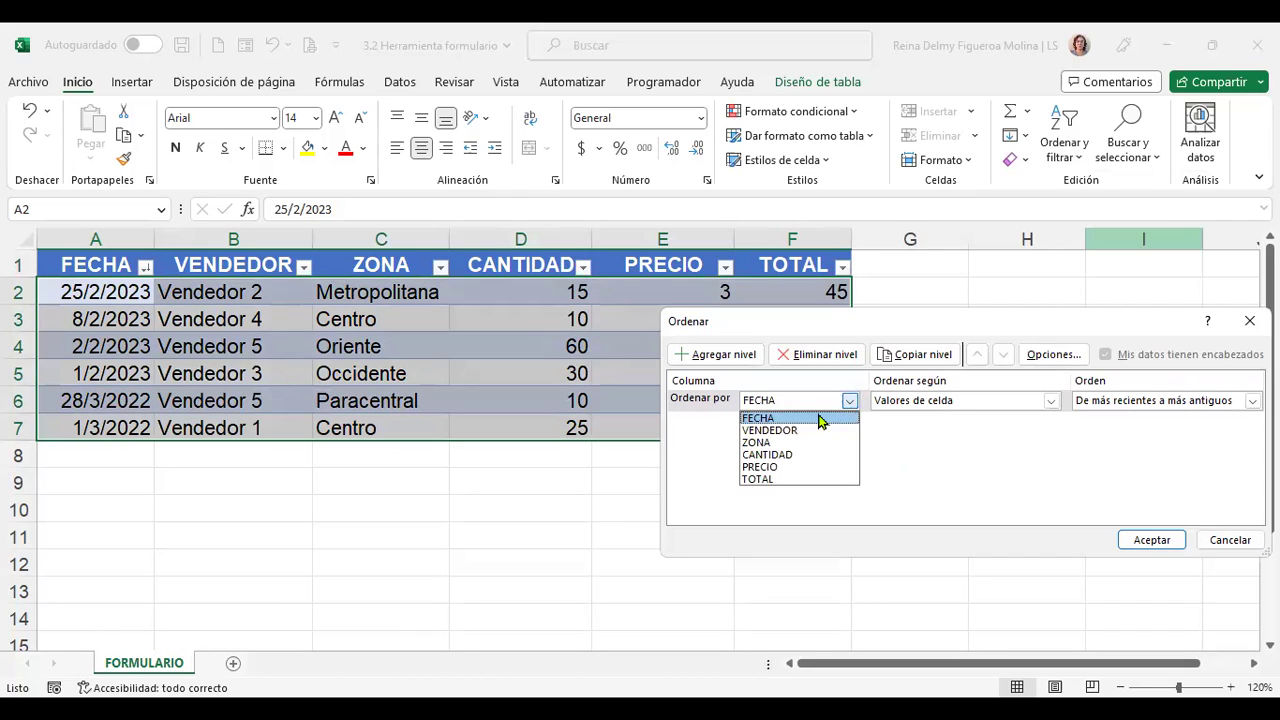
left_click(797, 443)
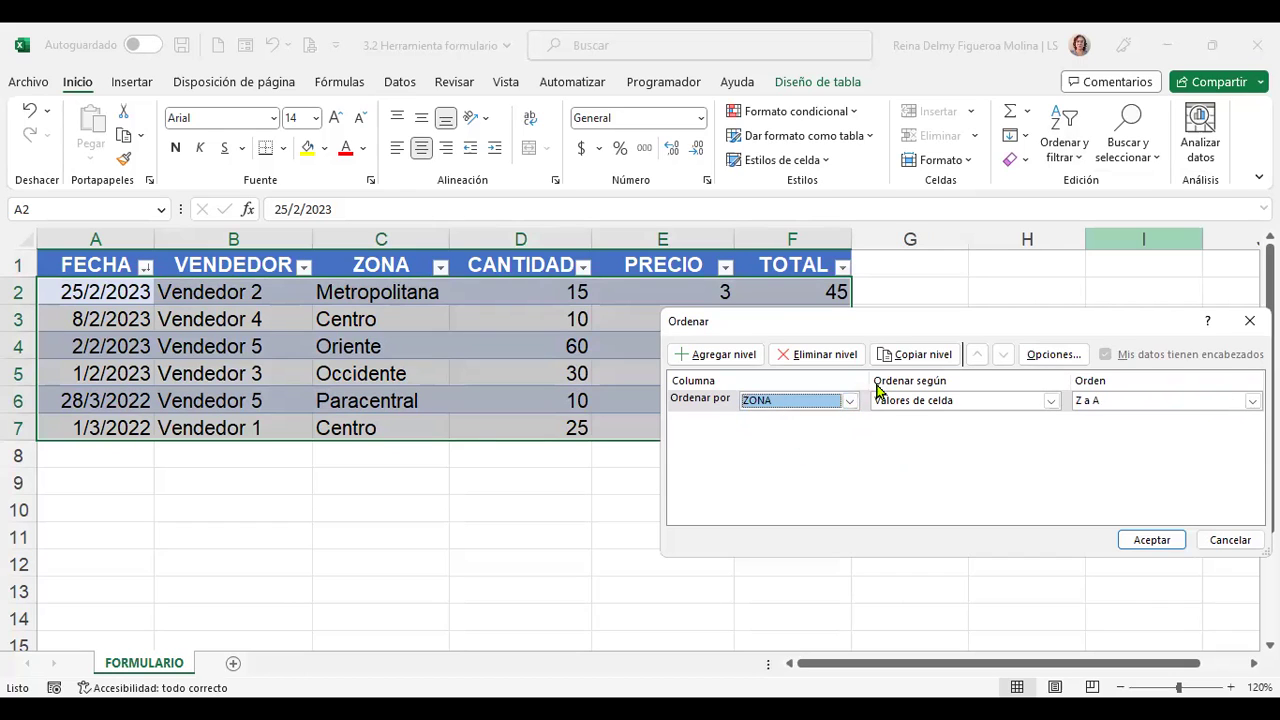
left_click(1175, 540)
left_click(1252, 400)
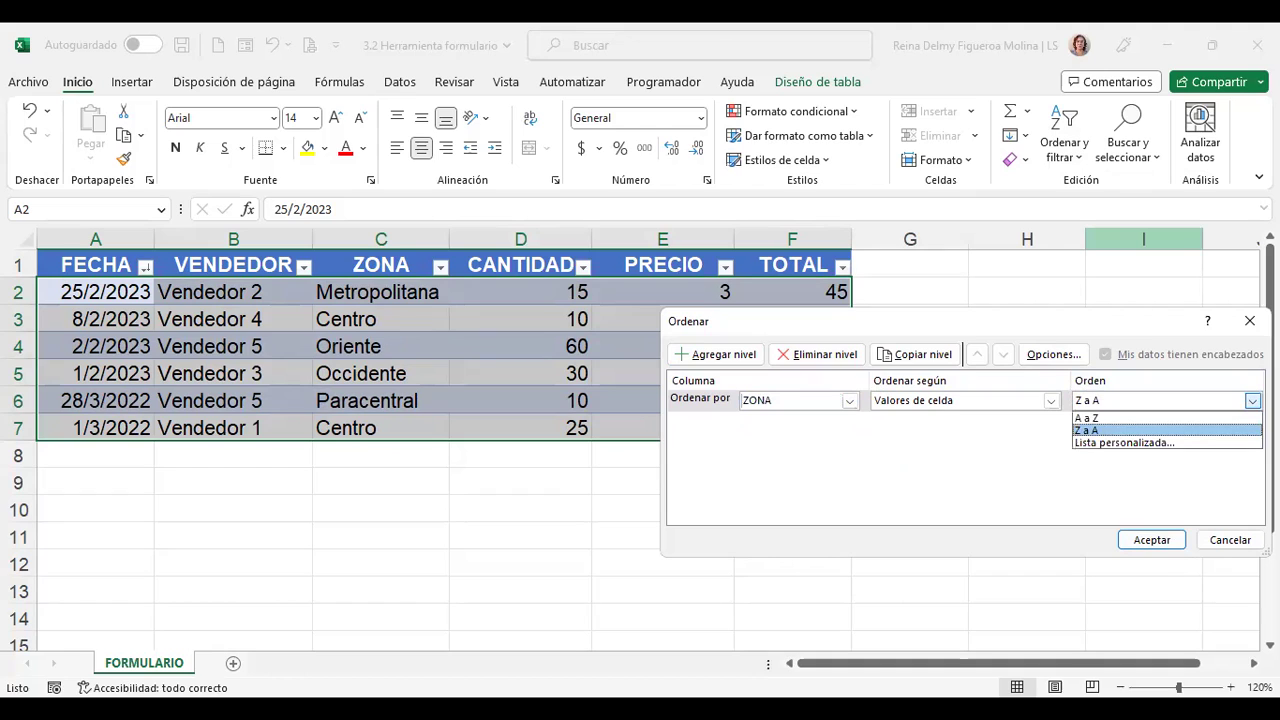
left_click(1167, 419)
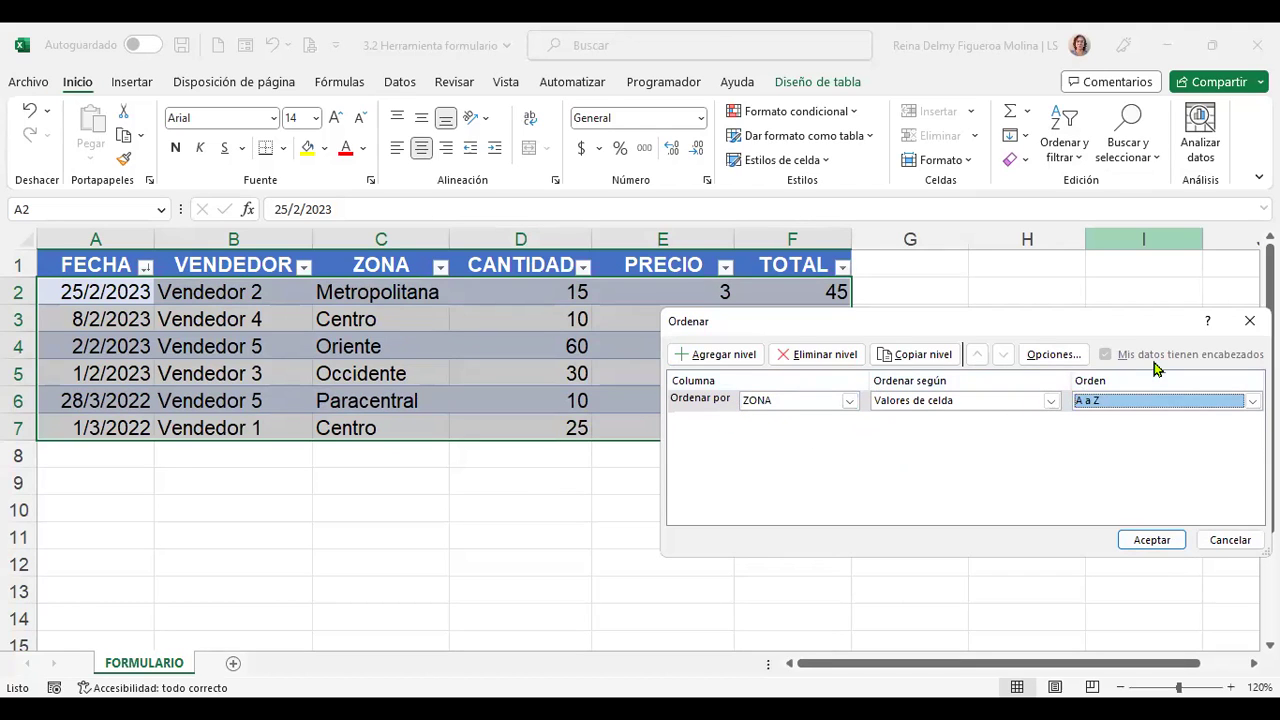
left_click(1130, 538)
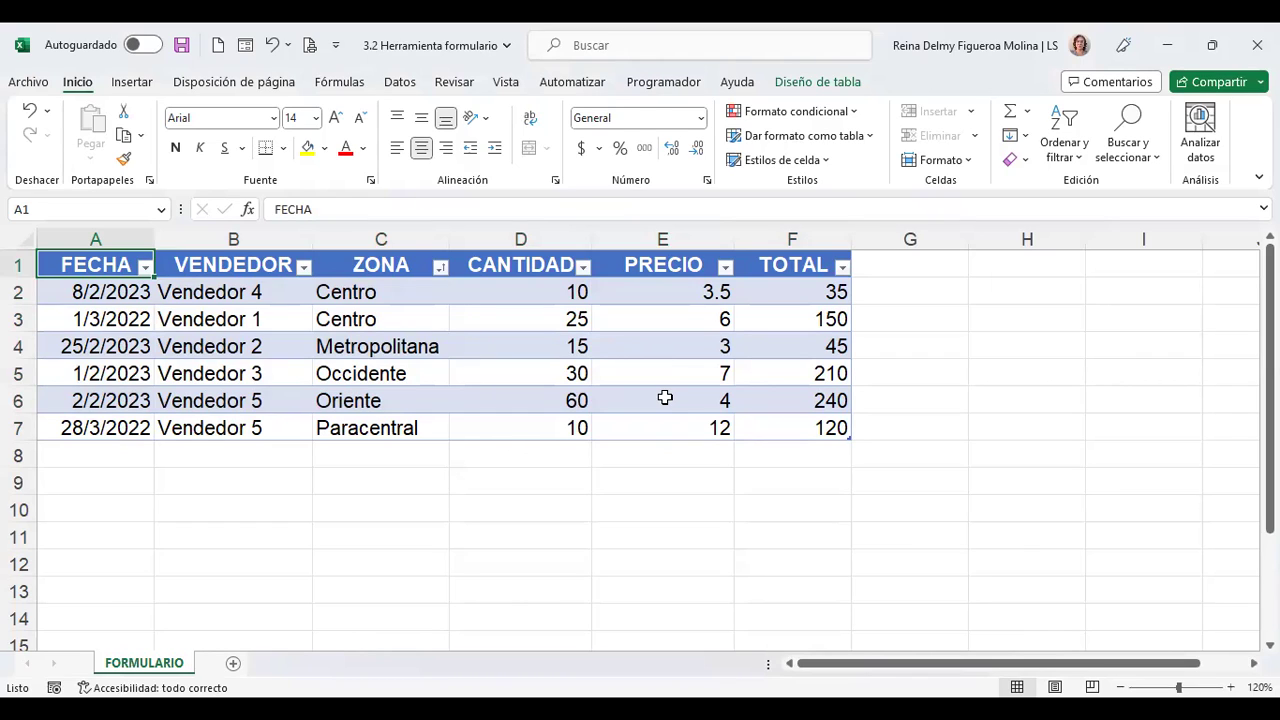
left_click(660, 452)
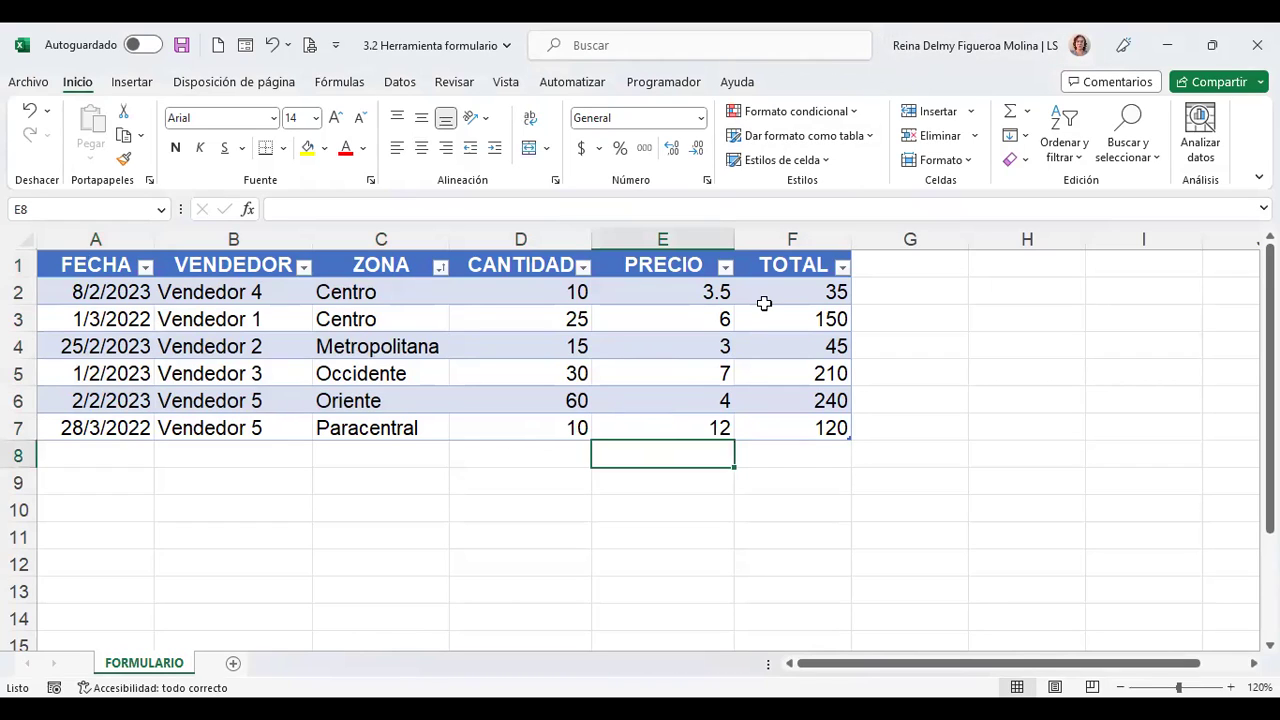
left_click(926, 294)
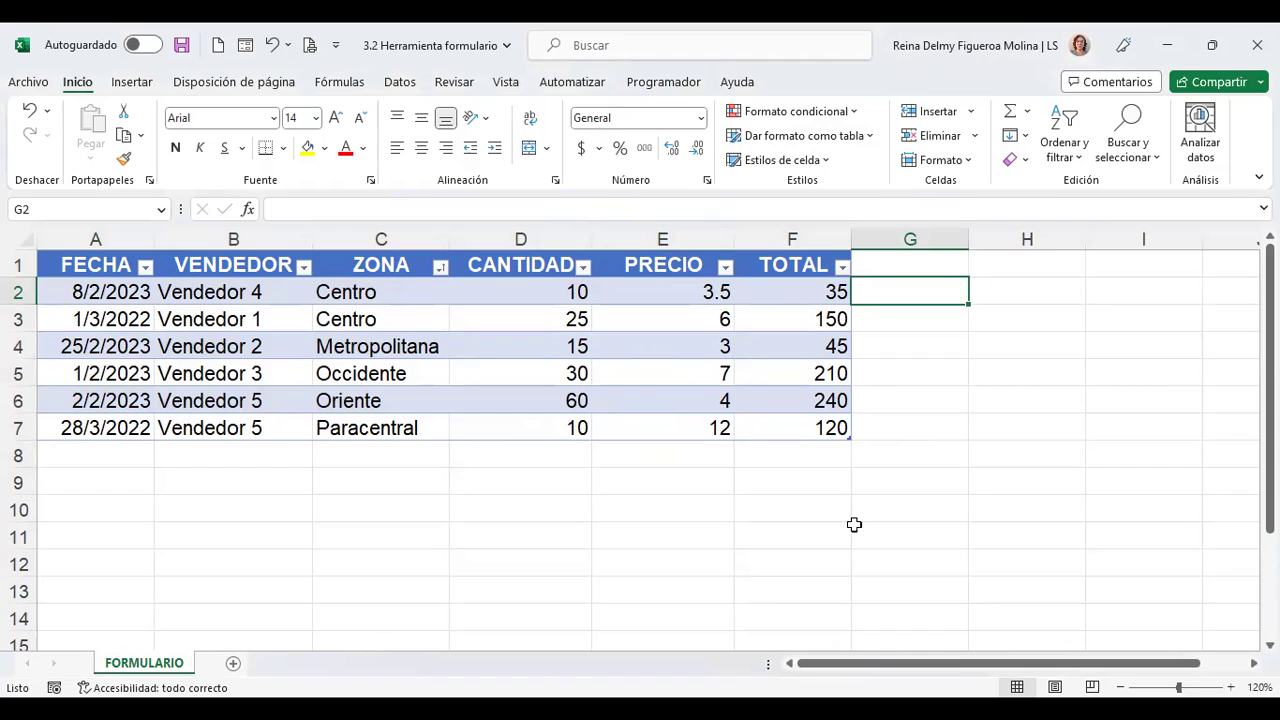
left_click(886, 457)
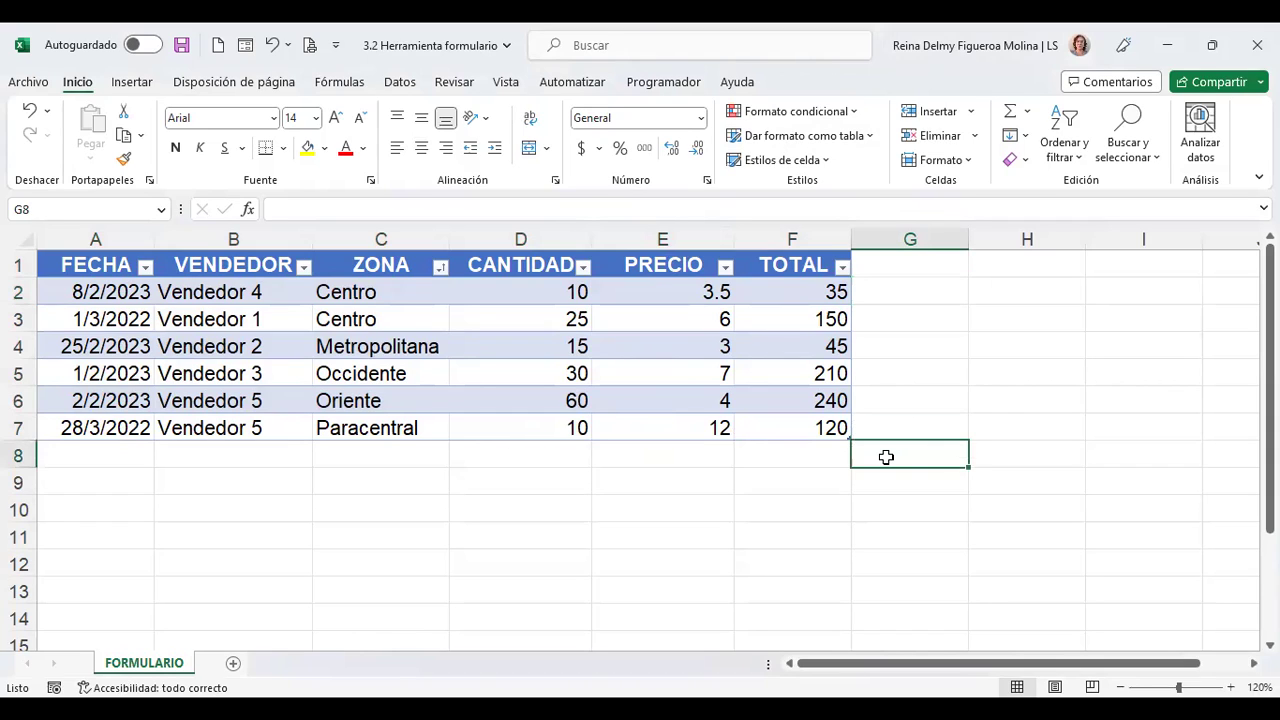
key("Down")
key("Down")
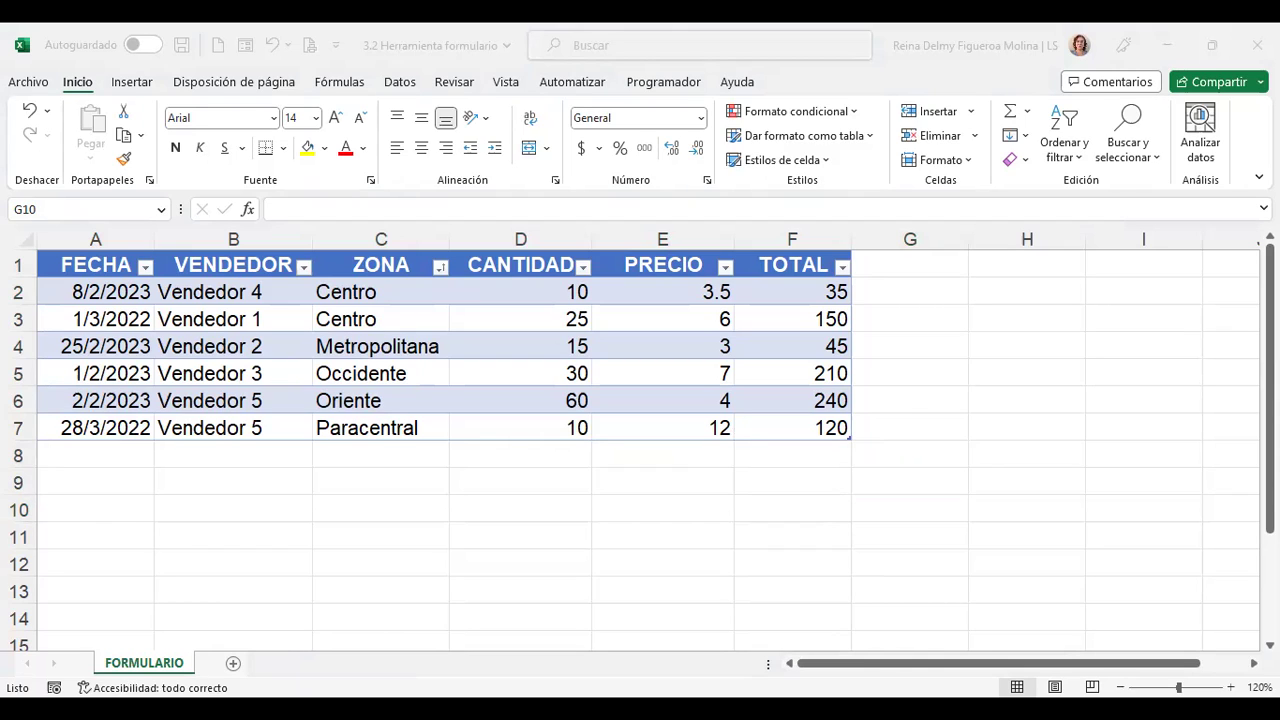
left_click(395, 94)
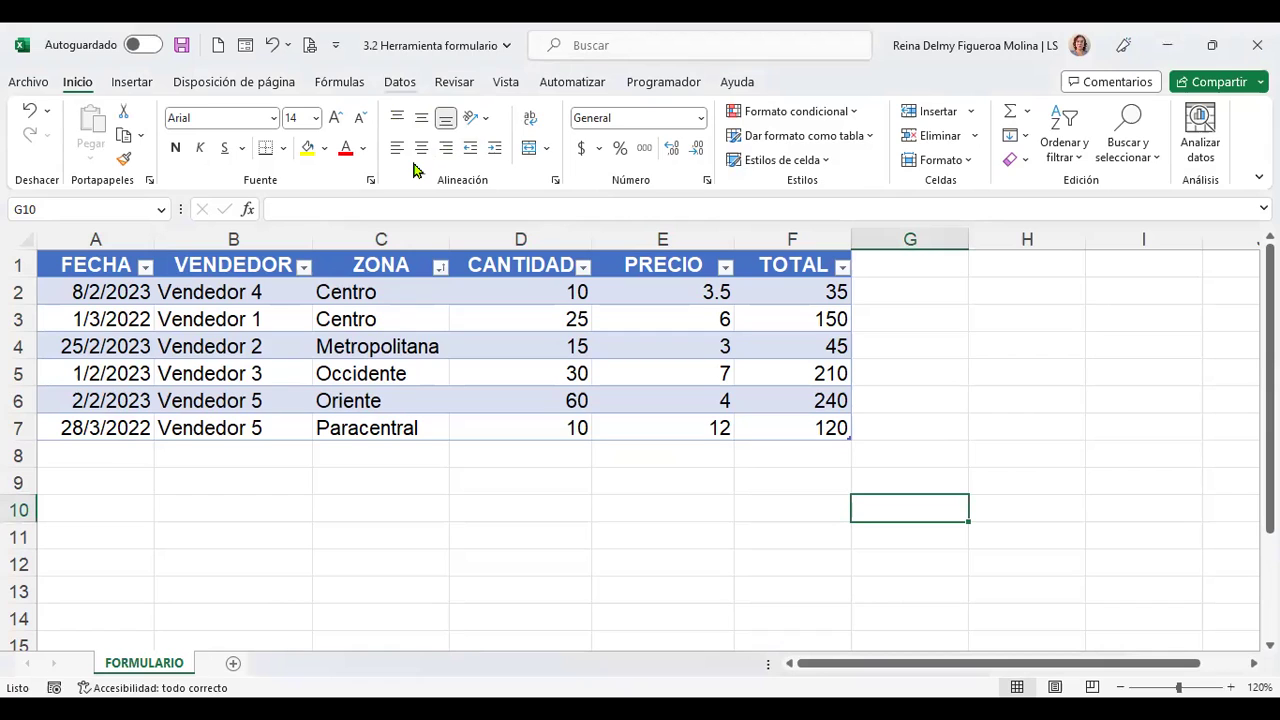
Step: On the Datos tab, try Filtro, dismiss the range error, and select PRECIO header E1
scroll(417, 170, "down", 4)
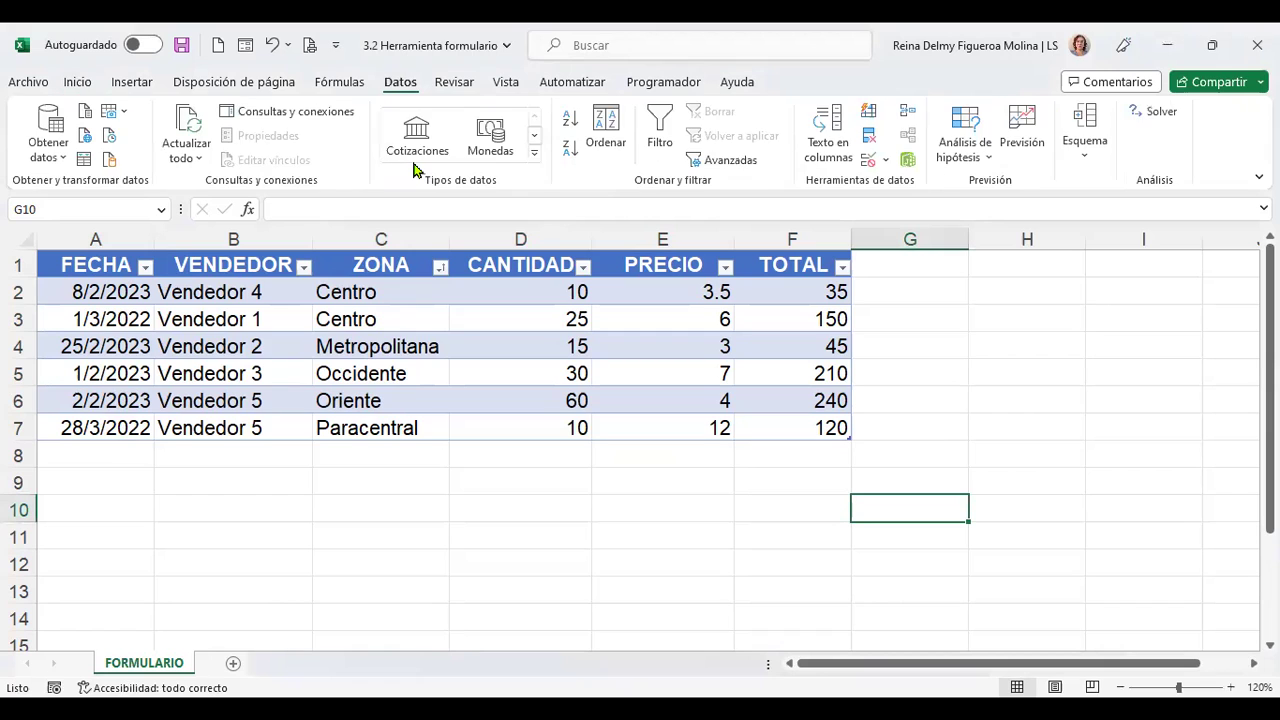
left_click(666, 135)
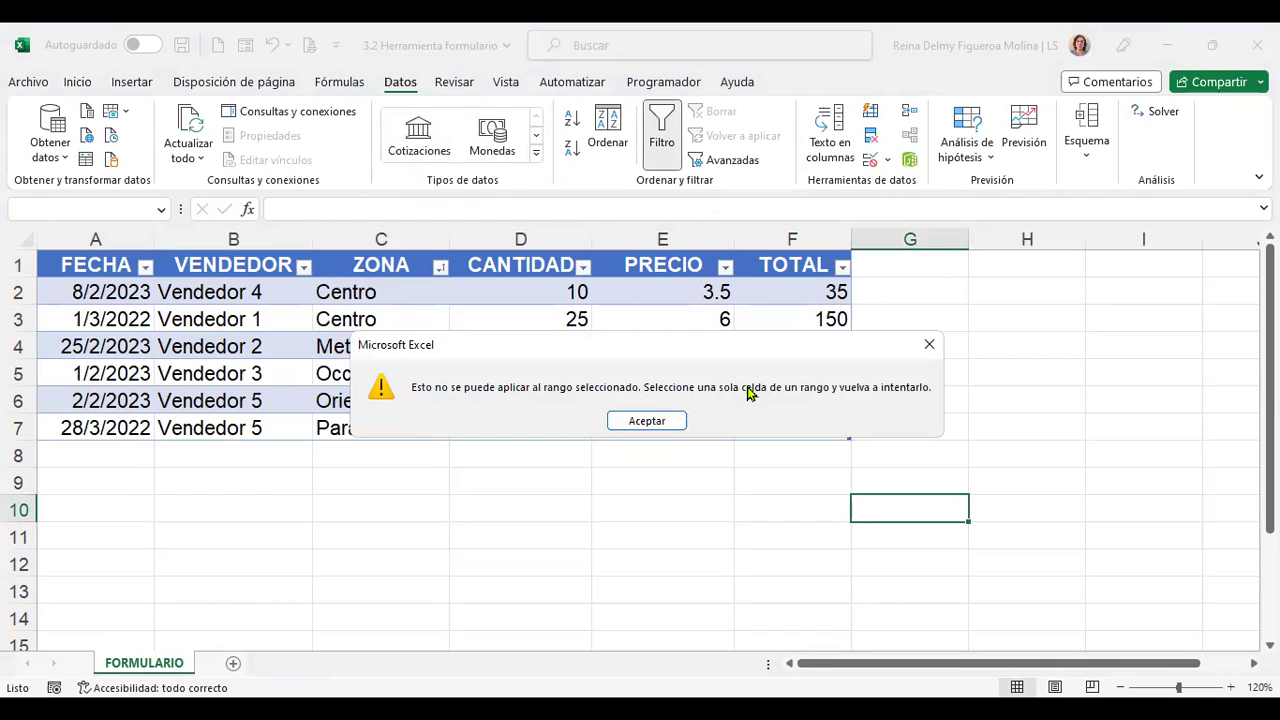
left_click(932, 343)
left_click(678, 265)
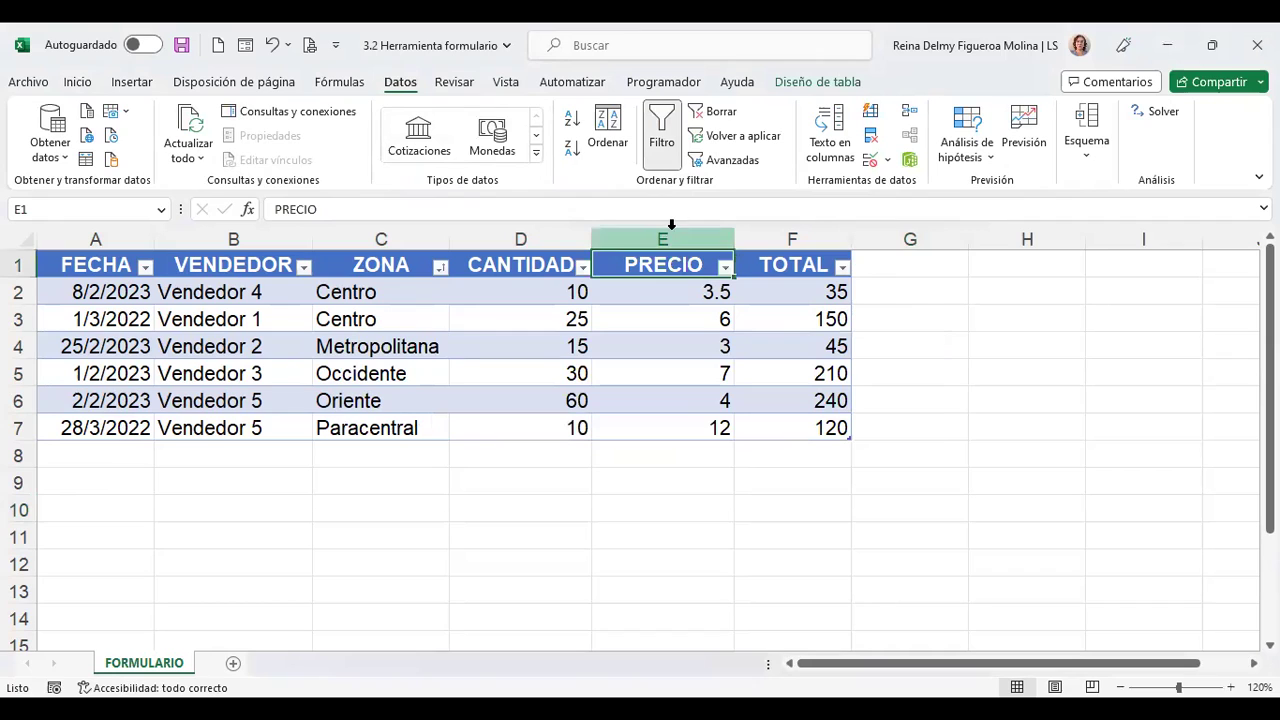
left_click(666, 142)
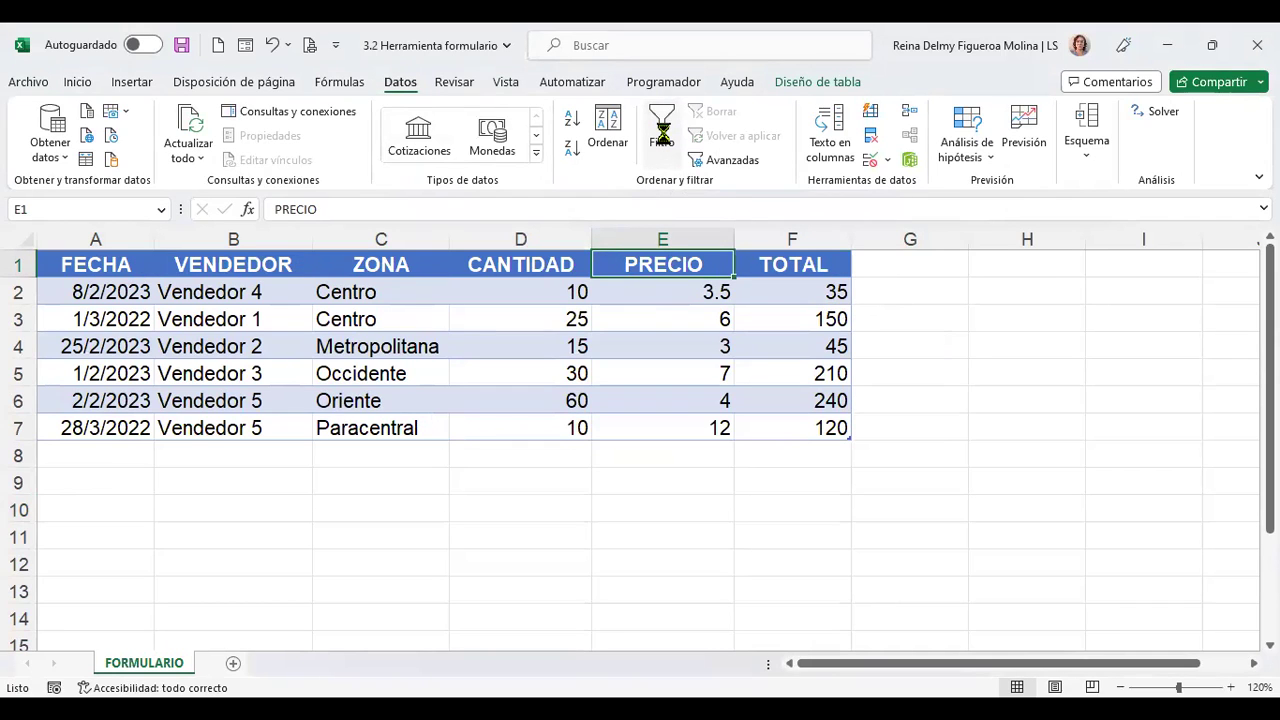
left_click(662, 132)
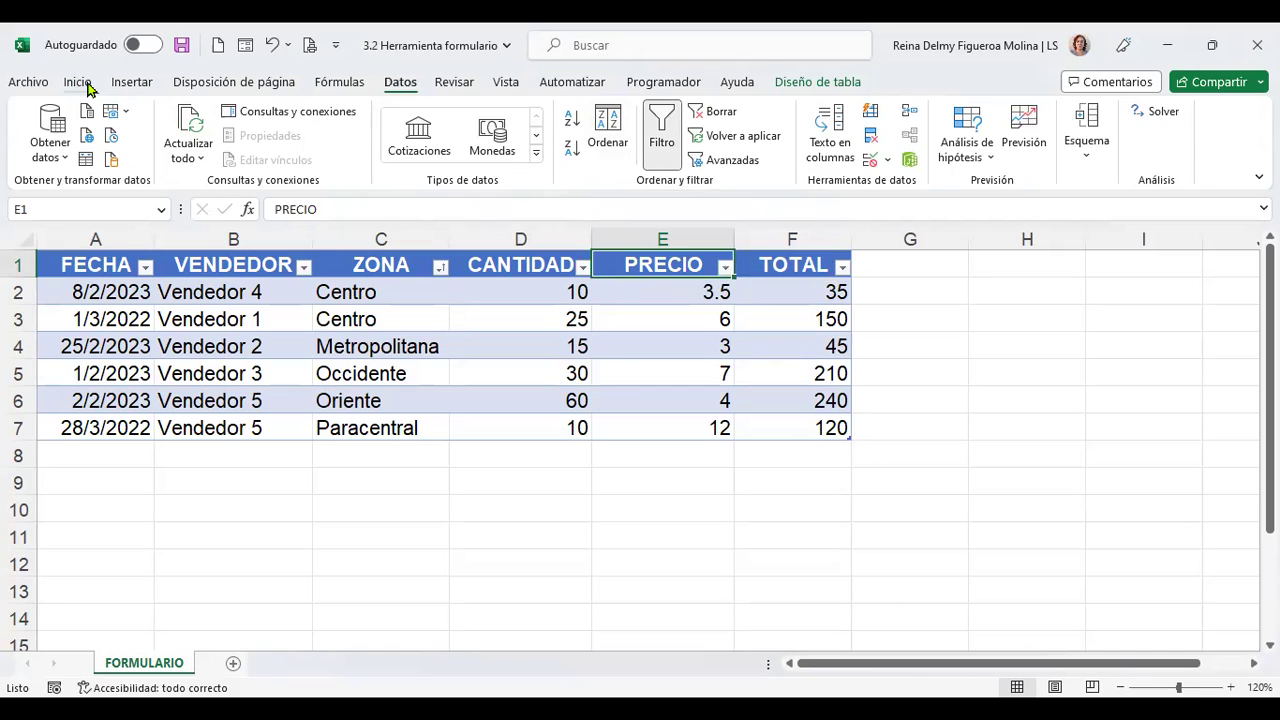
Step: Return to the Inicio tab and briefly open the Ordenar y filtrar menu
left_click(80, 84)
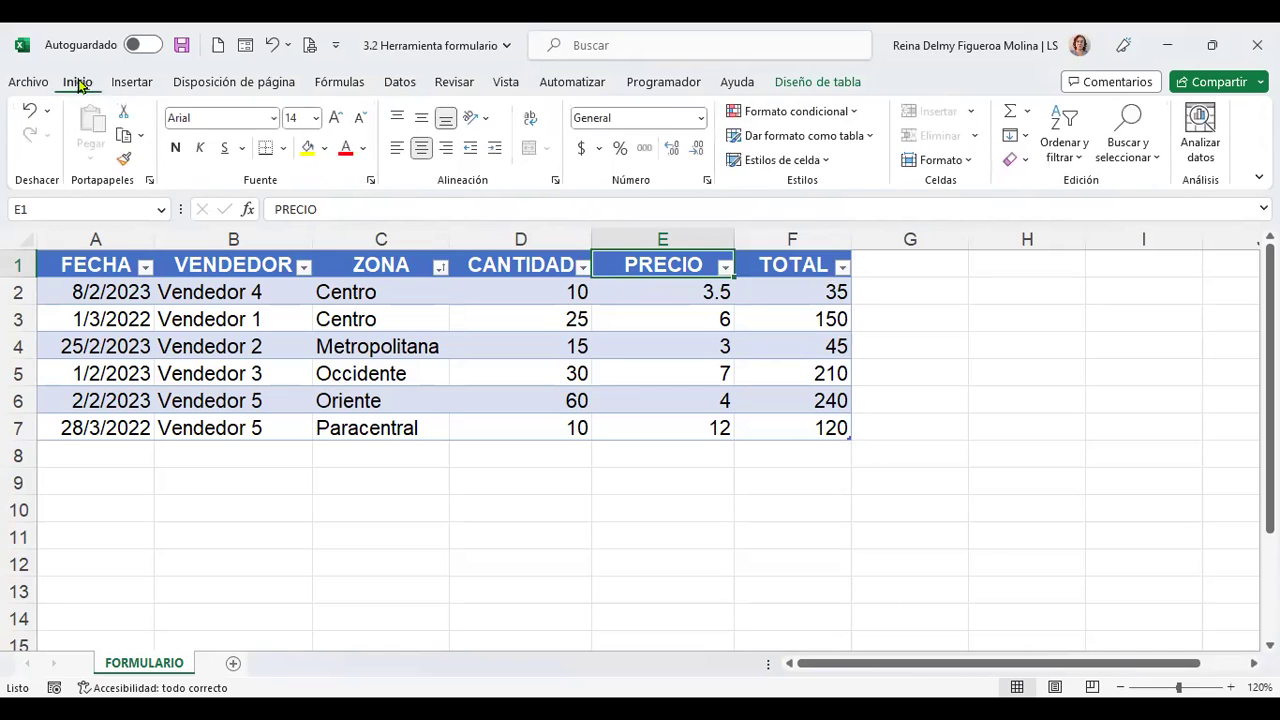
left_click(1077, 166)
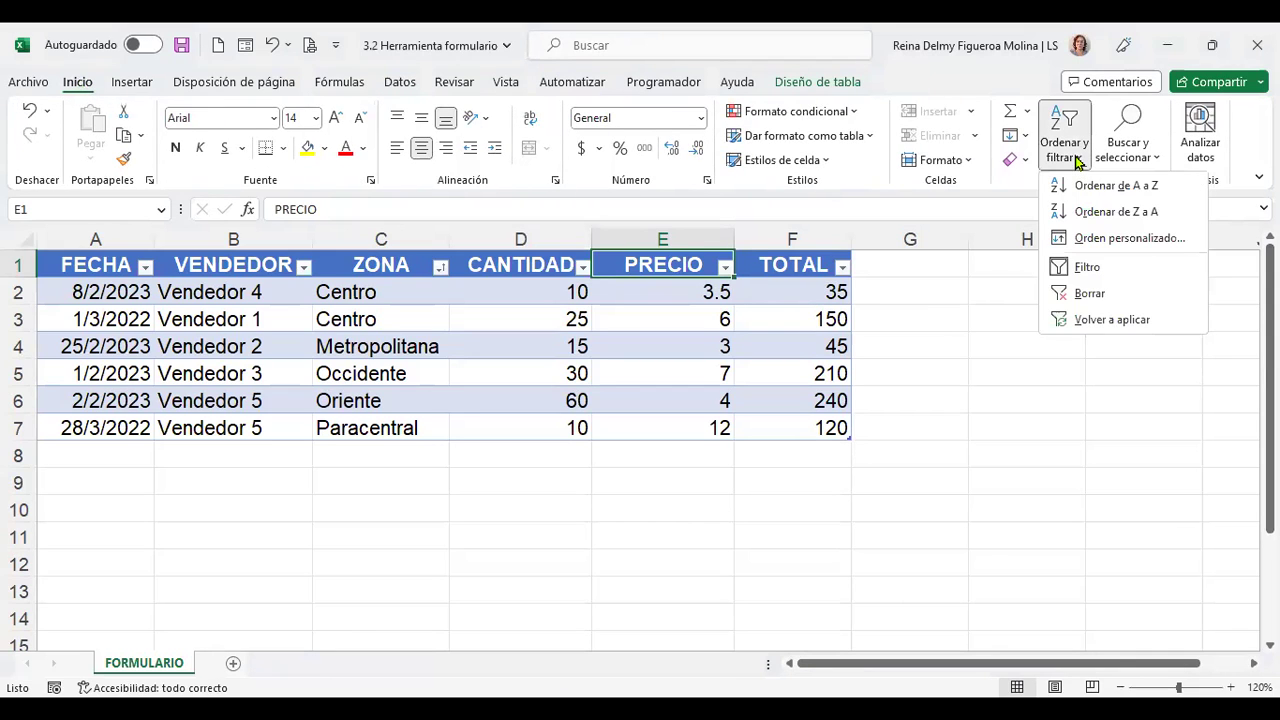
left_click(1077, 162)
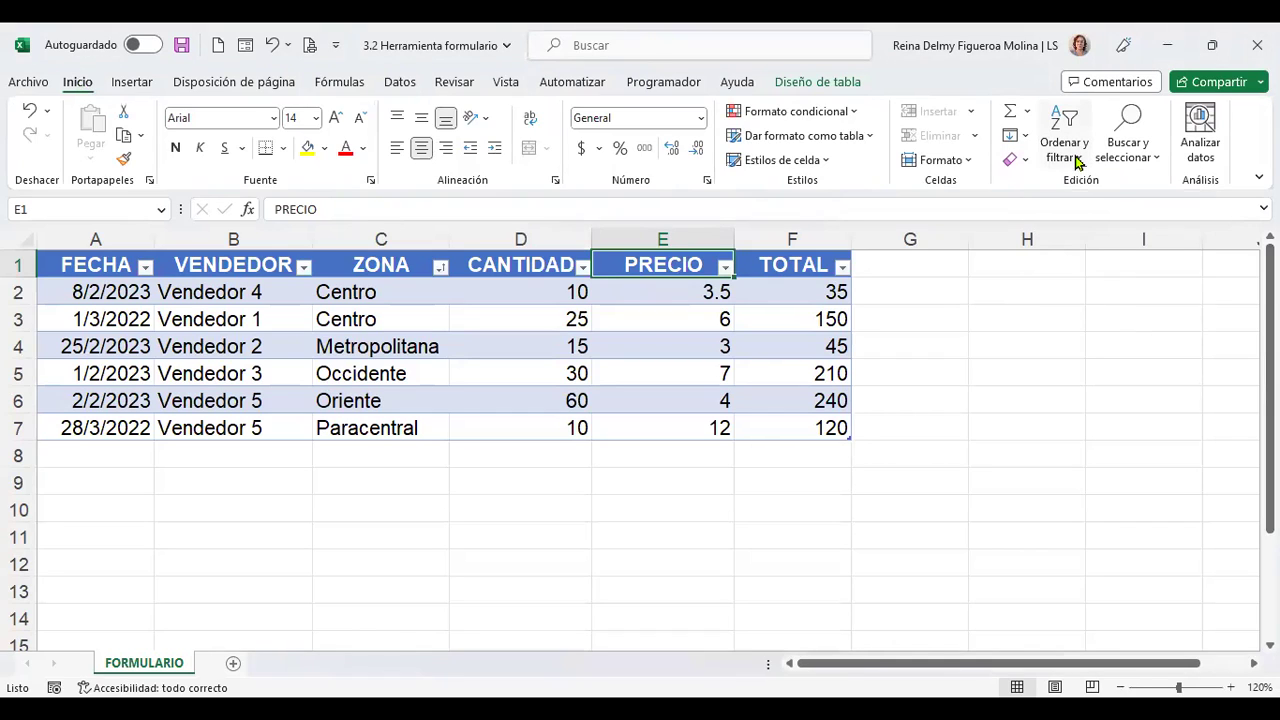
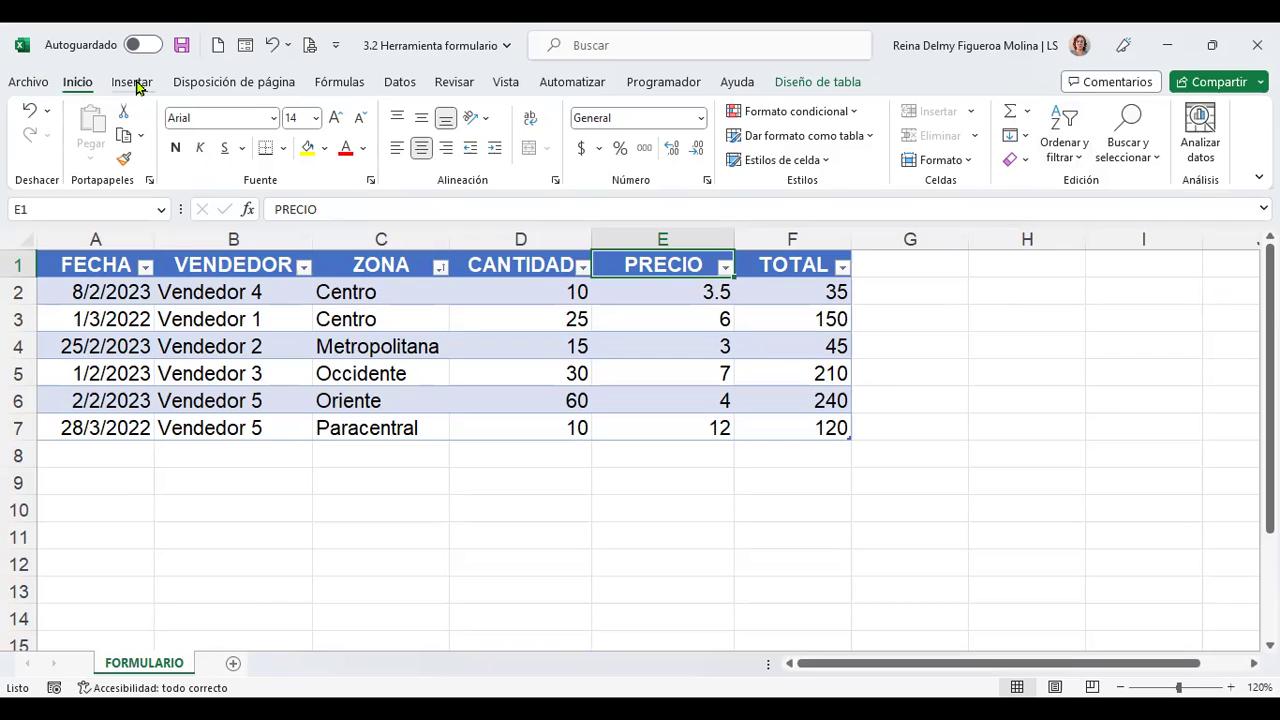
Step: Switch to the Insertar ribbon, glance at the Filtros options, and leave cell G3 selected
left_click(133, 84)
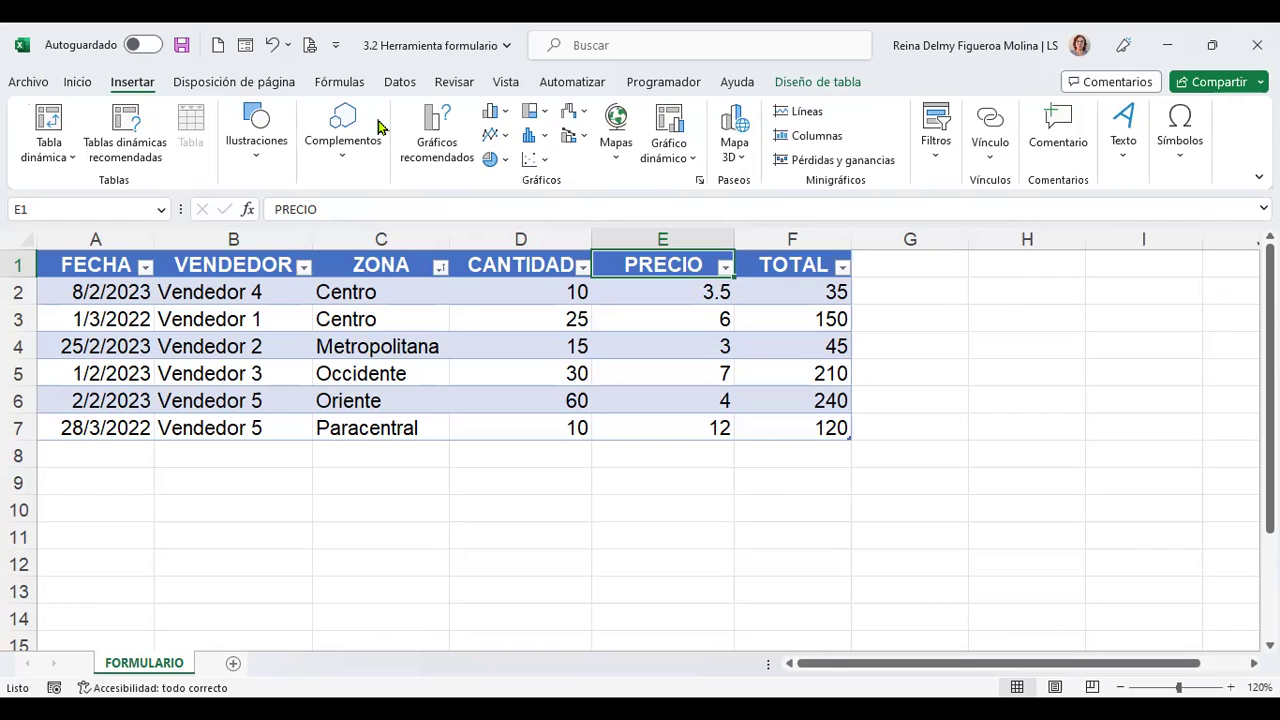
left_click(935, 165)
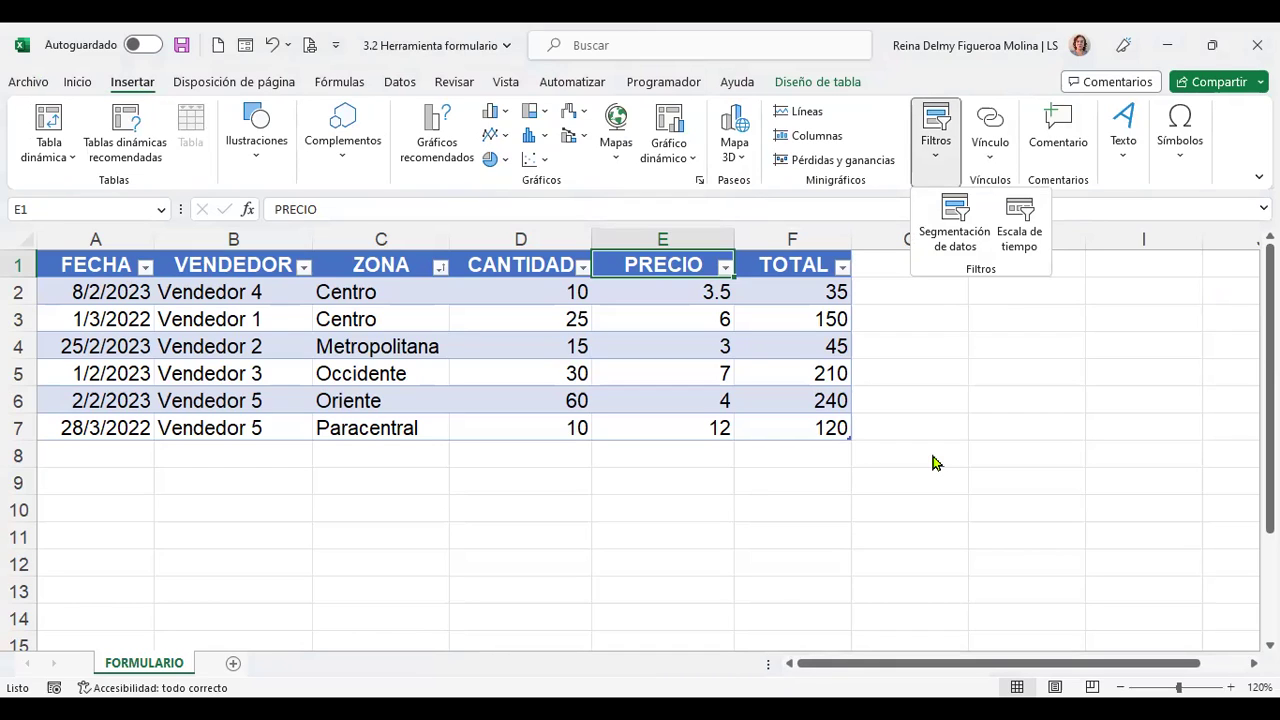
left_click(930, 350)
left_click(925, 319)
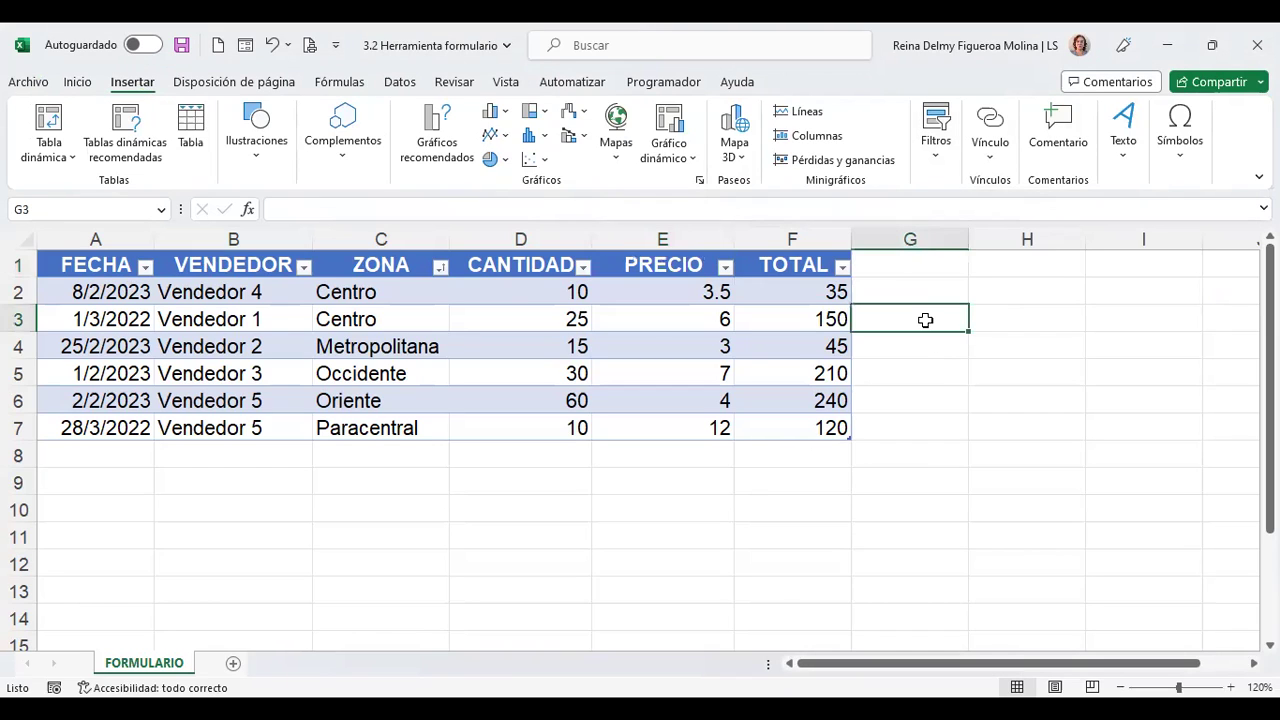
left_click(939, 160)
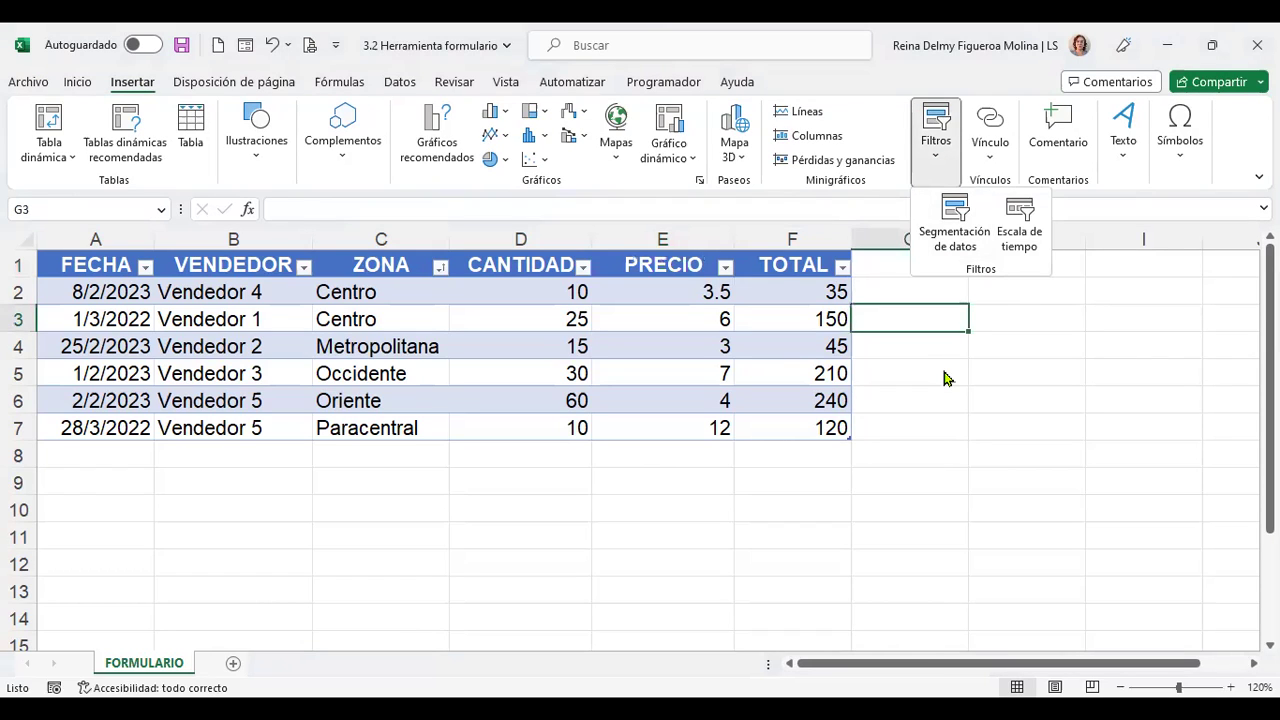
left_click(1020, 309)
key("Left")
key("Up")
key("Up")
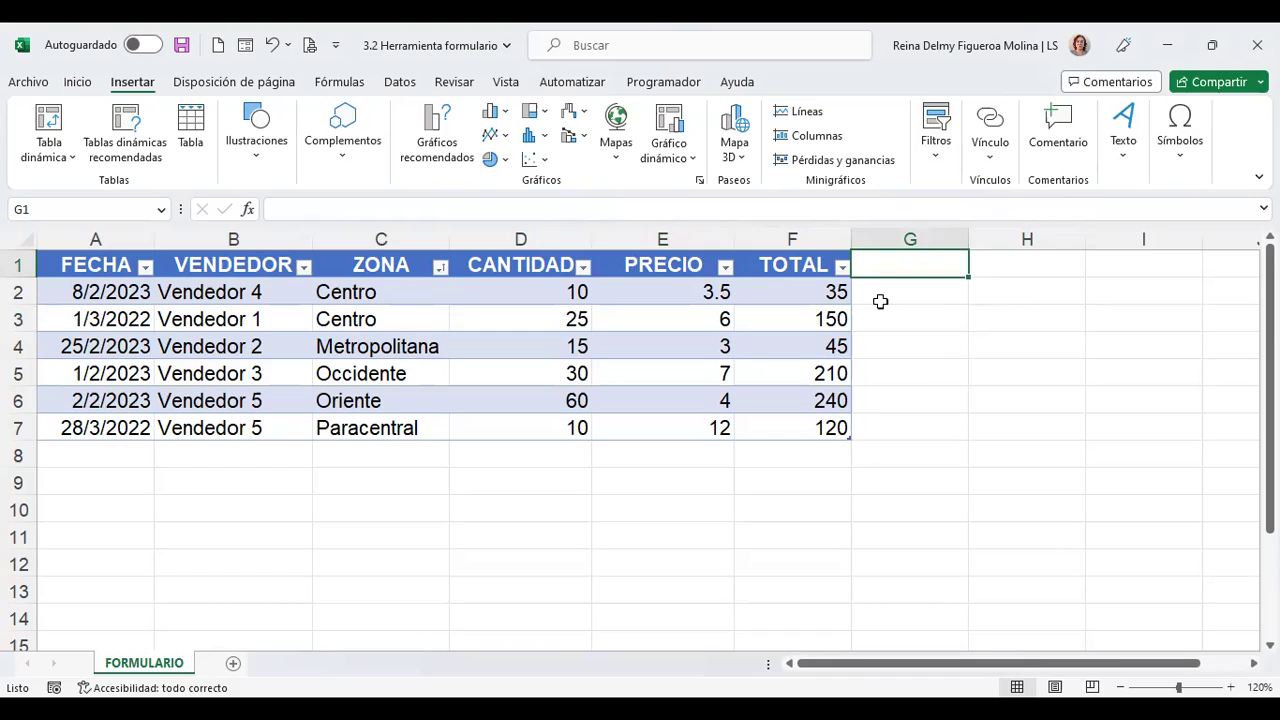
Step: Return to the Inicio ribbon's home formatting commands
left_click(76, 86)
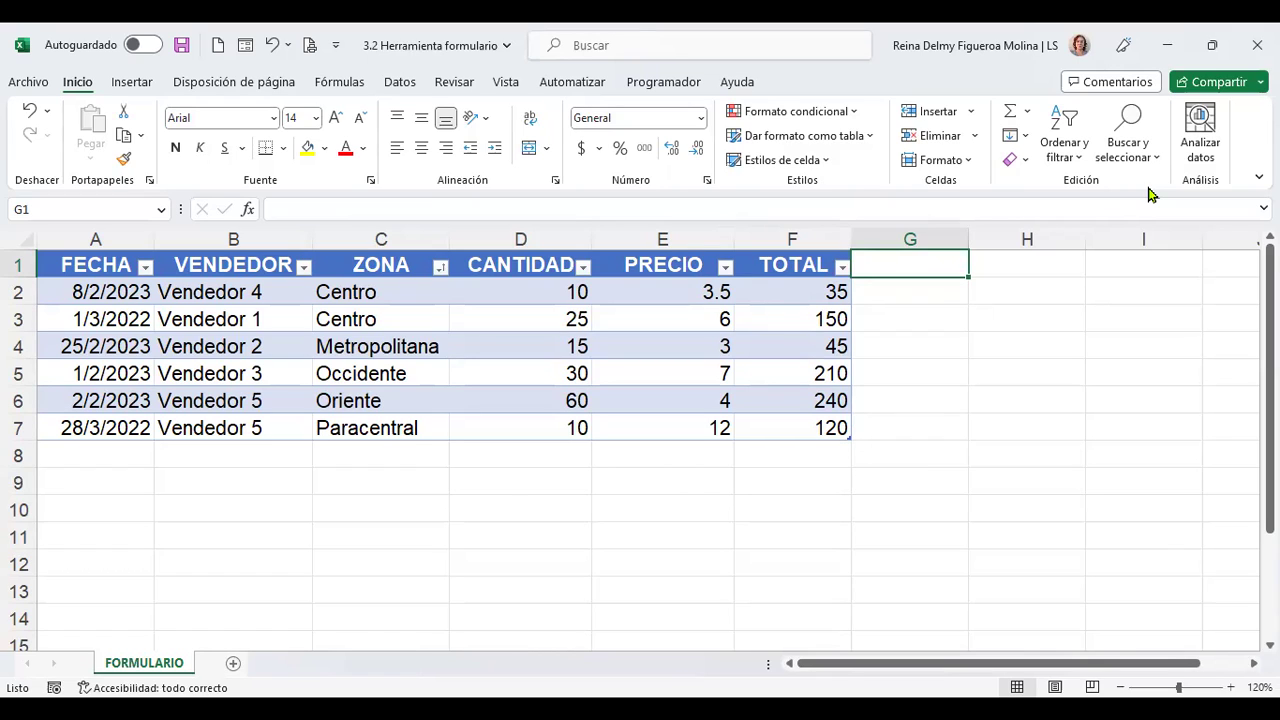
key("ctrl+Home")
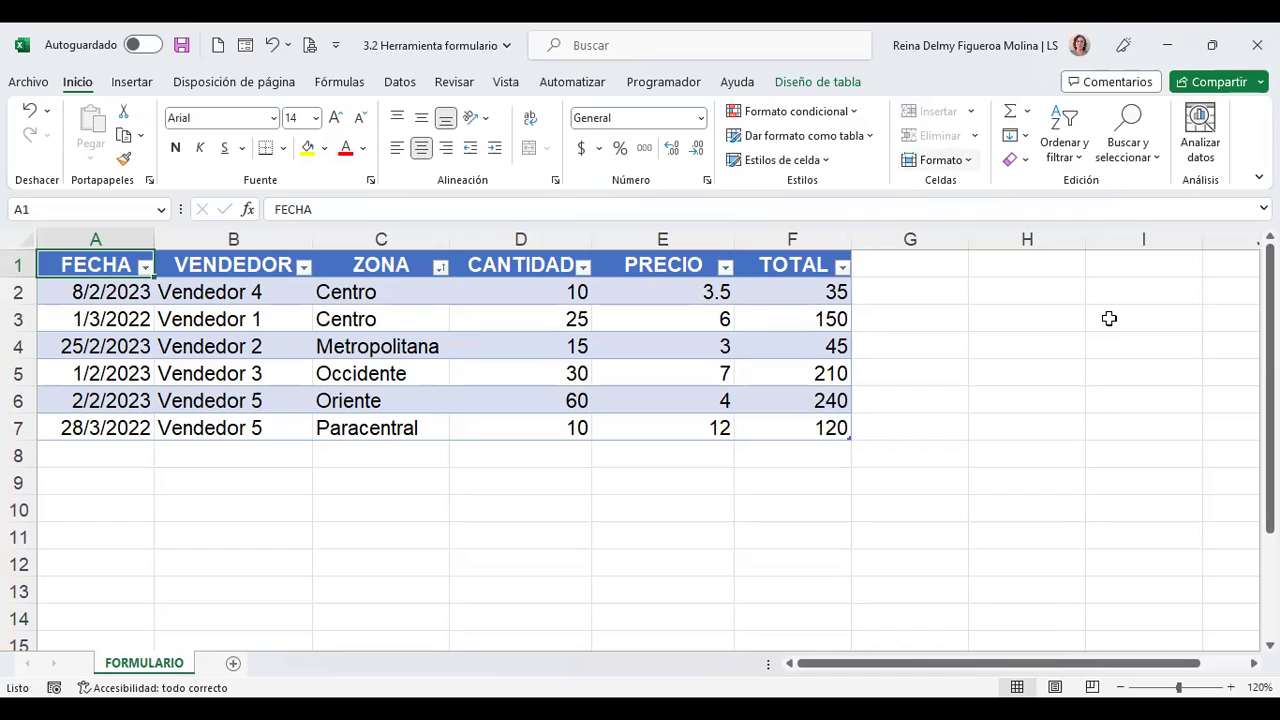
left_click(1108, 318)
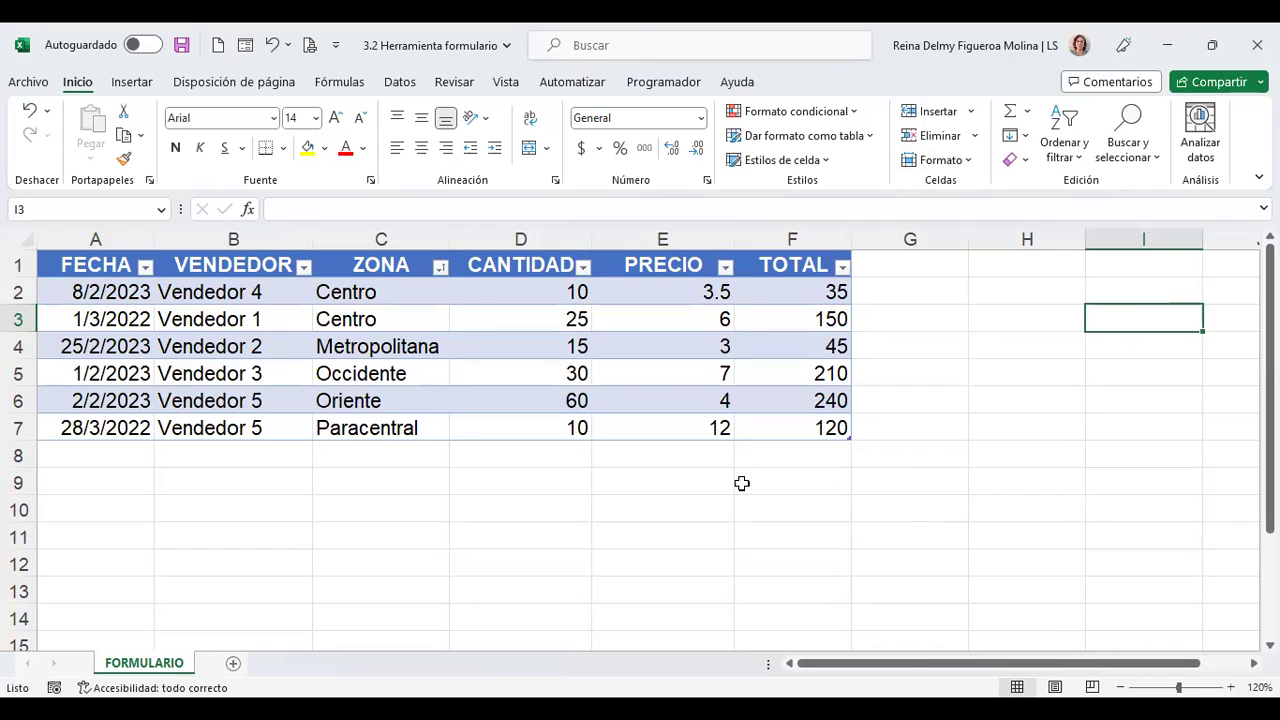
left_click(526, 427)
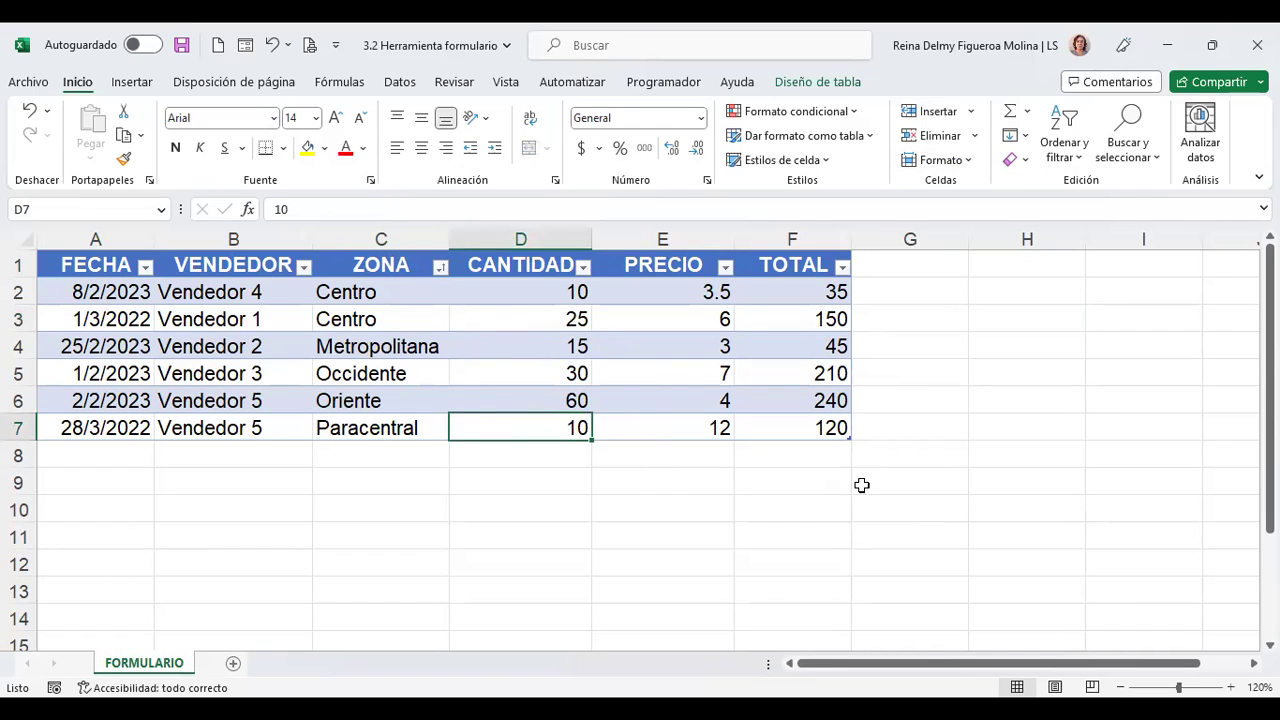
left_click(125, 477)
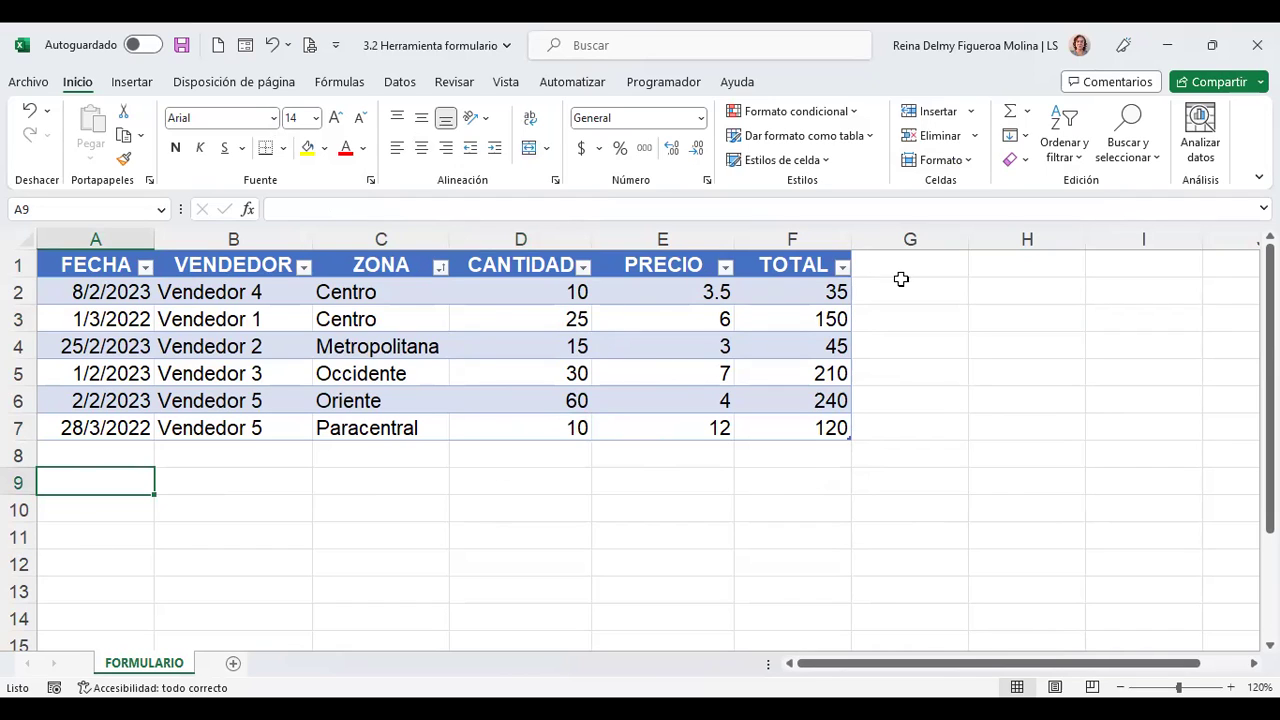
left_click(991, 292)
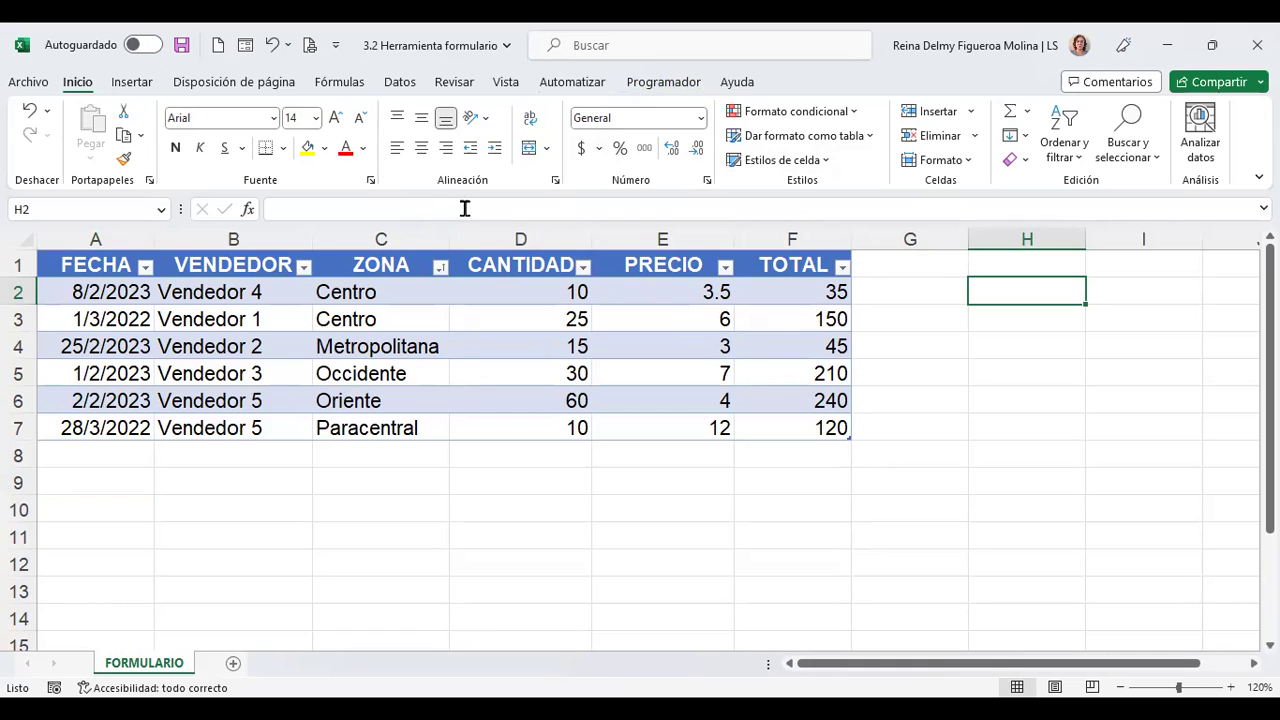
left_click(28, 84)
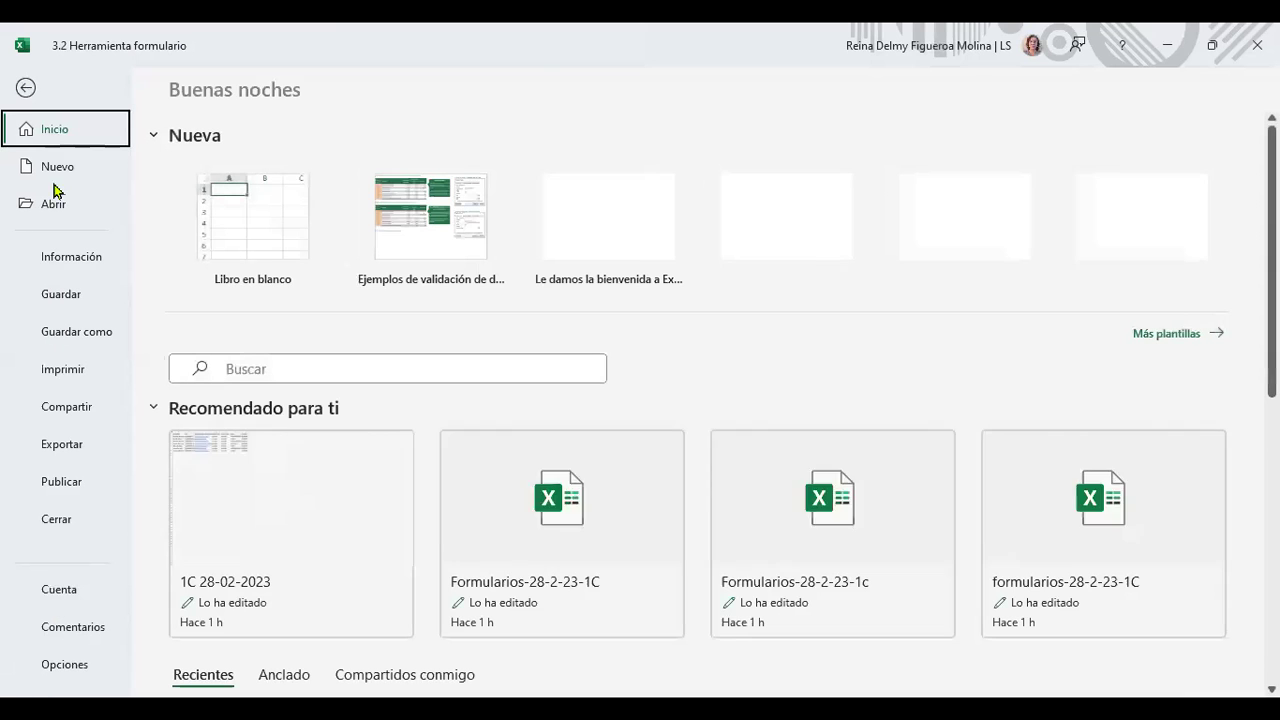
left_click(66, 665)
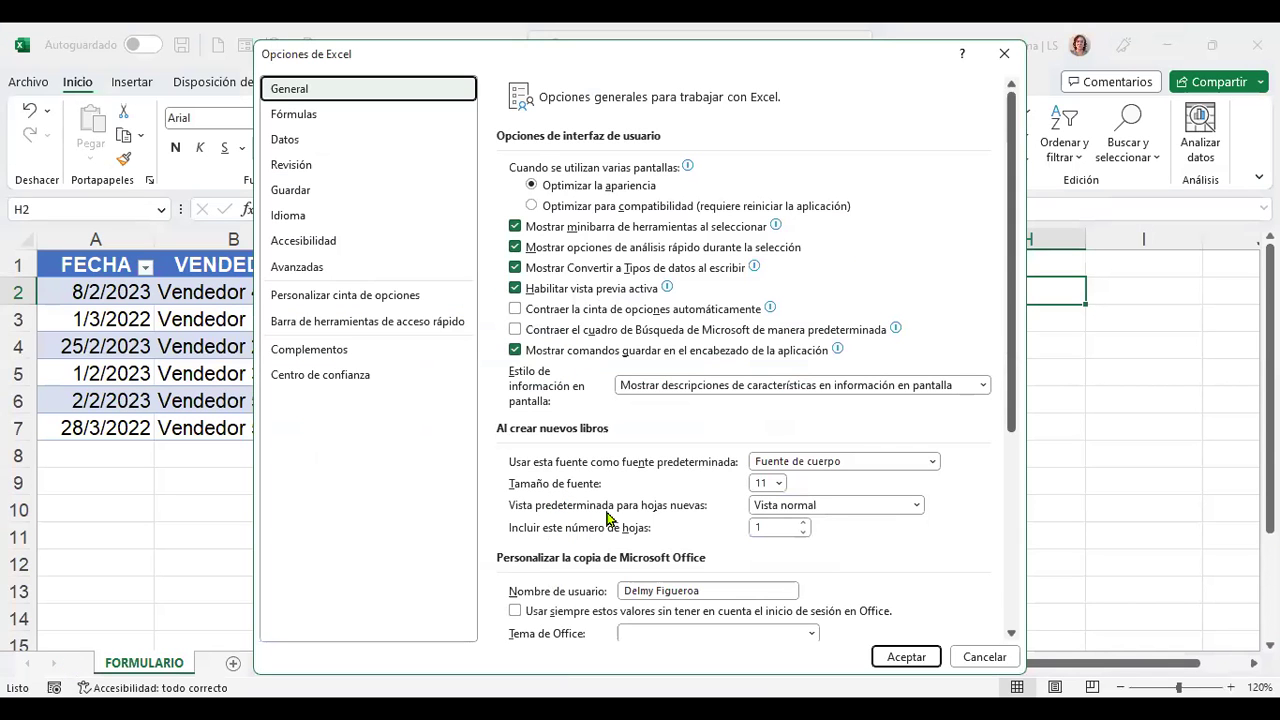
left_click(407, 303)
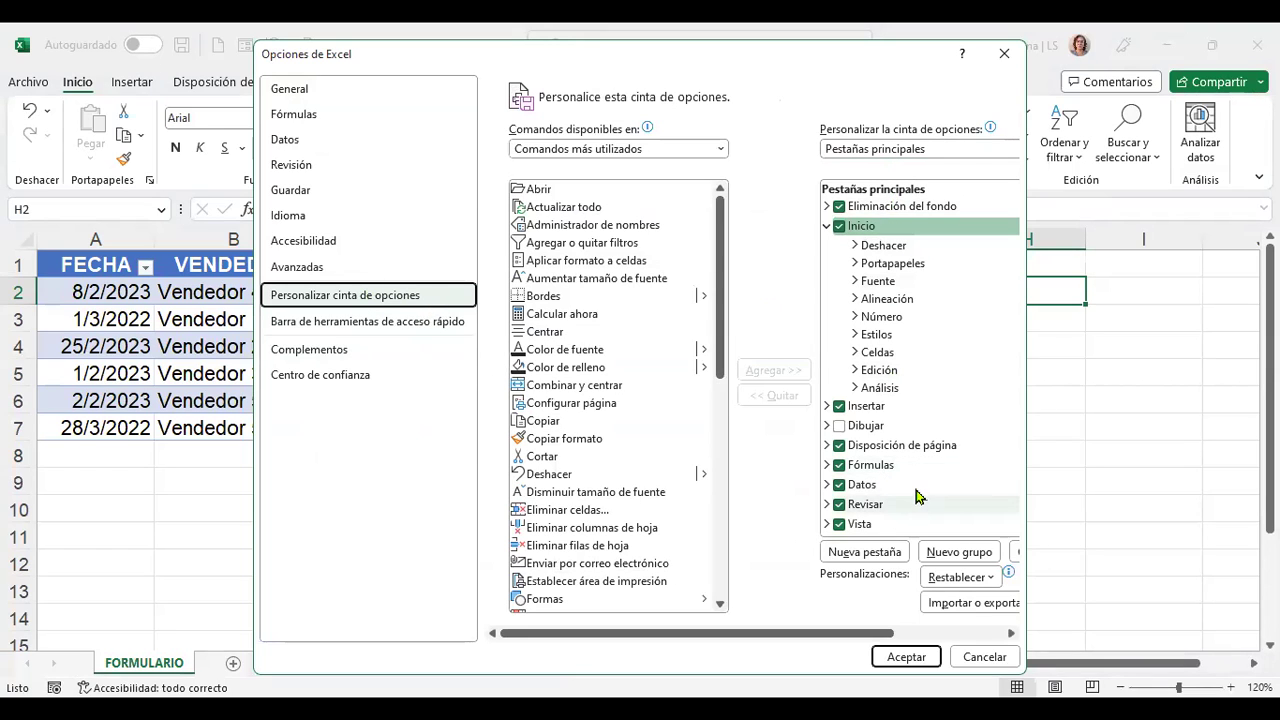
scroll(918, 497, "down", 2)
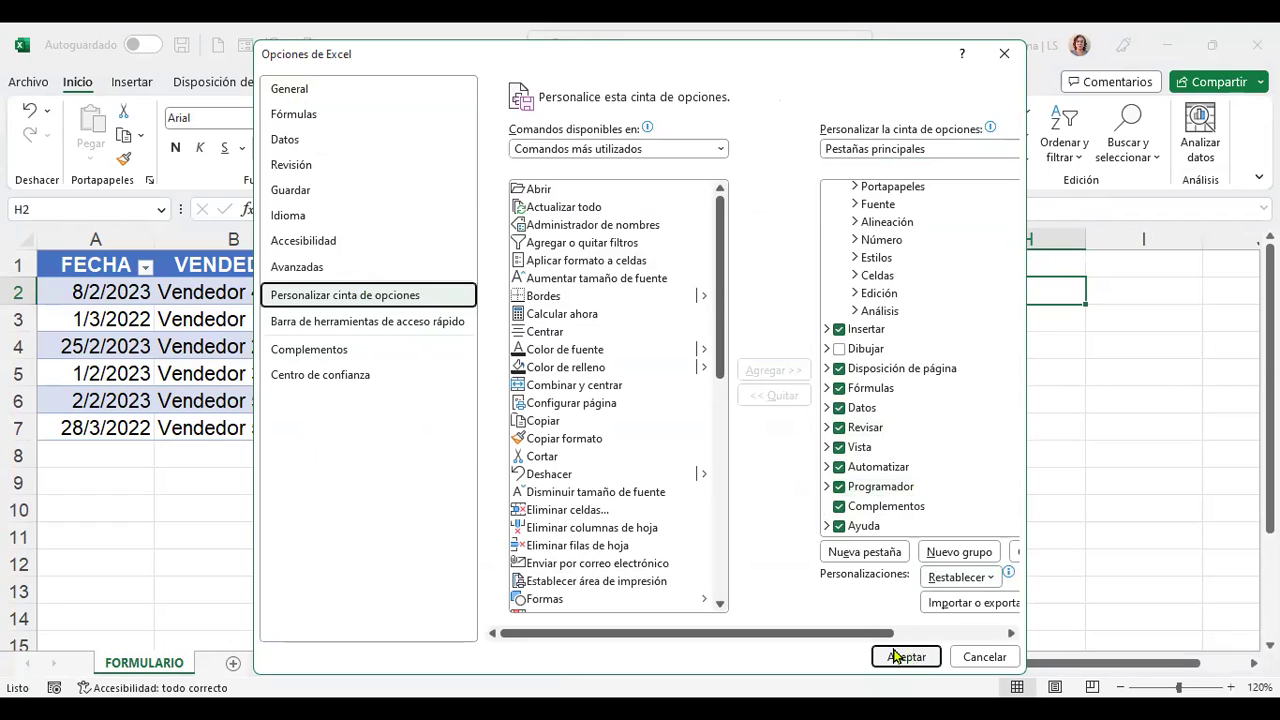
left_click(1003, 666)
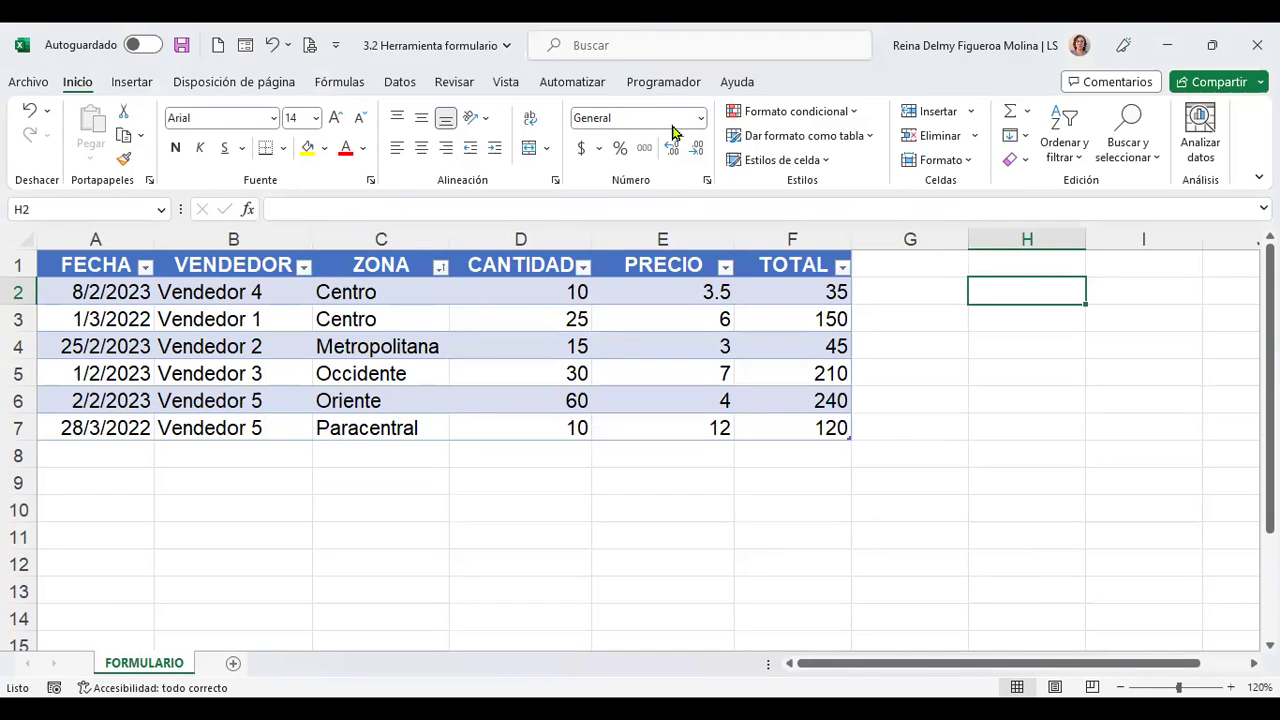
Step: Show the Programador tab and open its Insertar gallery of form and ActiveX controls
left_click(657, 84)
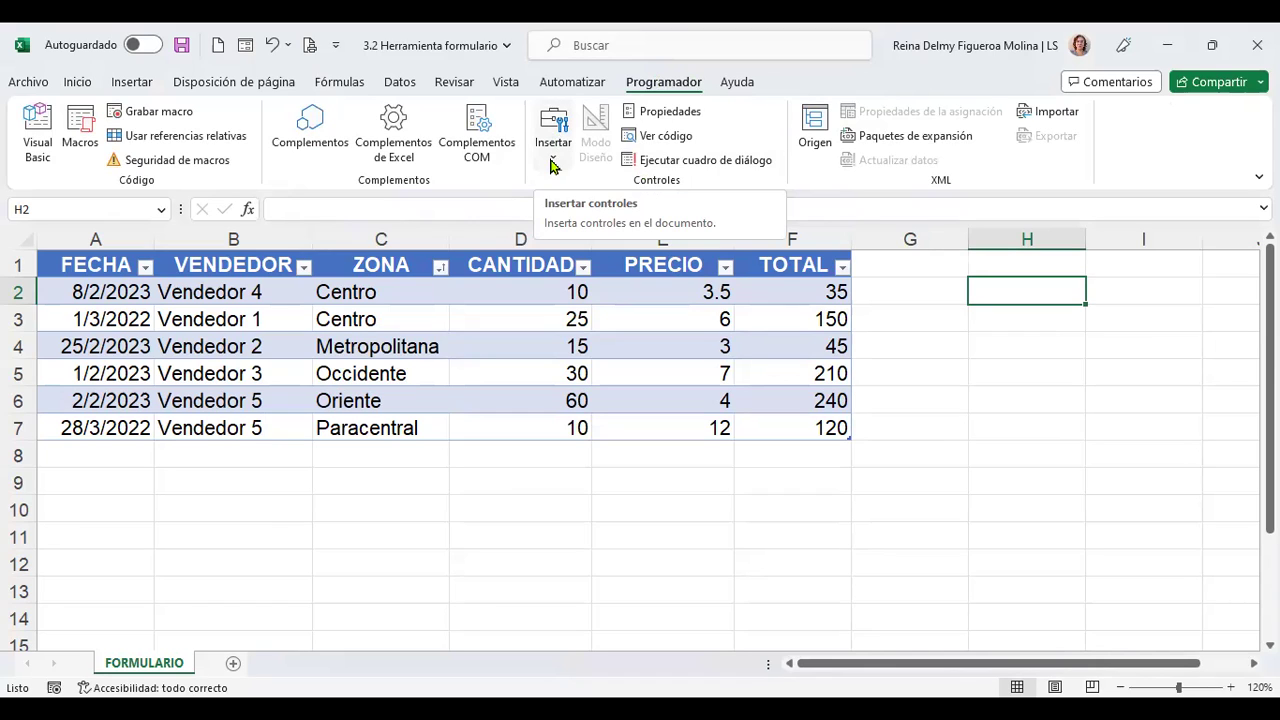
left_click(551, 165)
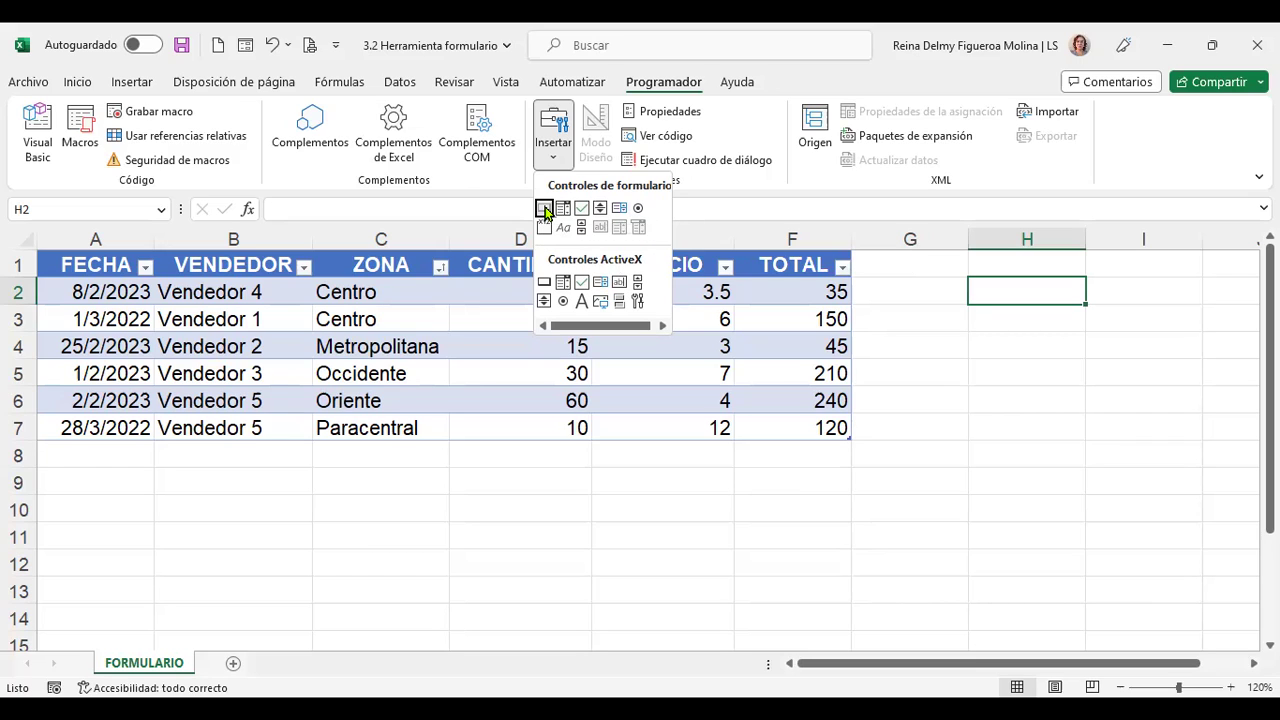
Step: Draw a Botón form button around cell A10 without assigning a macro
left_click(544, 208)
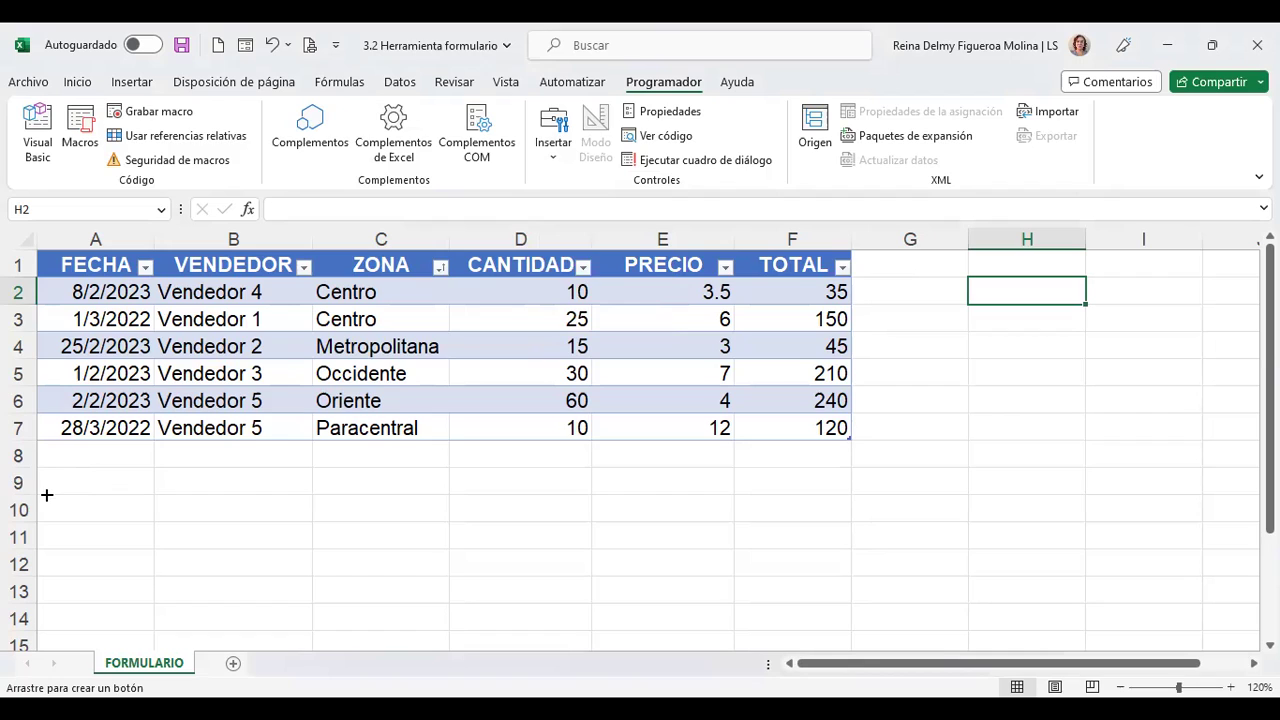
left_click_drag(54, 493, 146, 522)
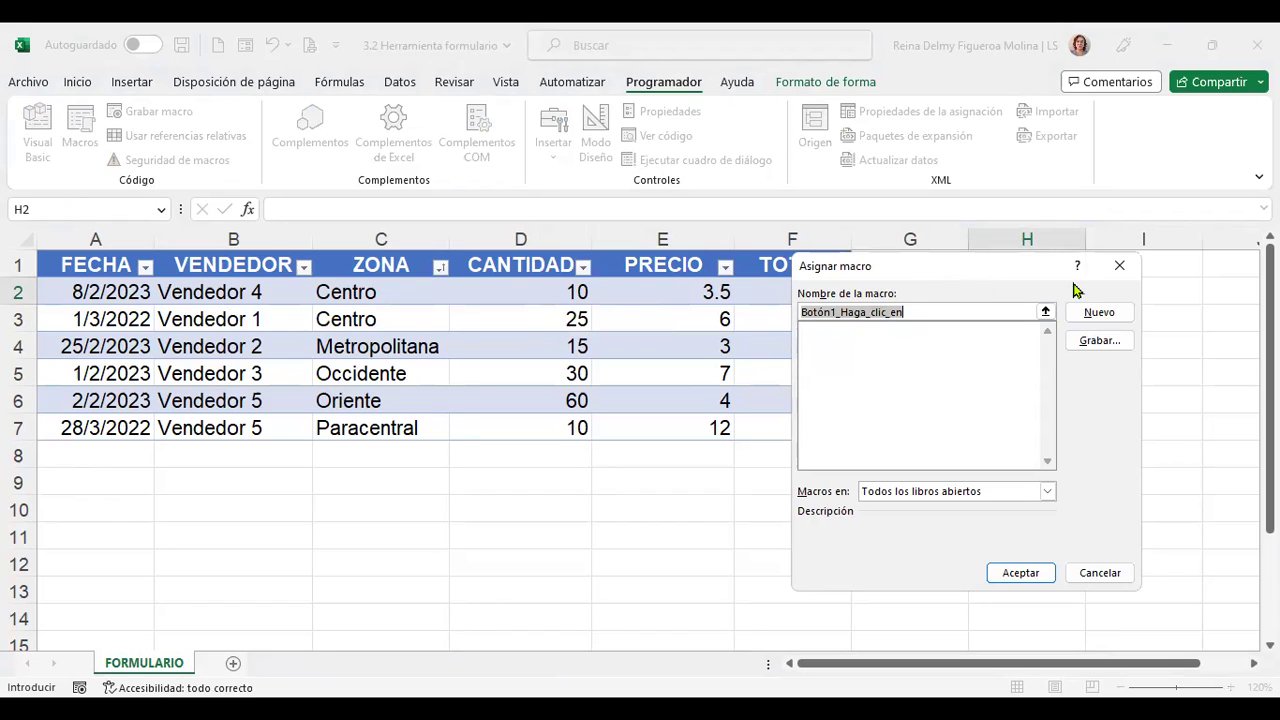
left_click(1110, 278)
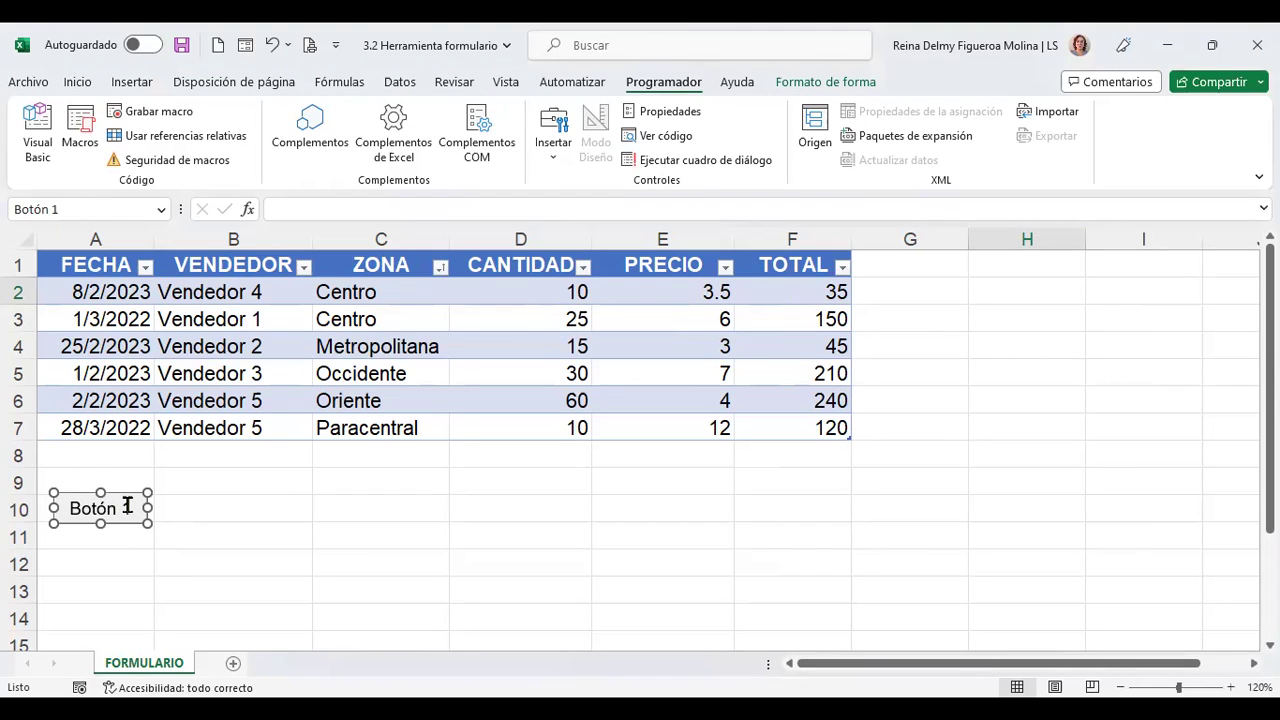
left_click(127, 507)
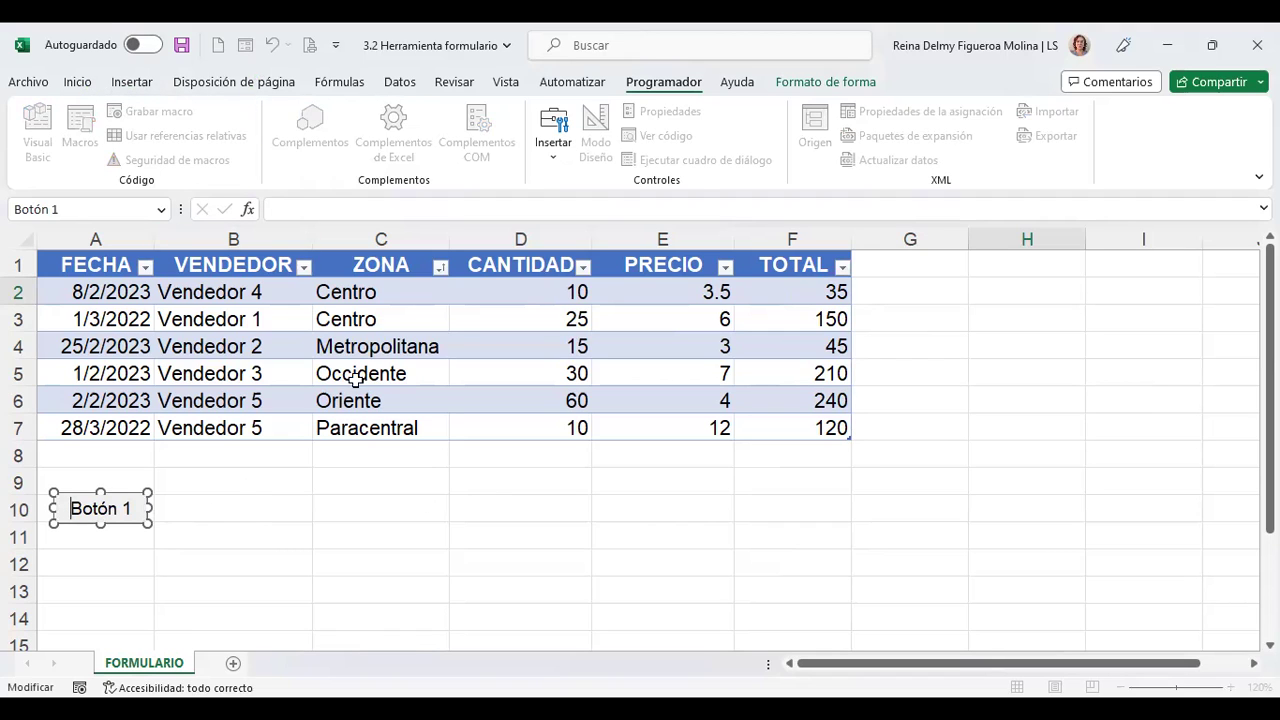
left_click(340, 345)
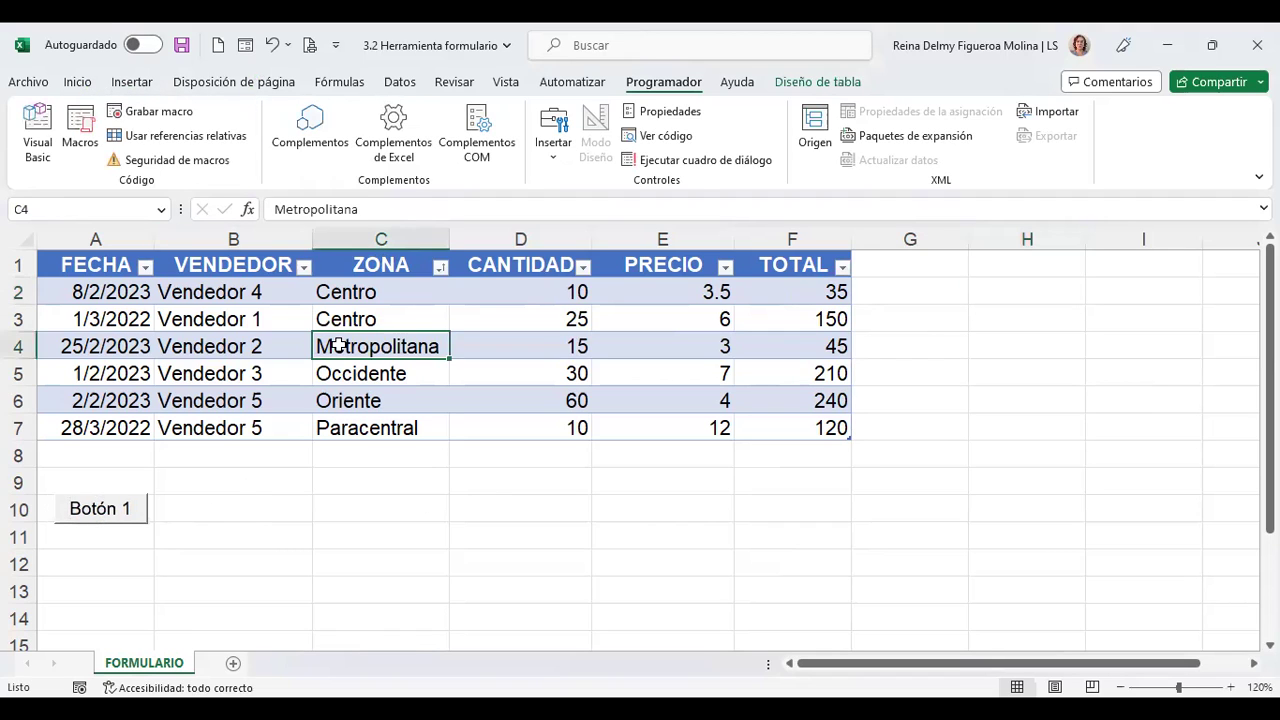
Step: Briefly open the Formulario data form, then relabel Botón 1 as 'Nuevo'
left_click(243, 47)
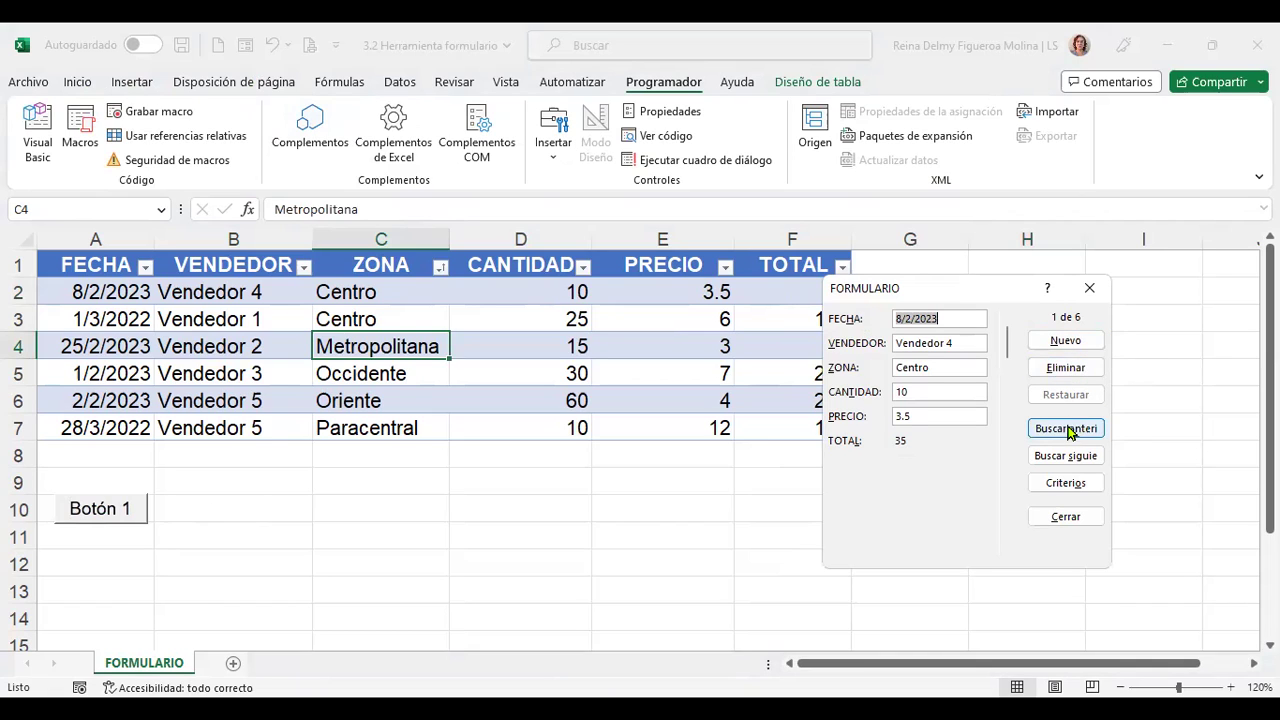
left_click(1089, 289)
left_click(103, 506, "ctrl")
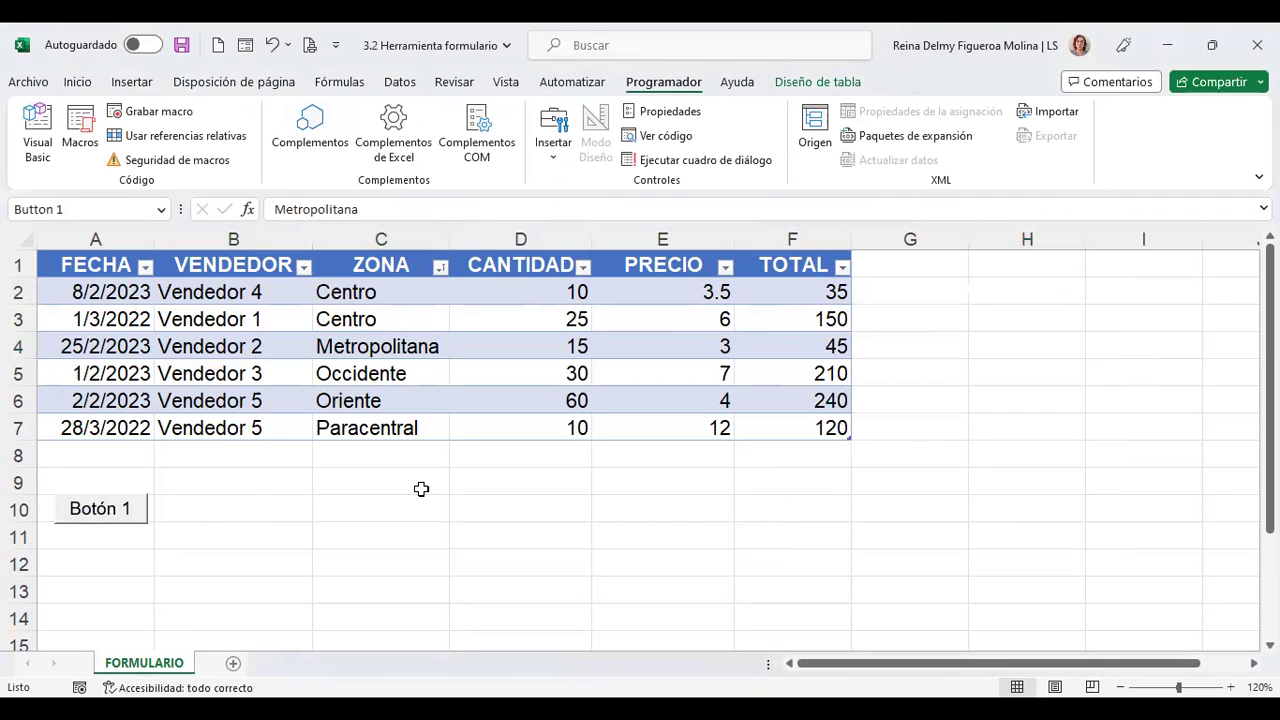
left_click(113, 510)
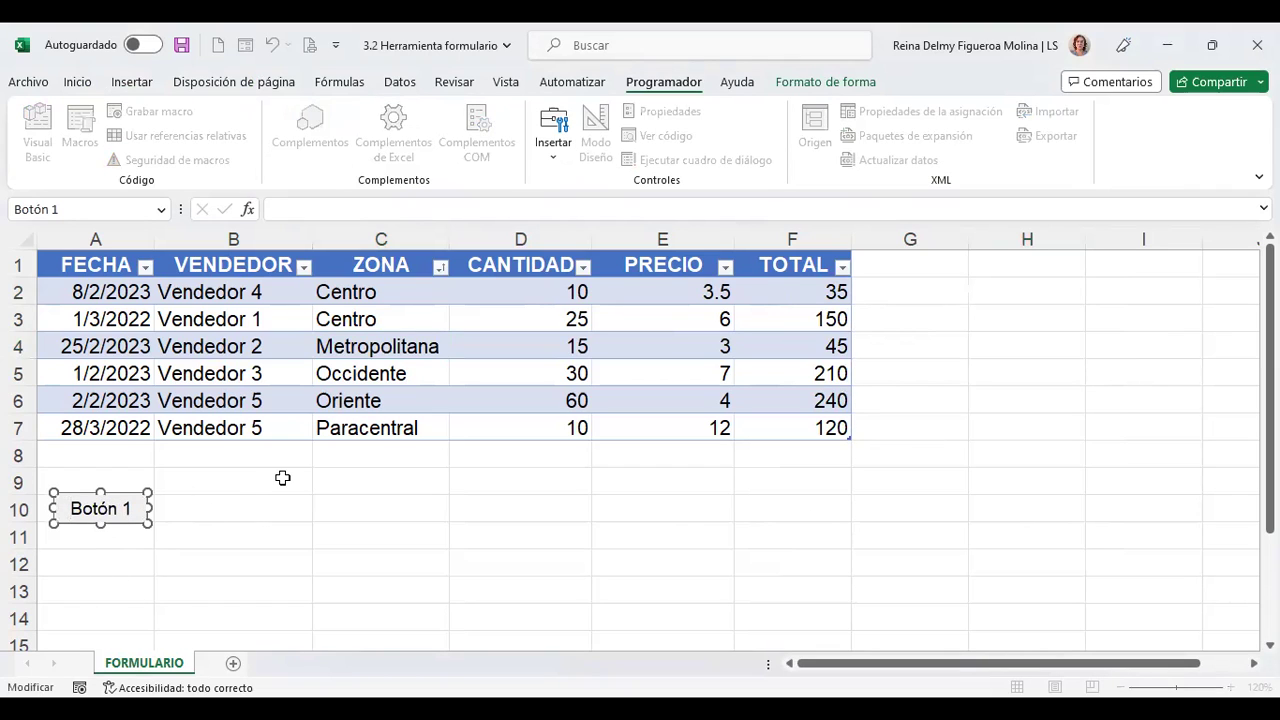
key("shift+Right")
key("shift+Right")
key("shift+Right")
key("shift+Right")
key("shift+Right")
key("shift+Right")
key("shift+Right")
type("Nuevo")
left_click(283, 478)
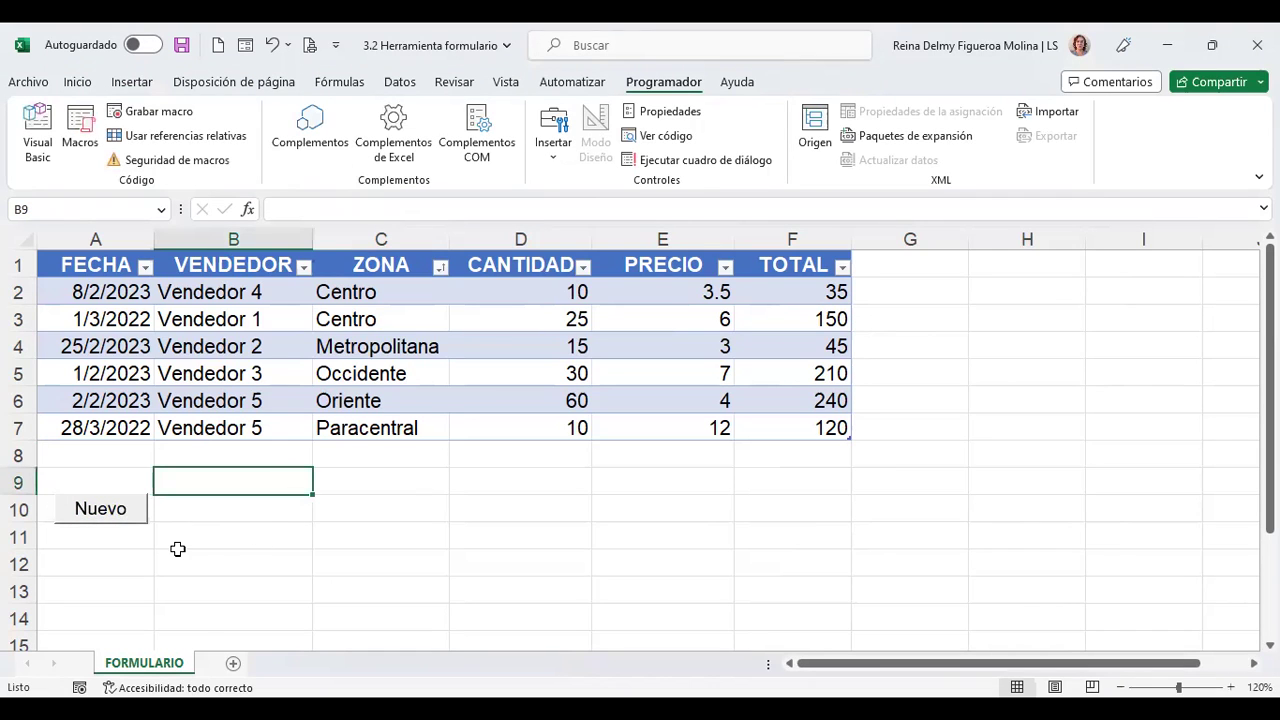
Step: Draw a Combo Box drop-down list form control across cell B10
left_click(553, 160)
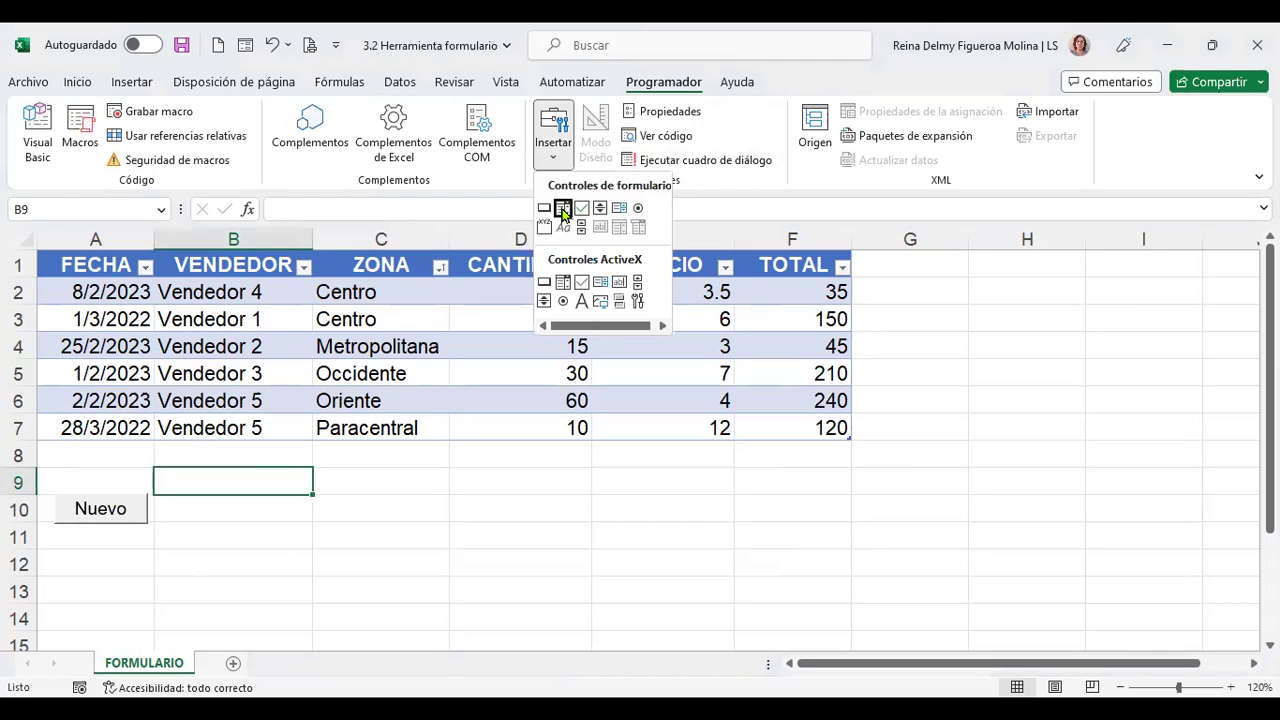
left_click(562, 210)
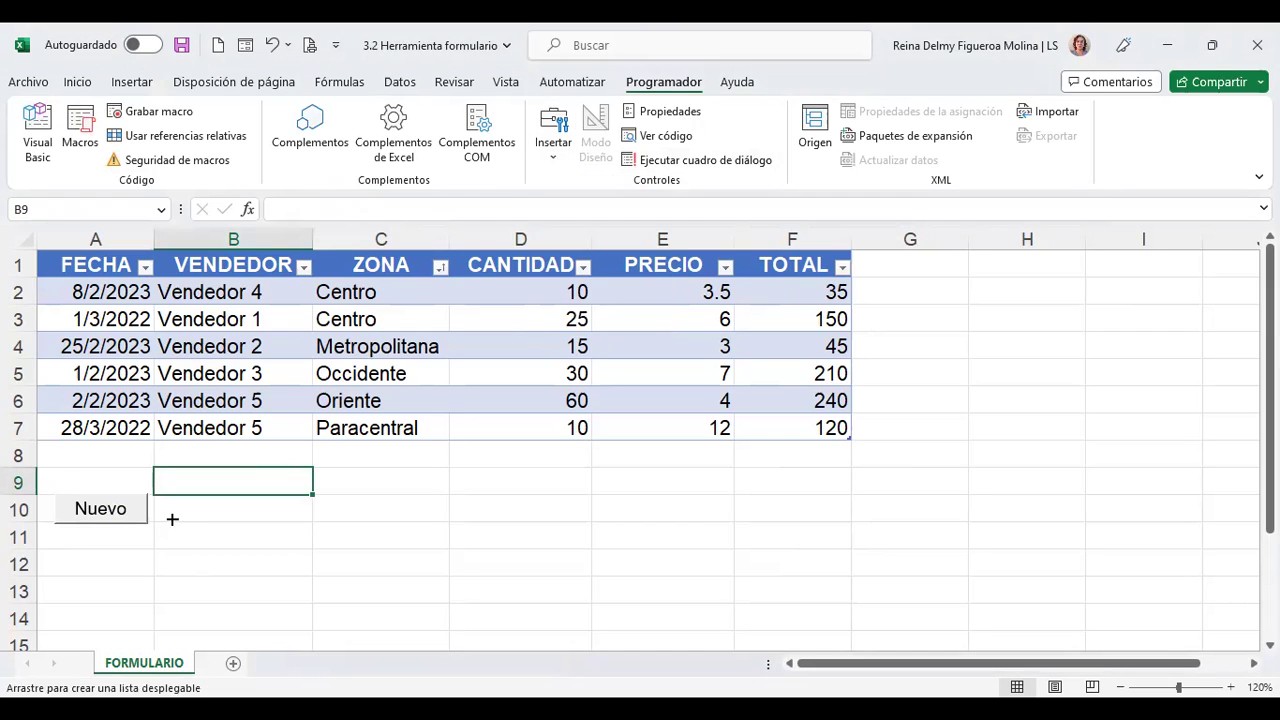
left_click_drag(159, 497, 309, 497)
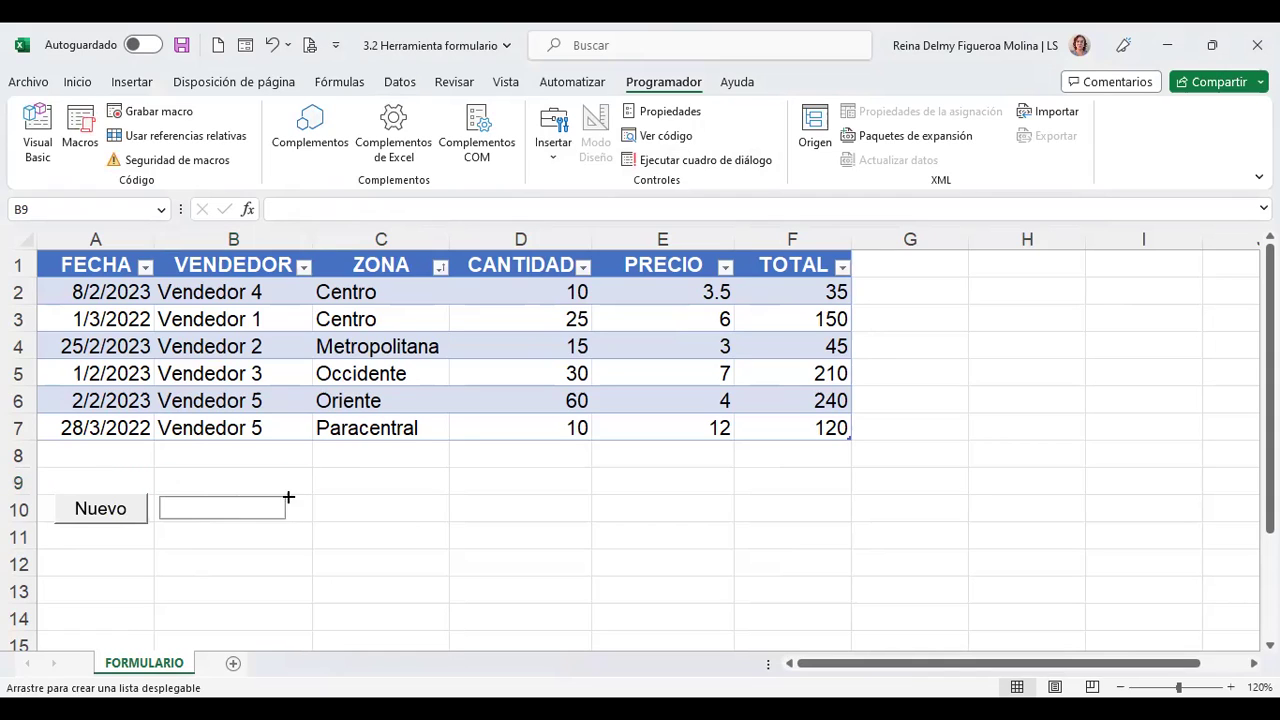
left_click(403, 509)
Step: Check that the new drop-down's list is still empty and bring up its shortcut menu
left_click(298, 511)
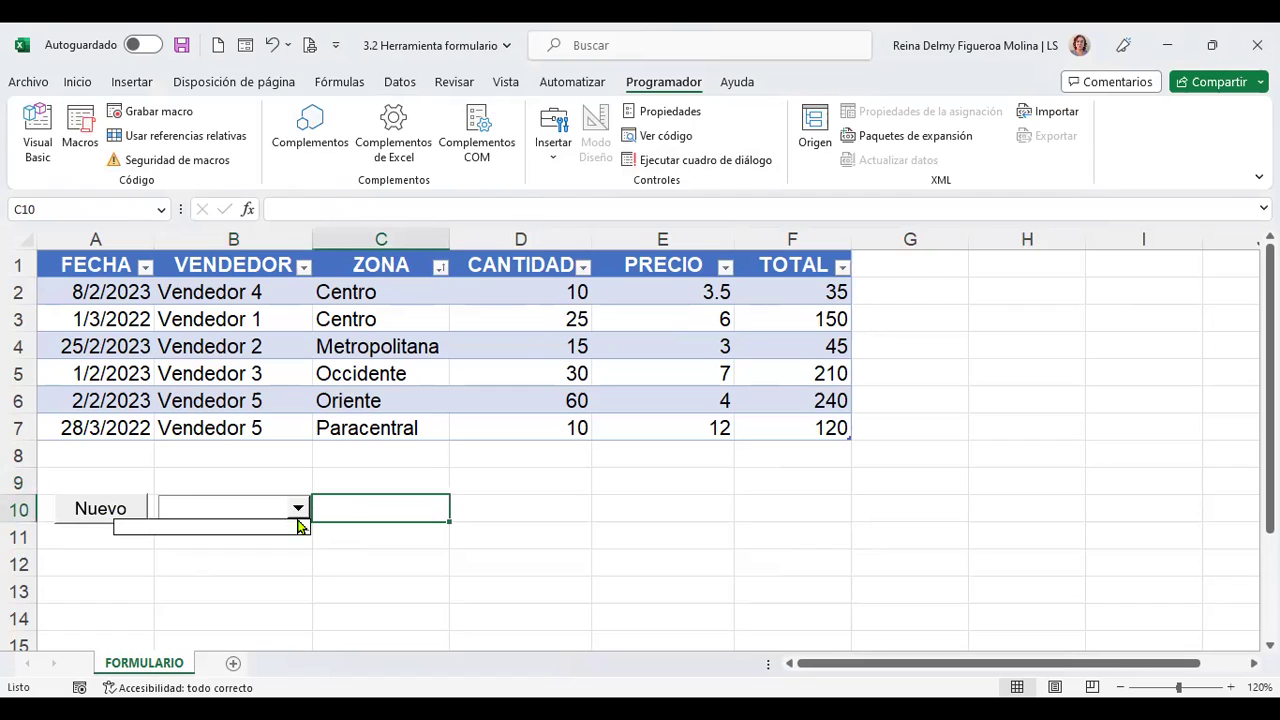
left_click(447, 553)
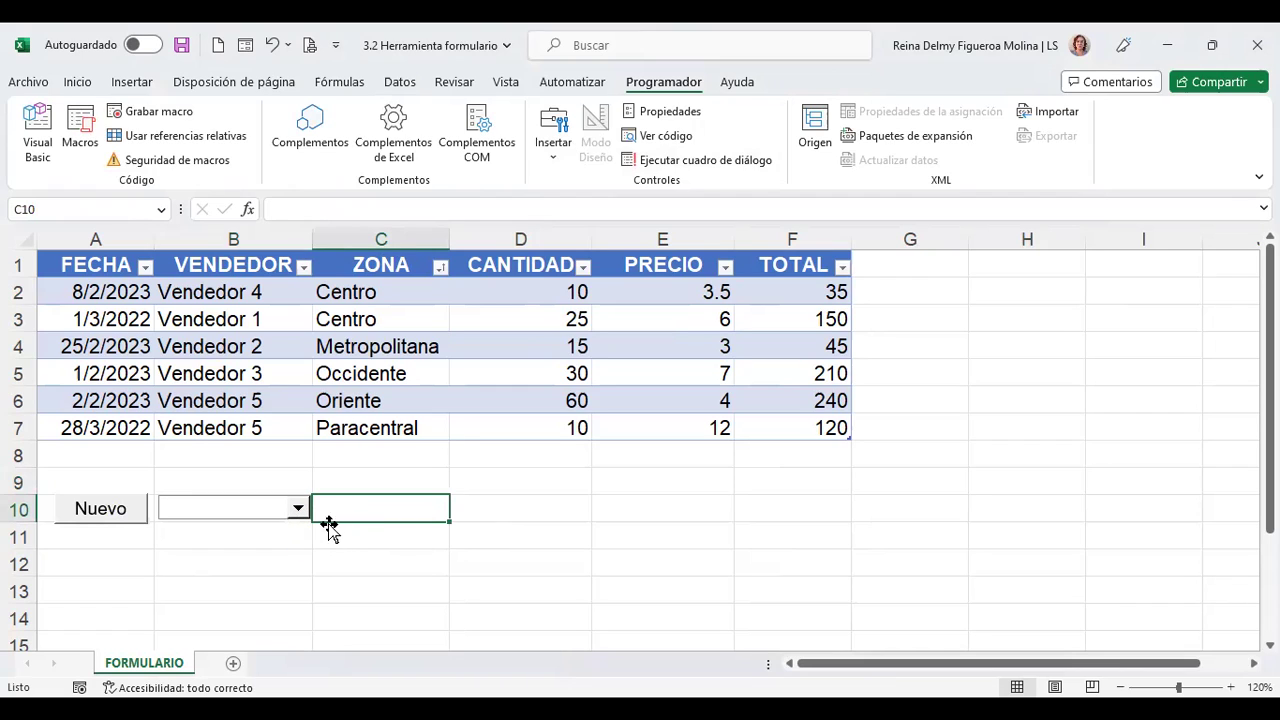
left_click(298, 511)
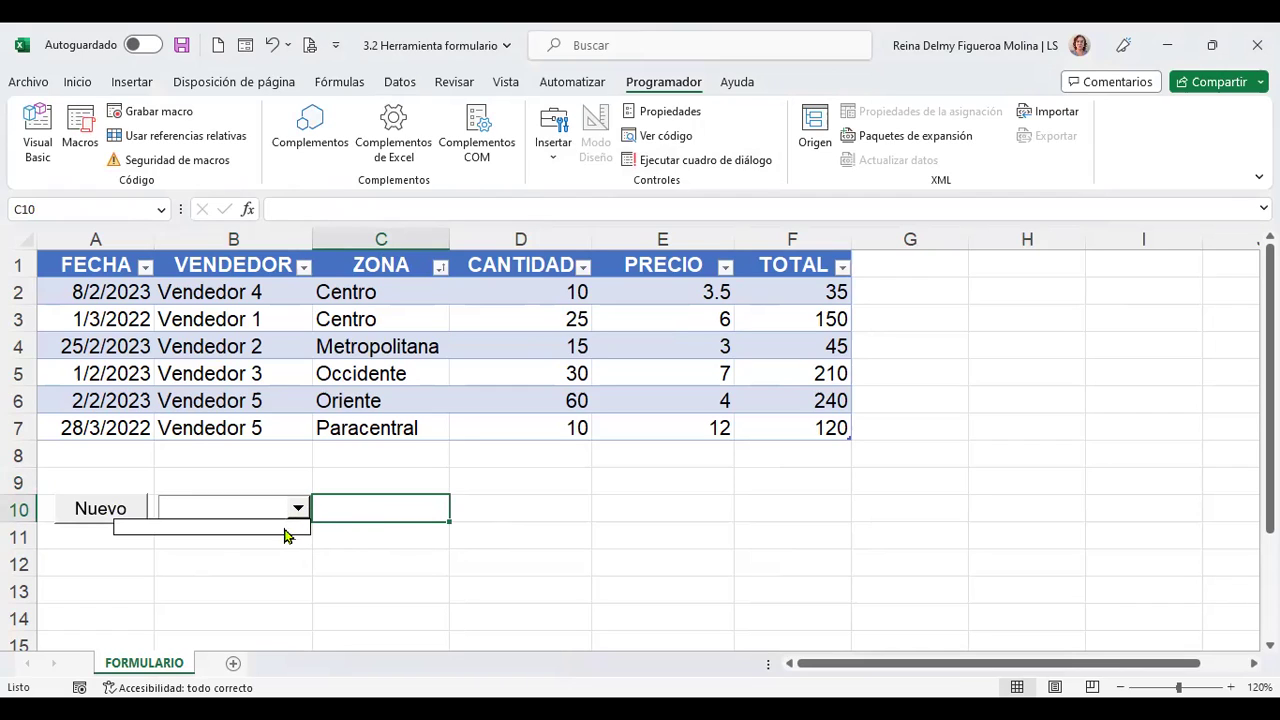
left_click(522, 552)
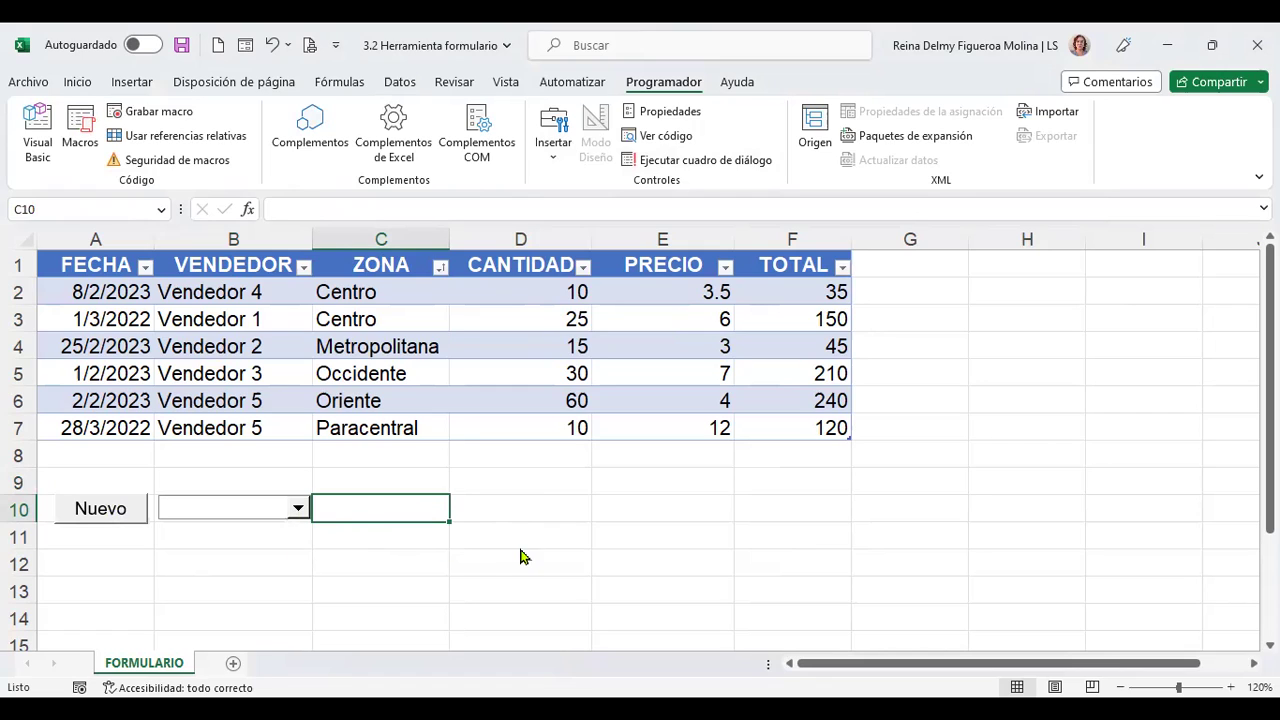
right_click(294, 511)
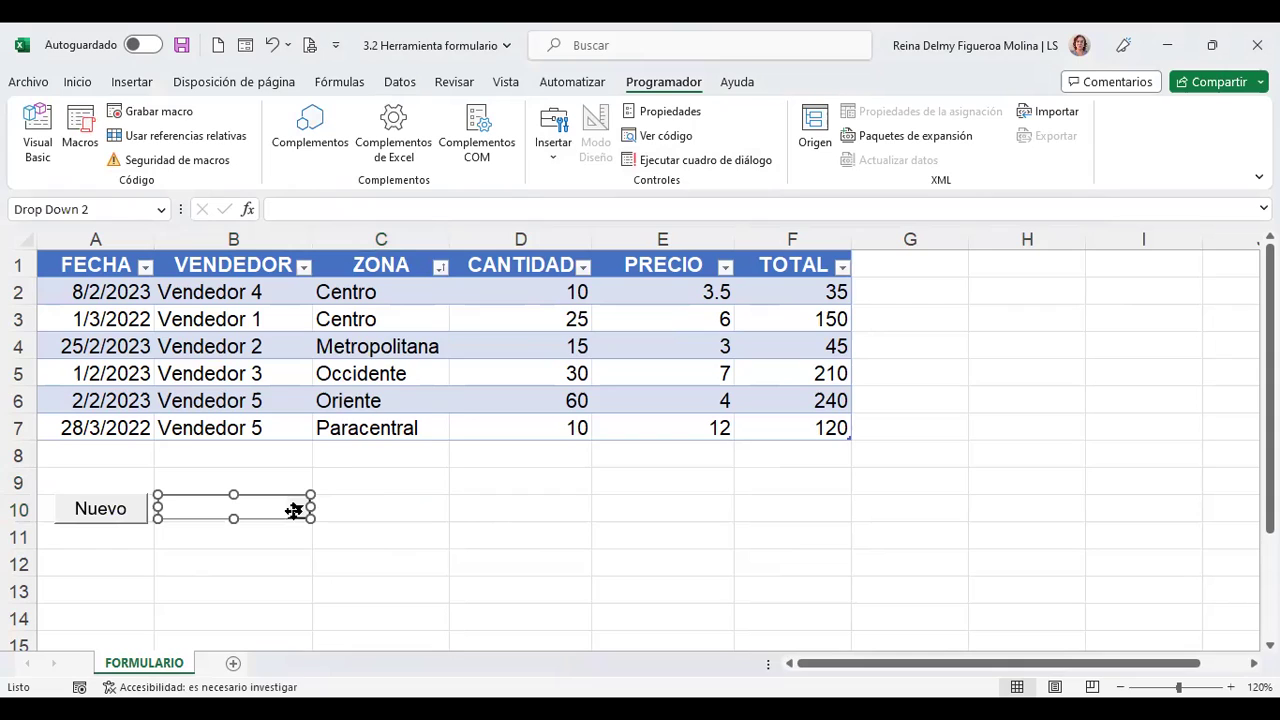
right_click(294, 511)
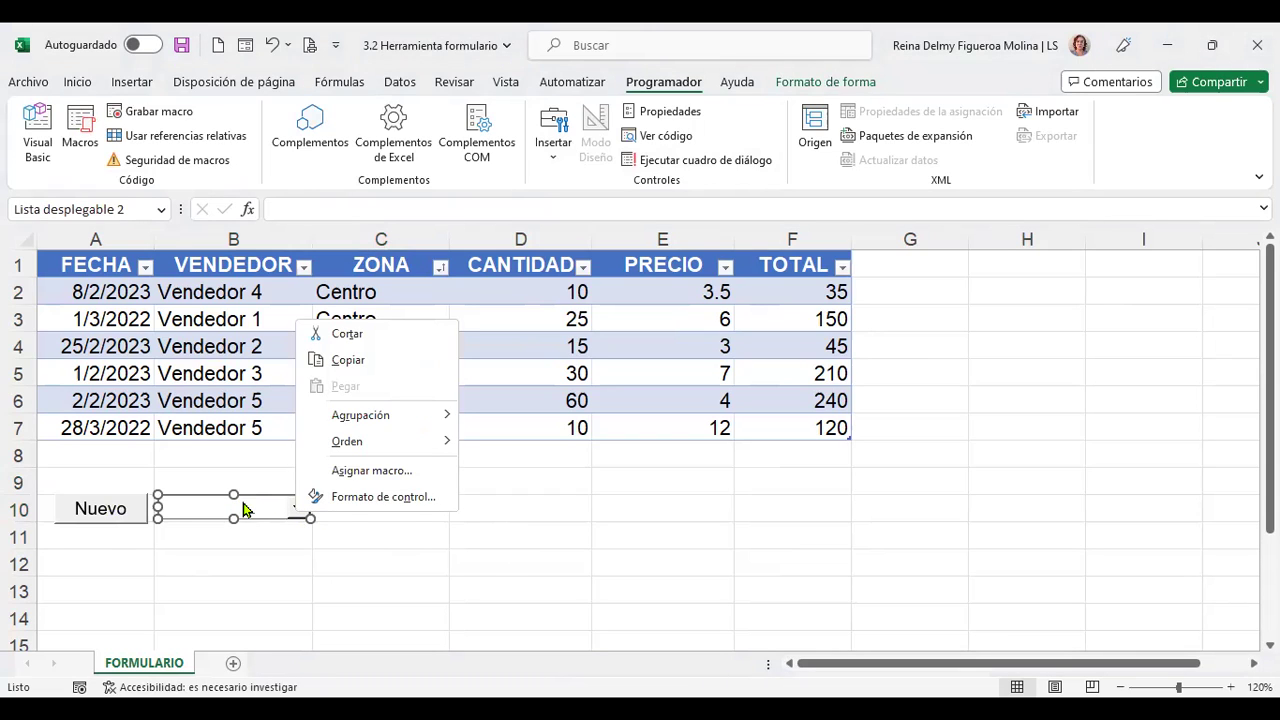
Step: In Formato de control, set input range $C$3:$C$7 and linked cell $C$10
left_click(397, 498)
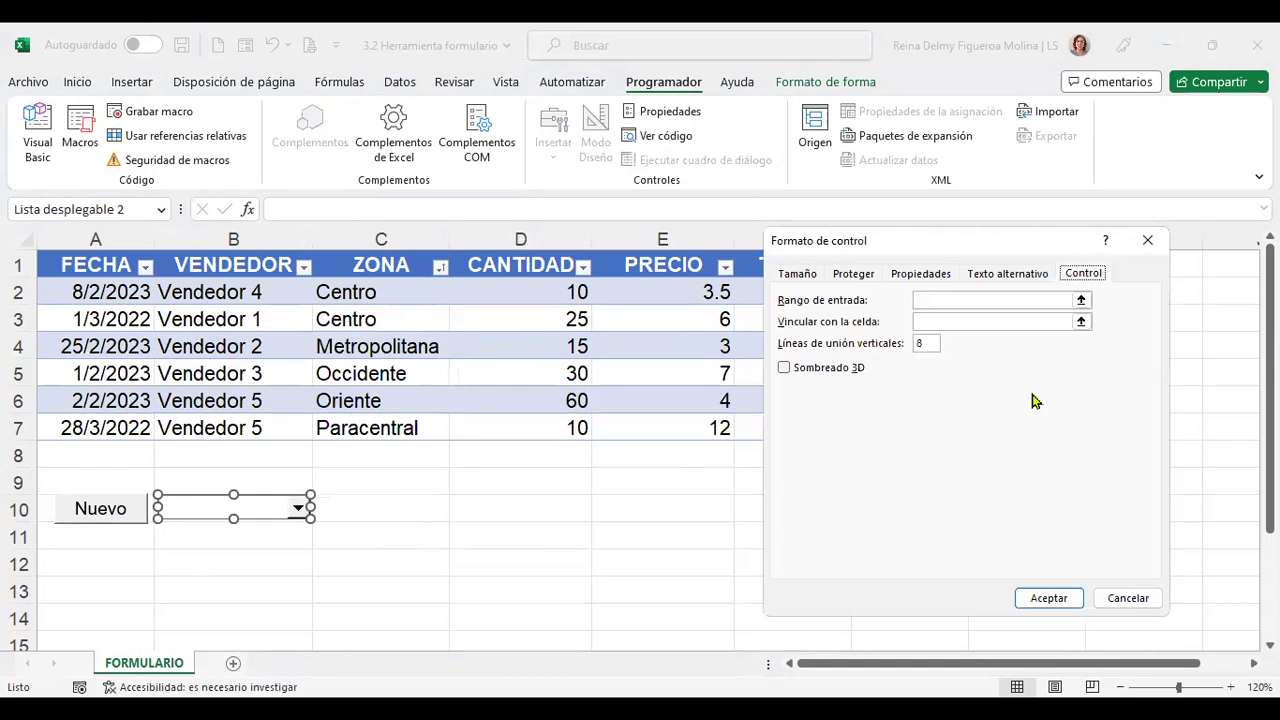
left_click(997, 298)
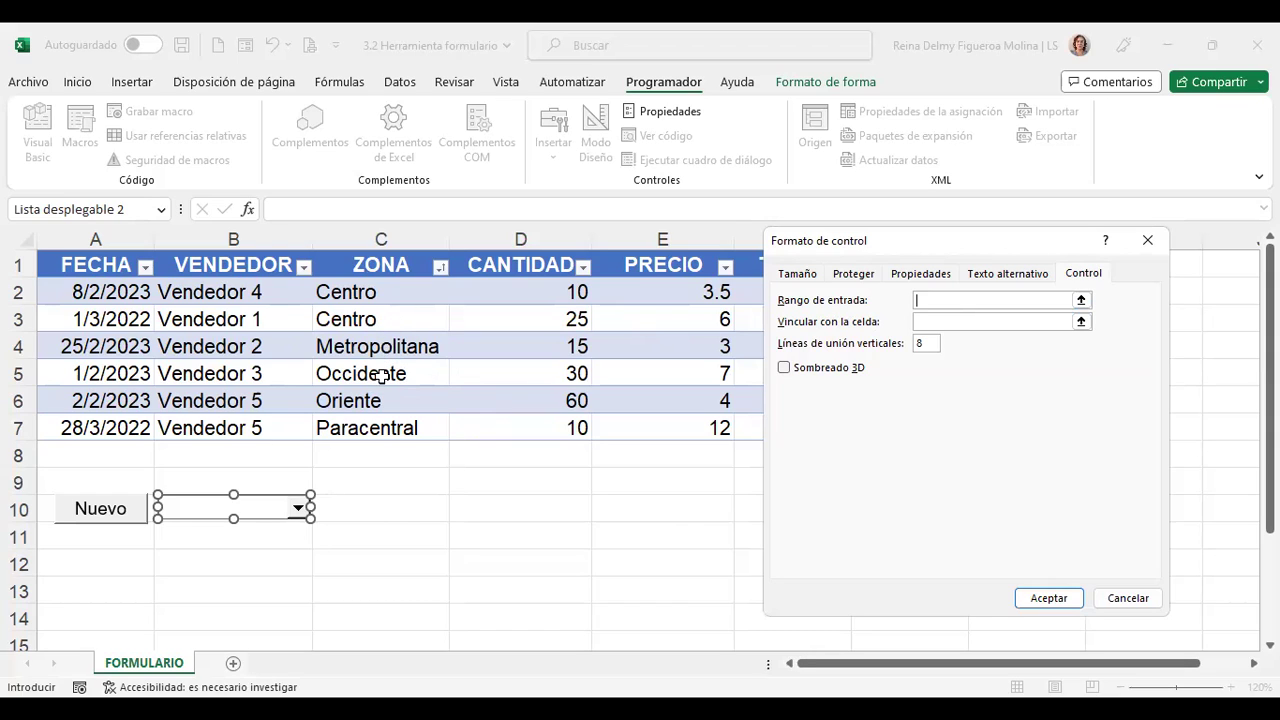
left_click(397, 318)
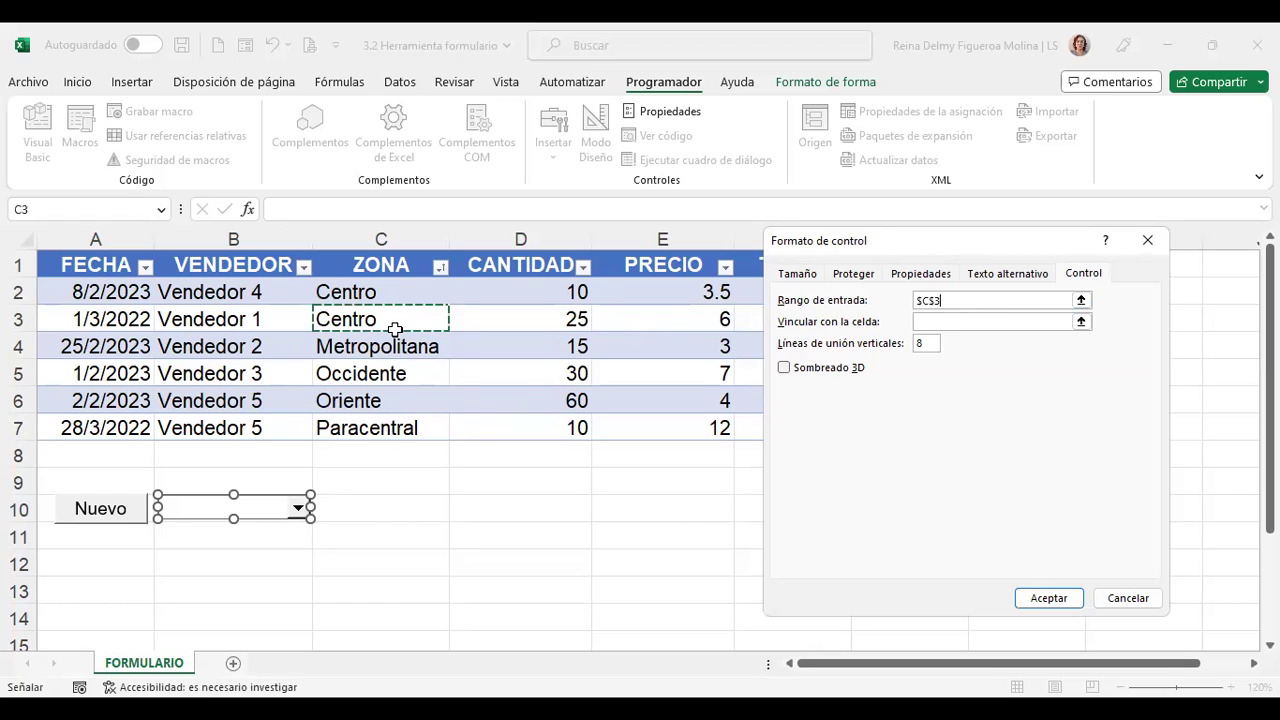
left_click_drag(397, 318, 397, 422)
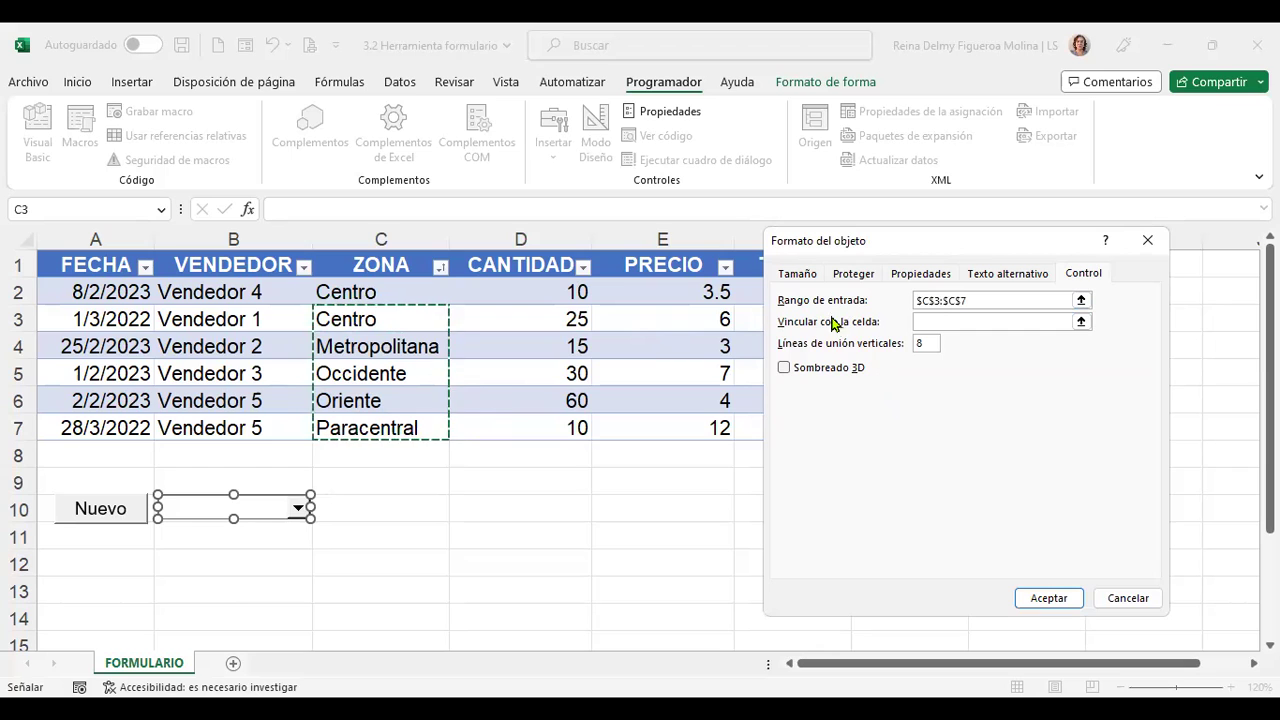
left_click(978, 320)
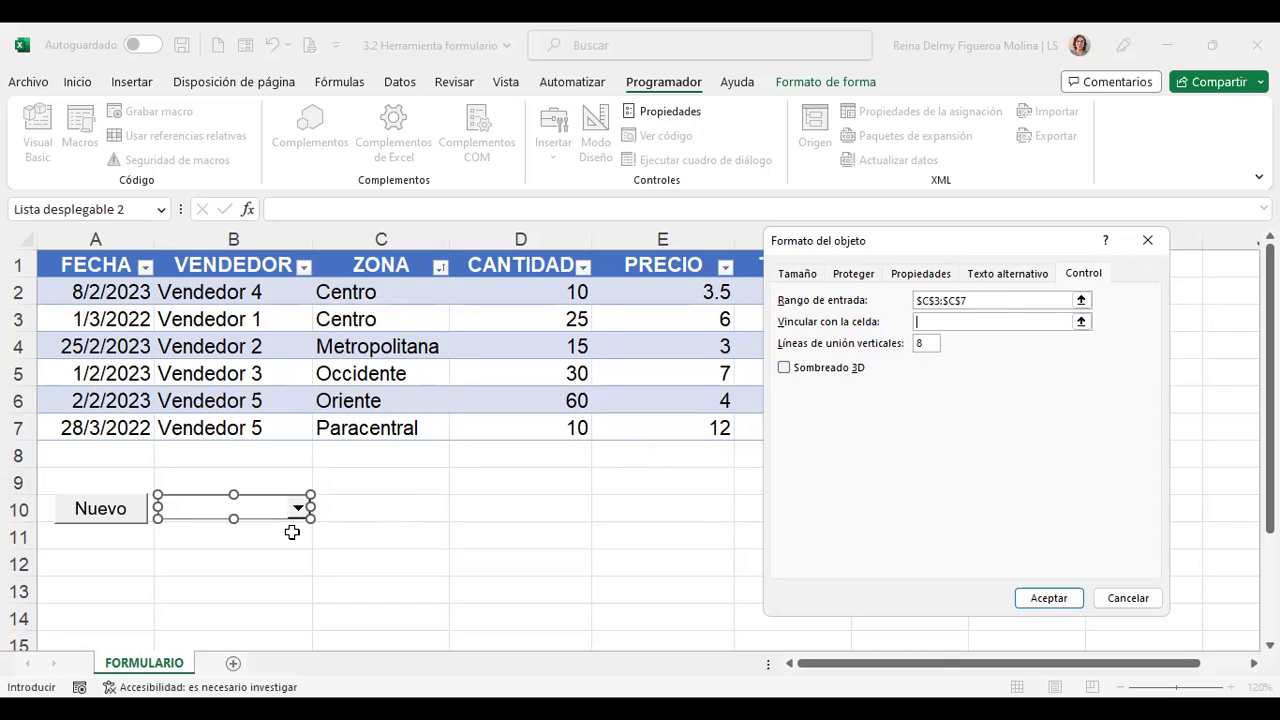
left_click(390, 506)
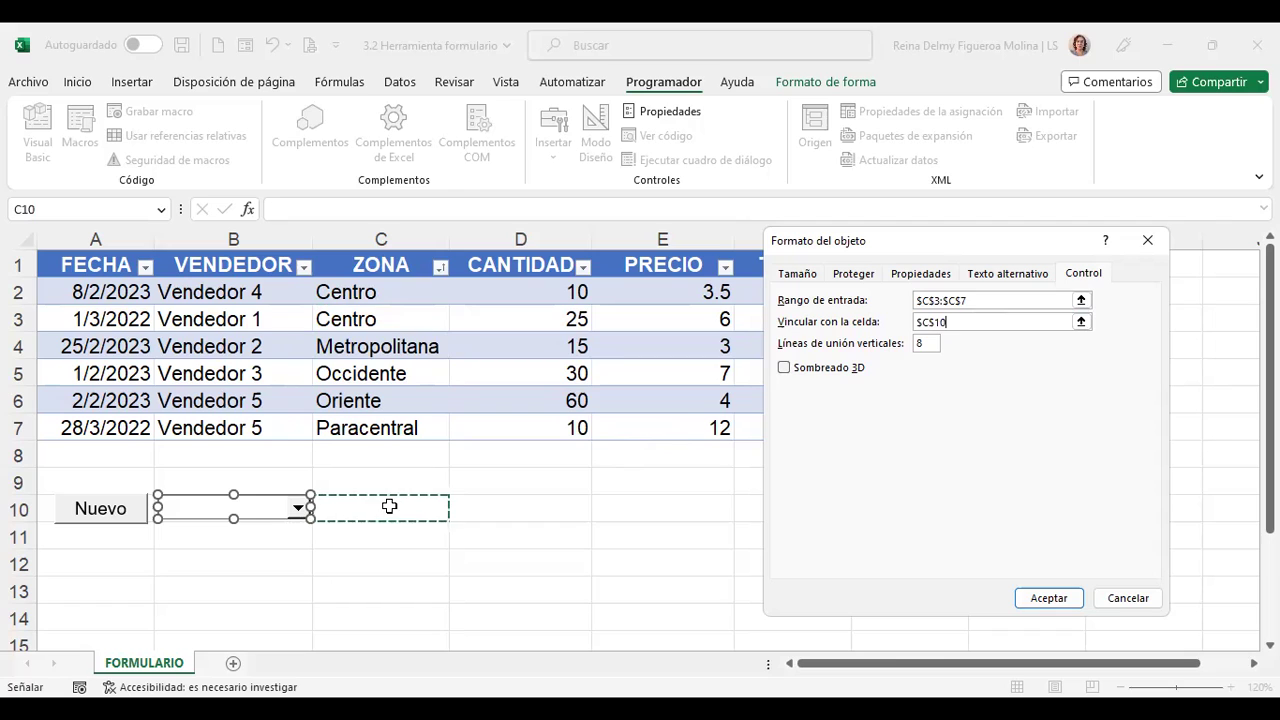
left_click(1051, 603)
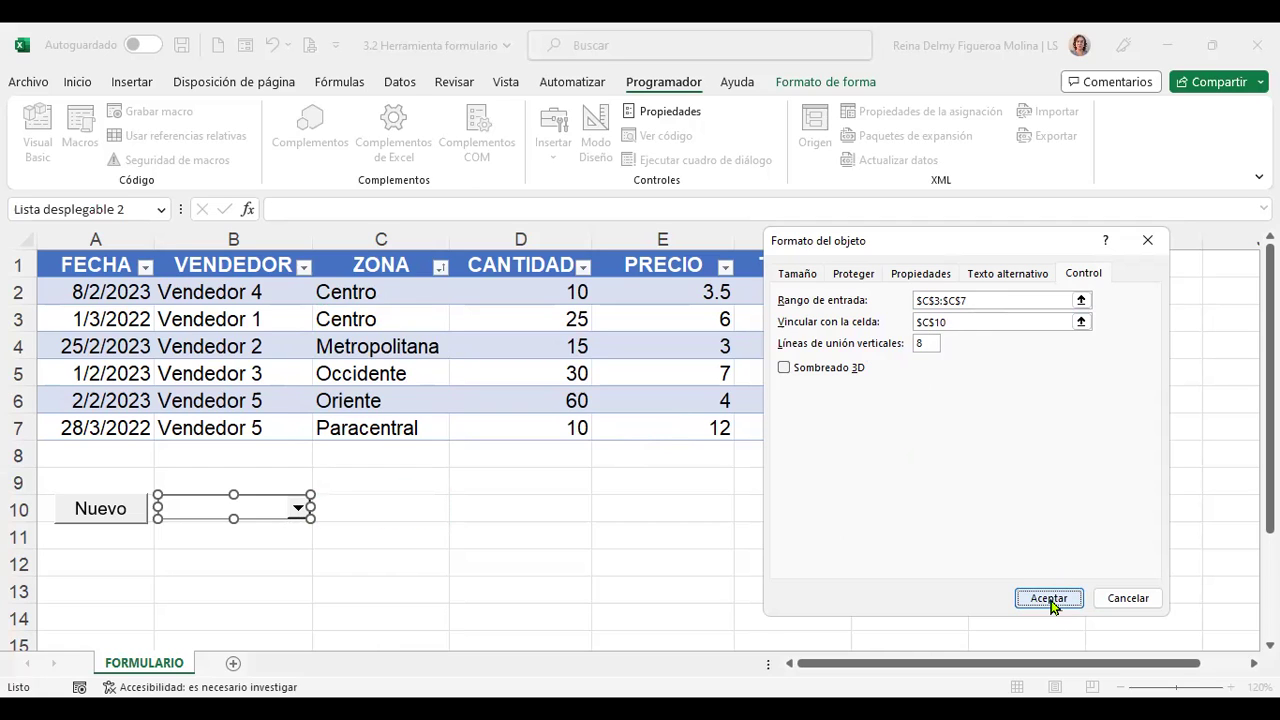
left_click(517, 563)
Step: Pick Centro, Metropolitana, Occidente, Oriente, then Paracentral, watching C10 go from 1 to 5
left_click(298, 510)
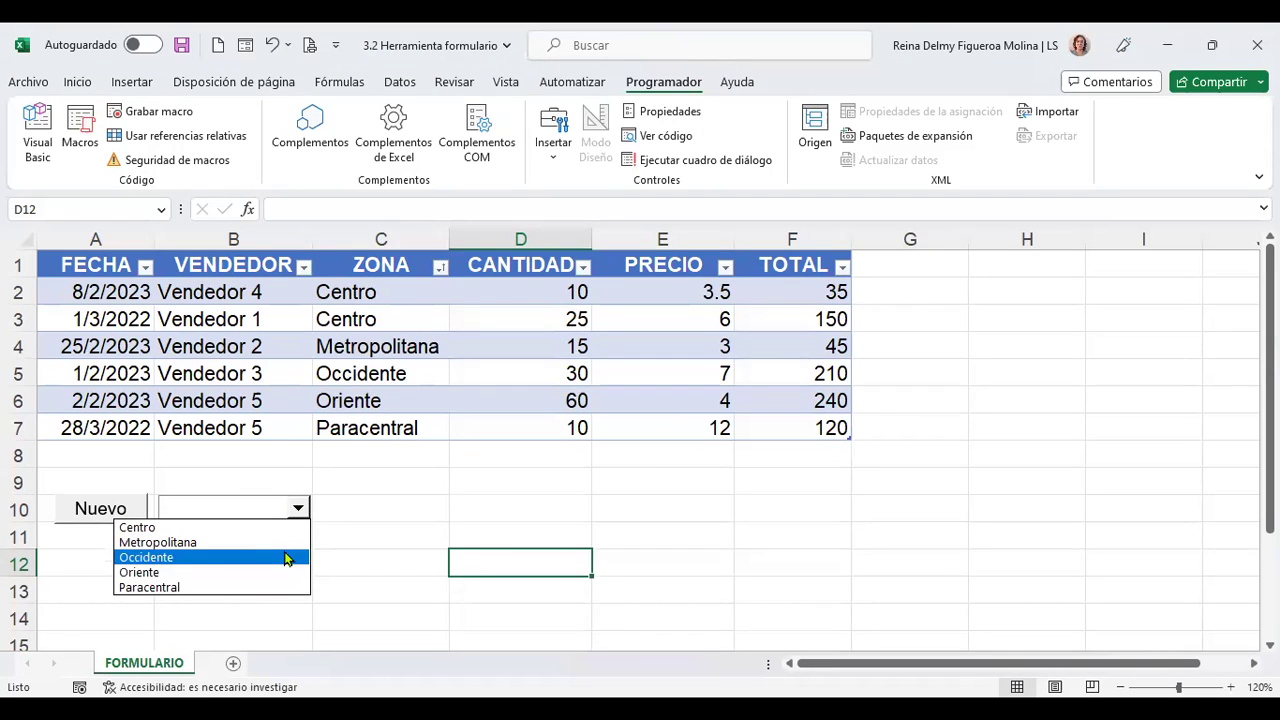
left_click(274, 532)
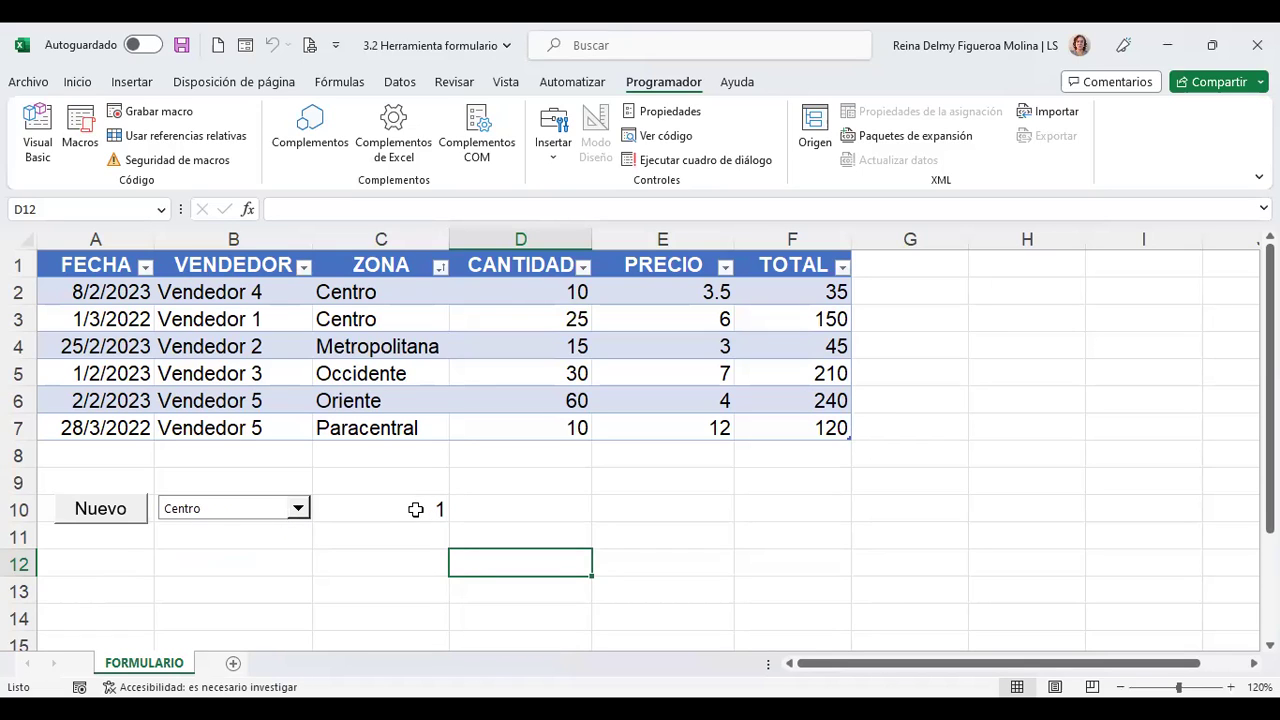
left_click(414, 508)
left_click(298, 508)
left_click(202, 534)
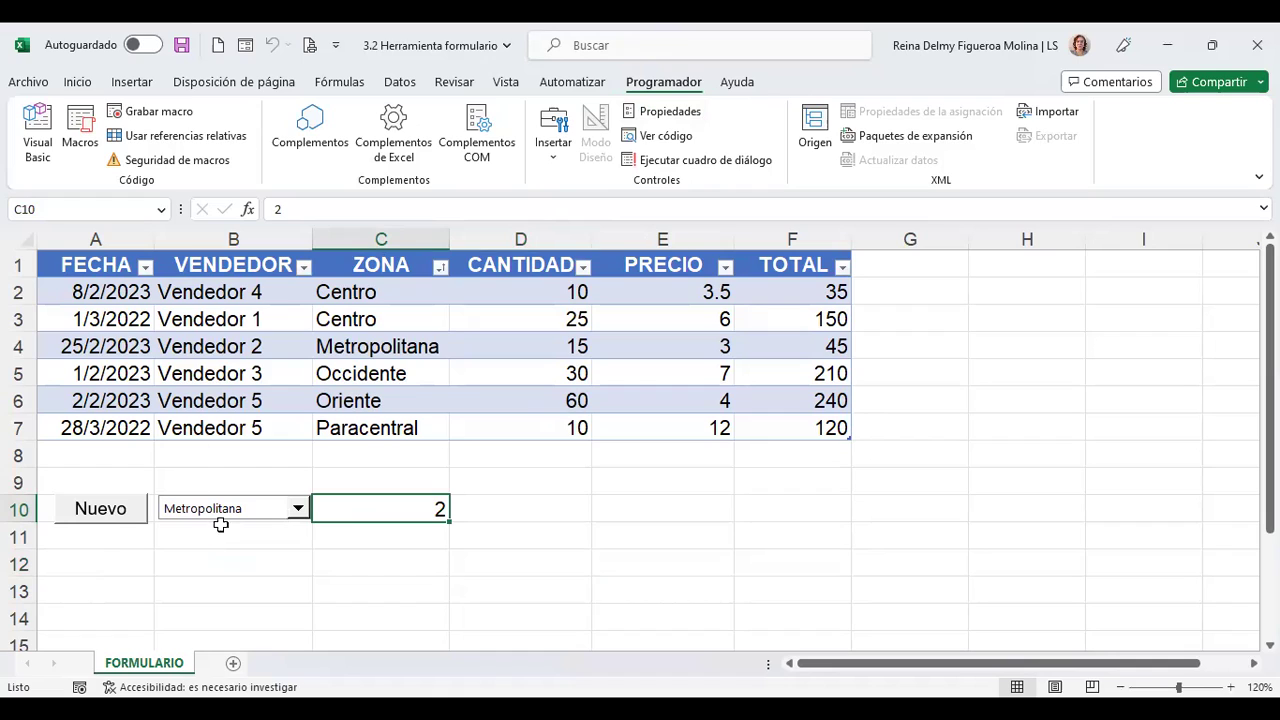
left_click(295, 514)
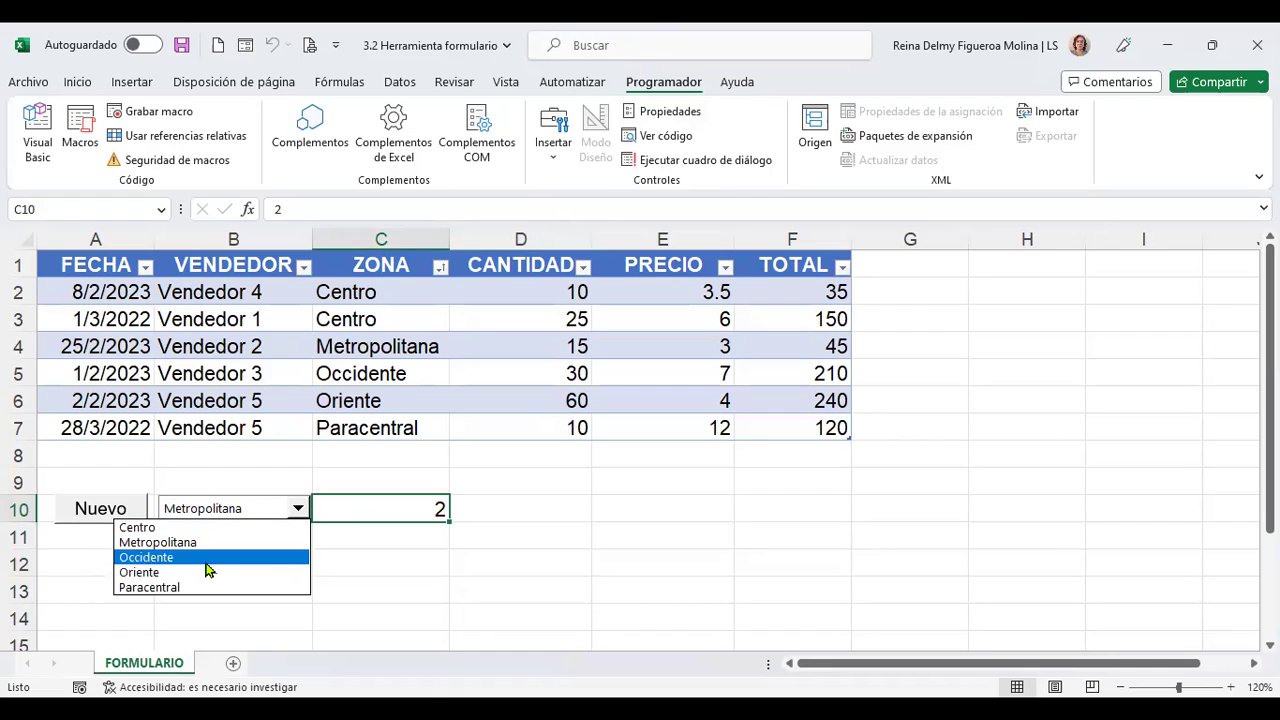
left_click(202, 555)
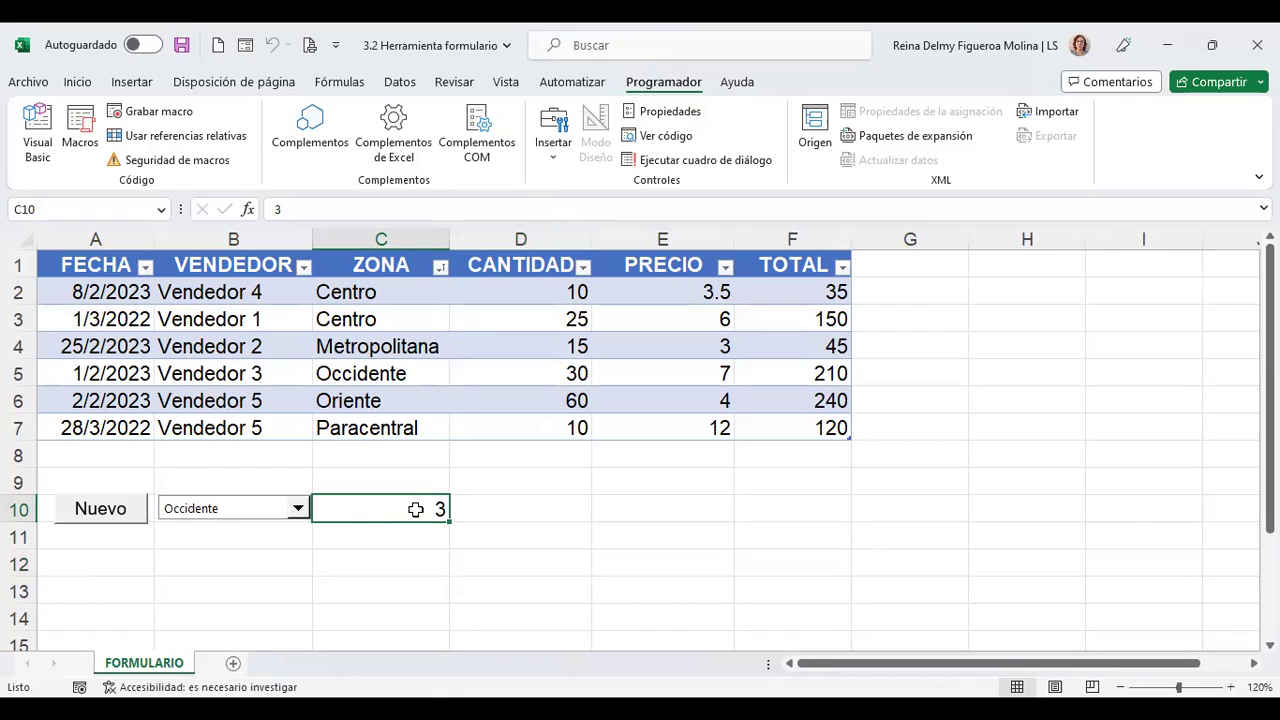
left_click(297, 510)
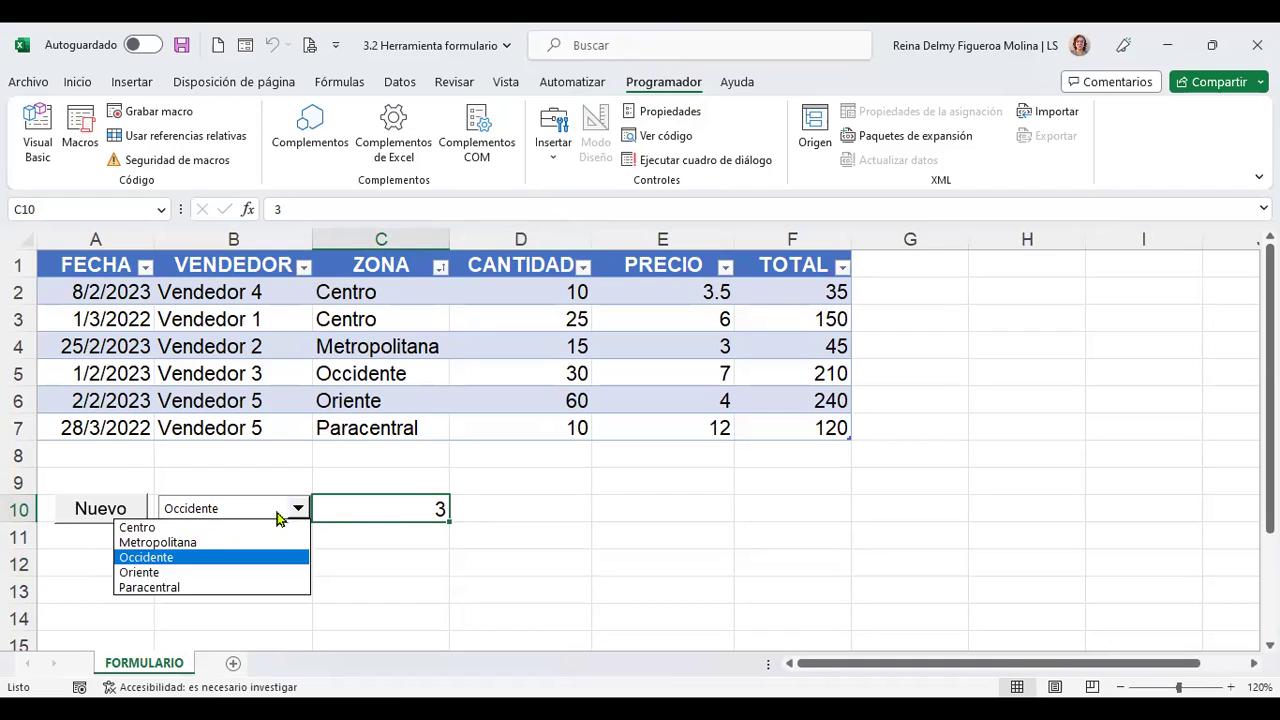
left_click(165, 569)
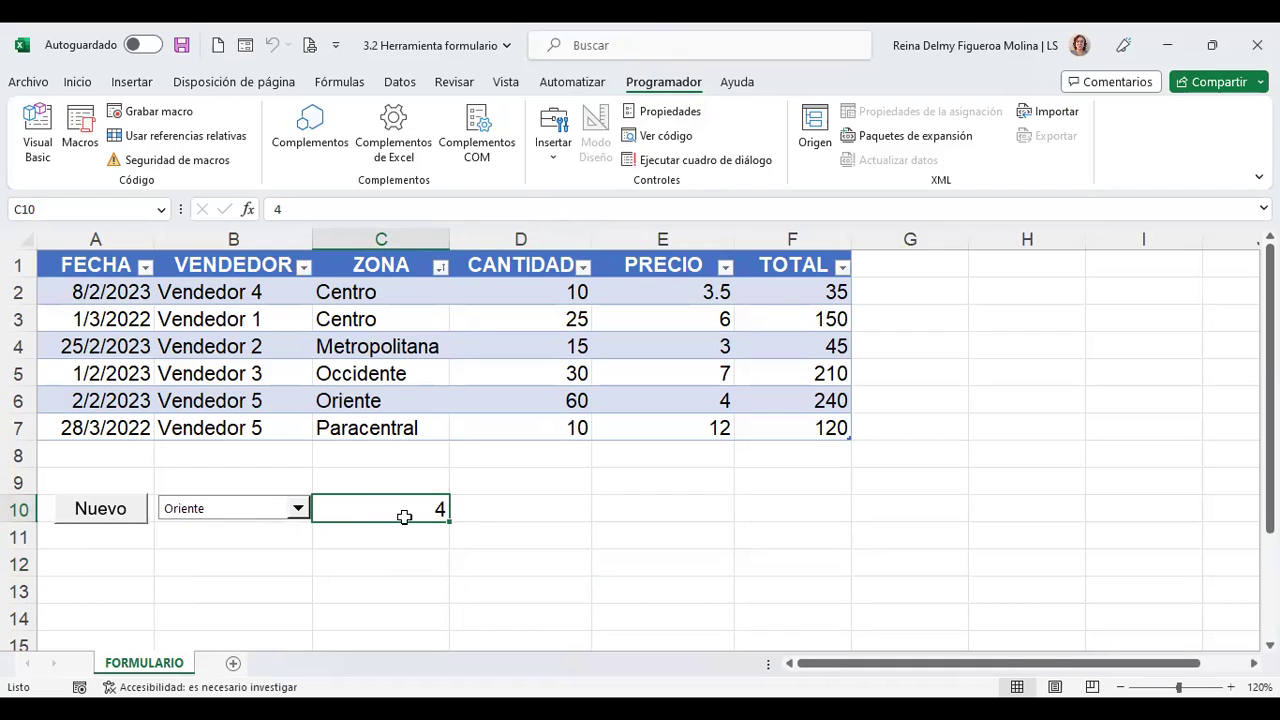
left_click(298, 511)
left_click(150, 587)
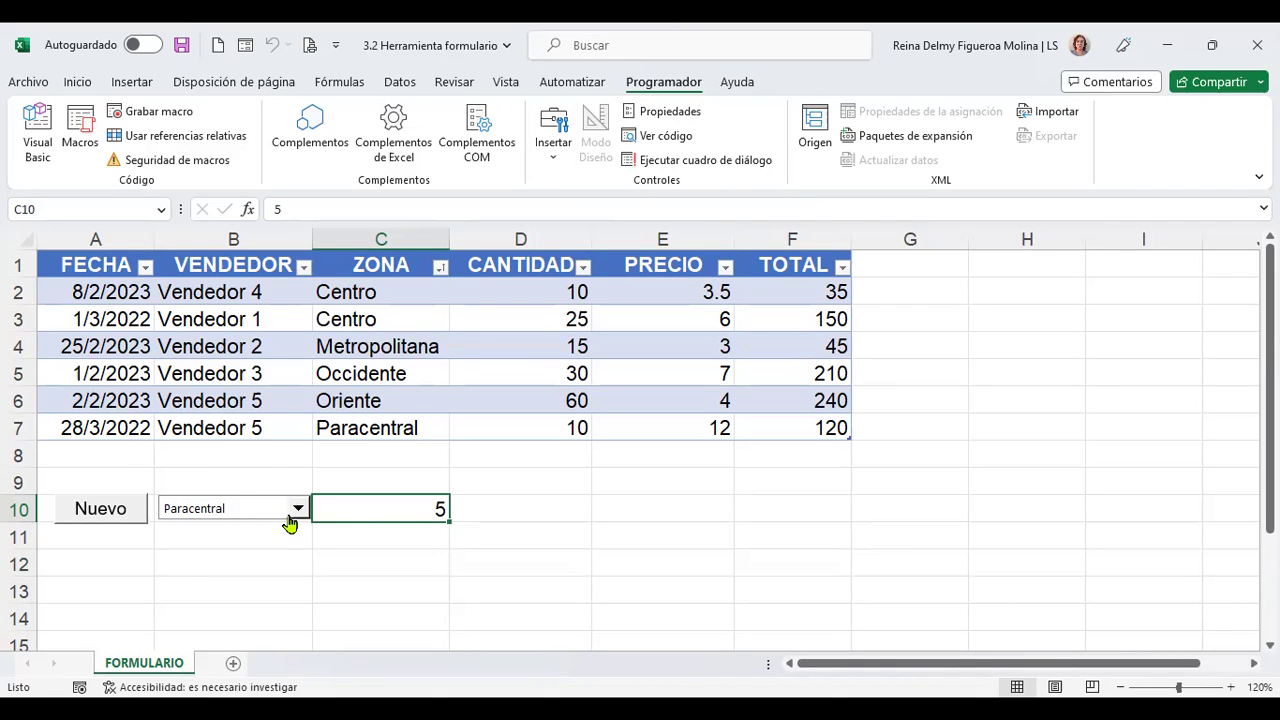
Step: Draw a Casilla checkbox form control in cell D10
left_click(554, 162)
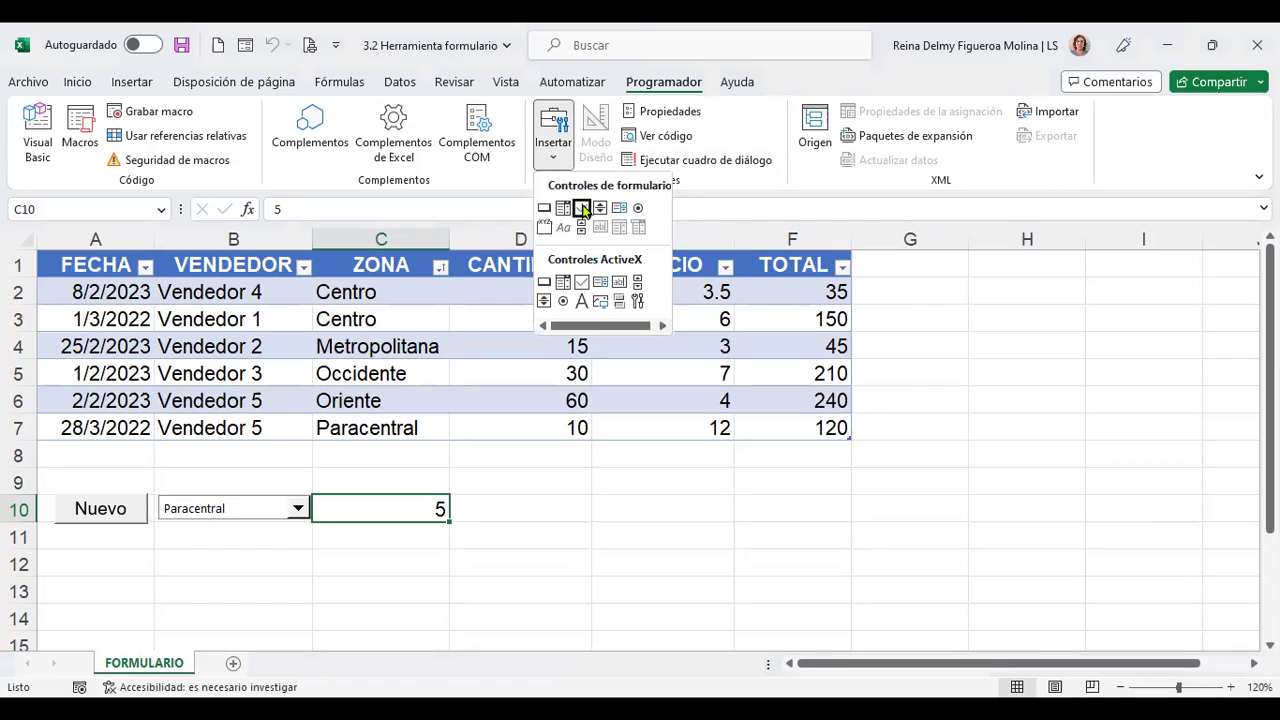
left_click(581, 208)
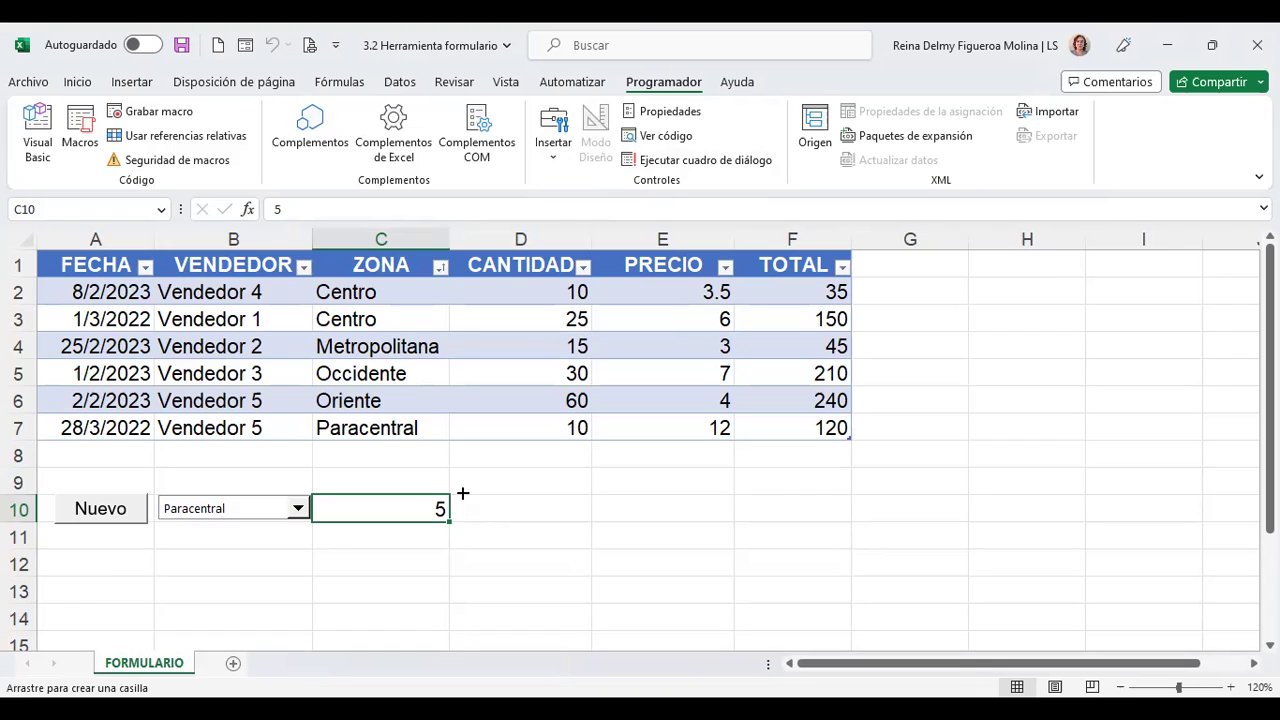
left_click_drag(463, 493, 588, 520)
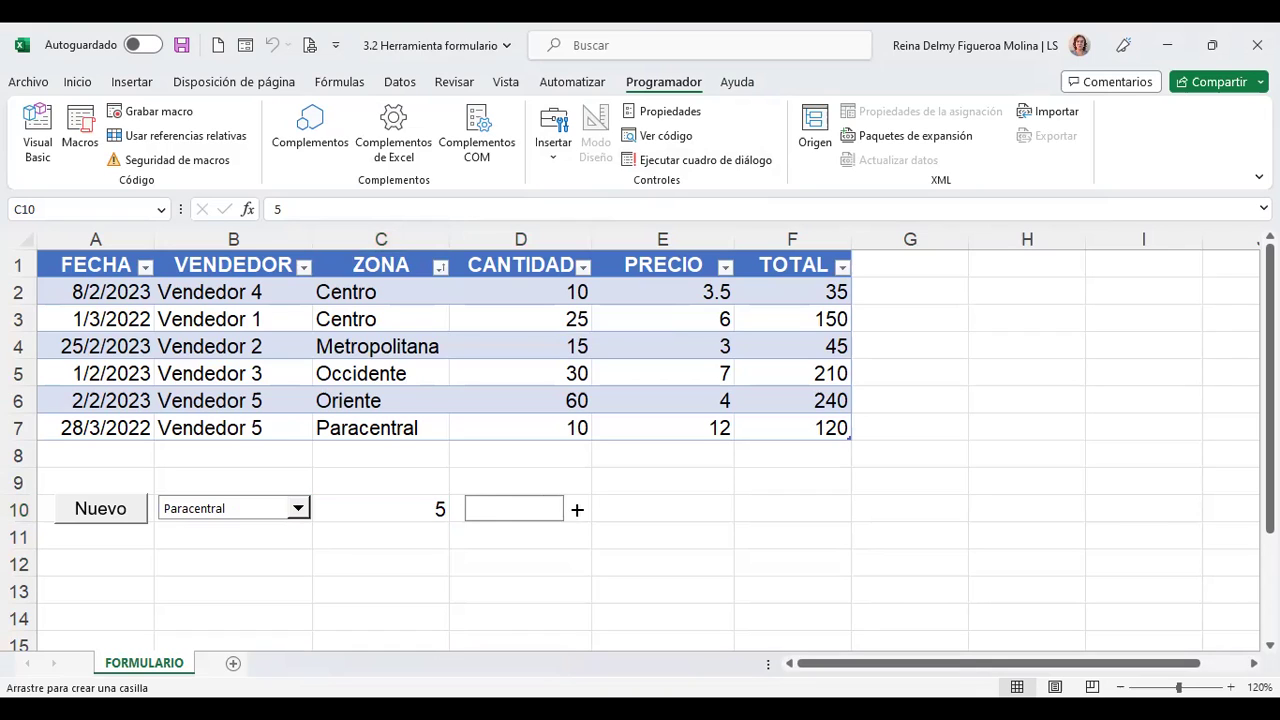
left_click(668, 560)
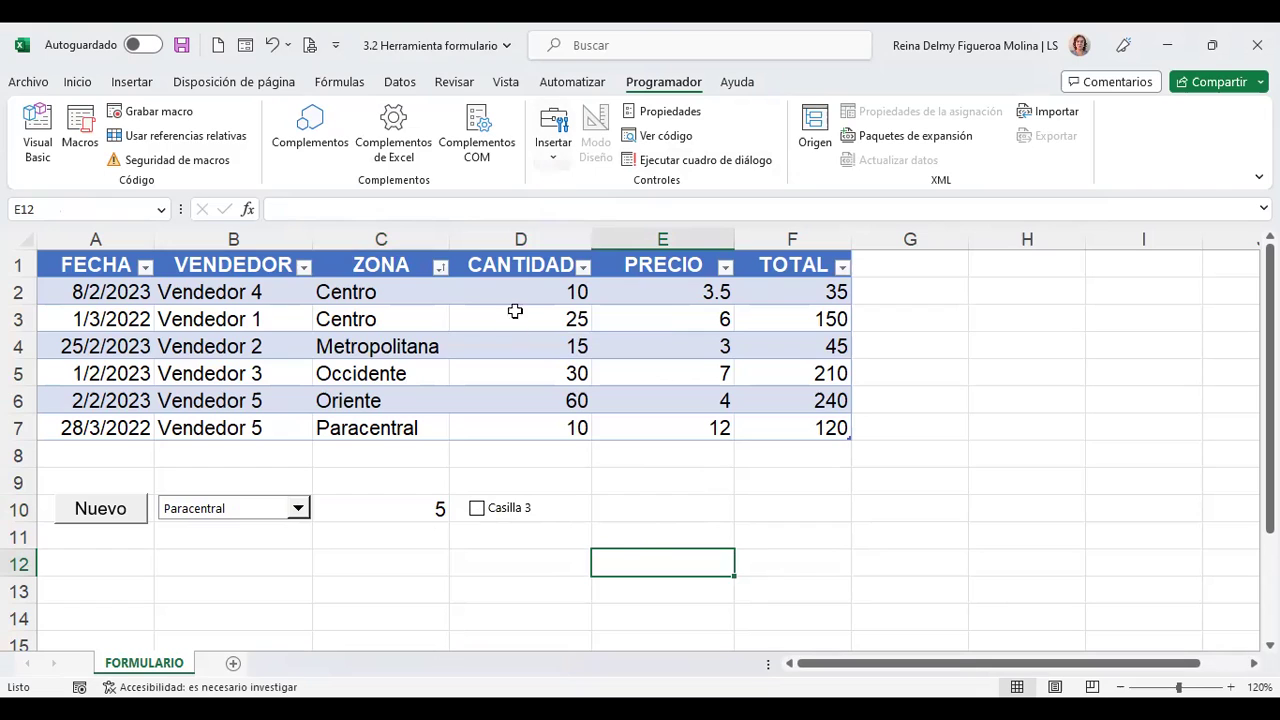
Step: Draw a spin button form control beside the value in D2
left_click(553, 160)
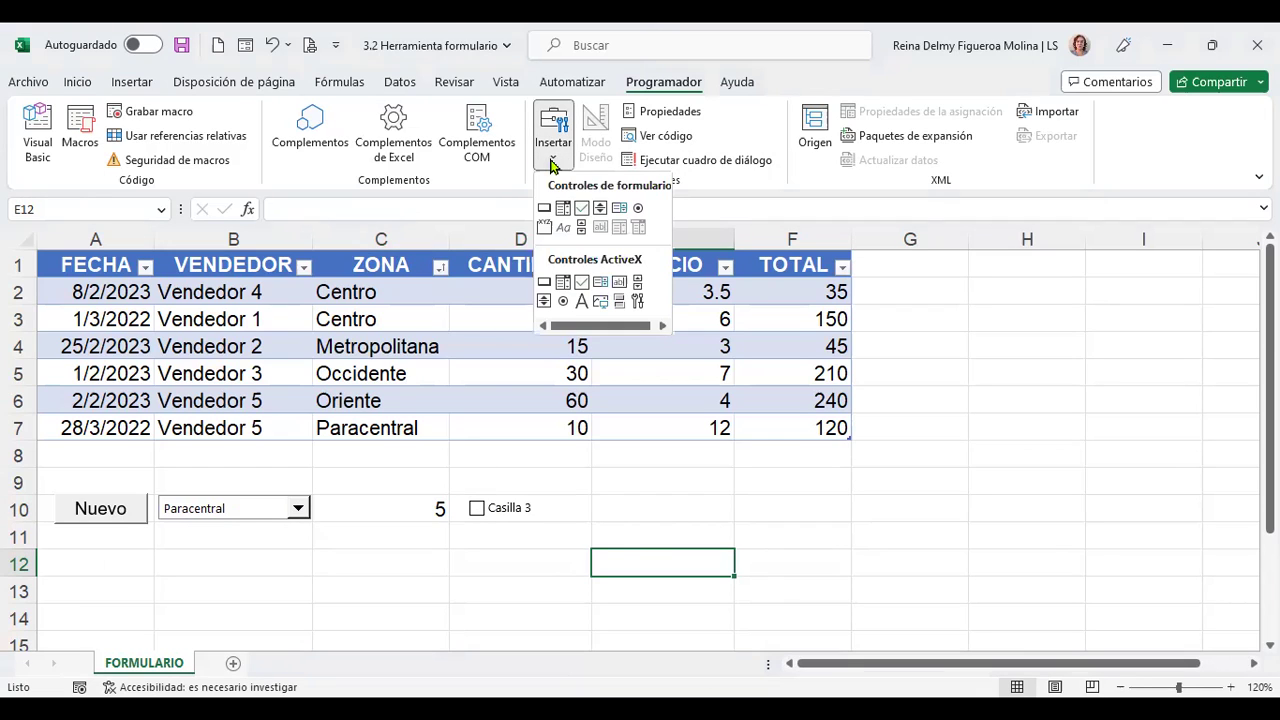
left_click(601, 208)
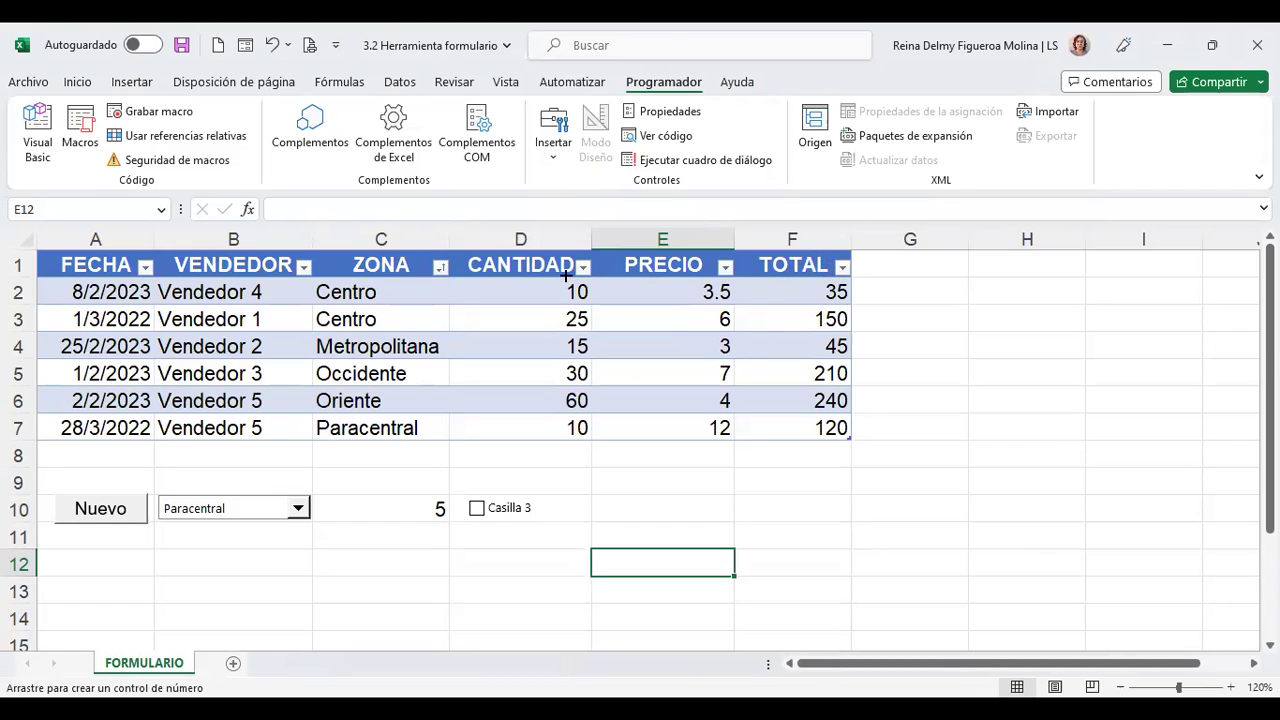
left_click_drag(566, 276, 596, 308)
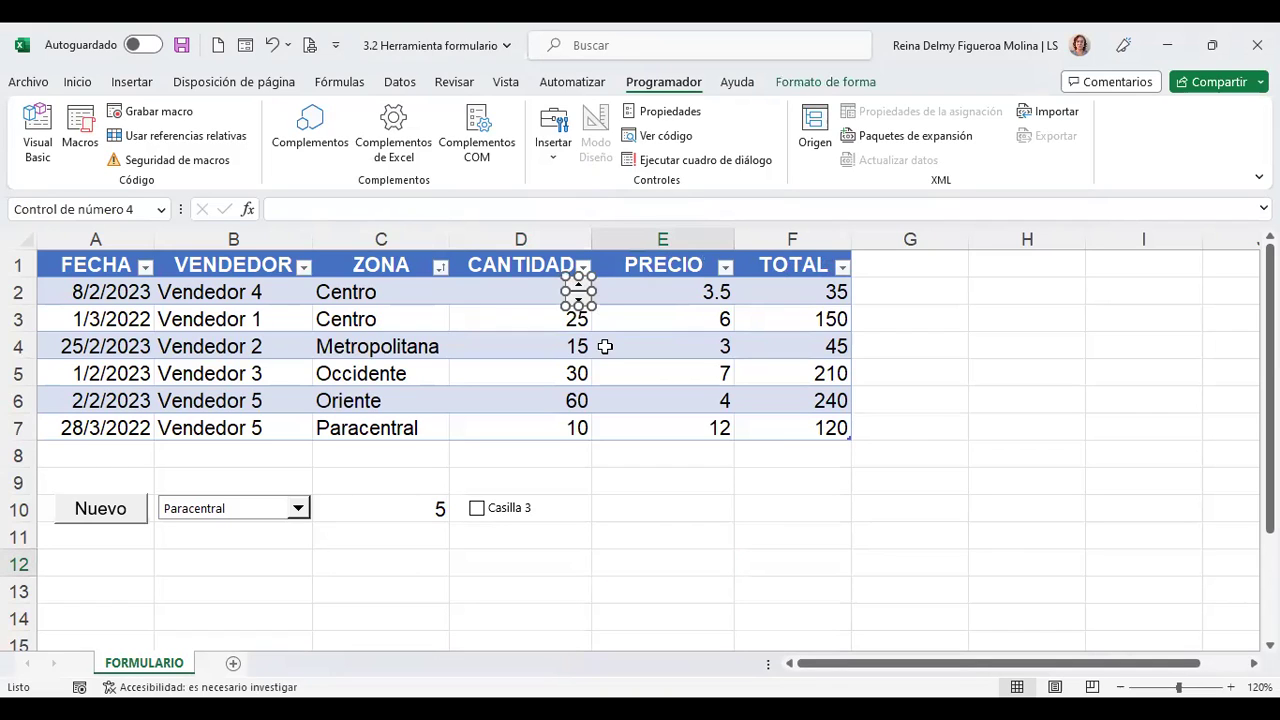
Step: Centre-align the CANTIDAD values in D2:D7
left_click_drag(509, 287, 507, 424)
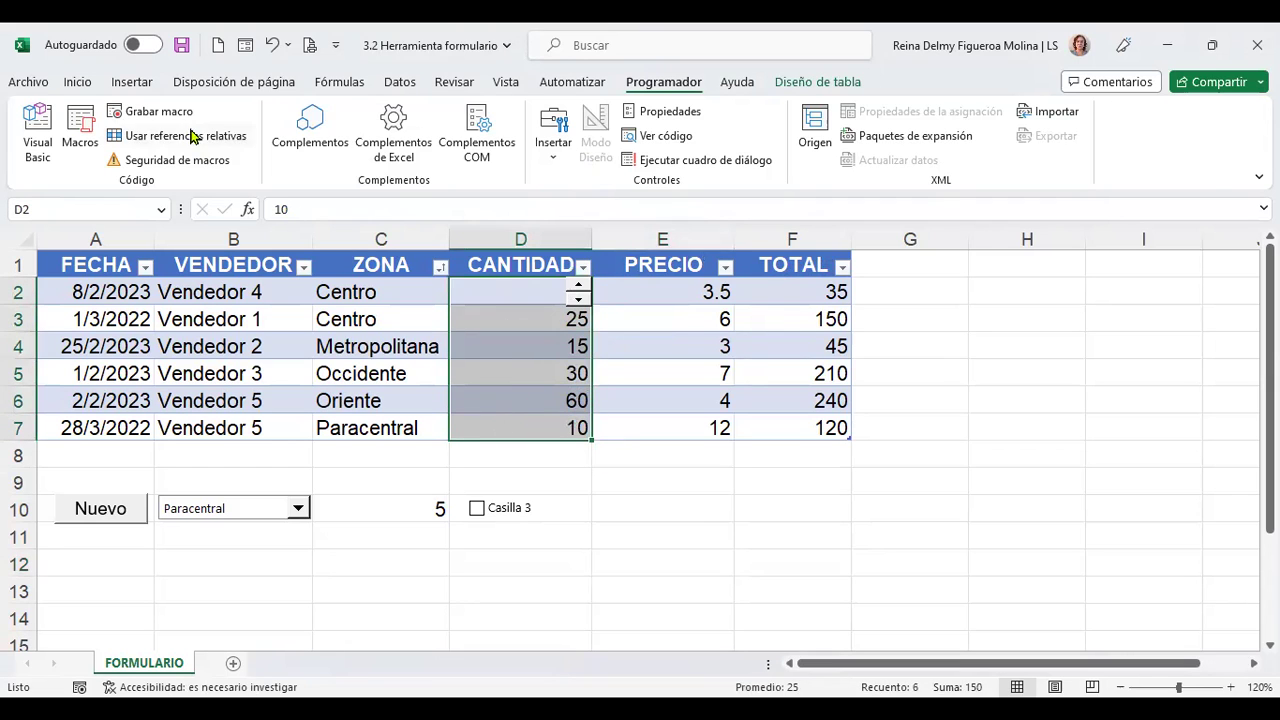
left_click(78, 84)
left_click(421, 147)
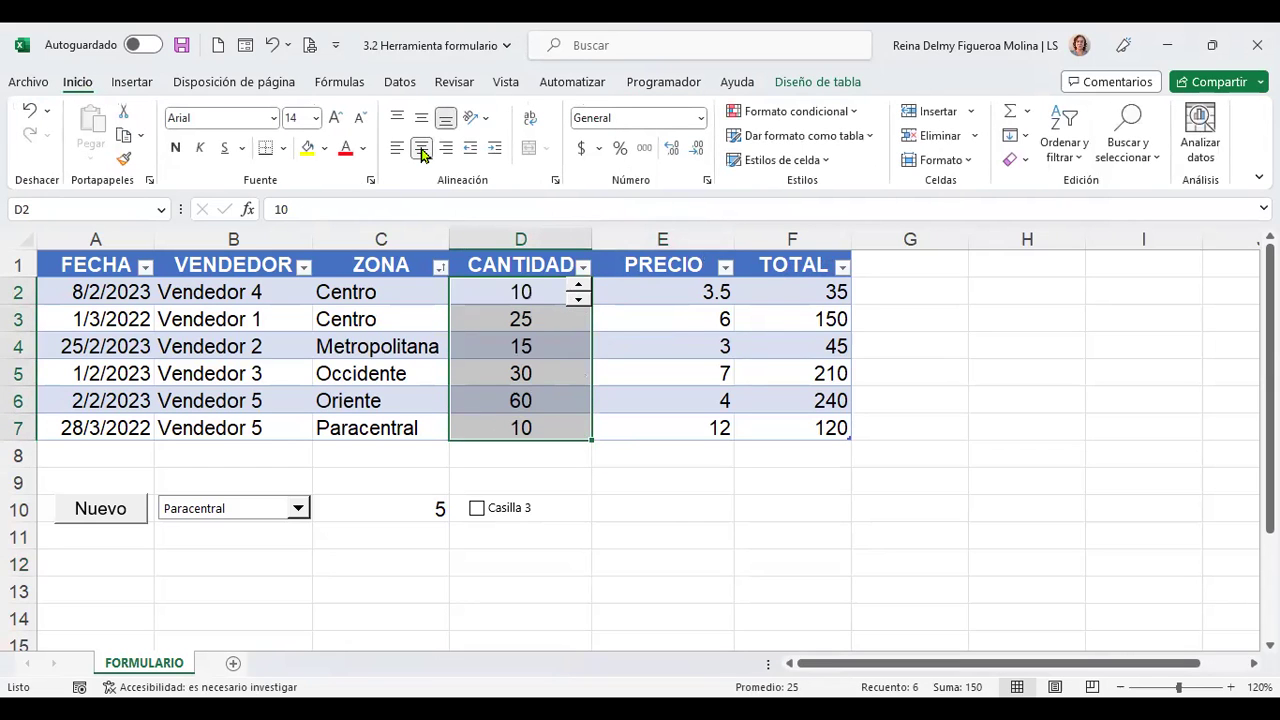
left_click(680, 556)
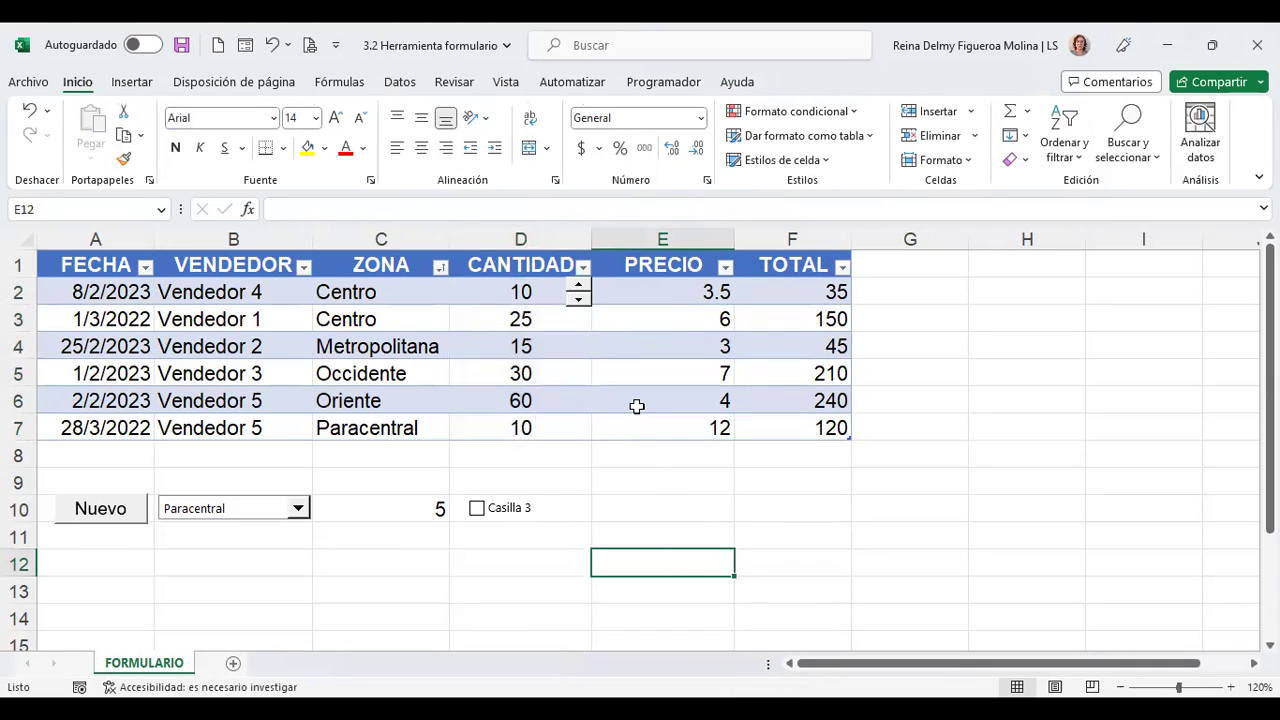
Step: Nudge the spin button back into place beside D2
right_click(580, 298)
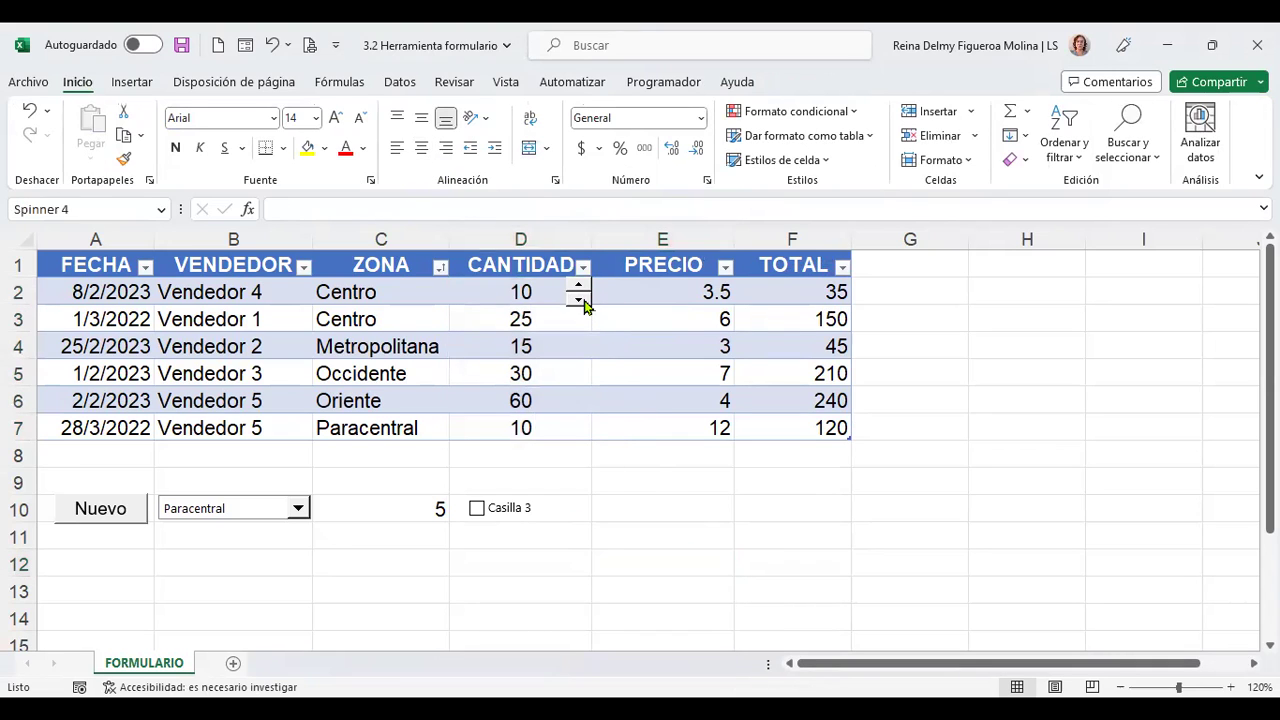
key("Escape")
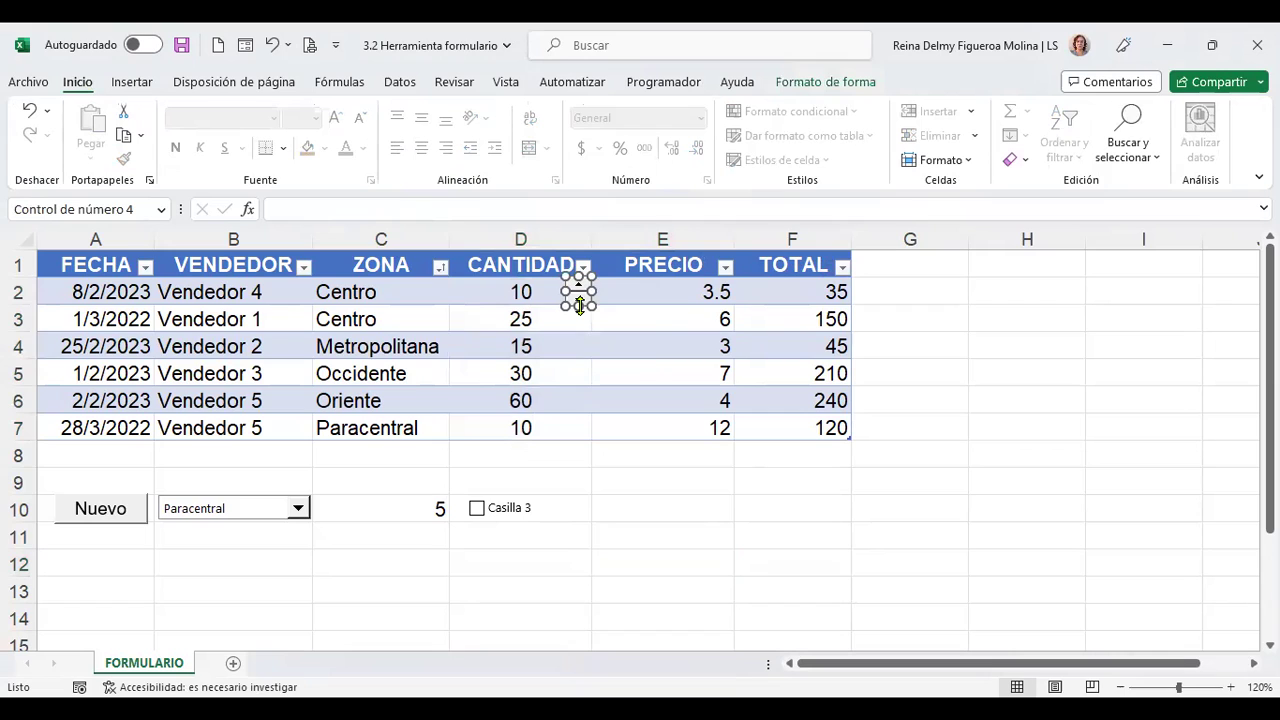
left_click_drag(577, 300, 575, 301)
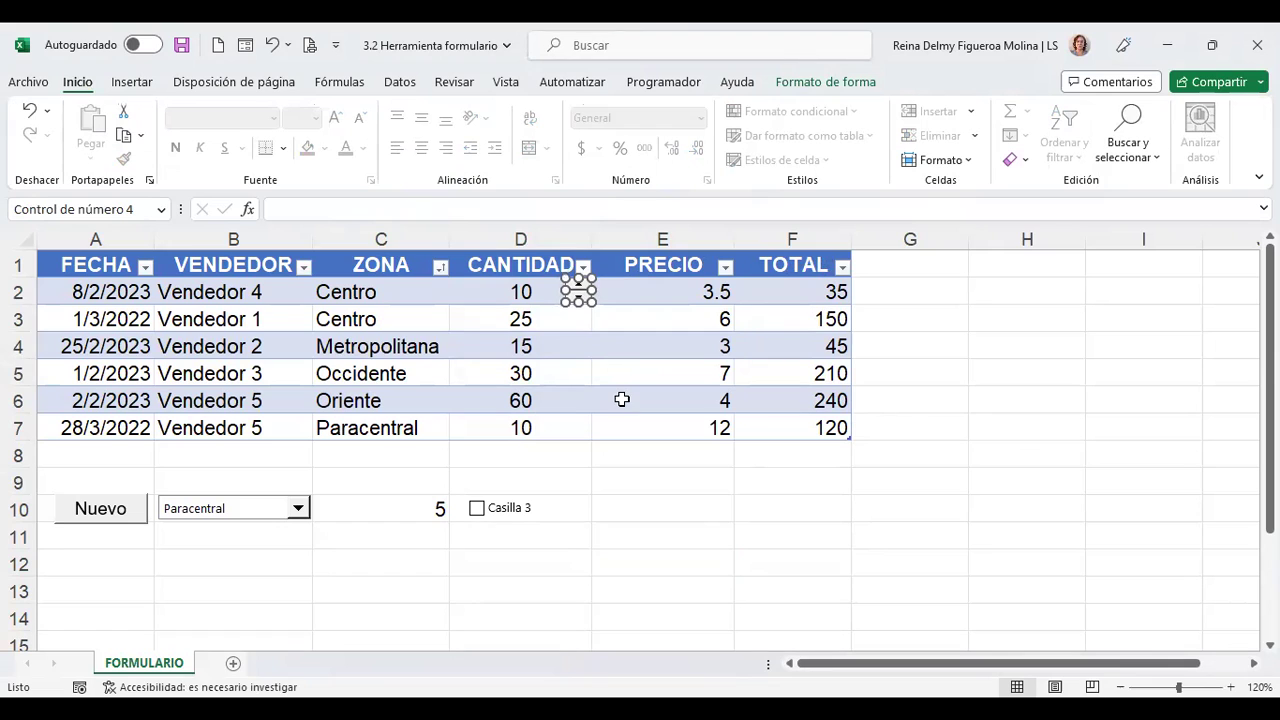
left_click(665, 519)
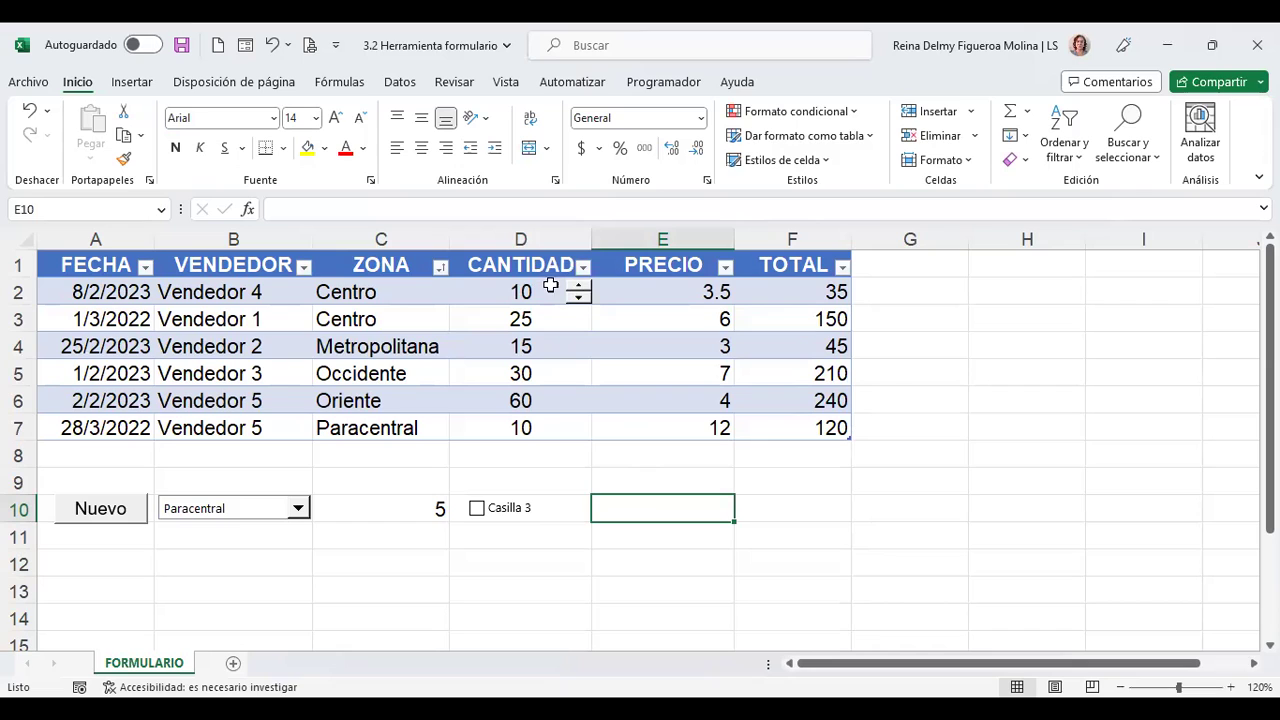
Step: Give the spin button a 1–50 range linked to $D$2, so D2 shows 1 and TOTAL 3.5
right_click(576, 300)
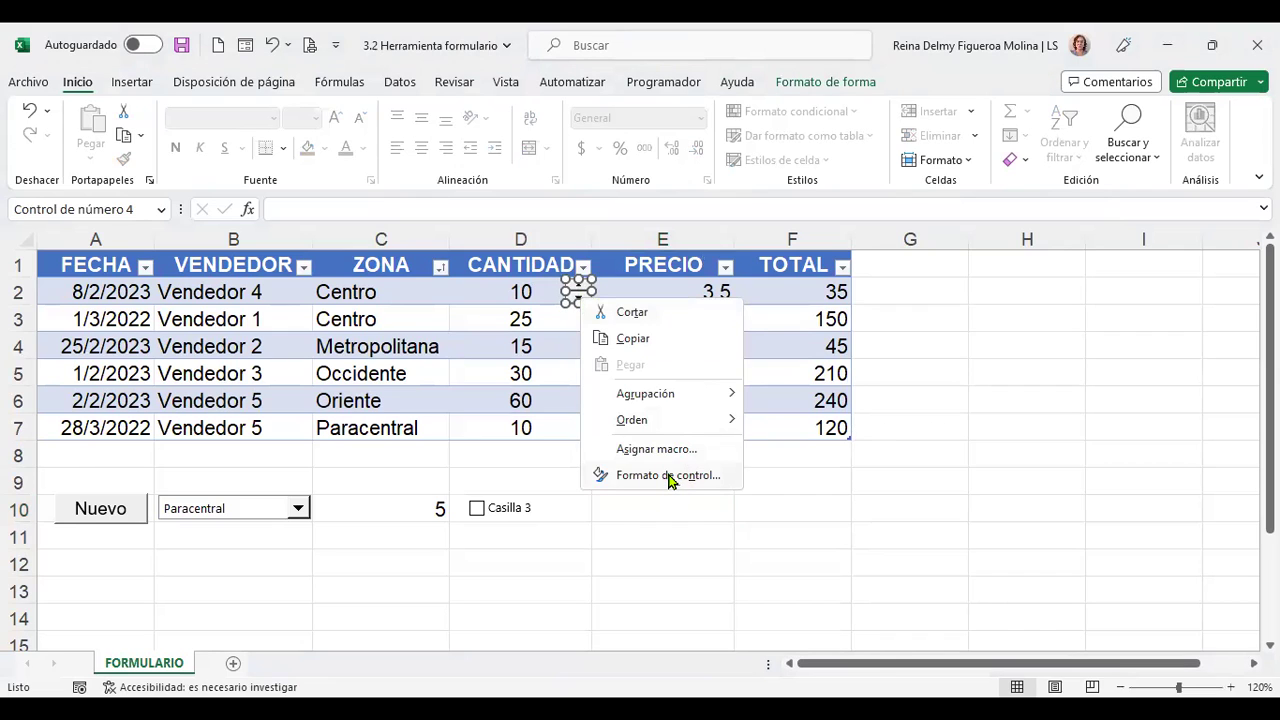
left_click(668, 477)
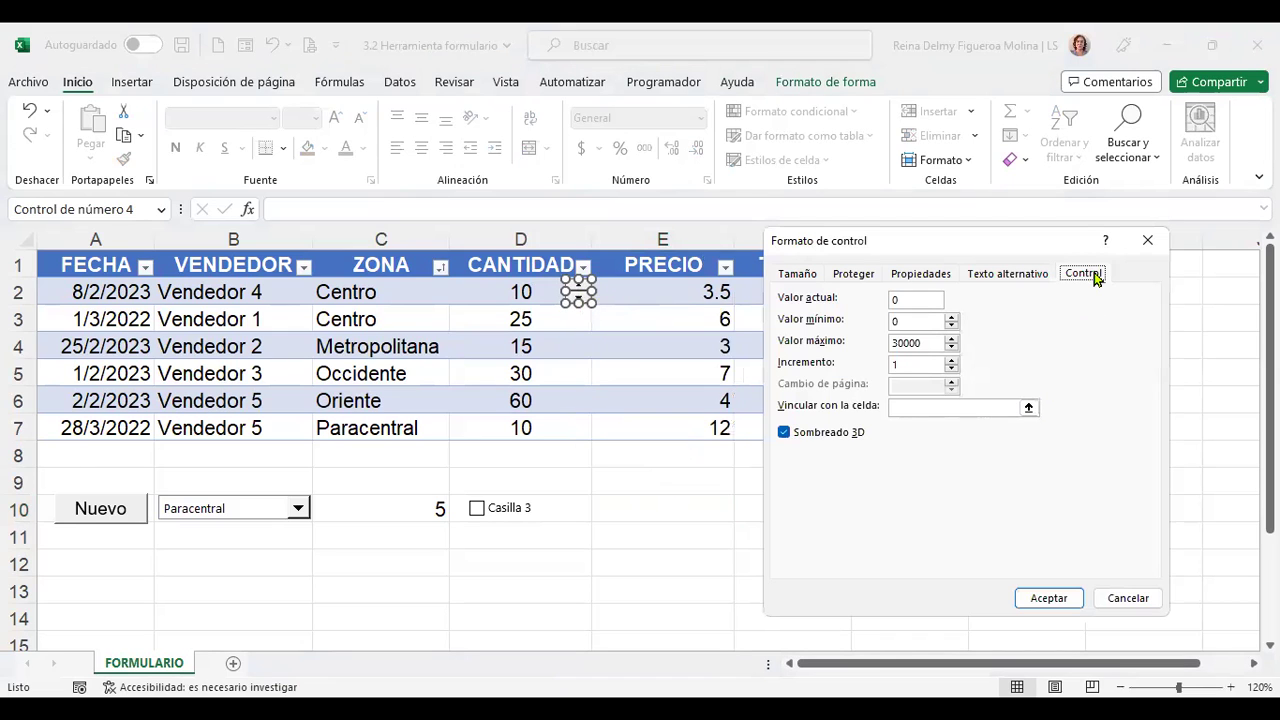
left_click(915, 320)
type("1")
left_click(929, 342)
key("BackSpace")
key("BackSpace")
key("BackSpace")
type("0")
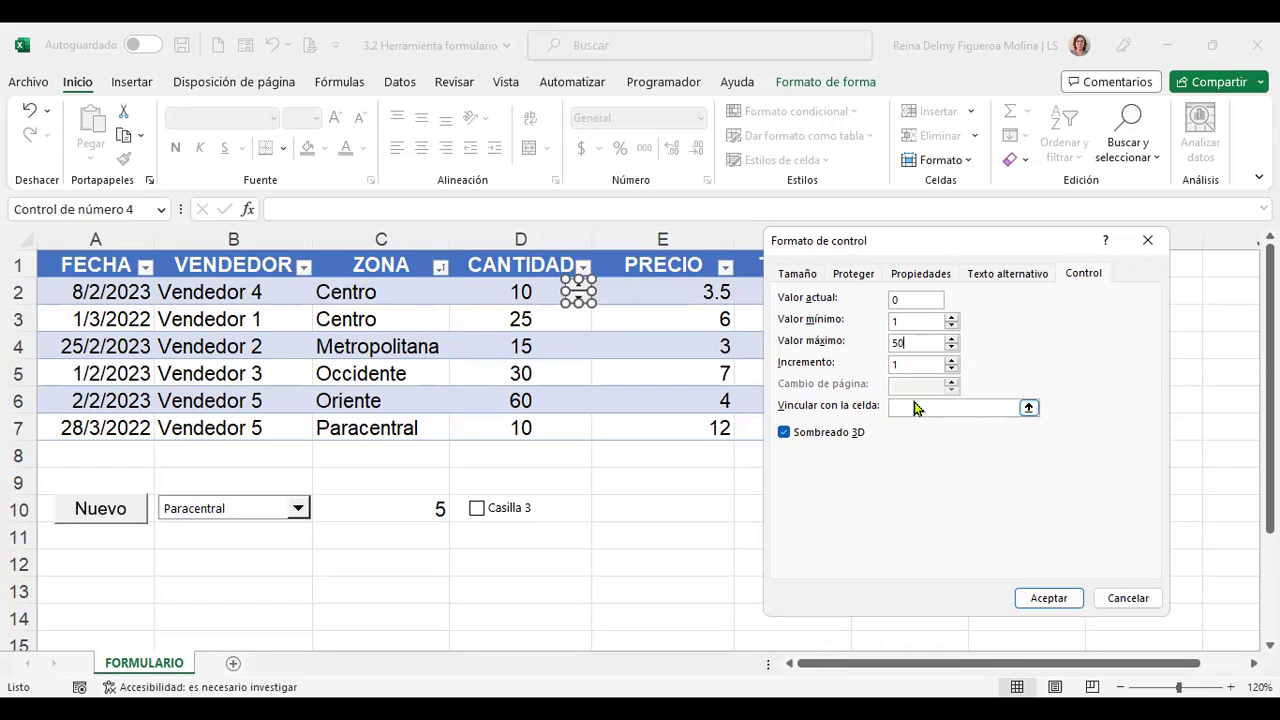
left_click(914, 408)
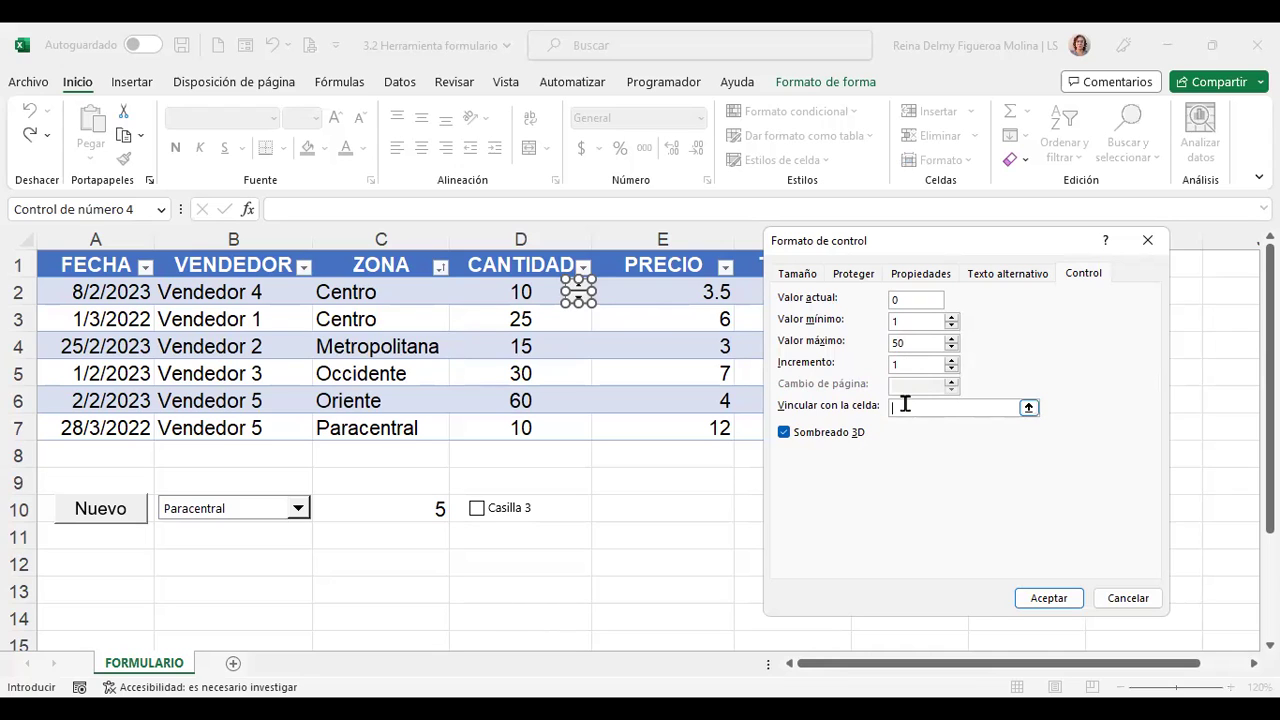
left_click(510, 288)
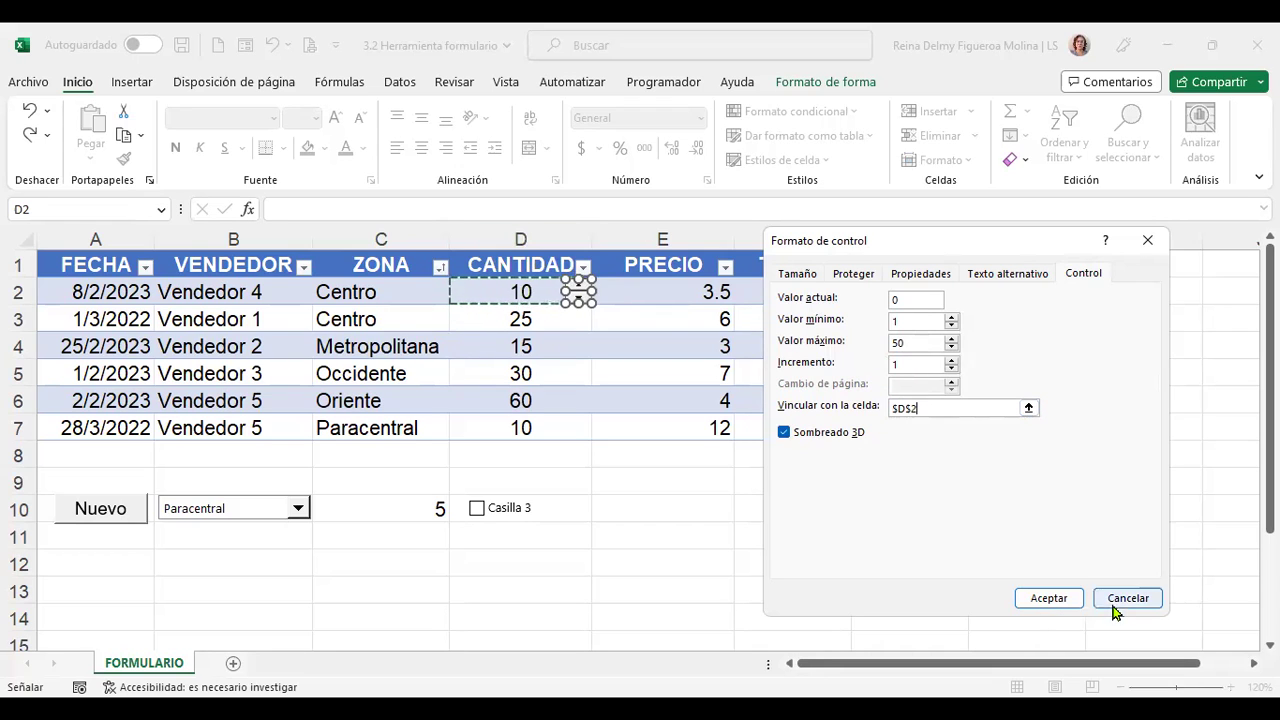
left_click(1035, 603)
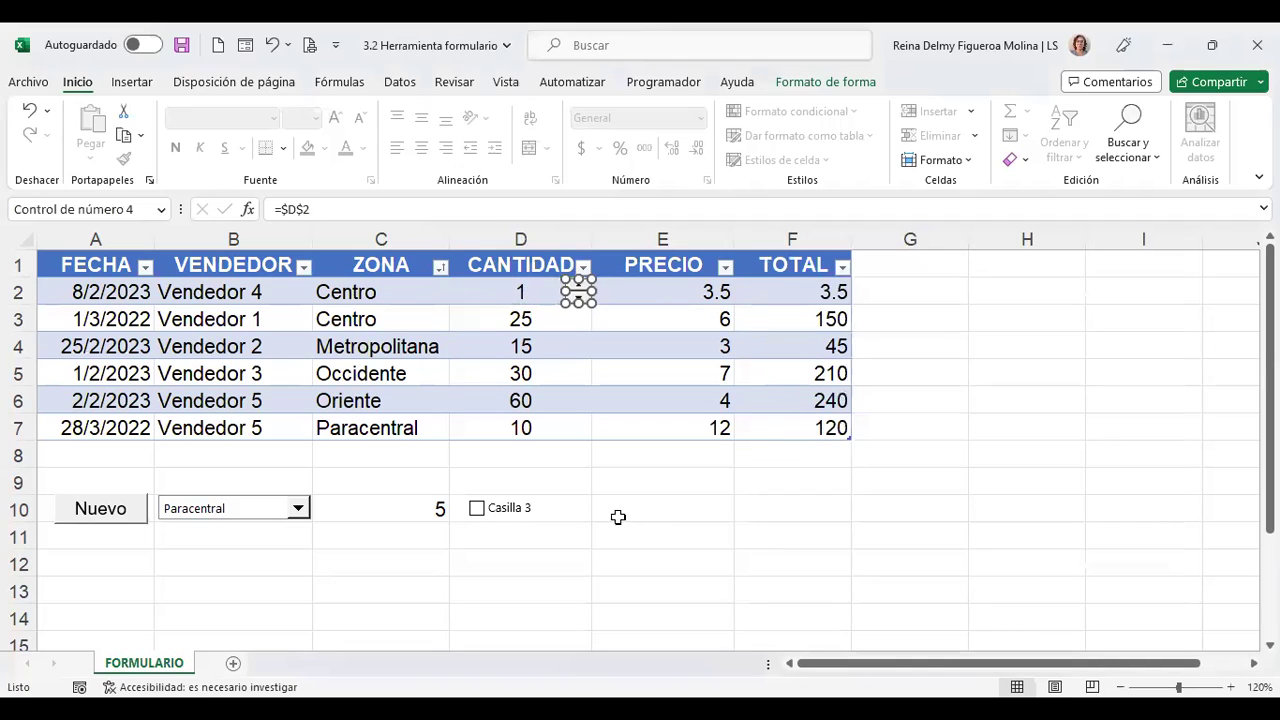
Step: Raise D2 to 10 with the spinner and check the TOTAL formula in F2
left_click(618, 517)
left_click(578, 287)
left_click(578, 287)
left_click(578, 287)
left_click(578, 287)
left_click(578, 287)
left_click(578, 287)
left_click(578, 287)
left_click(578, 287)
left_click(578, 287)
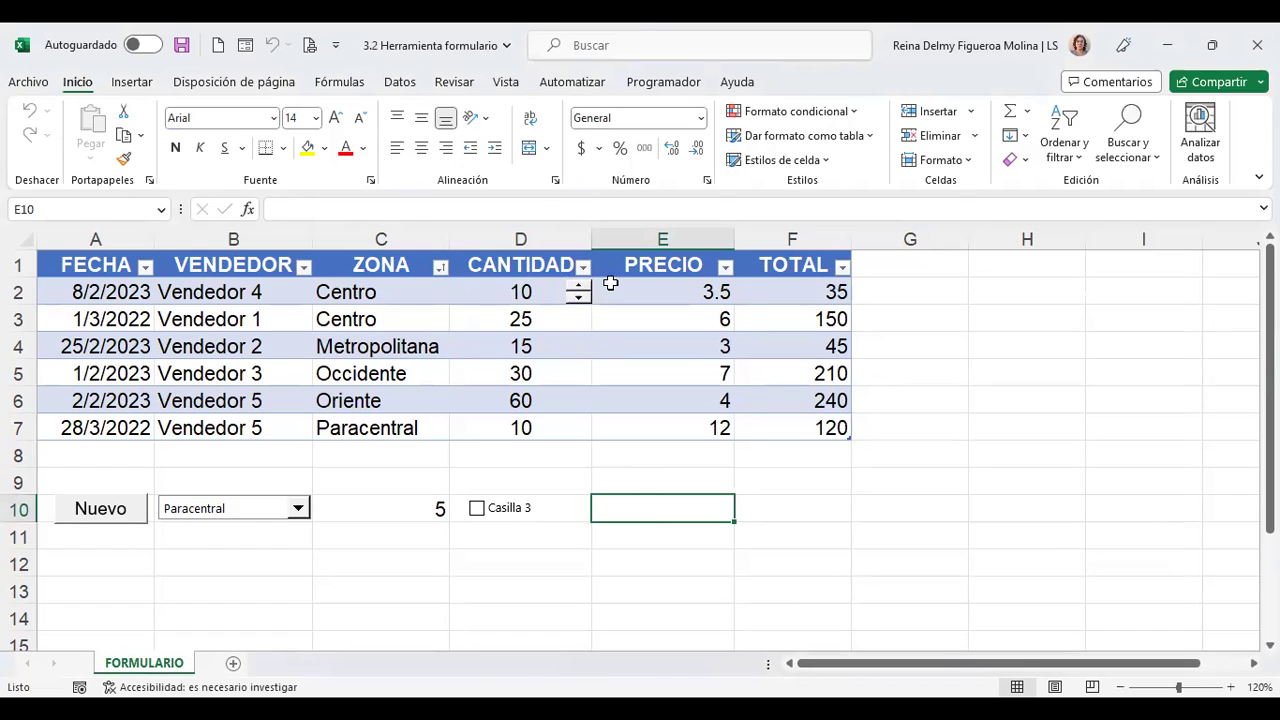
left_click(791, 291)
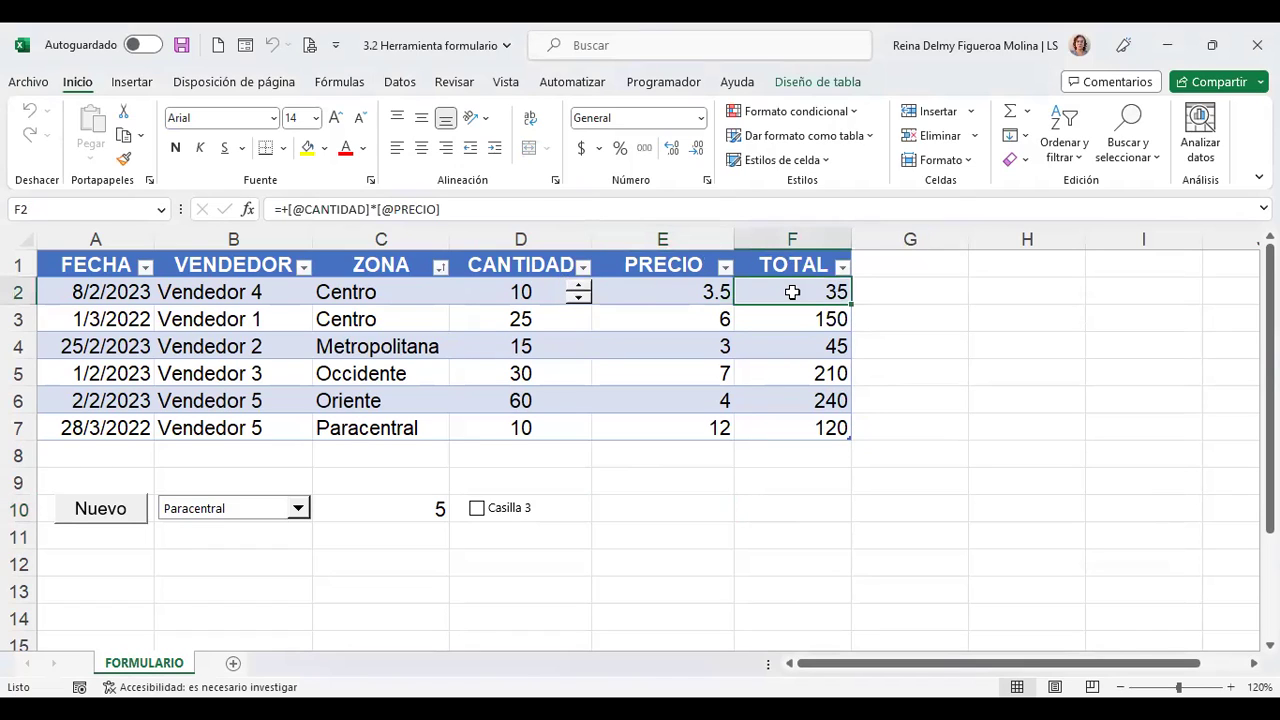
Step: Step D2 up and down with the spinner, then push it to its maximum of 50
left_click(579, 288)
left_click(579, 288)
left_click(579, 288)
left_click(580, 299)
left_click(580, 299)
left_click(580, 299)
left_click(580, 299)
left_click(579, 288)
left_click(579, 288)
left_click(579, 288)
left_click(579, 288)
left_click(579, 288)
left_click(579, 288)
left_click(579, 288)
left_click(579, 288)
left_click(579, 288)
left_click(579, 288)
left_click(579, 288)
left_click(579, 288)
left_click(579, 288)
Step: Lower D2 to 22 so TOTAL reads 77, and show the Programador tab
left_click(579, 298)
left_click(579, 298)
left_click(579, 298)
left_click(579, 298)
left_click(579, 298)
left_click(579, 298)
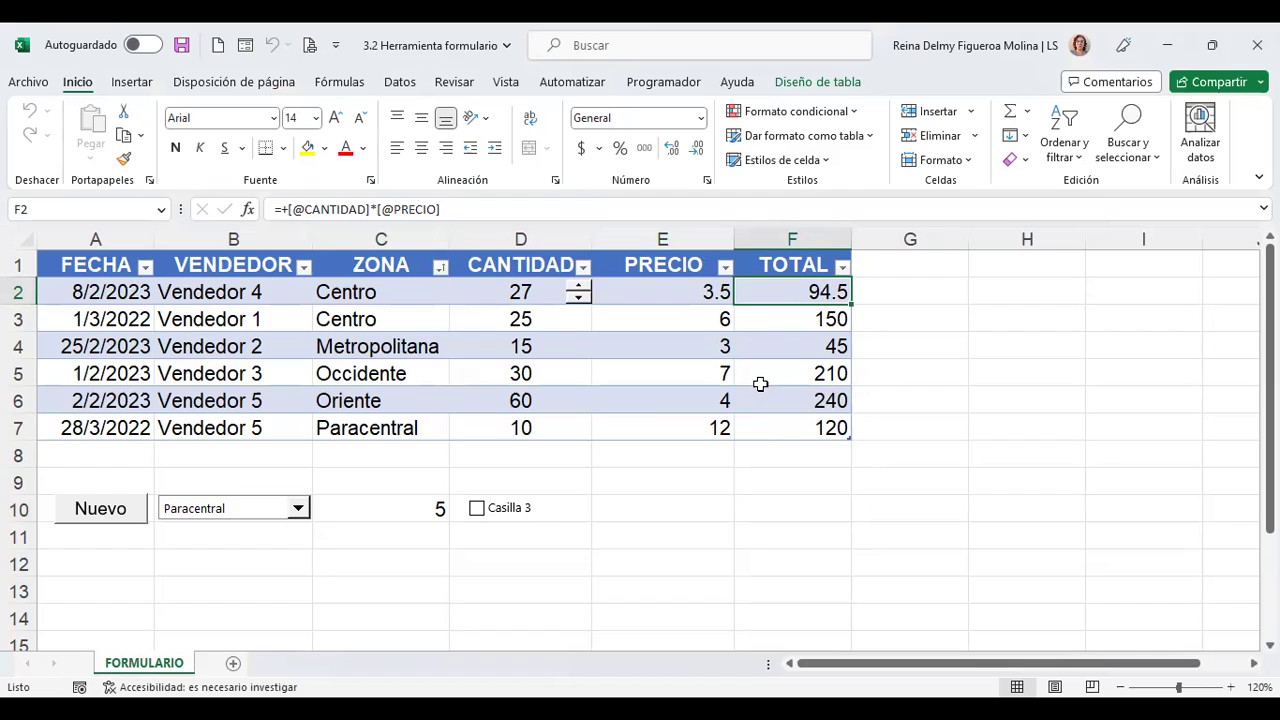
left_click(579, 298)
left_click(579, 298)
left_click(579, 298)
left_click(579, 298)
left_click(579, 298)
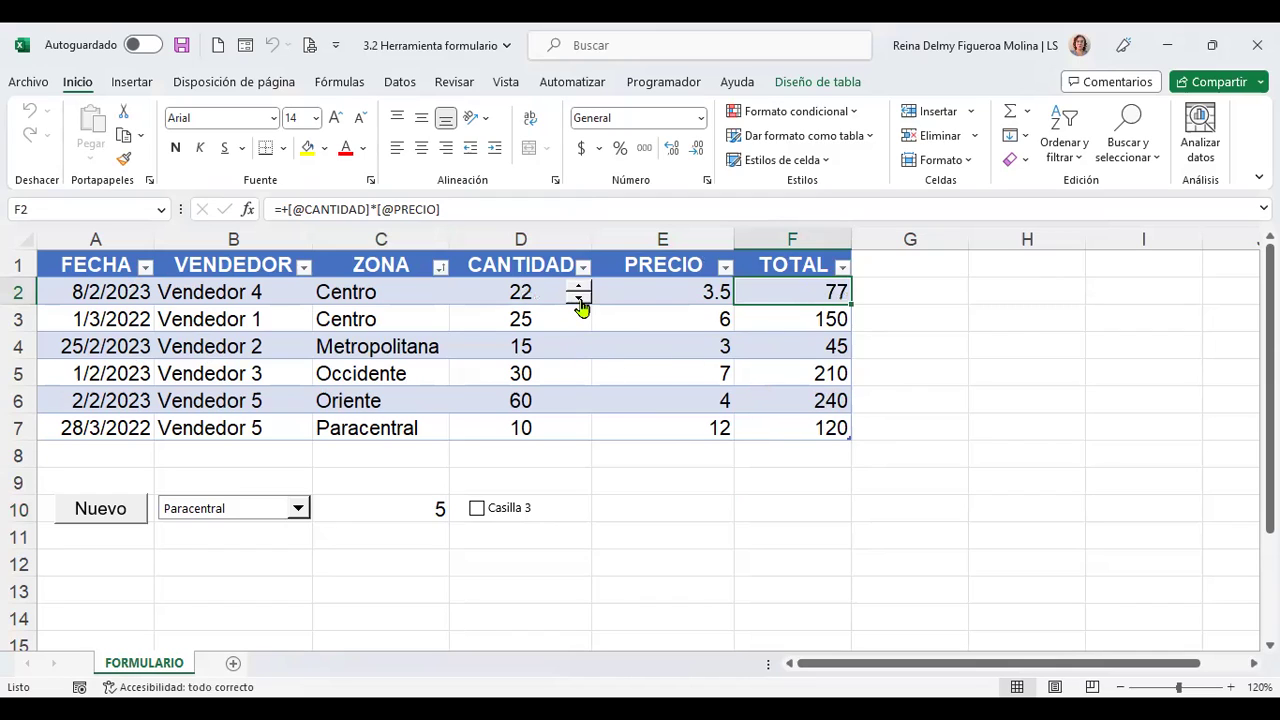
left_click(650, 514)
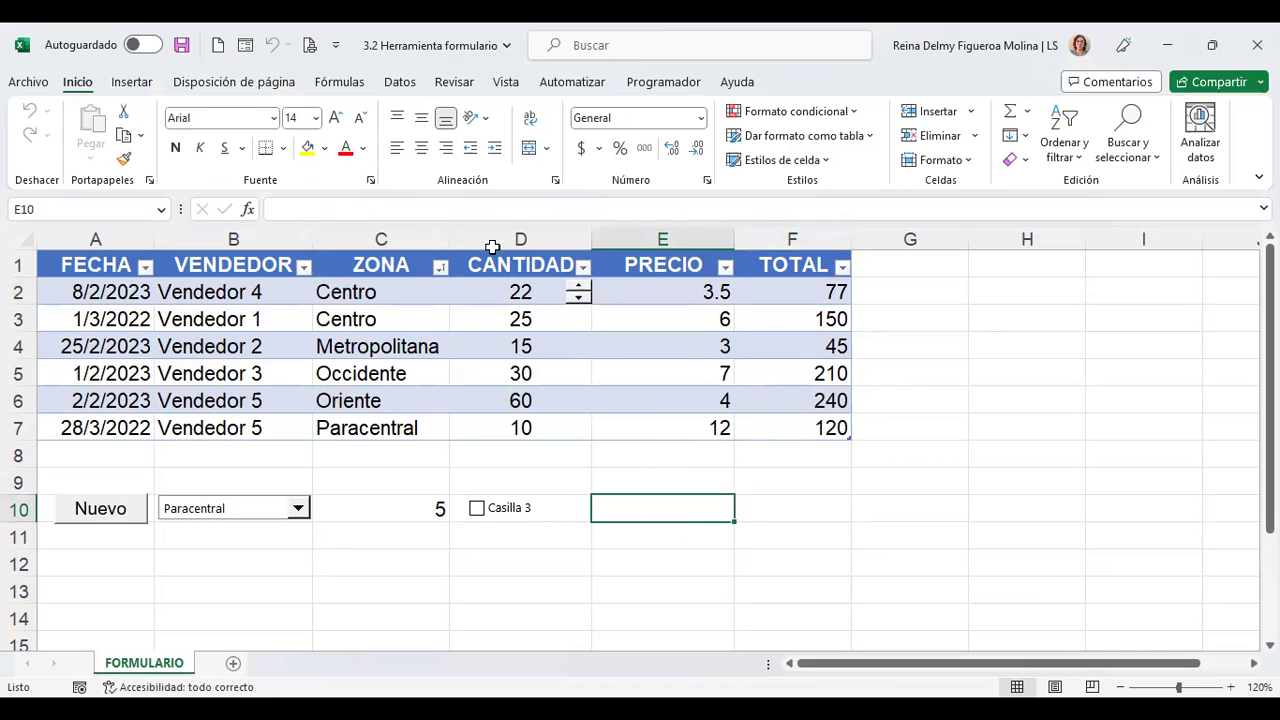
left_click(660, 84)
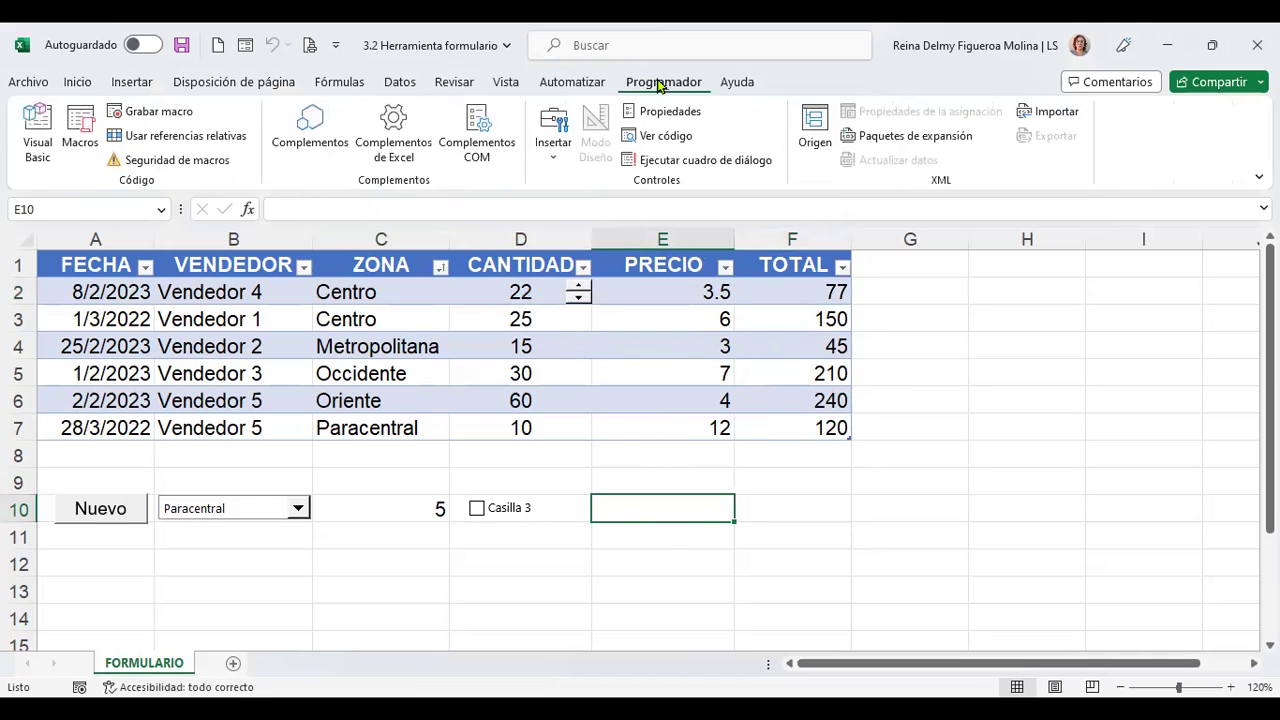
Step: Draw a Cuadro de lista form control over cell E10
left_click(556, 160)
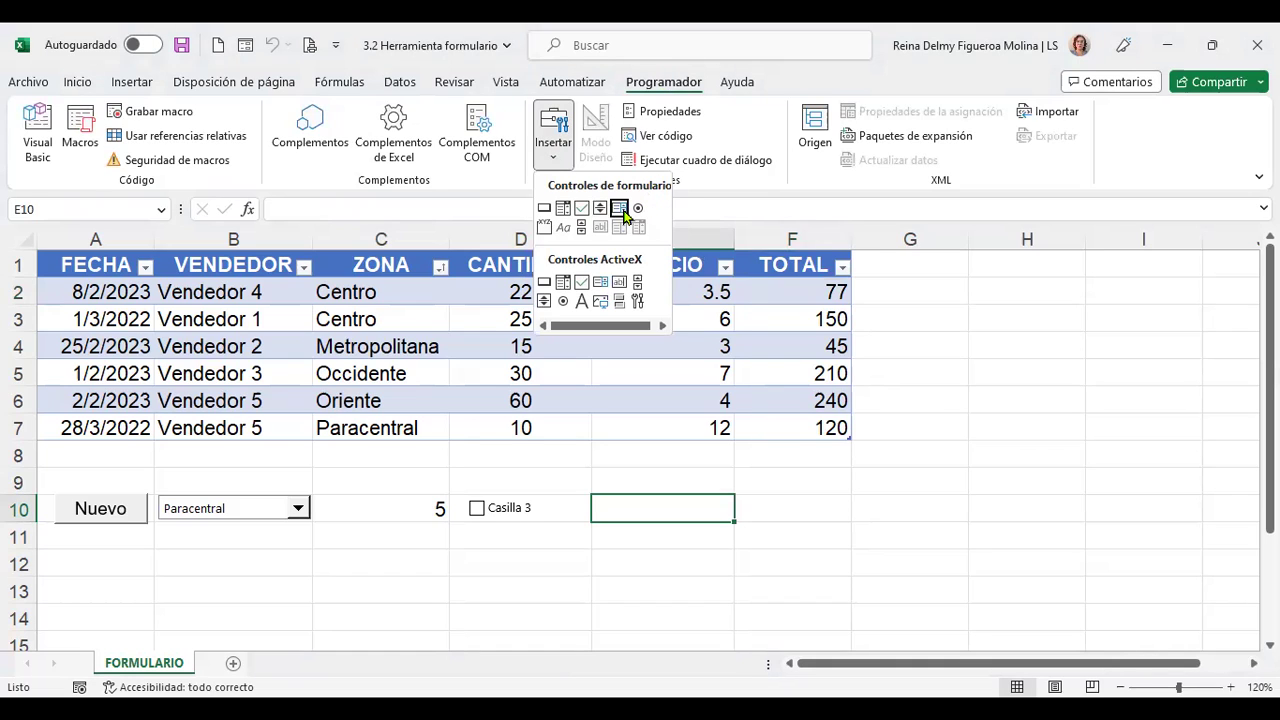
left_click(618, 210)
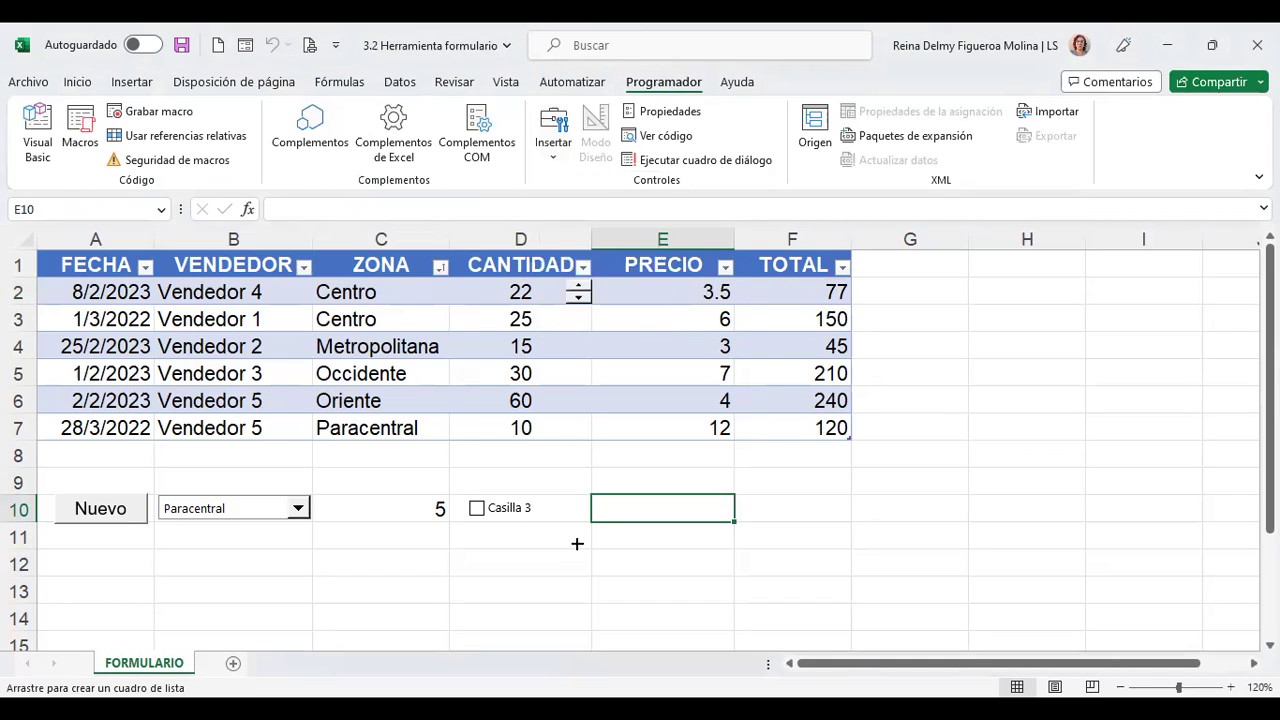
mouse_move(588, 493)
left_mouse_down()
mouse_move(730, 498)
mouse_move(732, 527)
left_mouse_up()
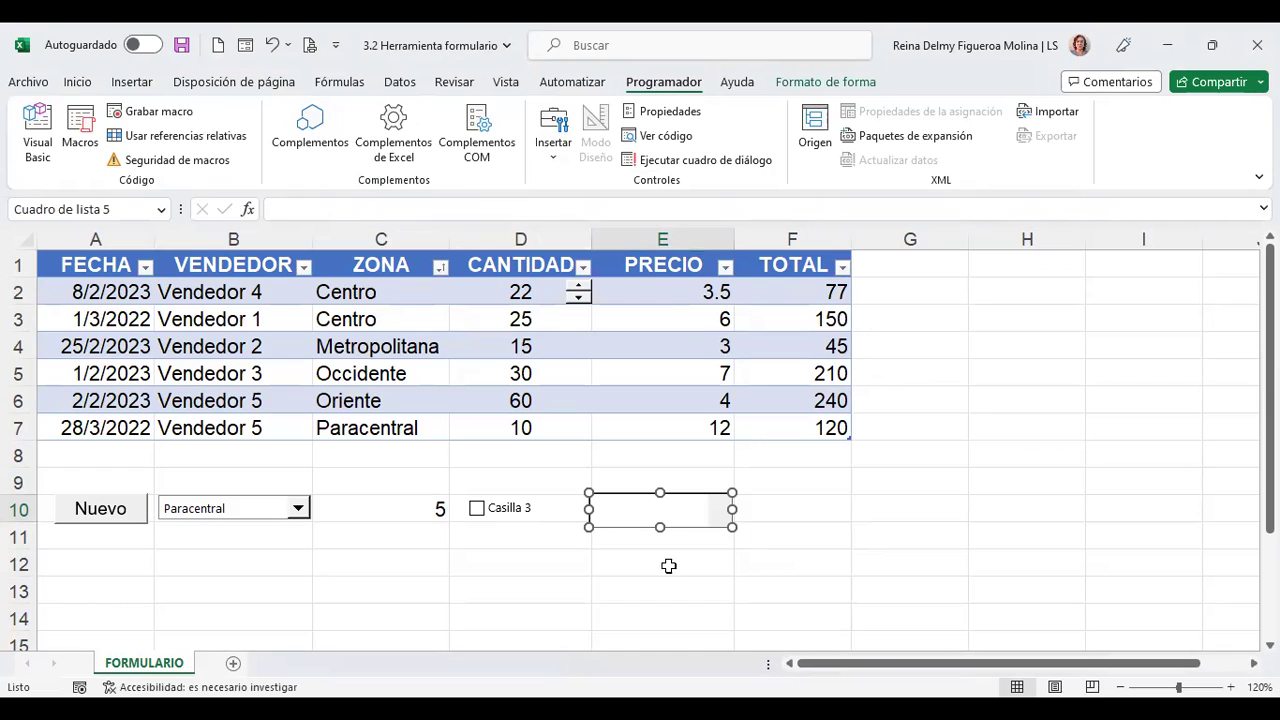
Step: Fill the E10 list box from zones C3:C7, link it to E11, and enable 3D shading
right_click(698, 513)
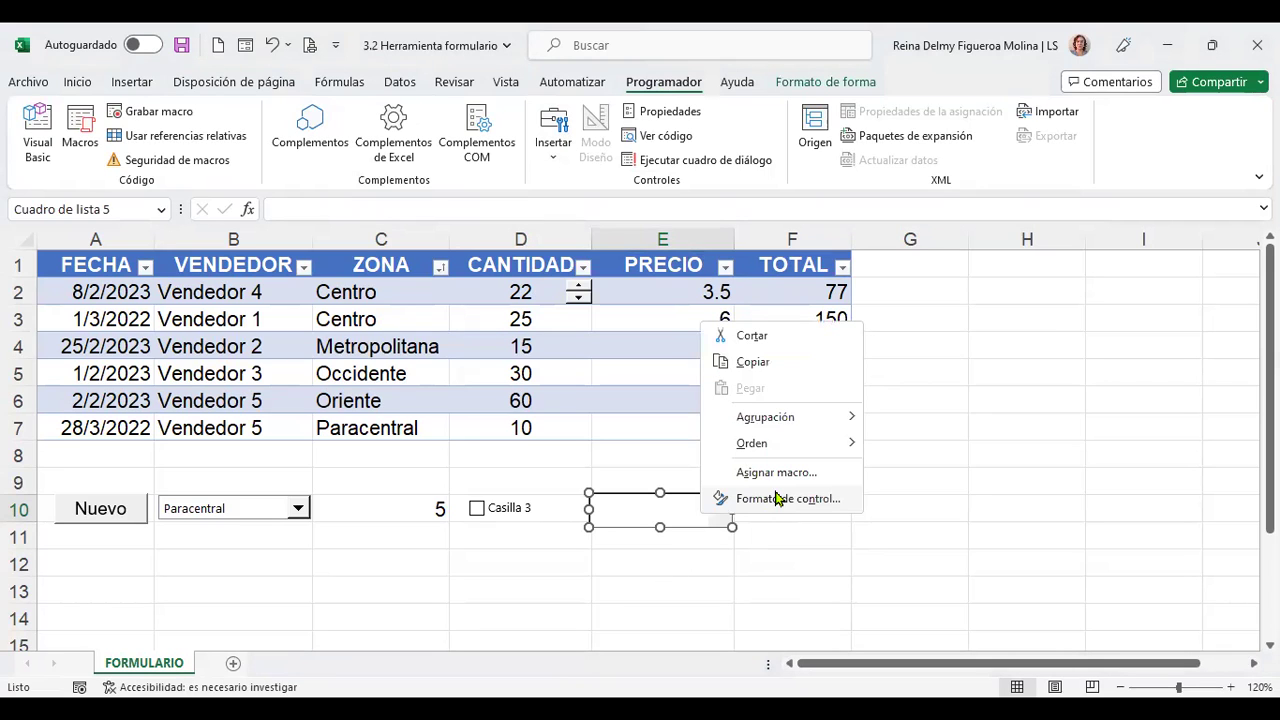
left_click(778, 498)
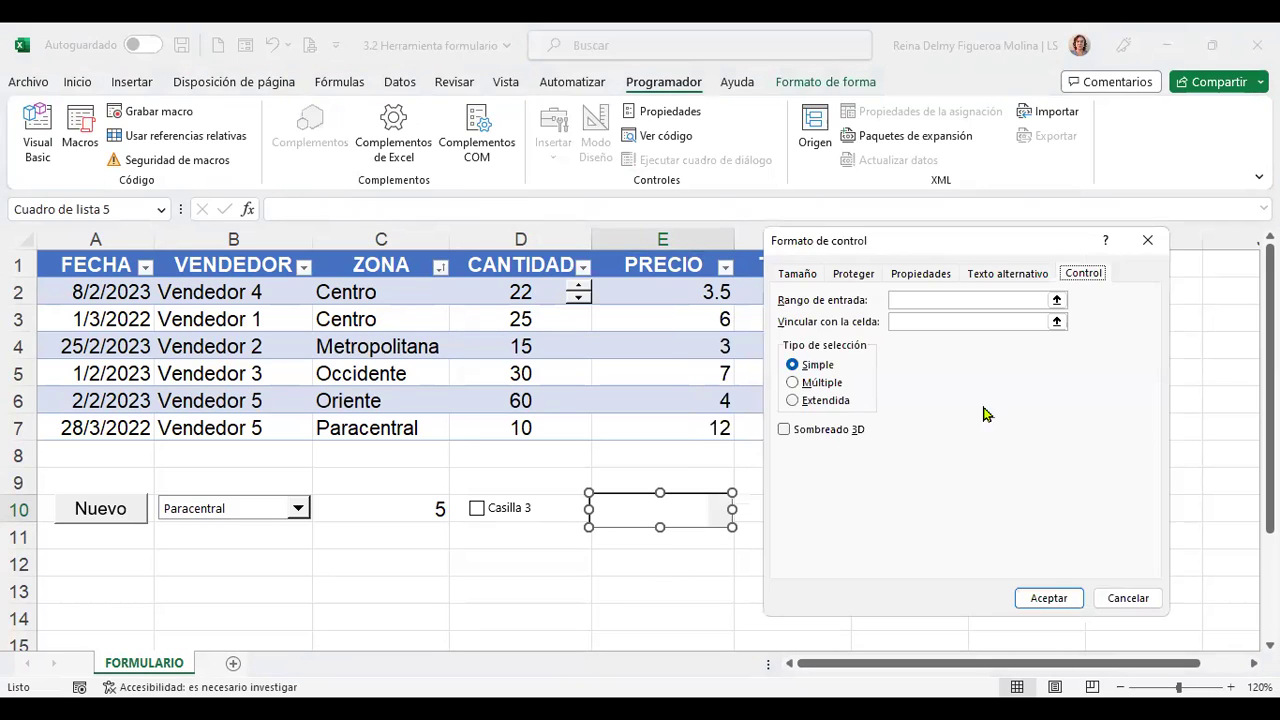
left_click(922, 302)
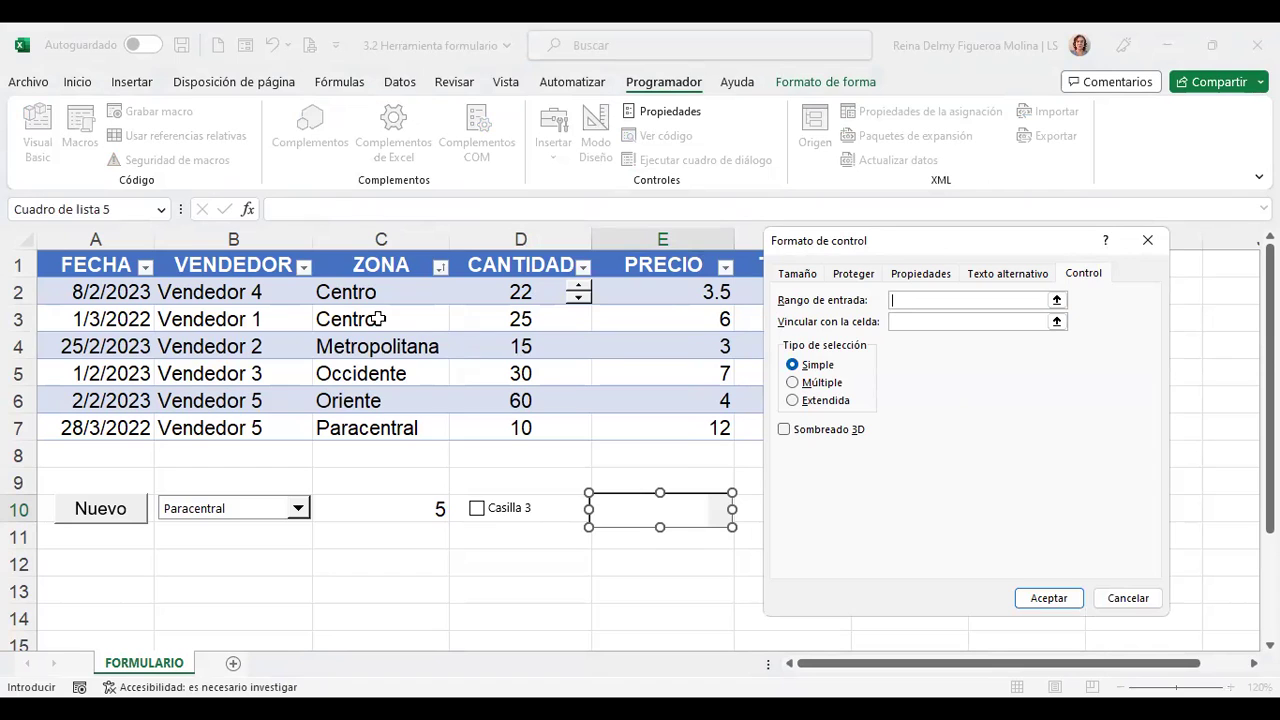
left_click(379, 318)
left_click_drag(376, 415, 378, 430)
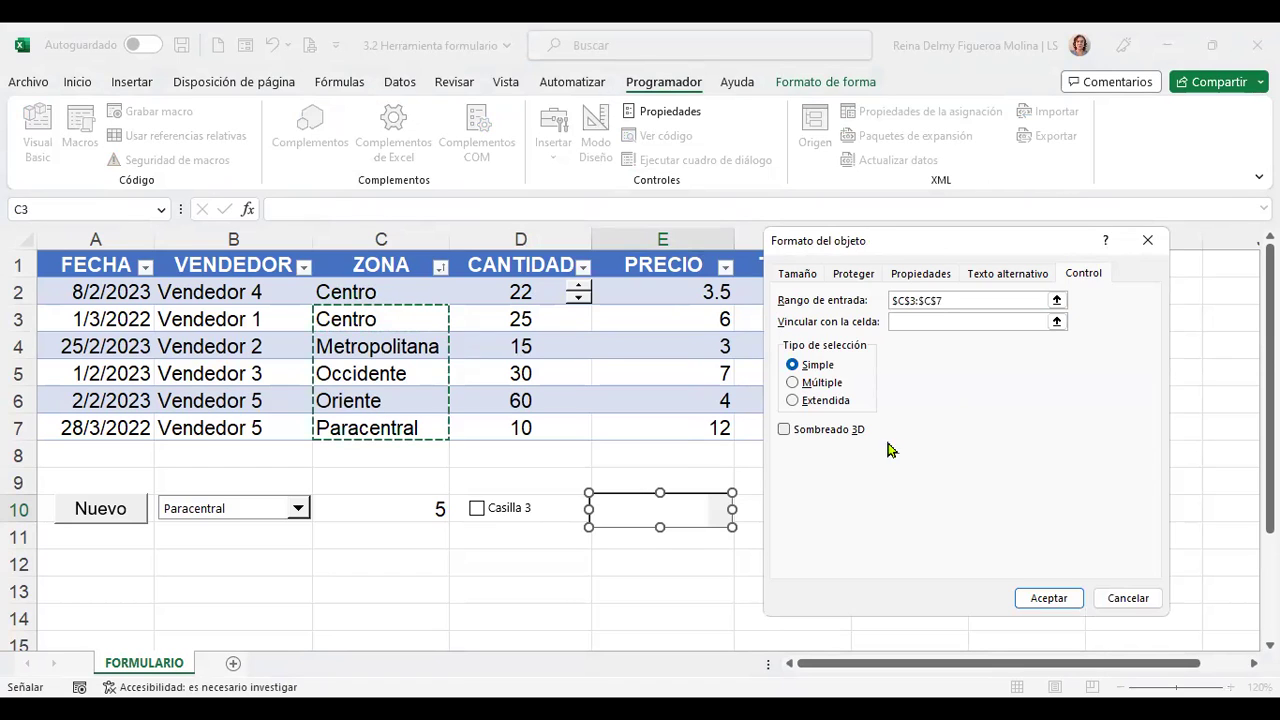
left_click(954, 323)
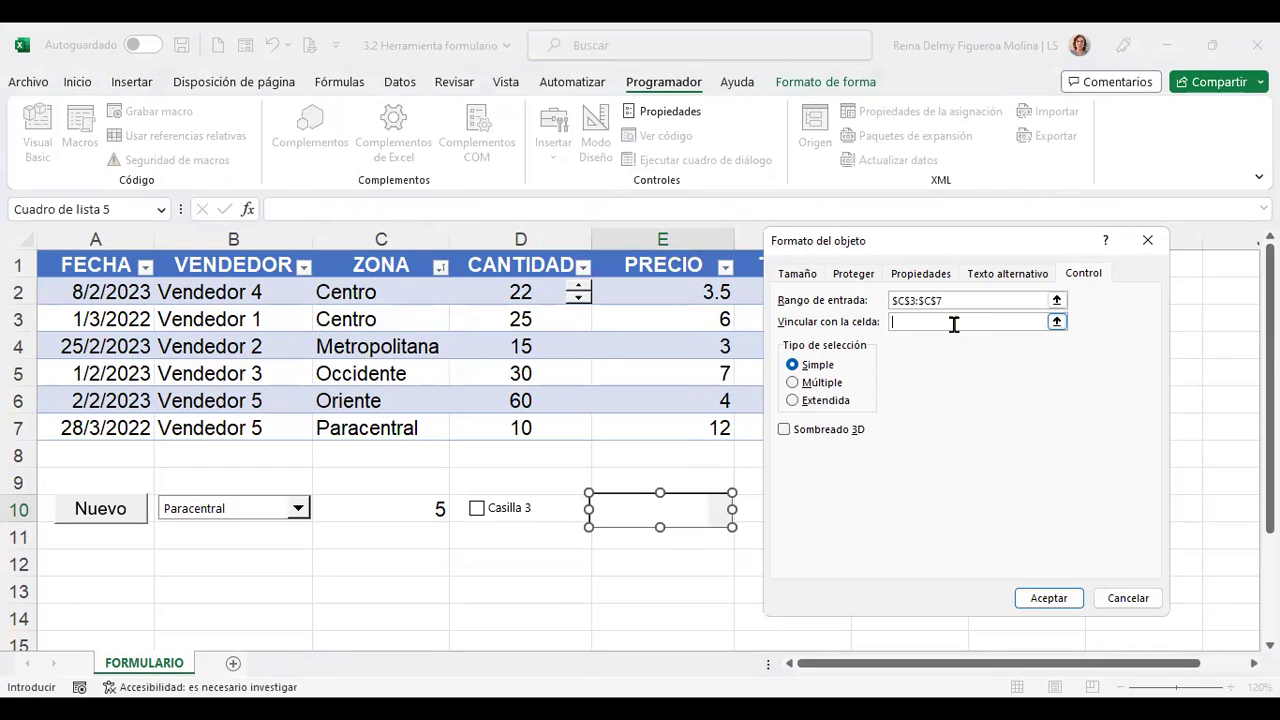
left_click(672, 540)
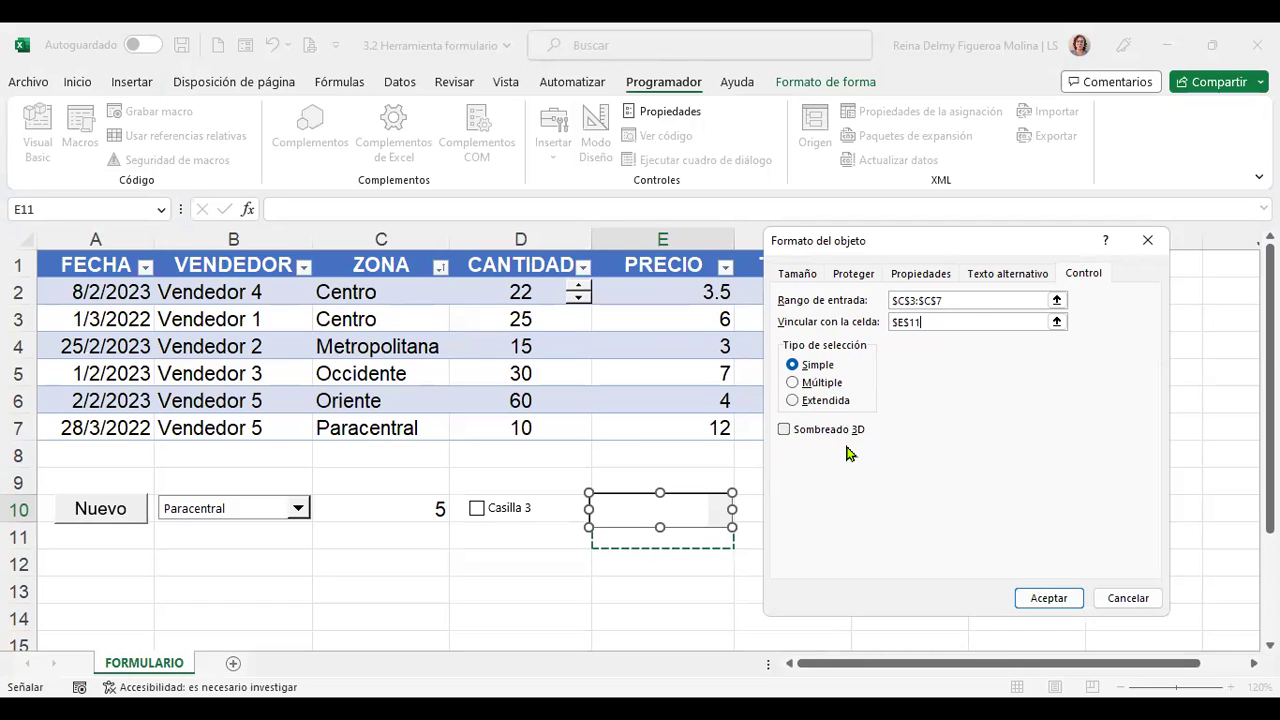
left_click(793, 431)
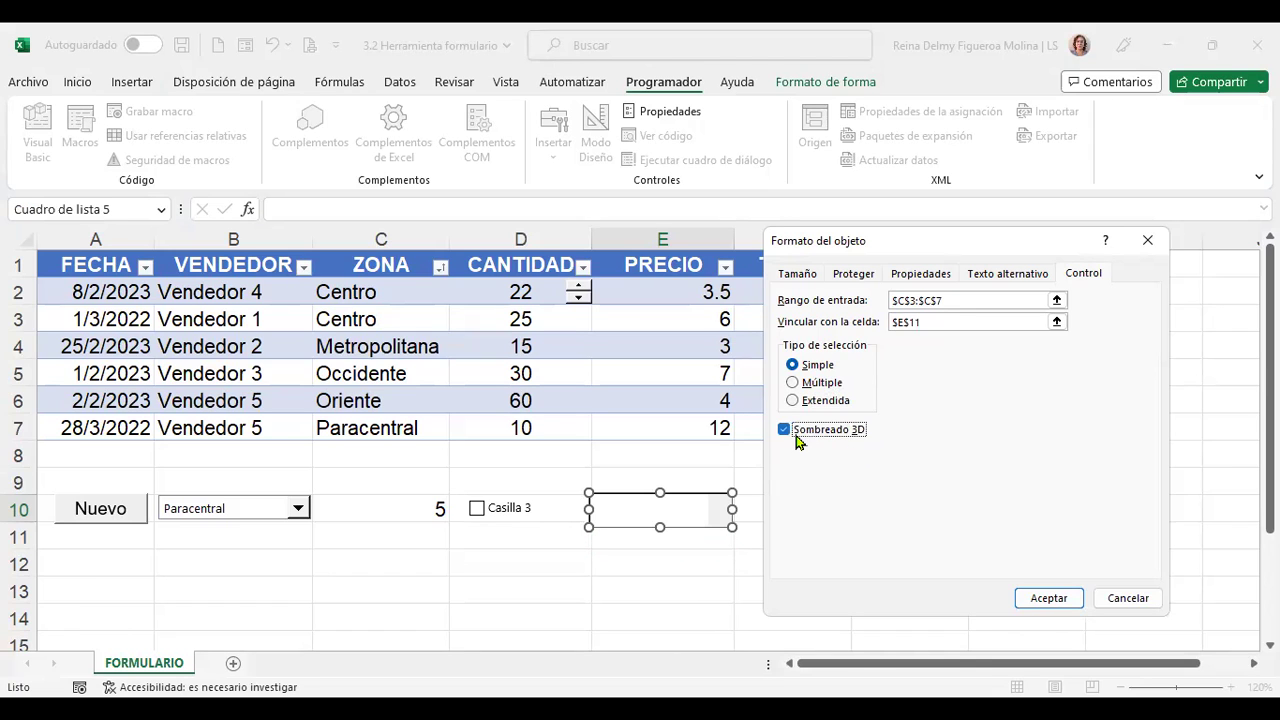
left_click(1050, 598)
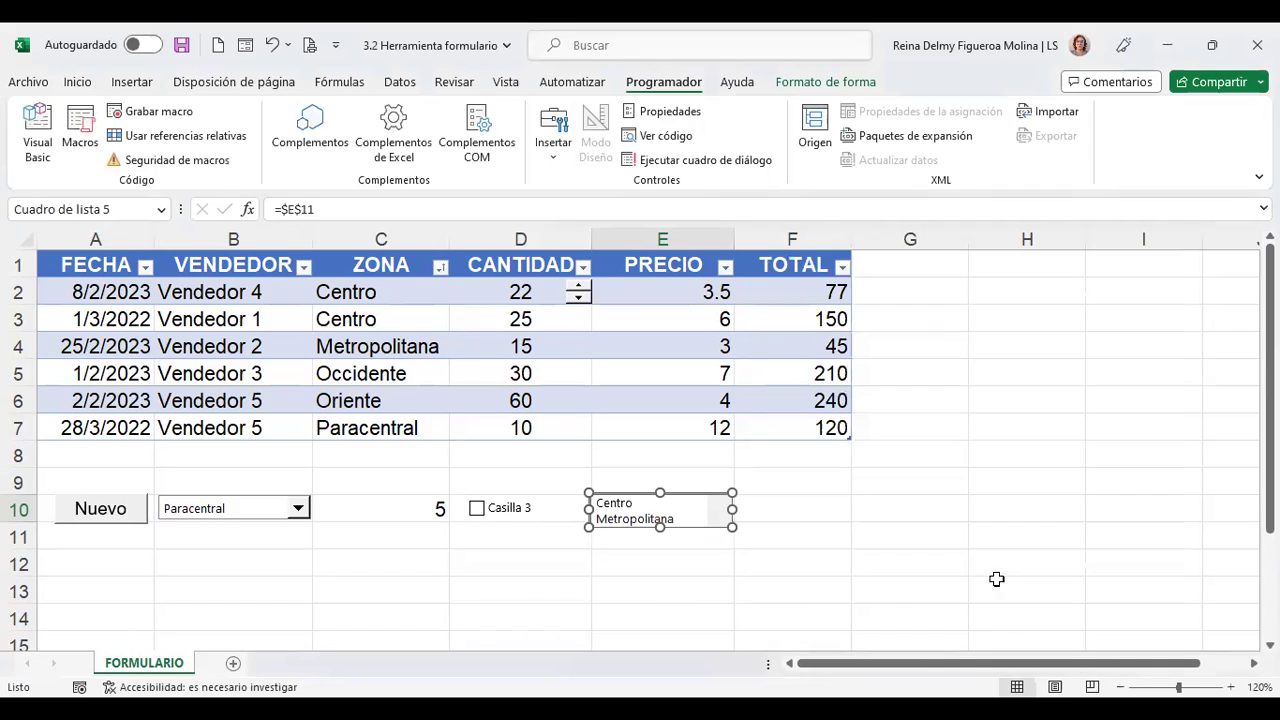
Step: Move the zone list box to column F and resize it to show all five zones
left_click(862, 526)
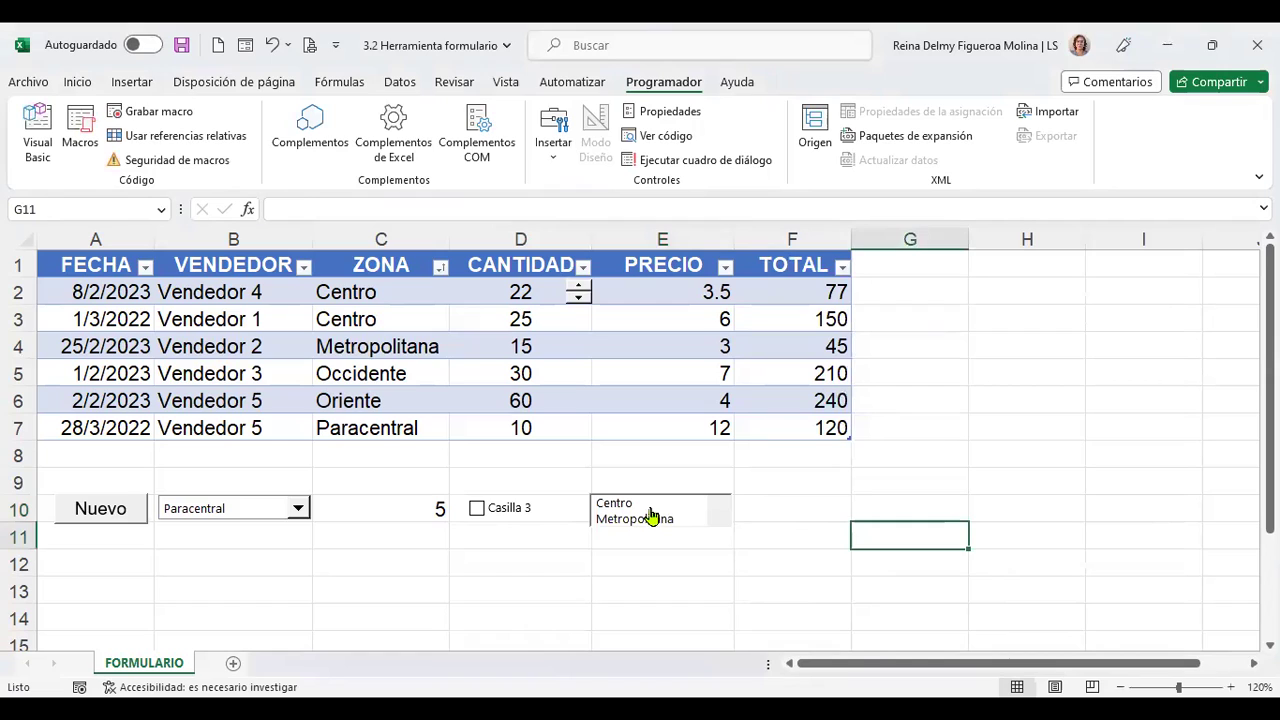
left_click(654, 512, "ctrl")
left_click(658, 525)
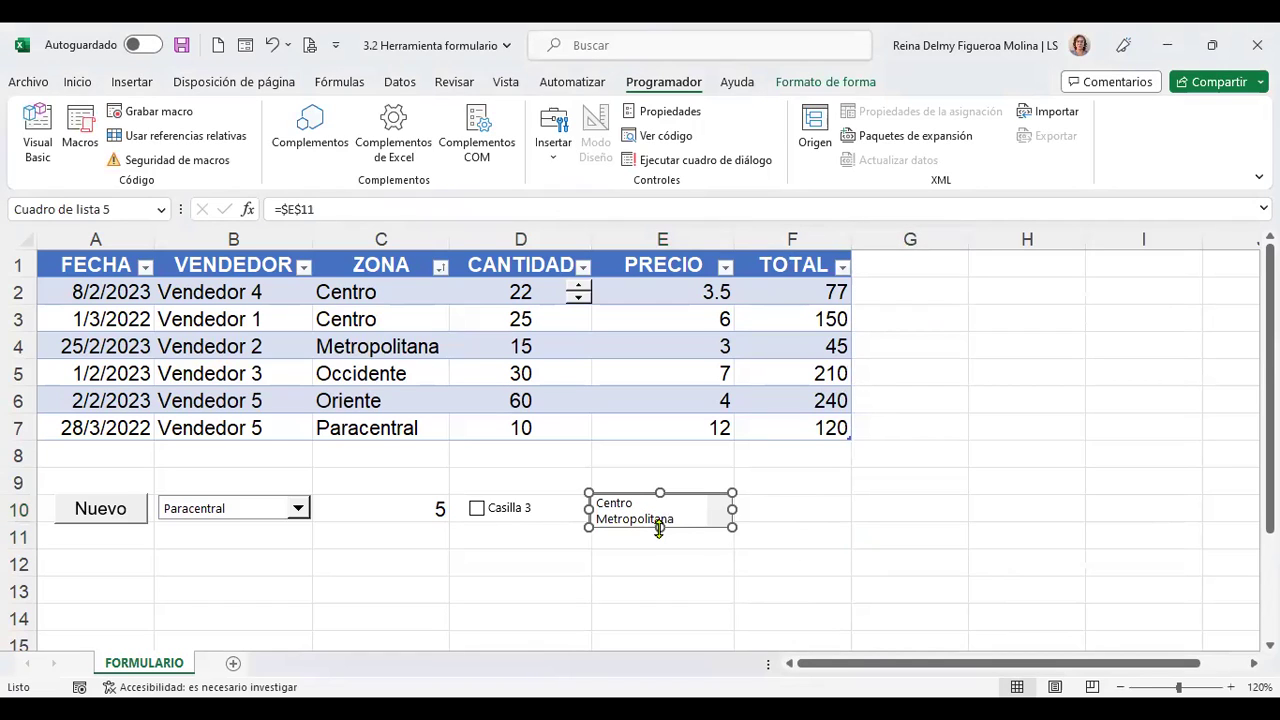
mouse_move(683, 510)
left_mouse_down()
mouse_move(829, 494)
mouse_move(805, 587)
left_mouse_up()
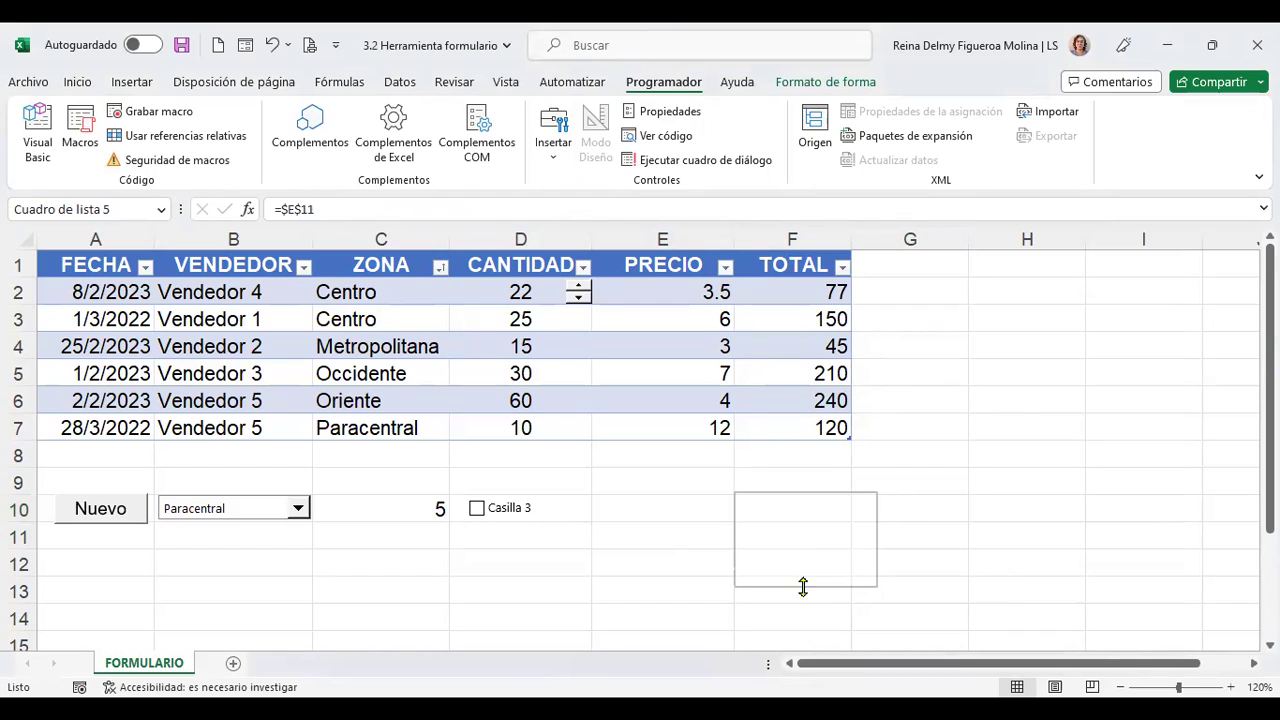
left_click_drag(805, 587, 808, 573)
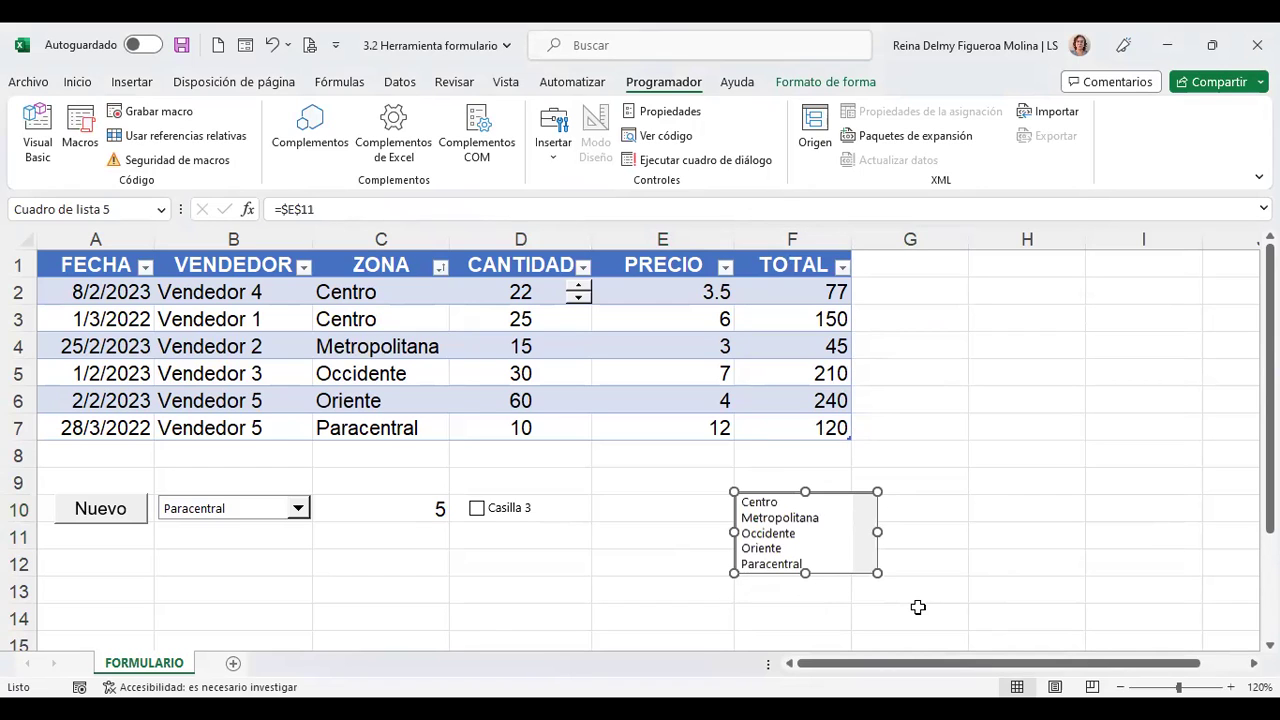
left_click_drag(871, 524, 851, 521)
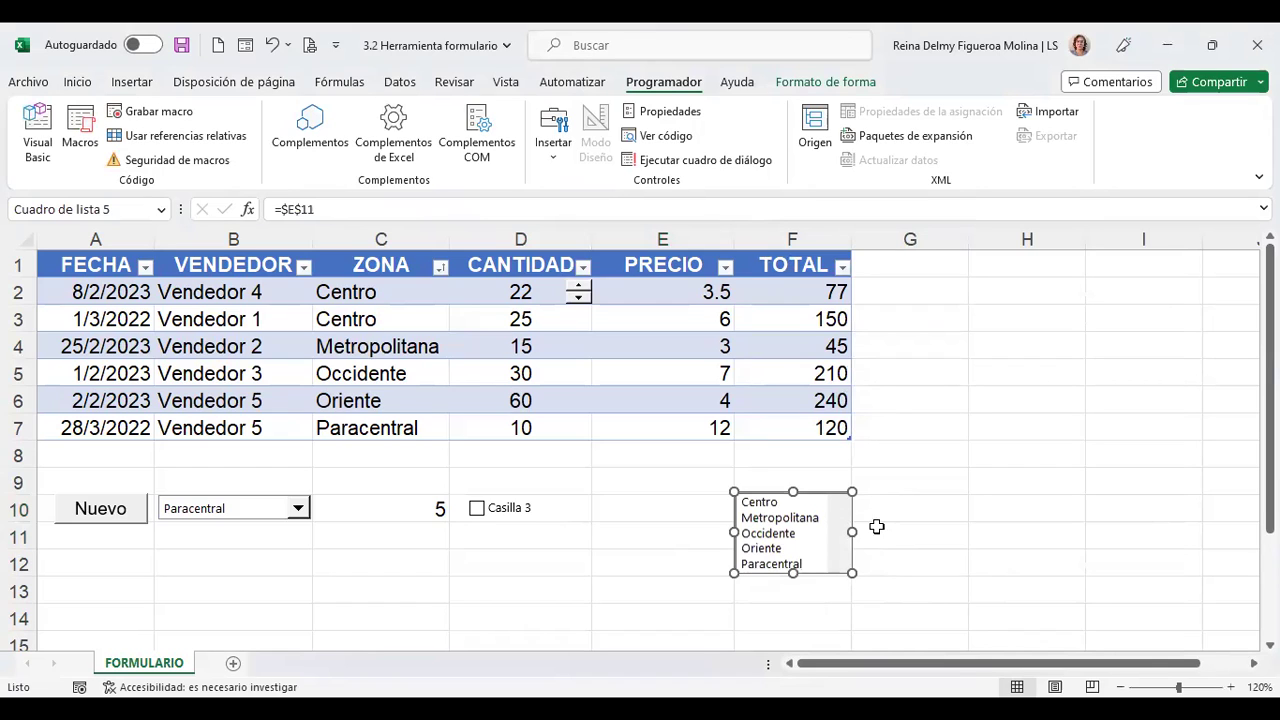
Step: Test the list by picking Metropolitana, Occidente, Oriente, Paracentral, then Centro (E11 shows 1)
left_click(895, 534)
left_click(785, 517)
left_click(786, 534)
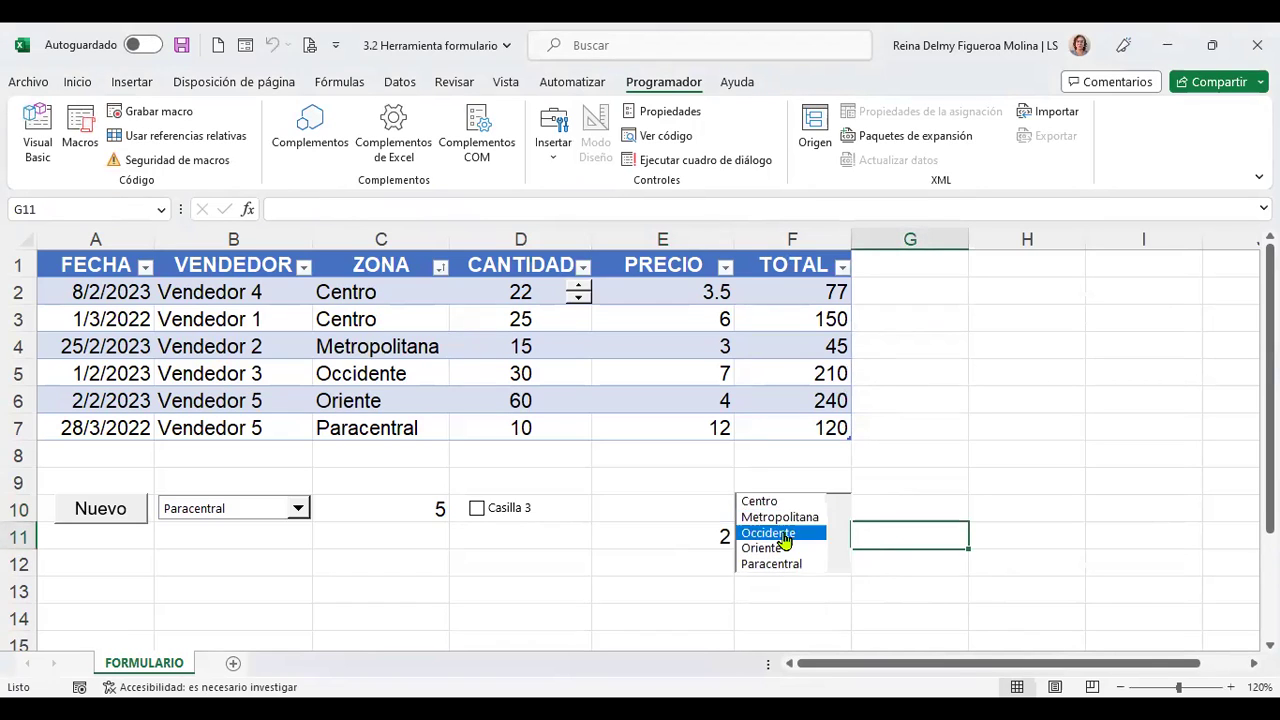
left_click(785, 549)
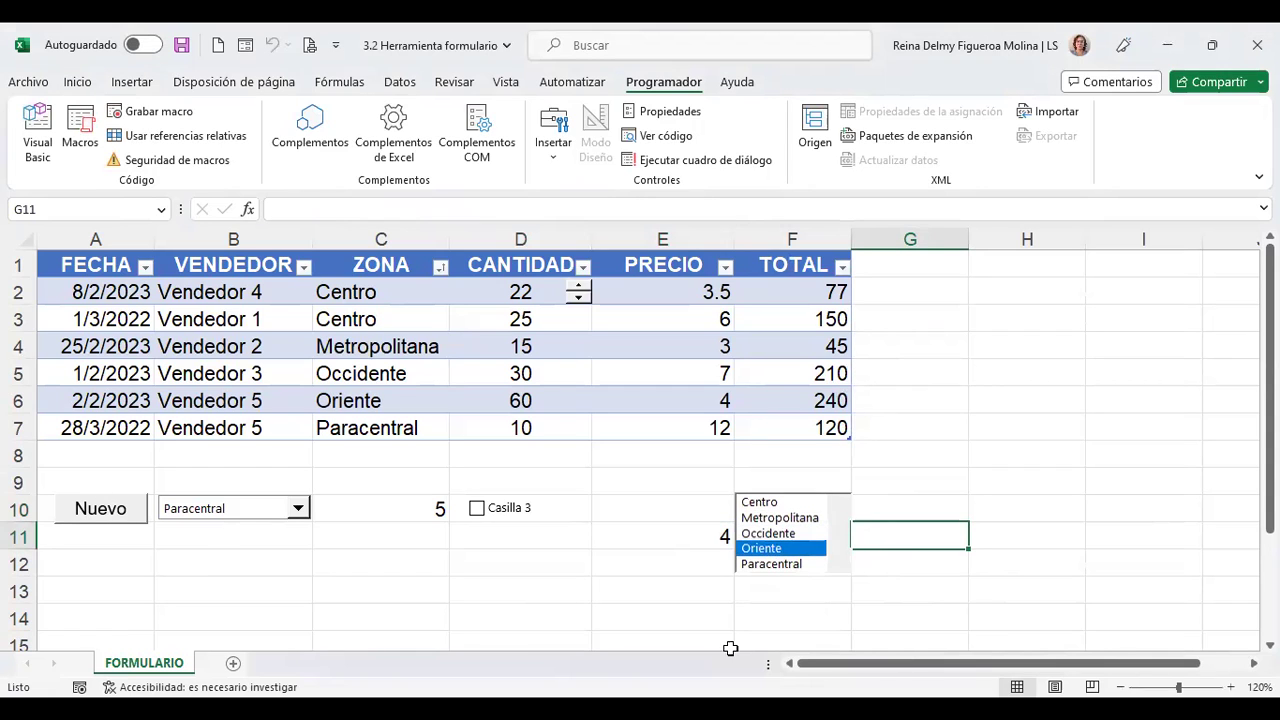
left_click(772, 564)
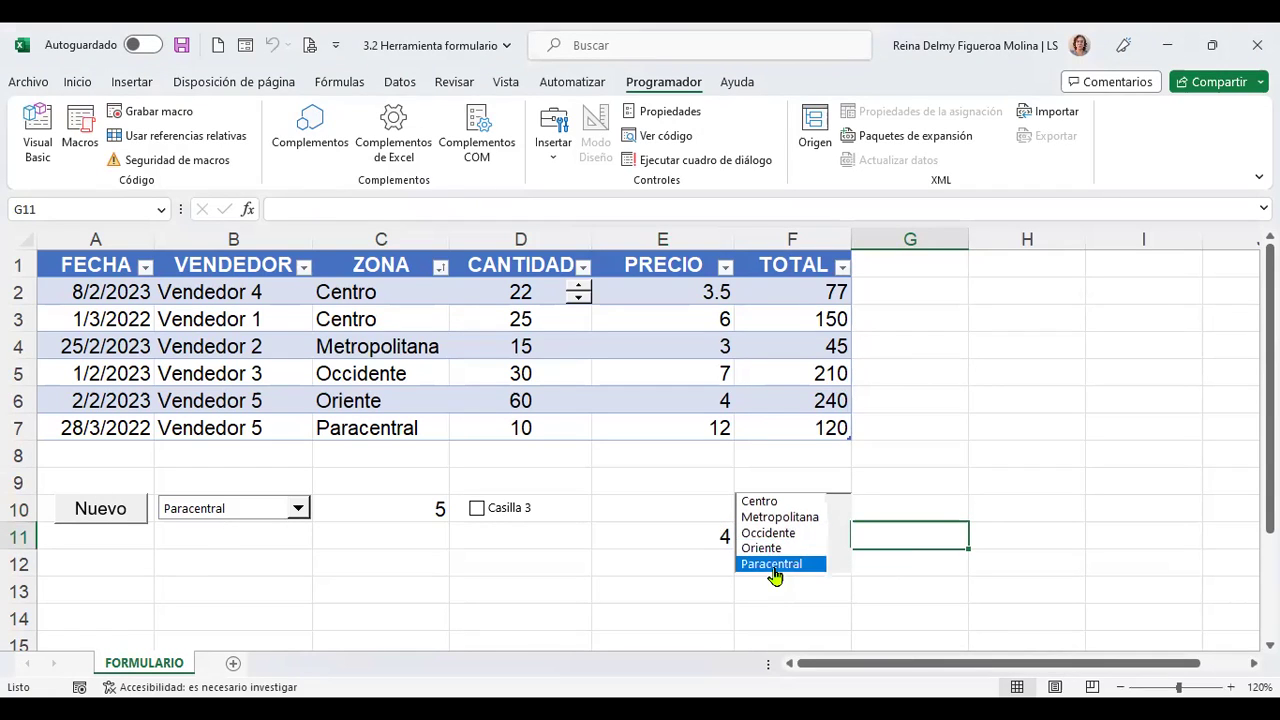
left_click(774, 503)
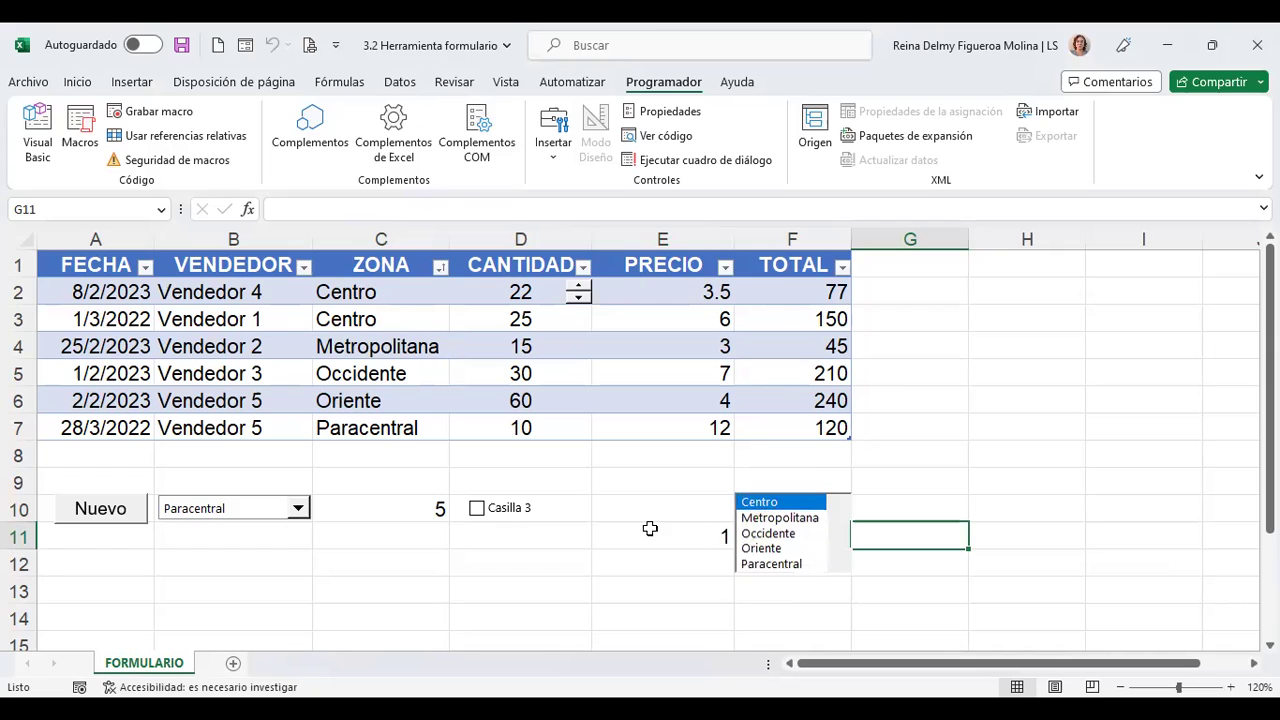
Step: Draw an option button in H10, duplicate it with Ctrl+D, and place the copy in I10
left_click(556, 158)
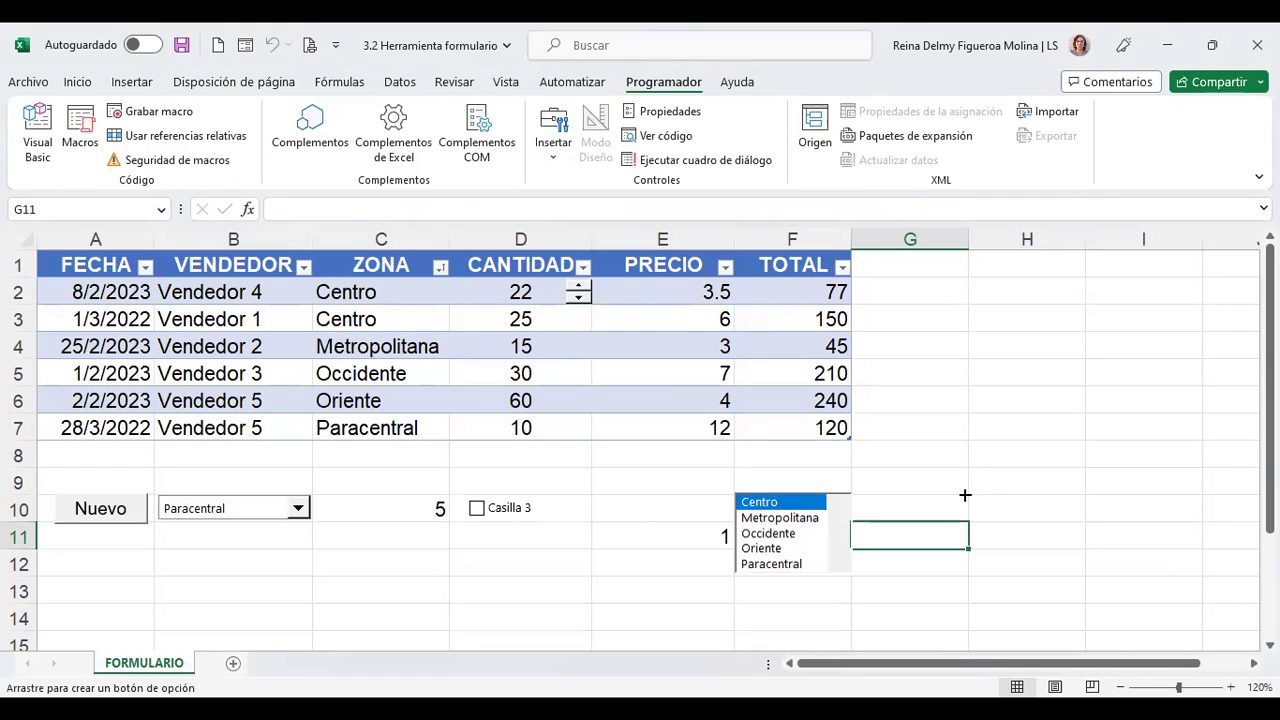
left_click_drag(968, 491, 1087, 519)
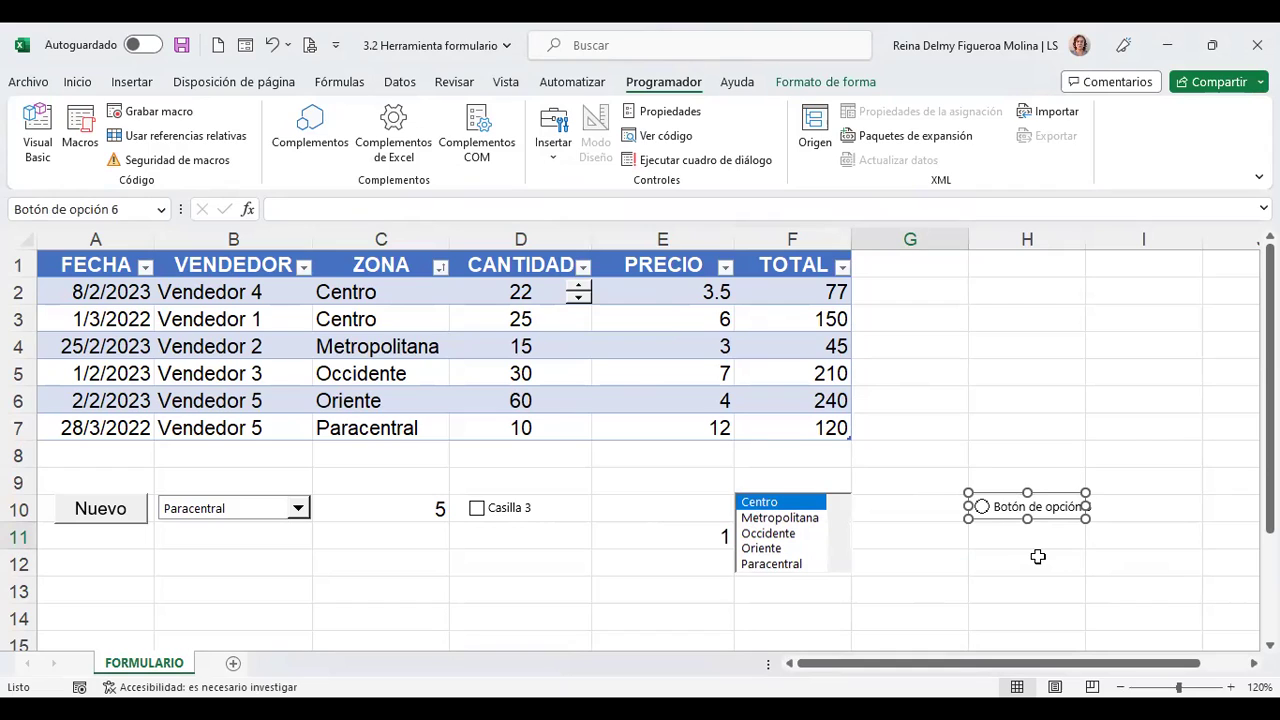
key("ctrl+d")
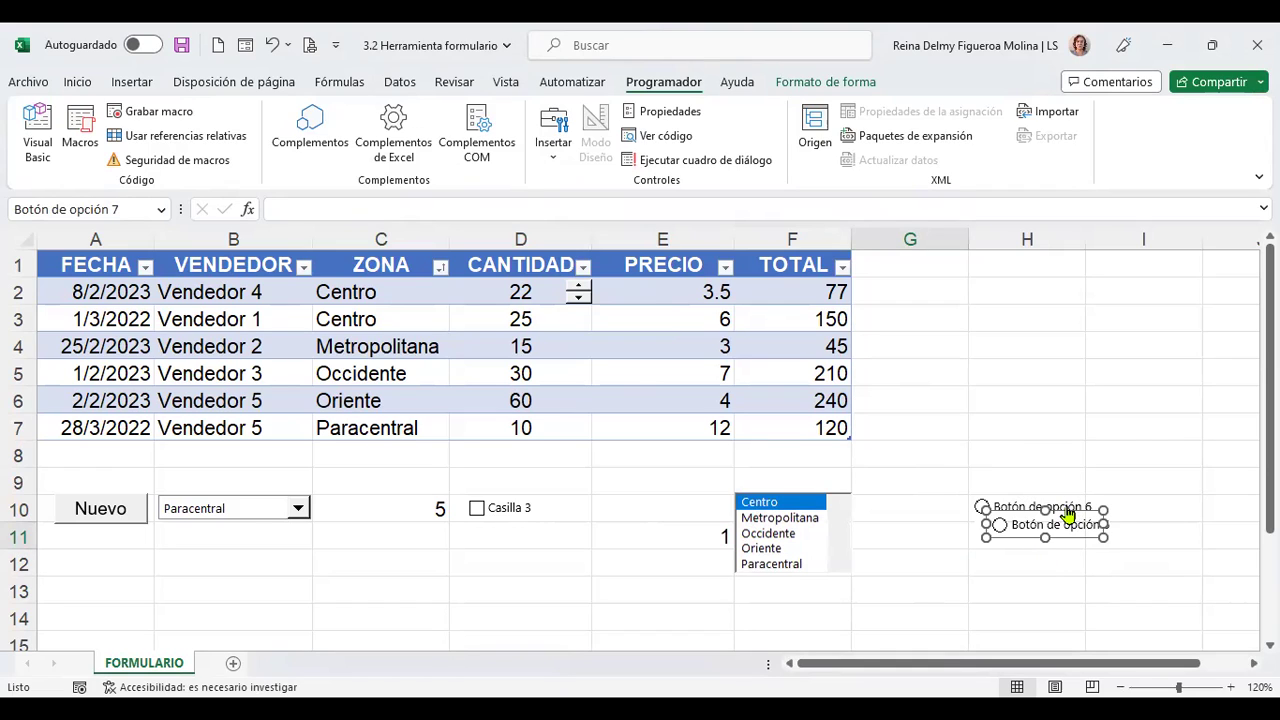
left_click_drag(1077, 512, 1181, 488)
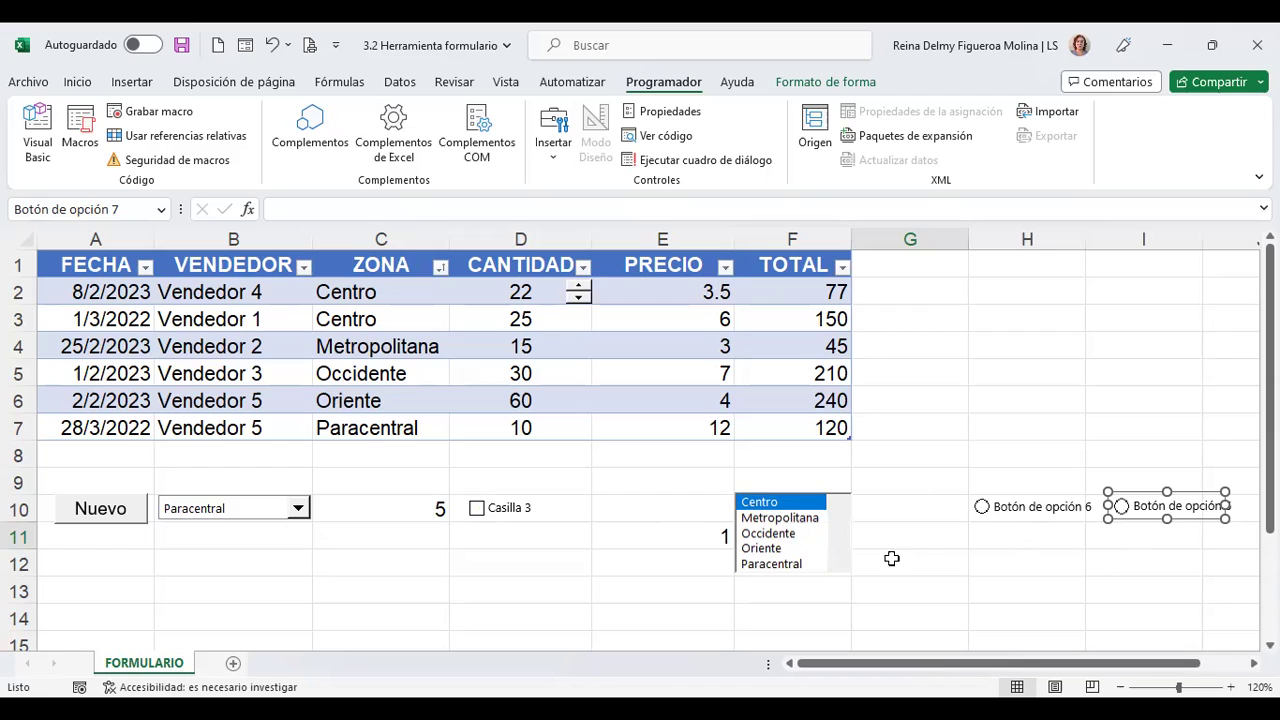
Step: Draw group box 'Cuadro de grupo 8' around both option buttons in columns H–I
left_click(555, 162)
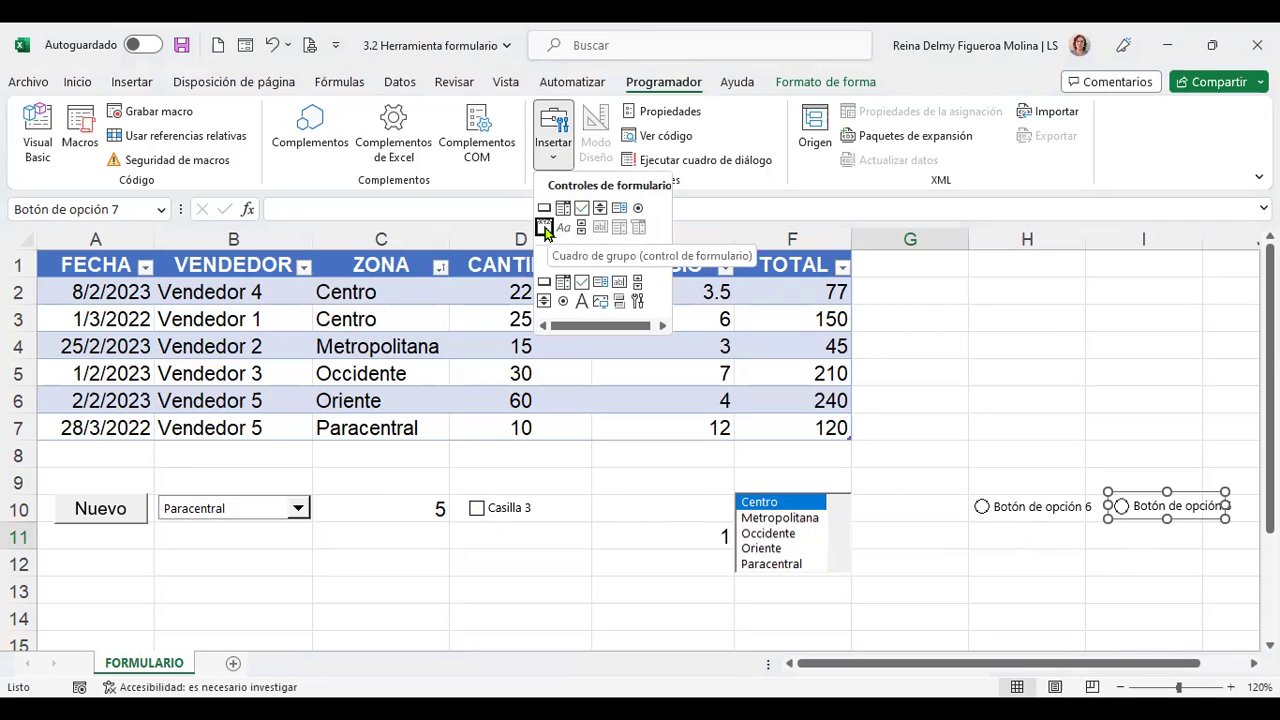
left_click(545, 228)
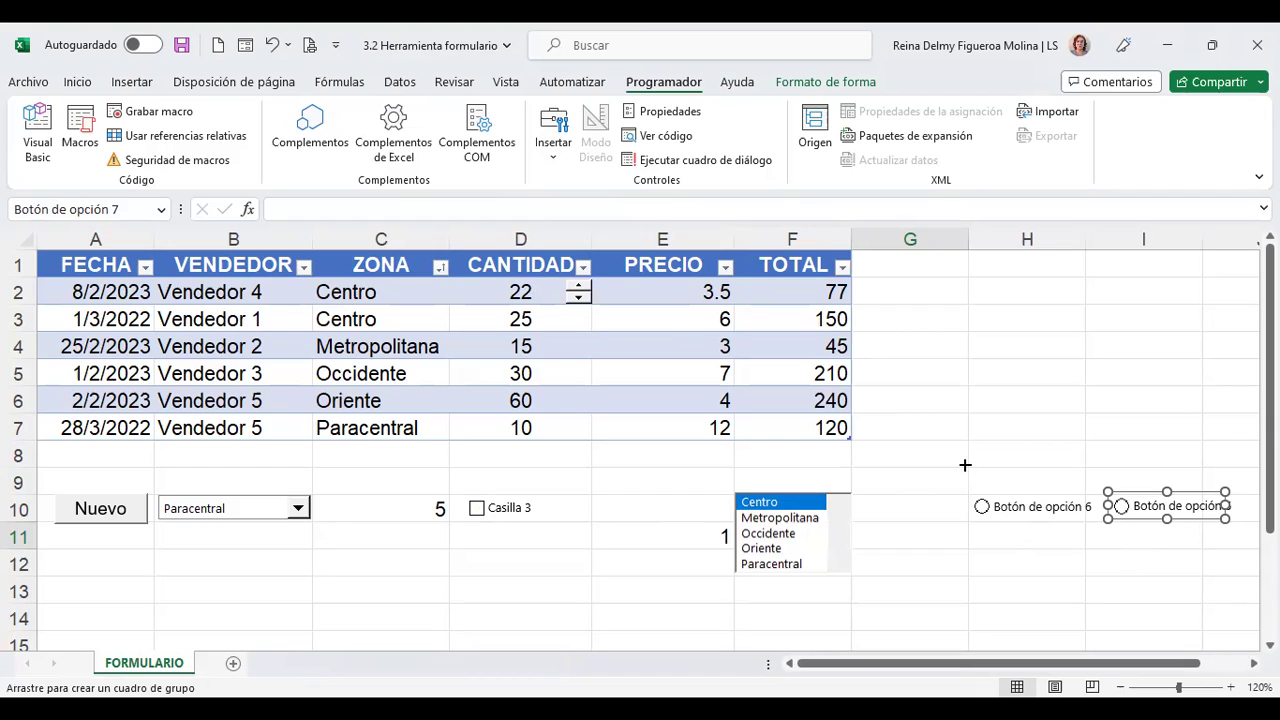
left_click_drag(968, 467, 1244, 543)
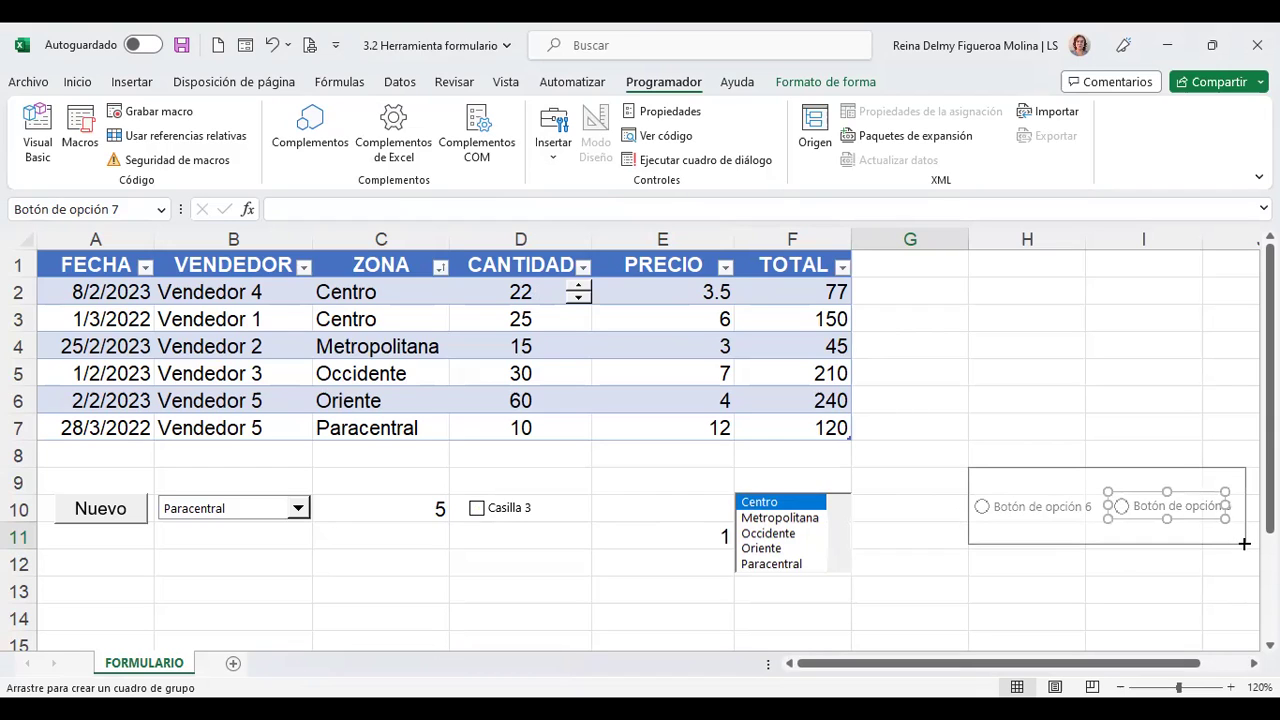
left_click_drag(1244, 543, 1245, 545)
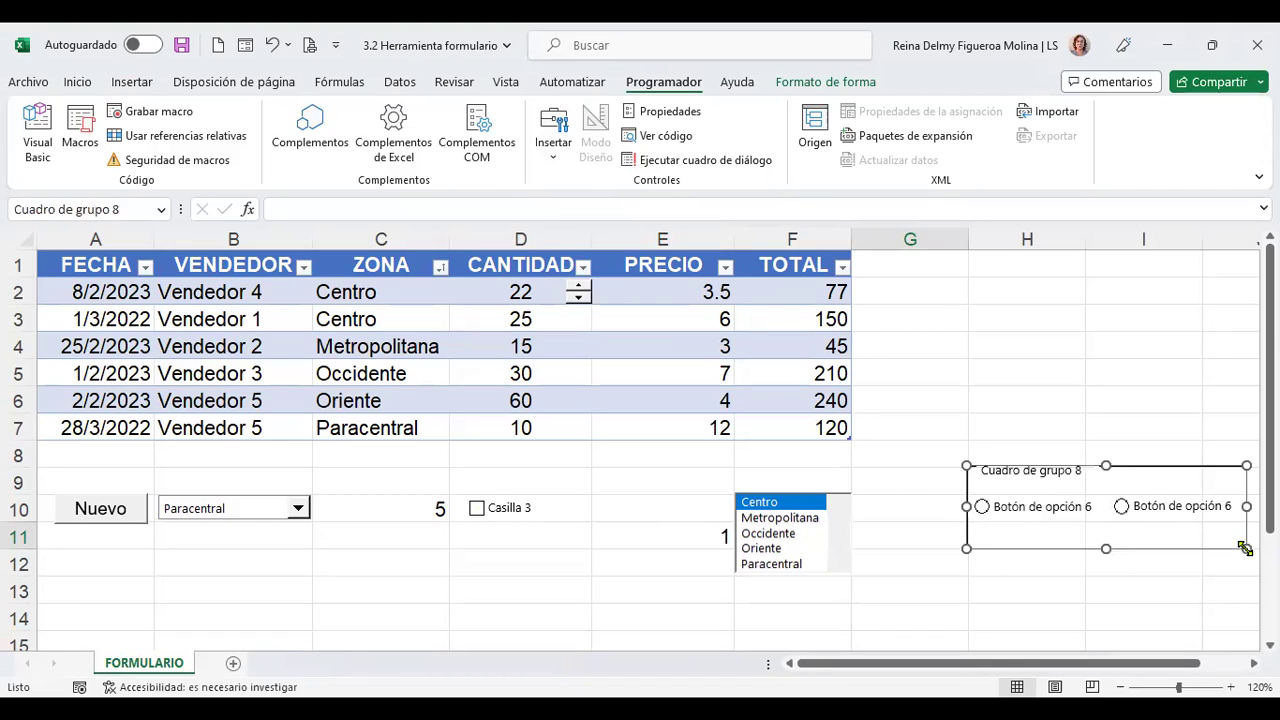
left_click(1128, 420)
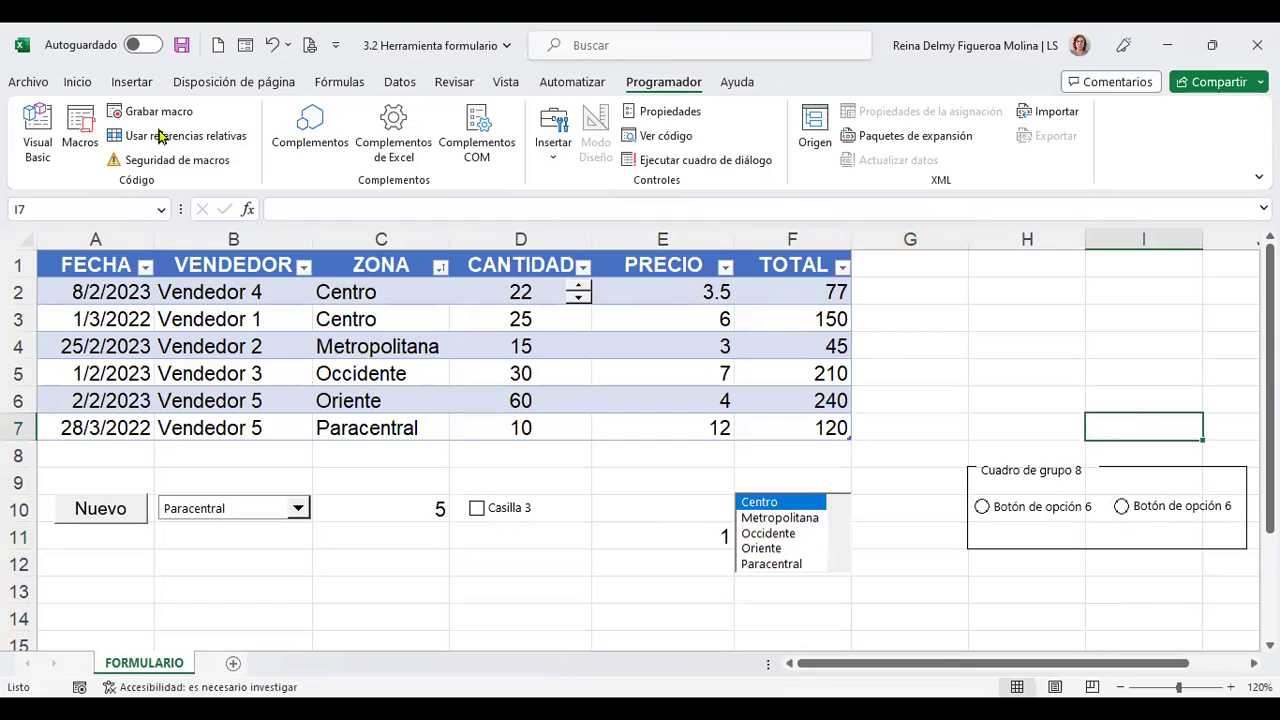
left_click(245, 46)
left_click(645, 421)
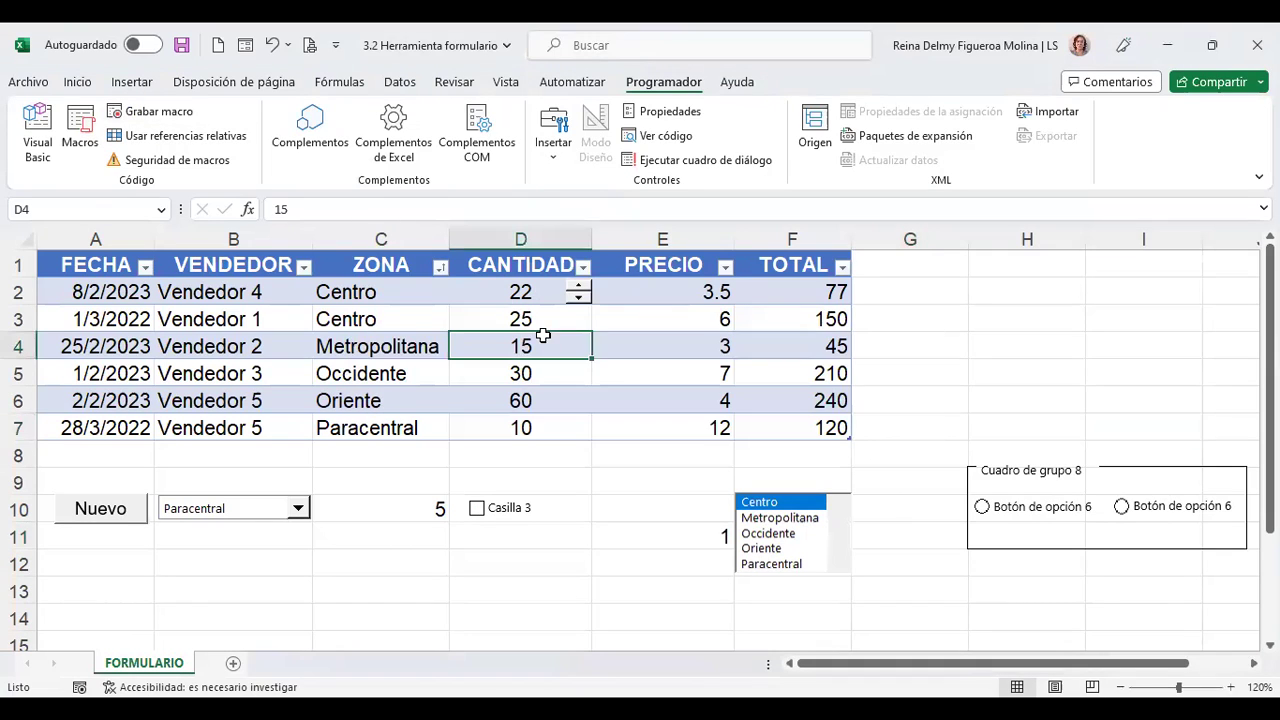
left_click(246, 47)
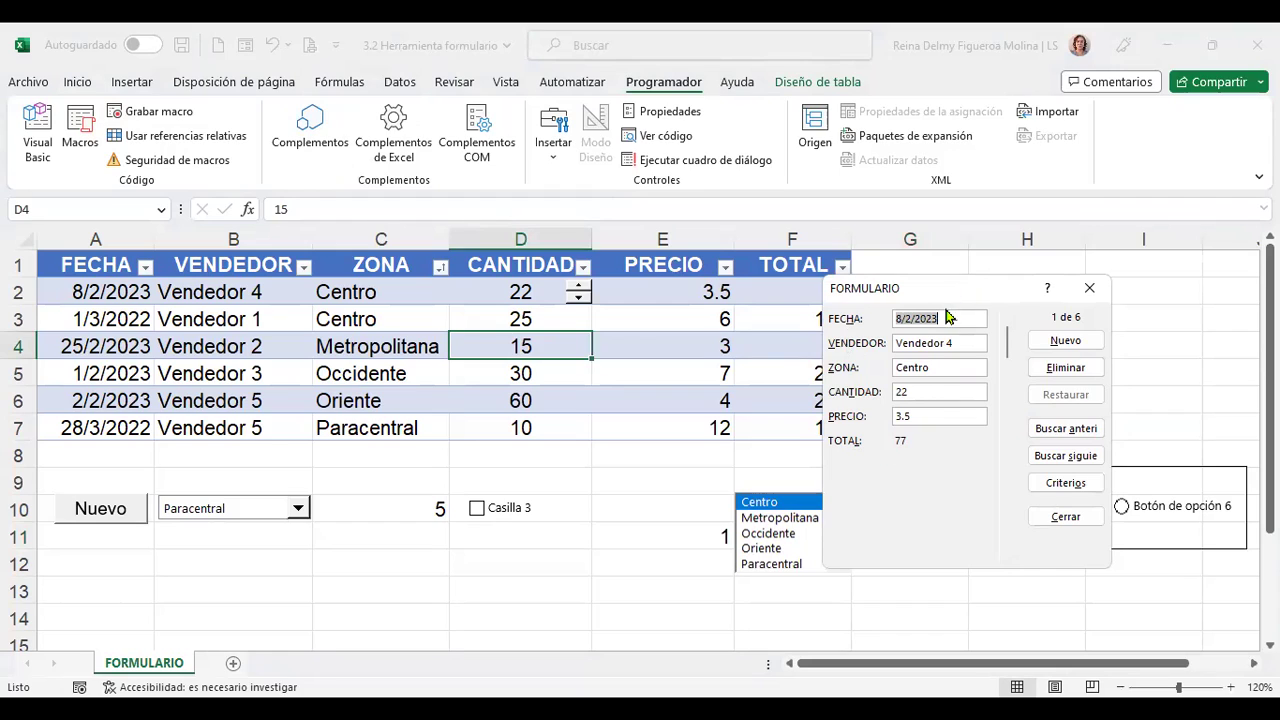
left_click_drag(1006, 340, 1009, 395)
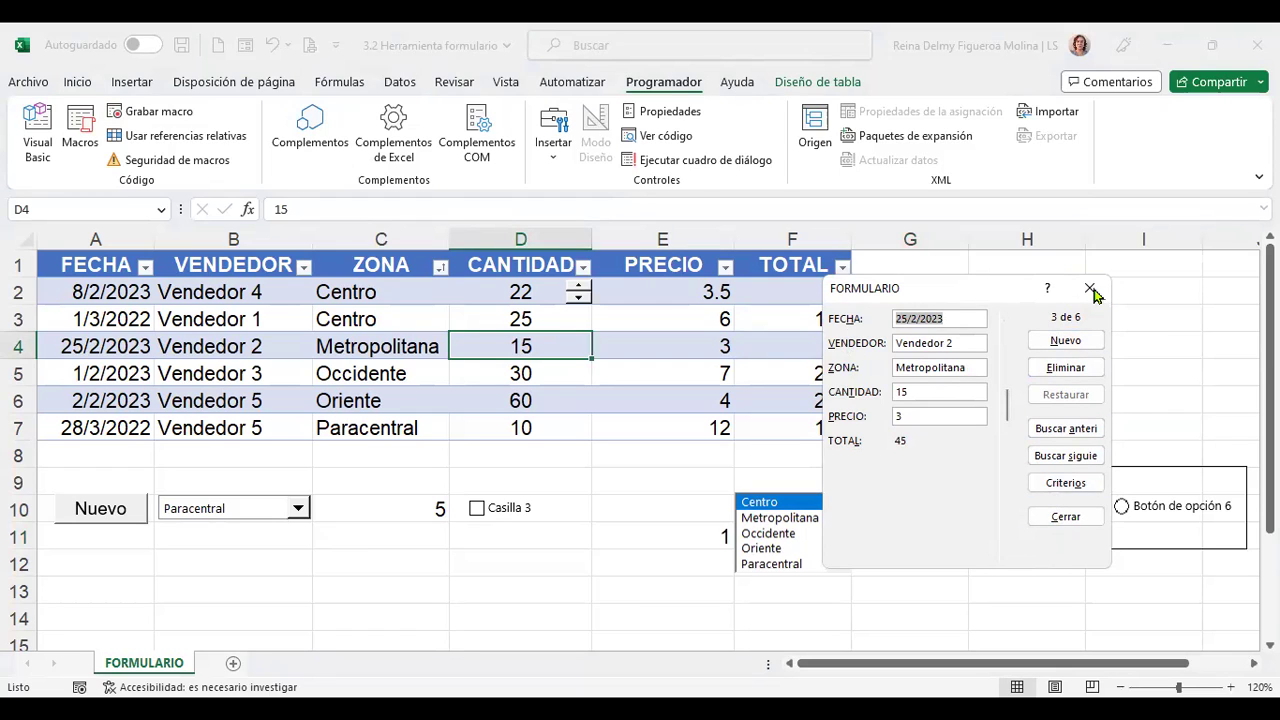
key("Escape")
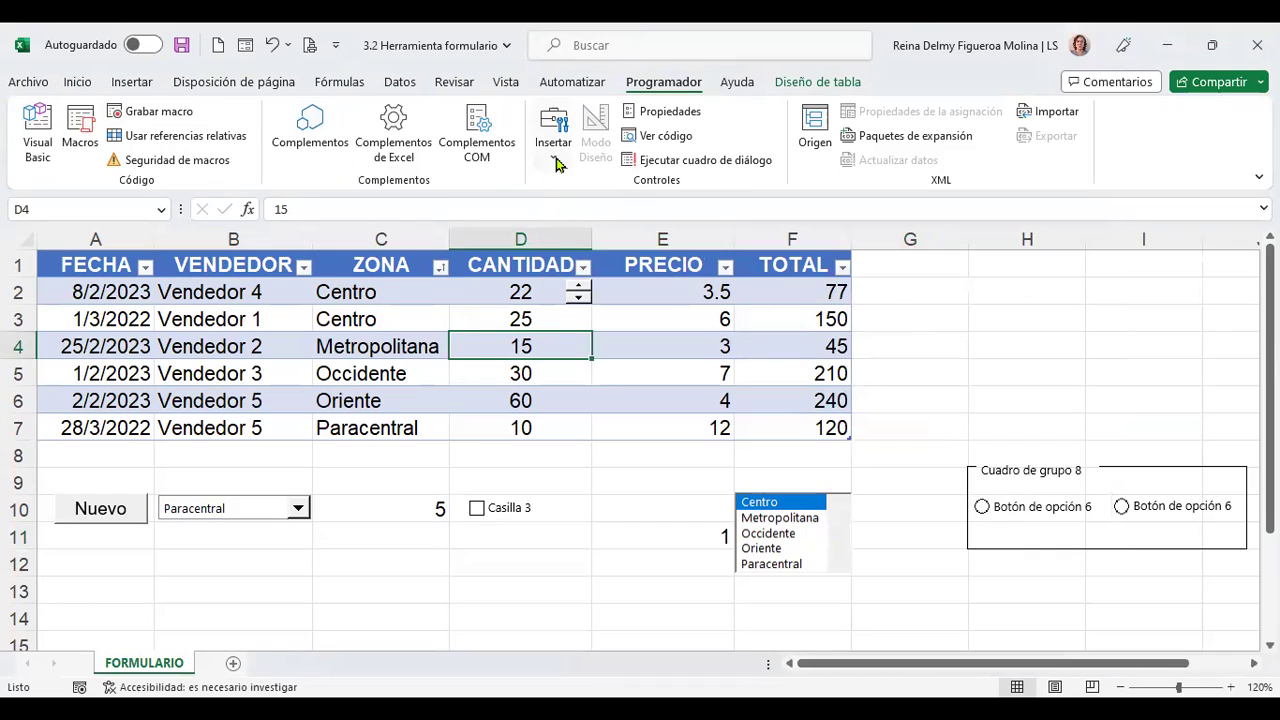
Step: Draw a label form control below the table at A14
left_click(556, 160)
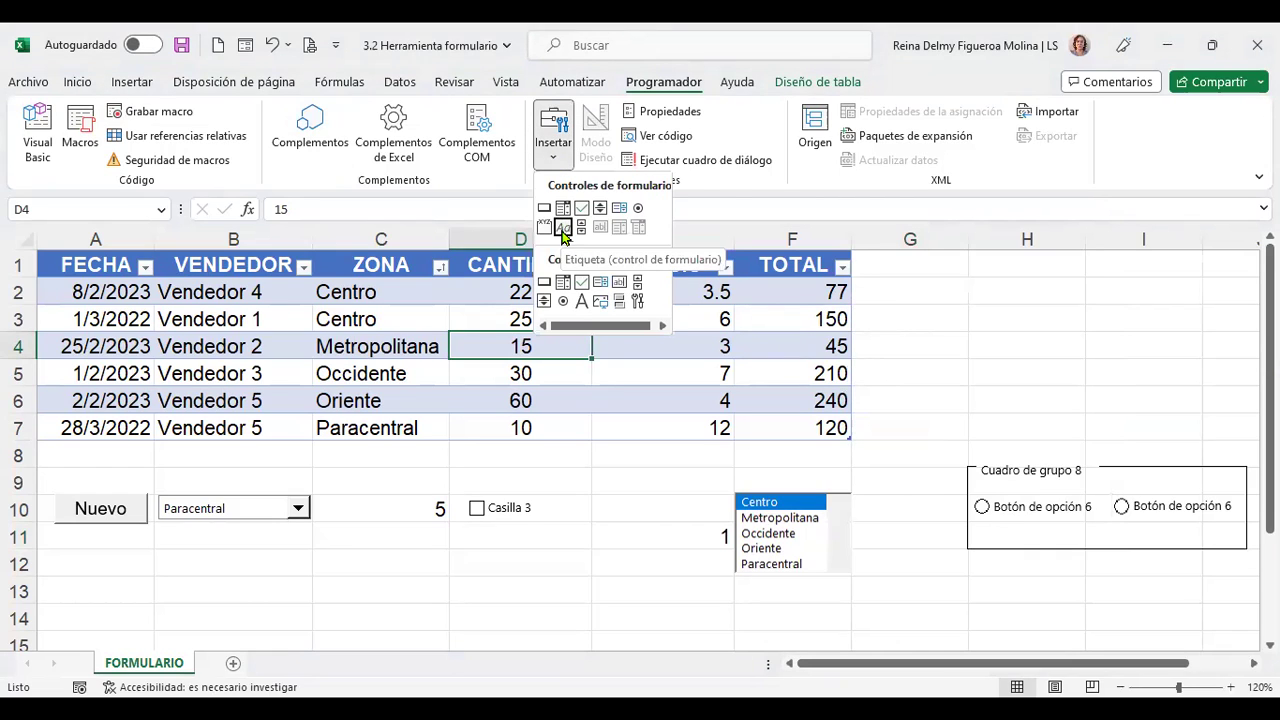
left_click(563, 230)
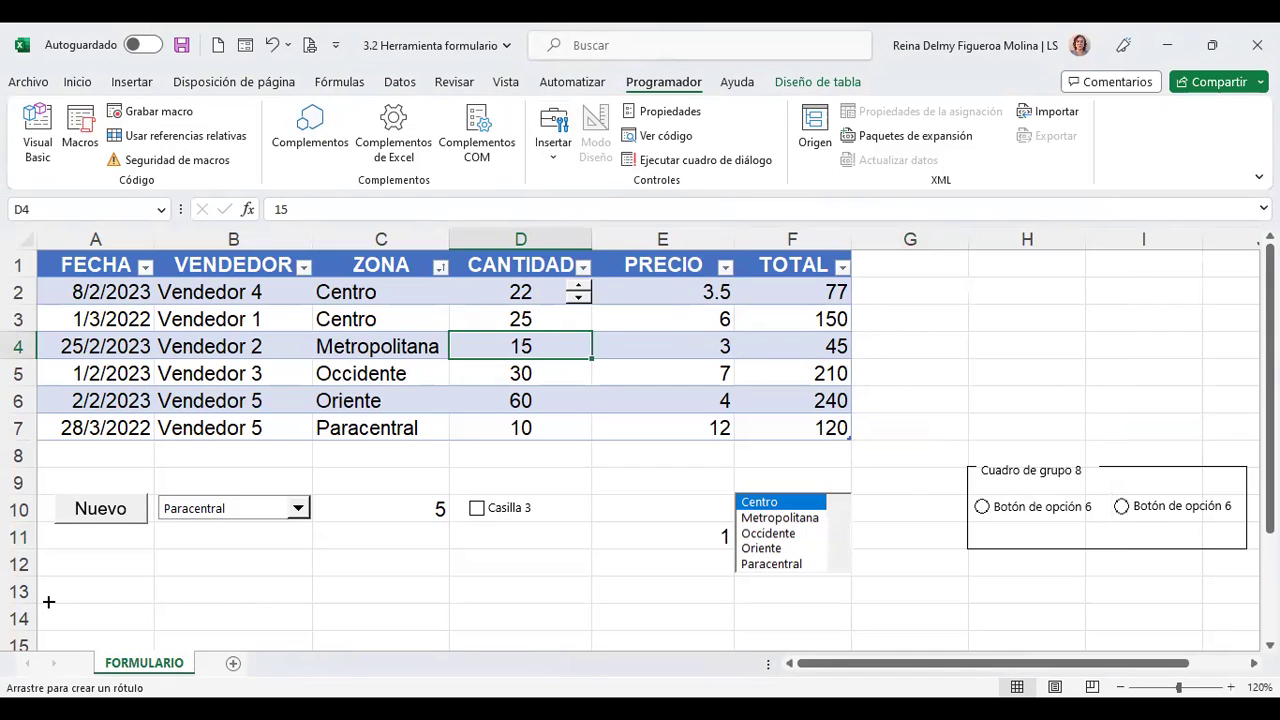
left_click_drag(48, 601, 144, 609)
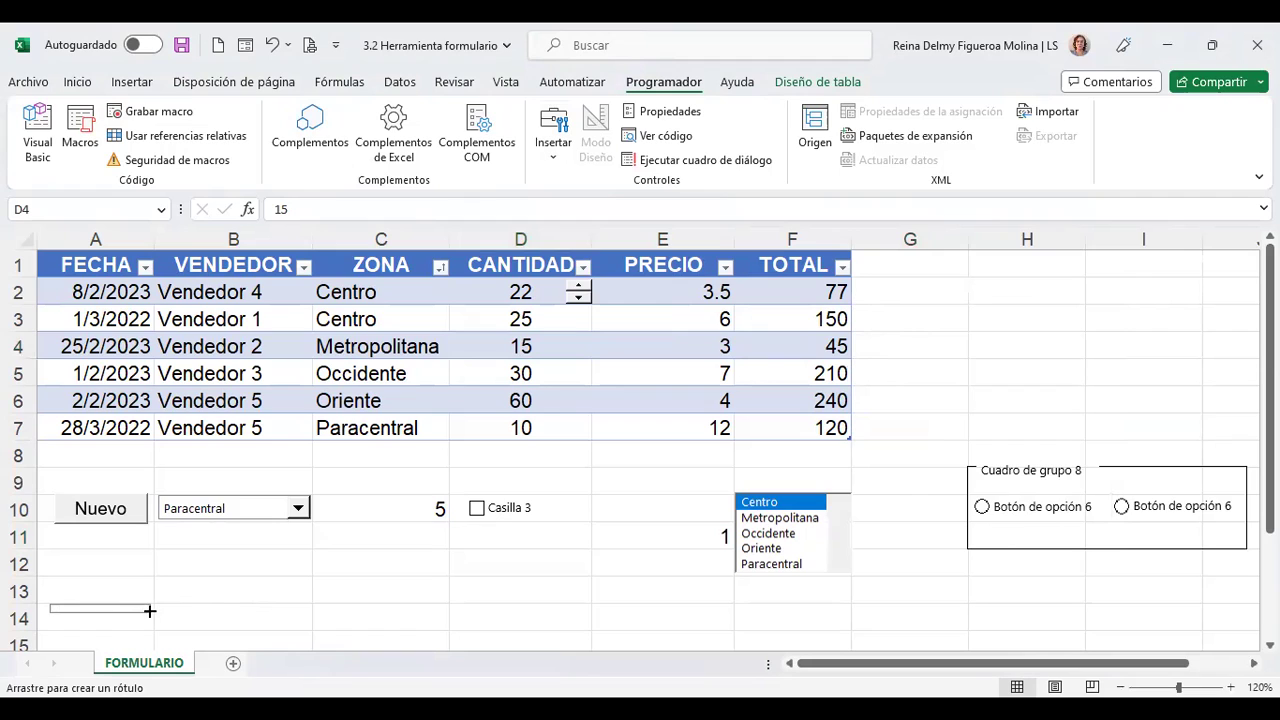
left_click_drag(149, 610, 155, 630)
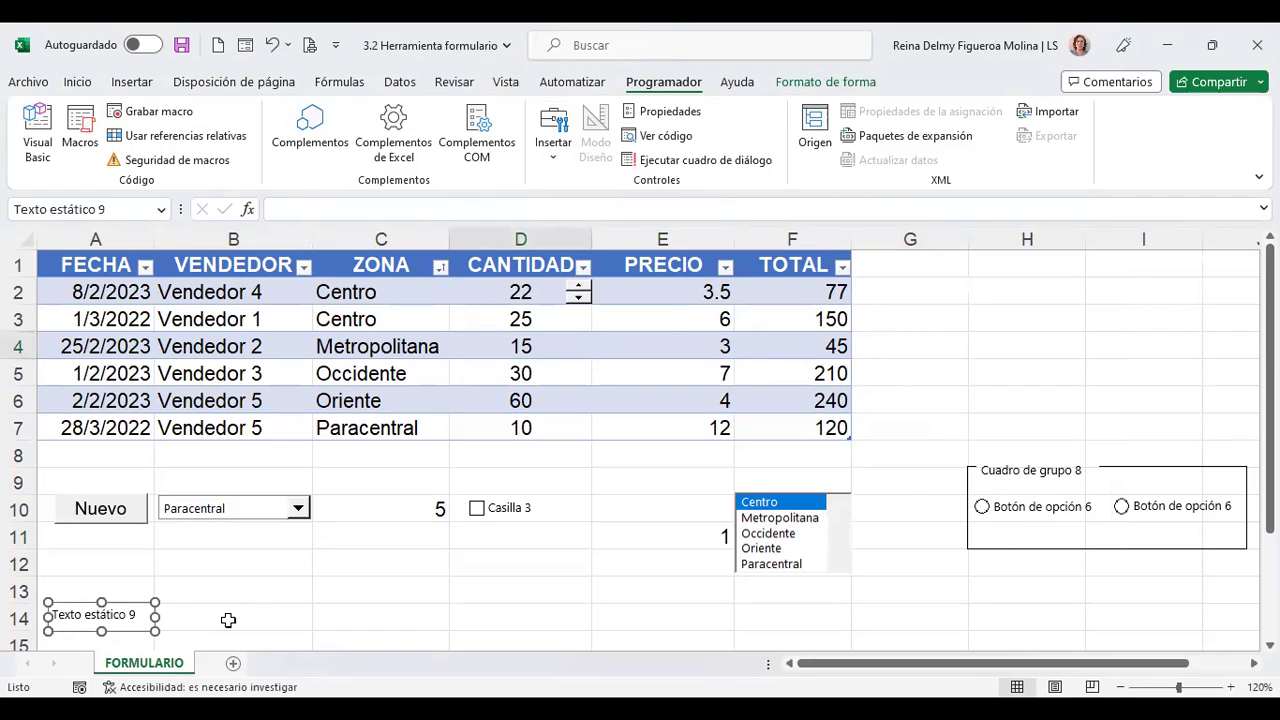
left_click(129, 612)
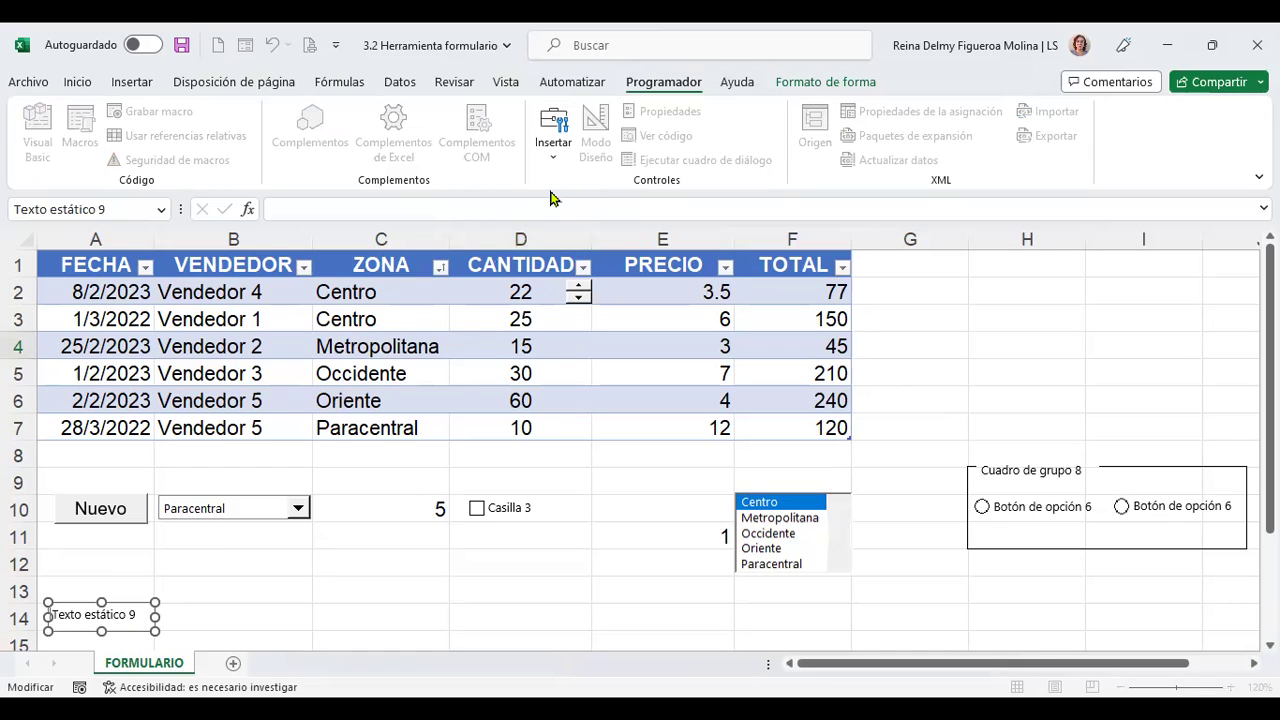
left_click(543, 600)
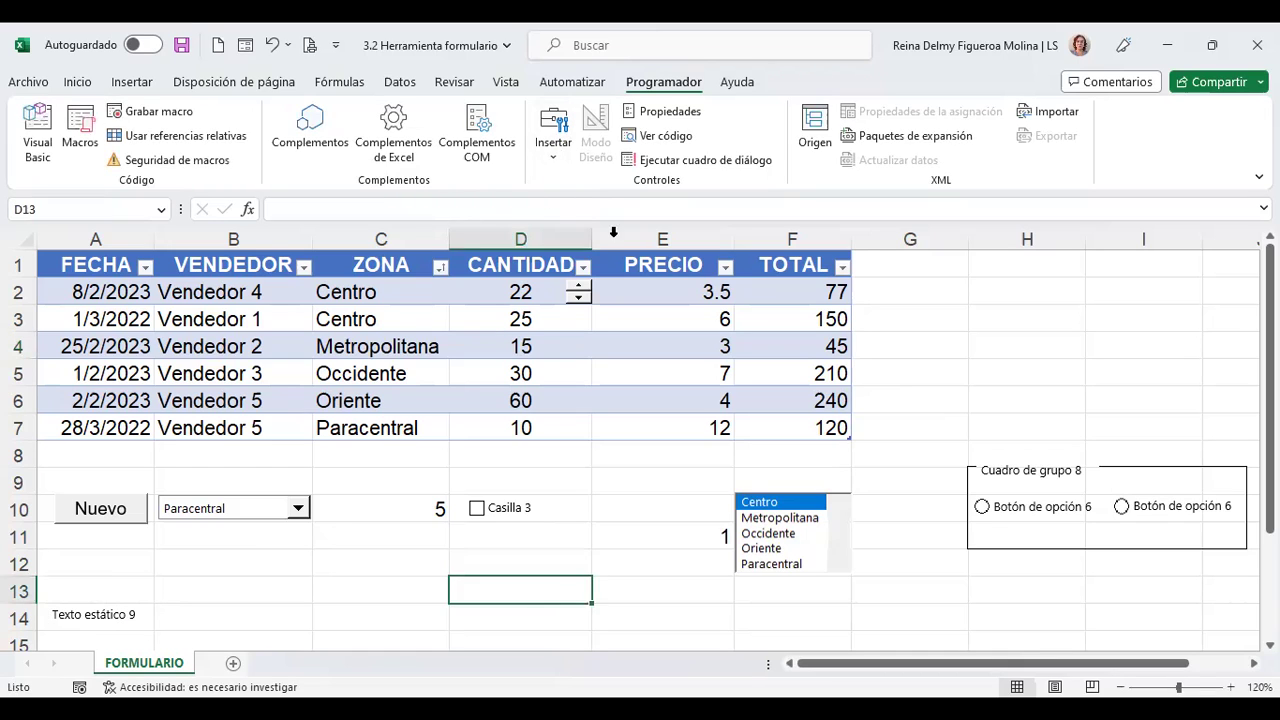
Step: Reselect the Texto estático 9 label and briefly open and close the sales table's data form
left_click(553, 165)
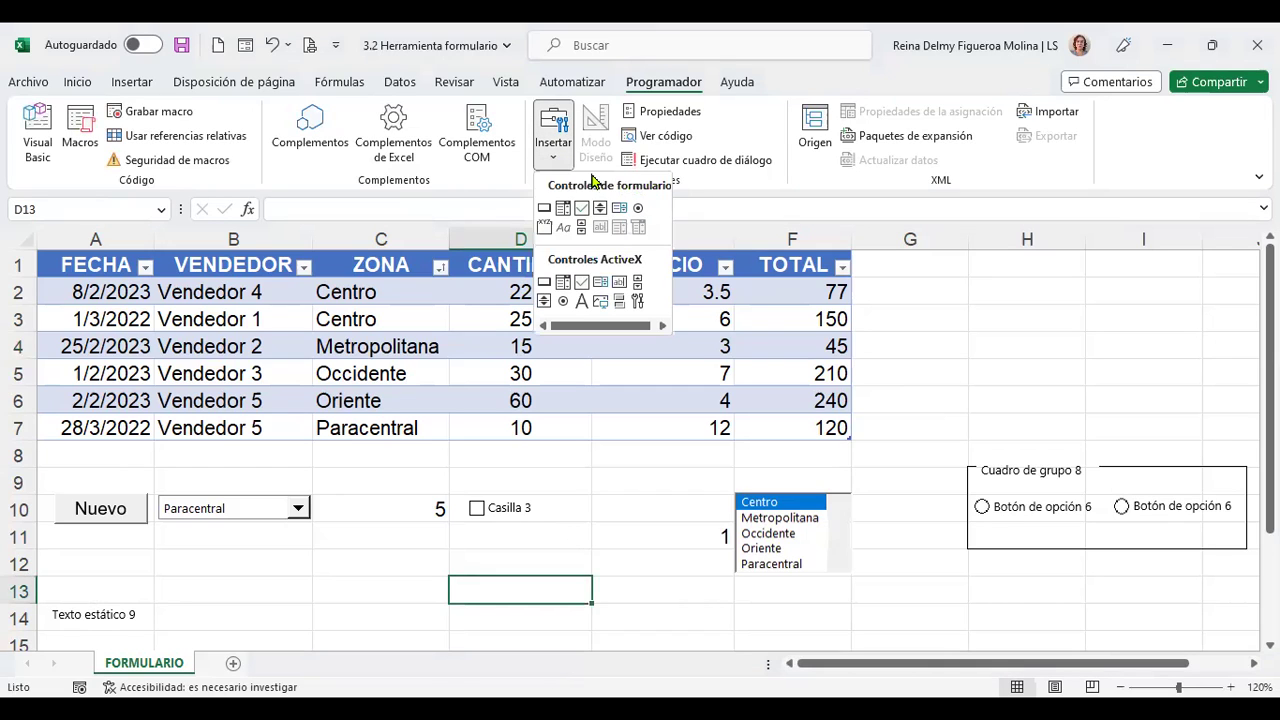
left_click(200, 621)
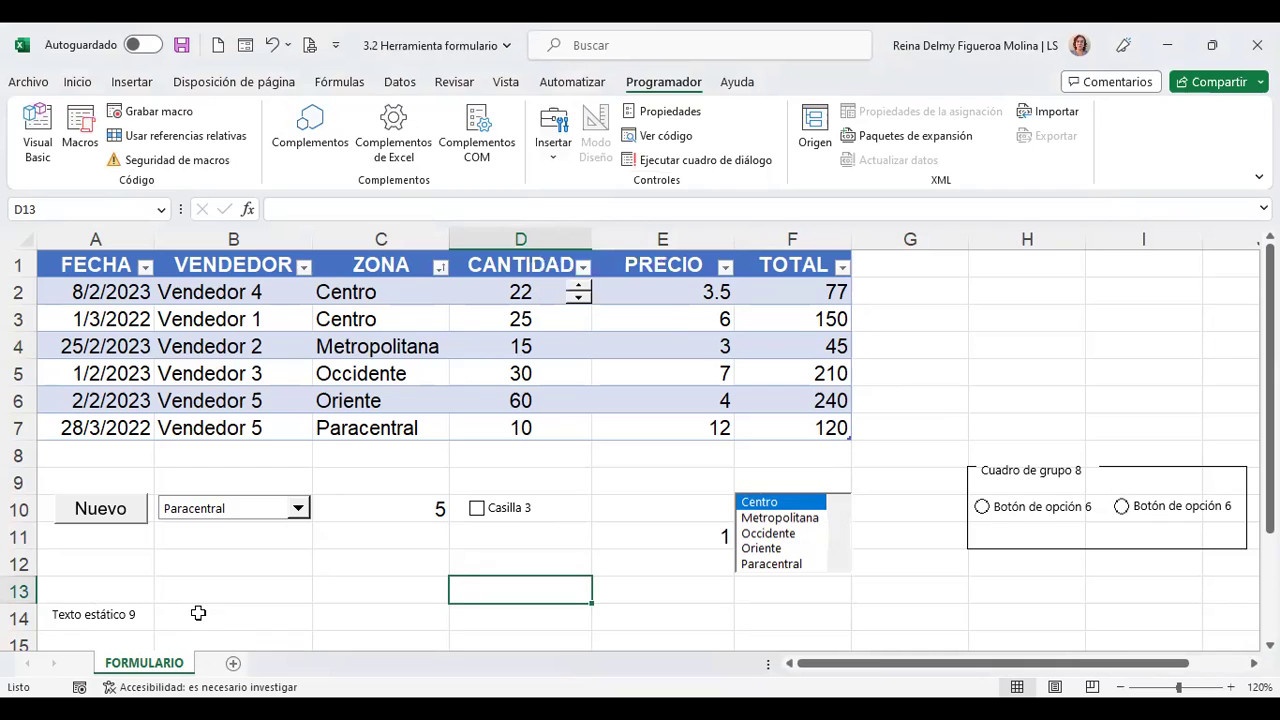
left_click(130, 615)
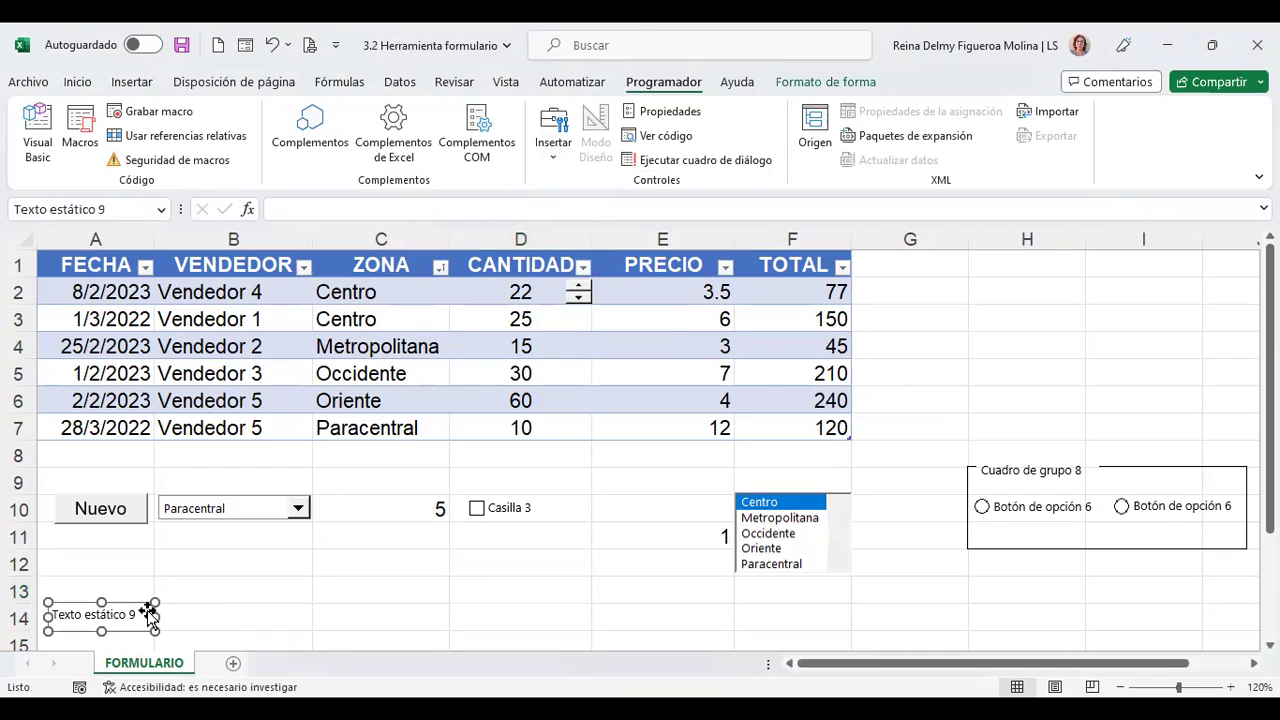
left_click(124, 614)
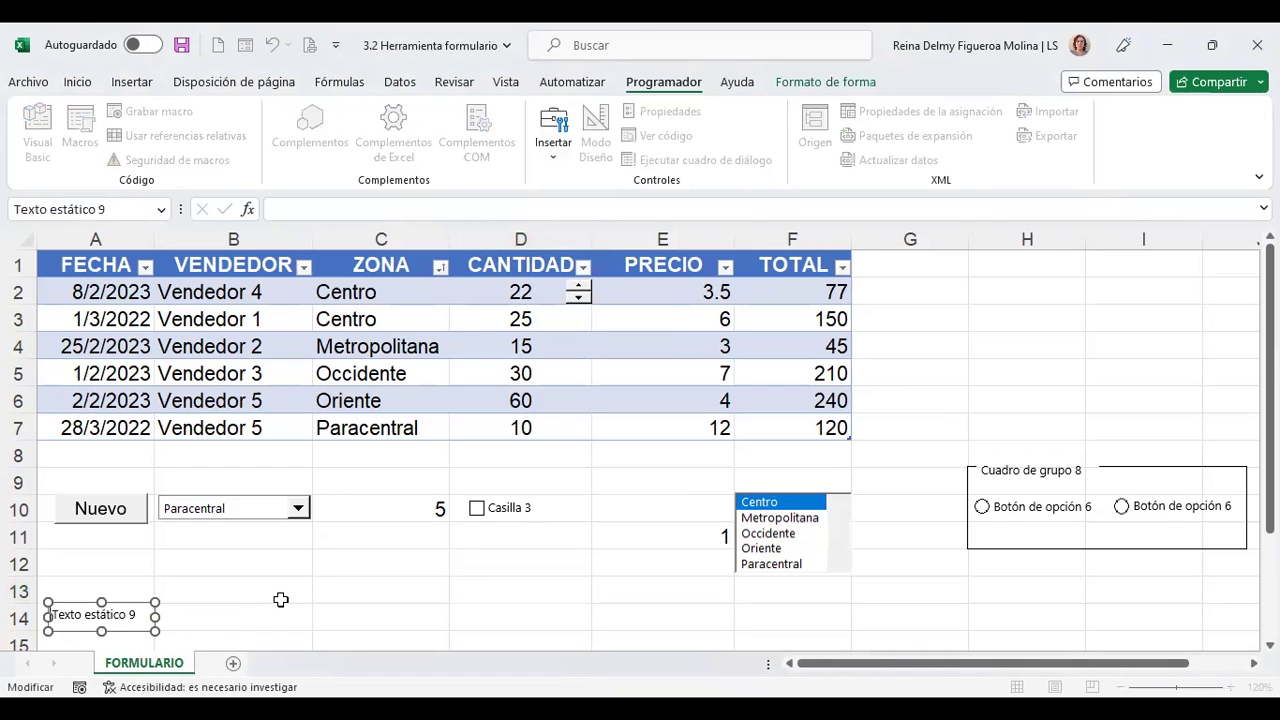
left_click(316, 408)
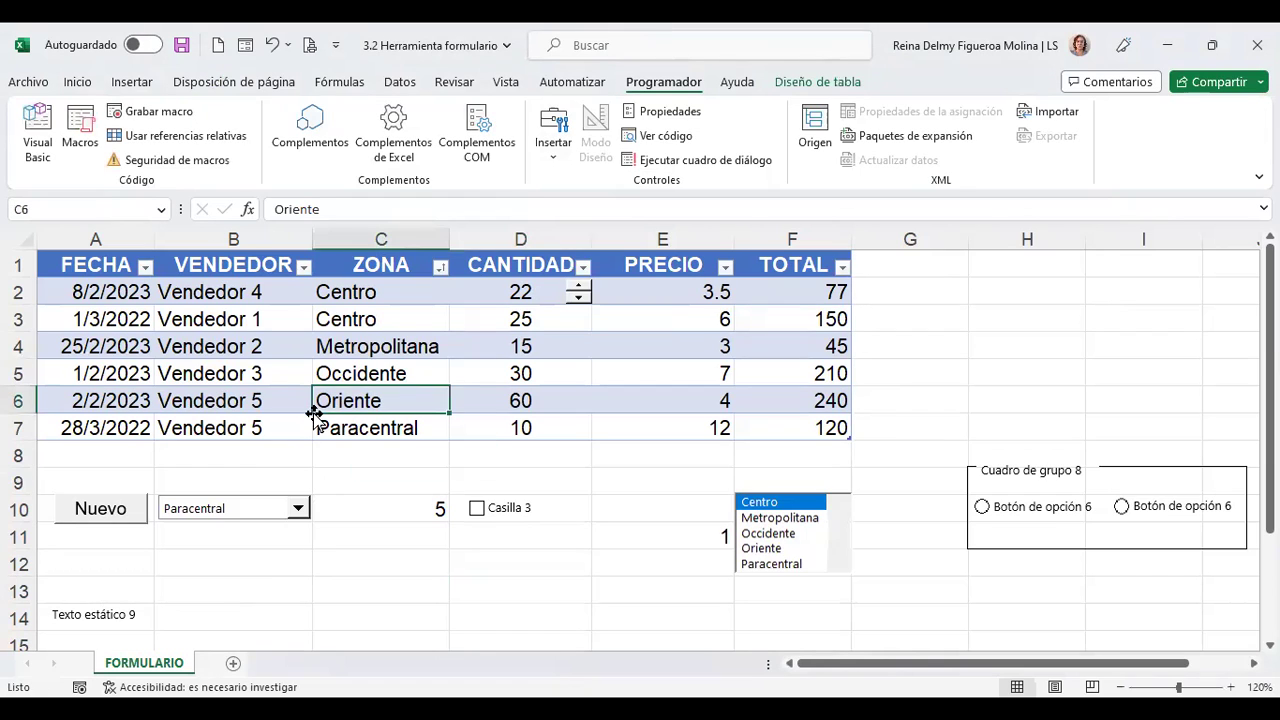
left_click(245, 45)
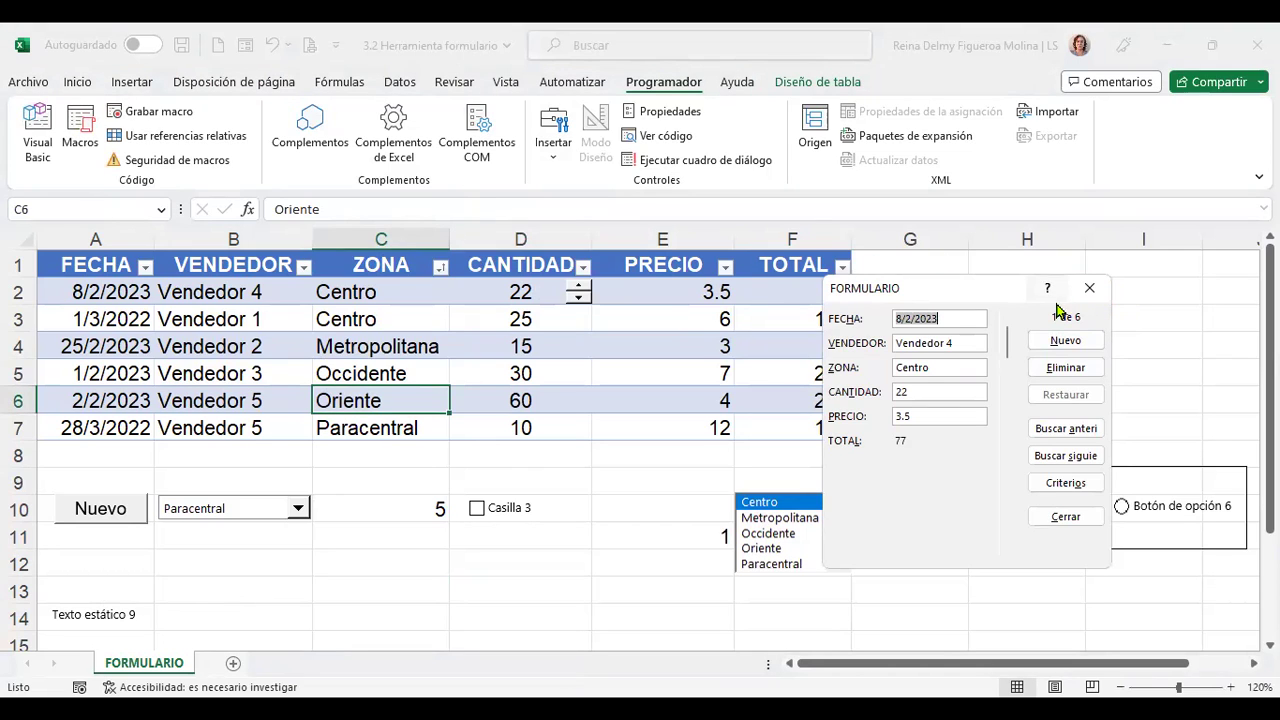
left_click(1095, 297)
Step: Replace the label's placeholder text with 'Fecha'
left_click(104, 613)
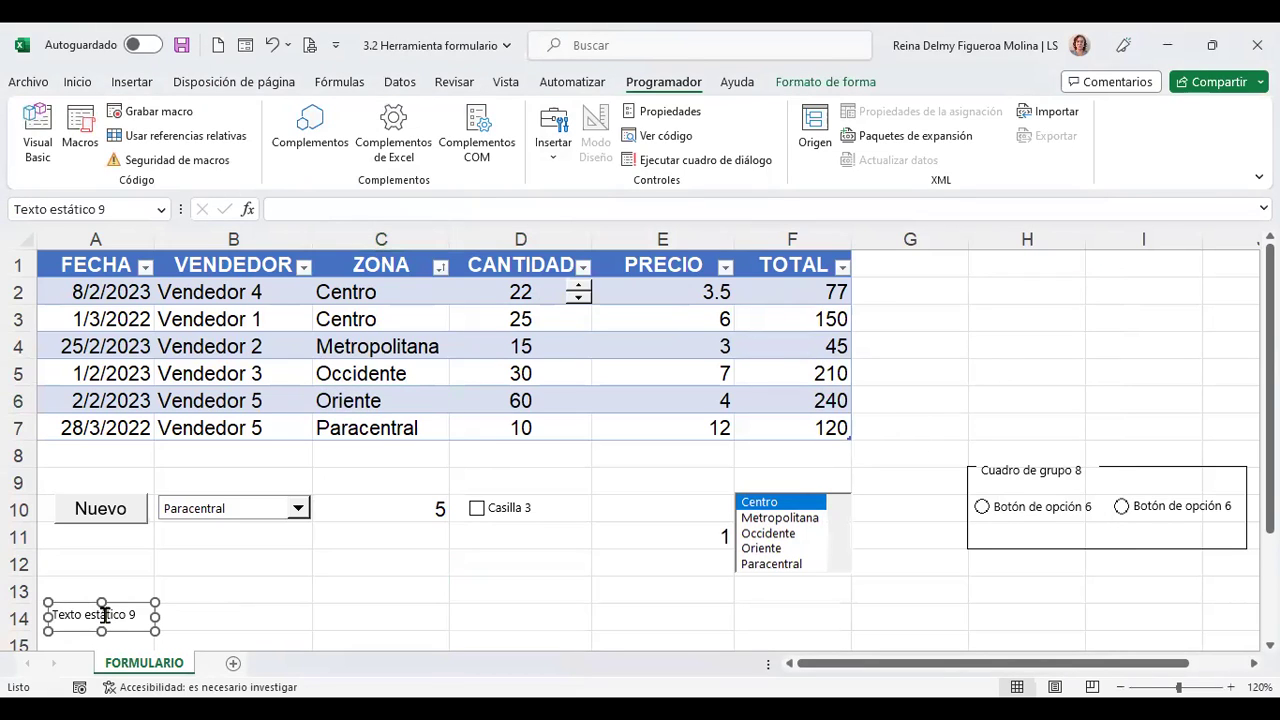
left_click(120, 617)
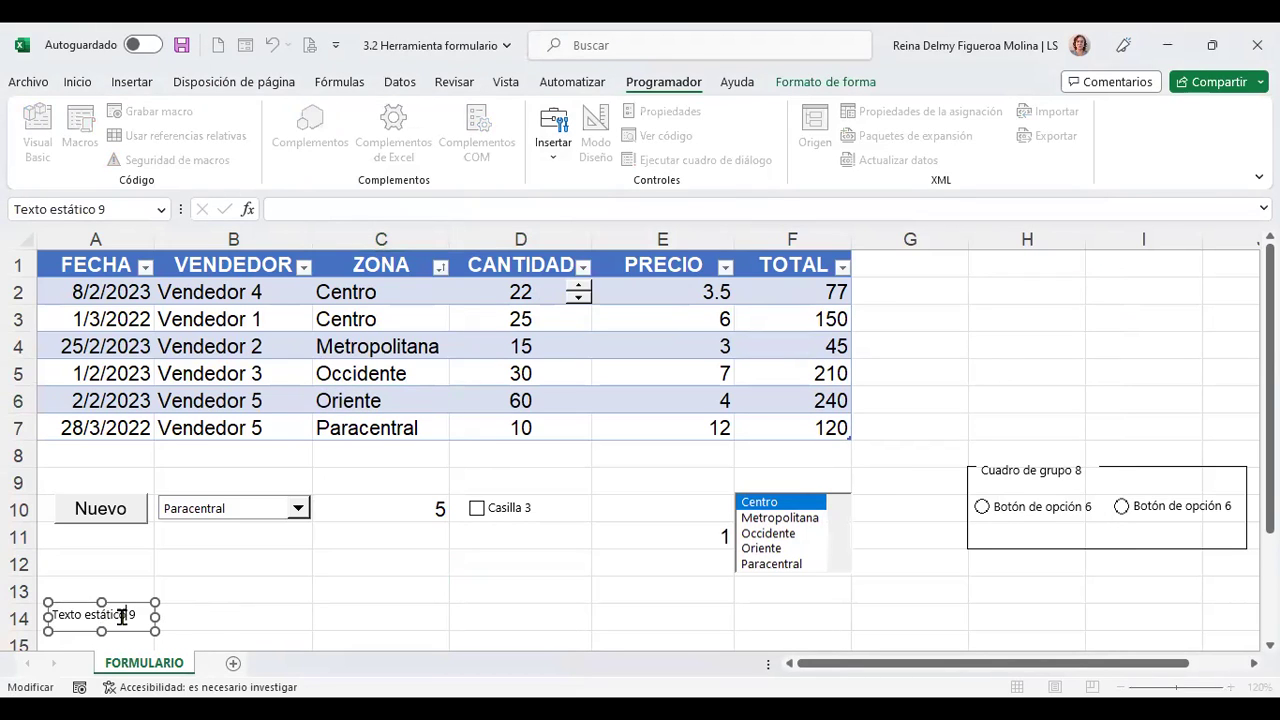
key("BackSpace")
key("BackSpace")
key("BackSpace")
key("BackSpace")
key("BackSpace")
type("Fecha")
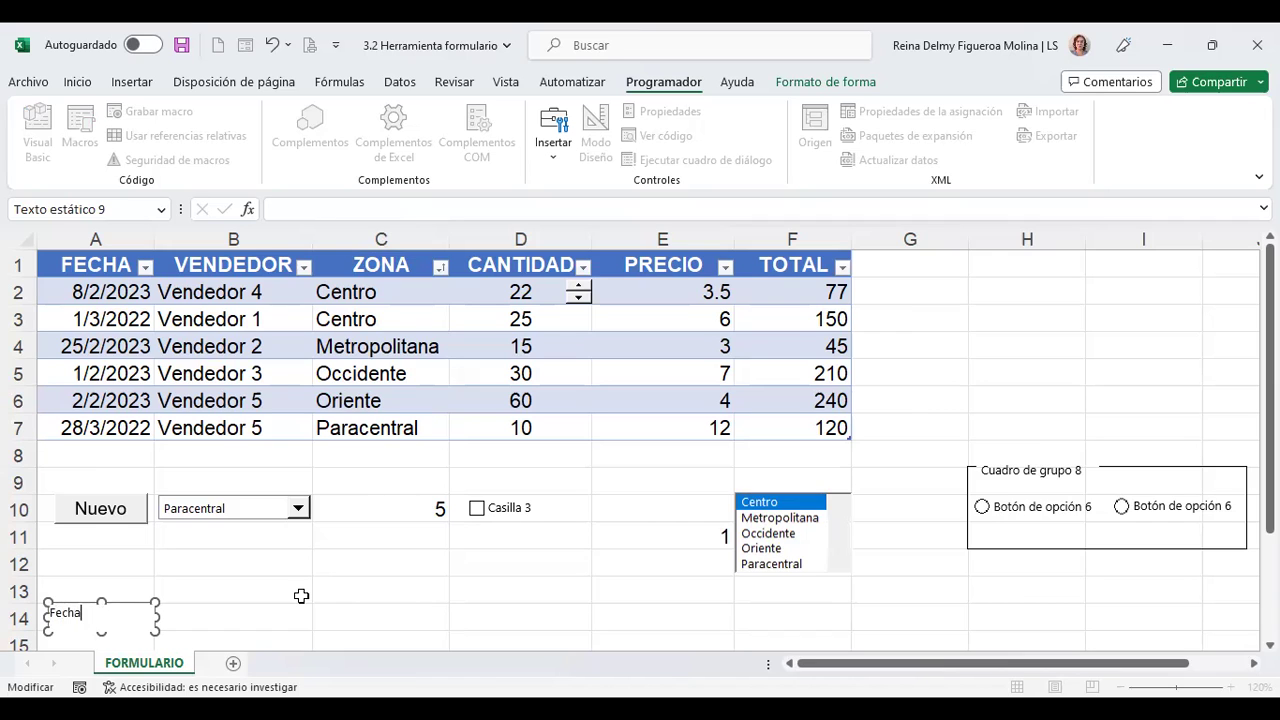
left_click(301, 596)
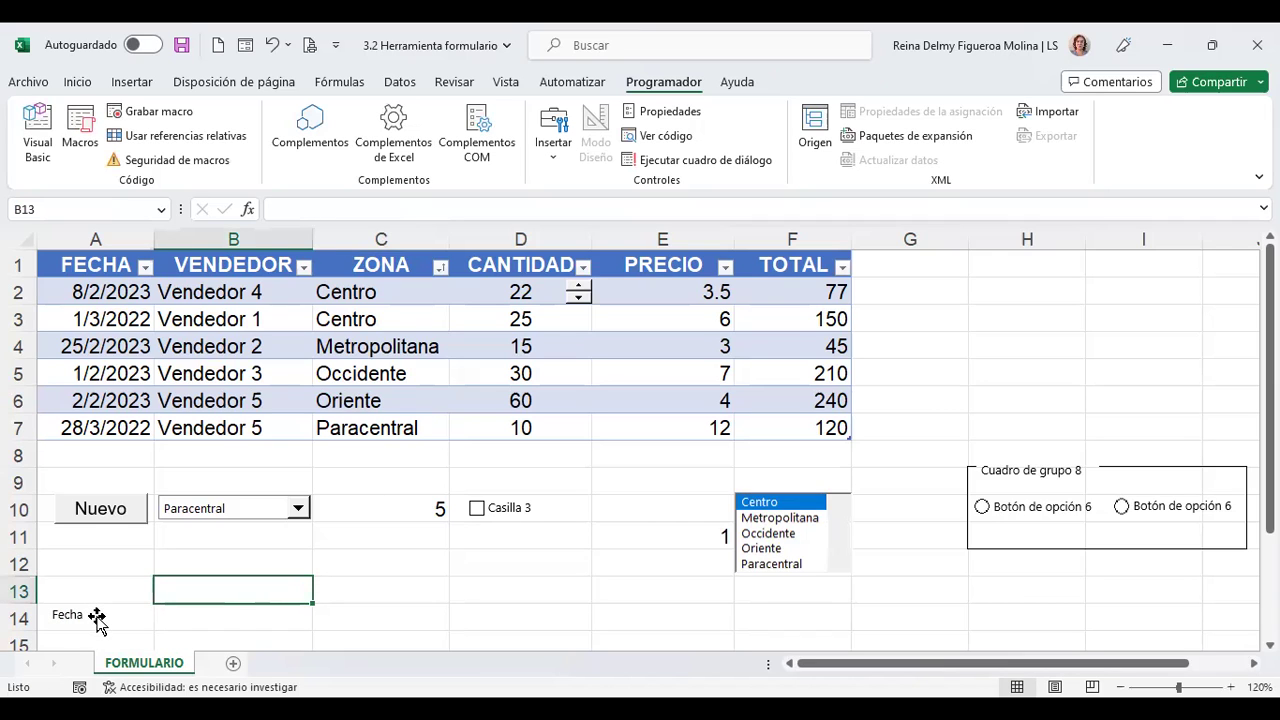
Step: Insert a vertical scroll bar form control spanning B14 to B19
left_click(558, 168)
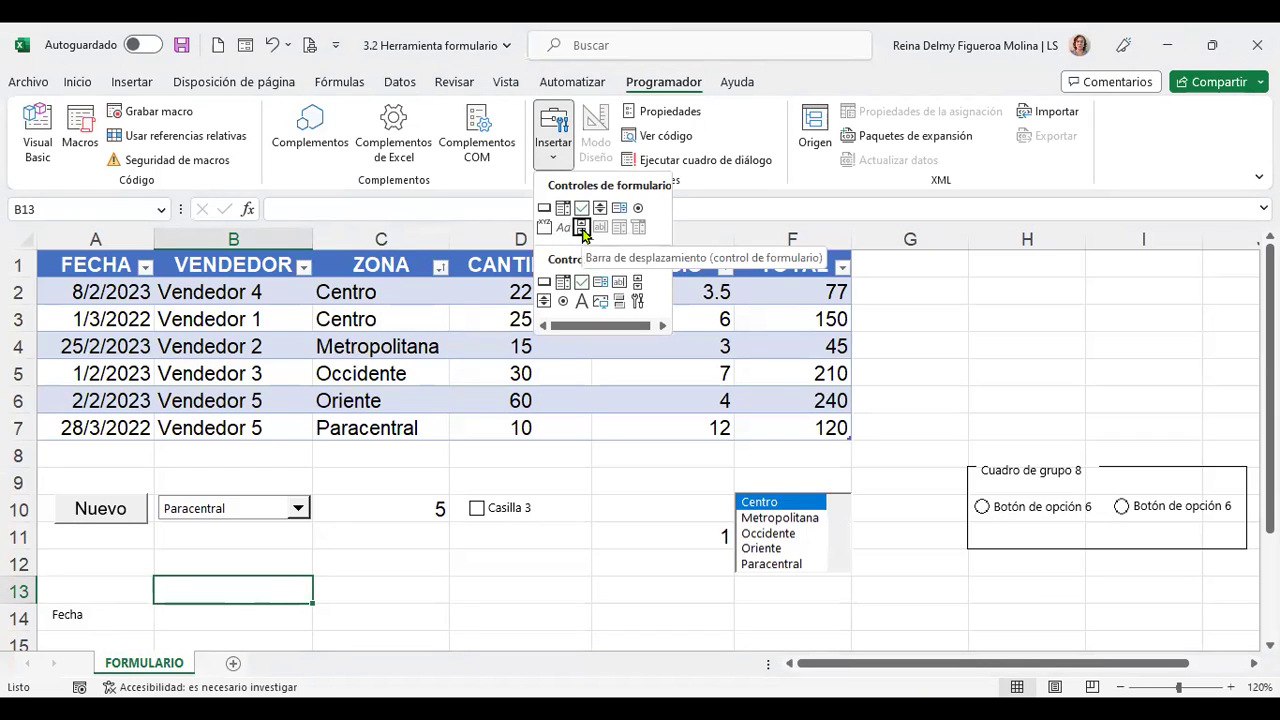
left_click(582, 228)
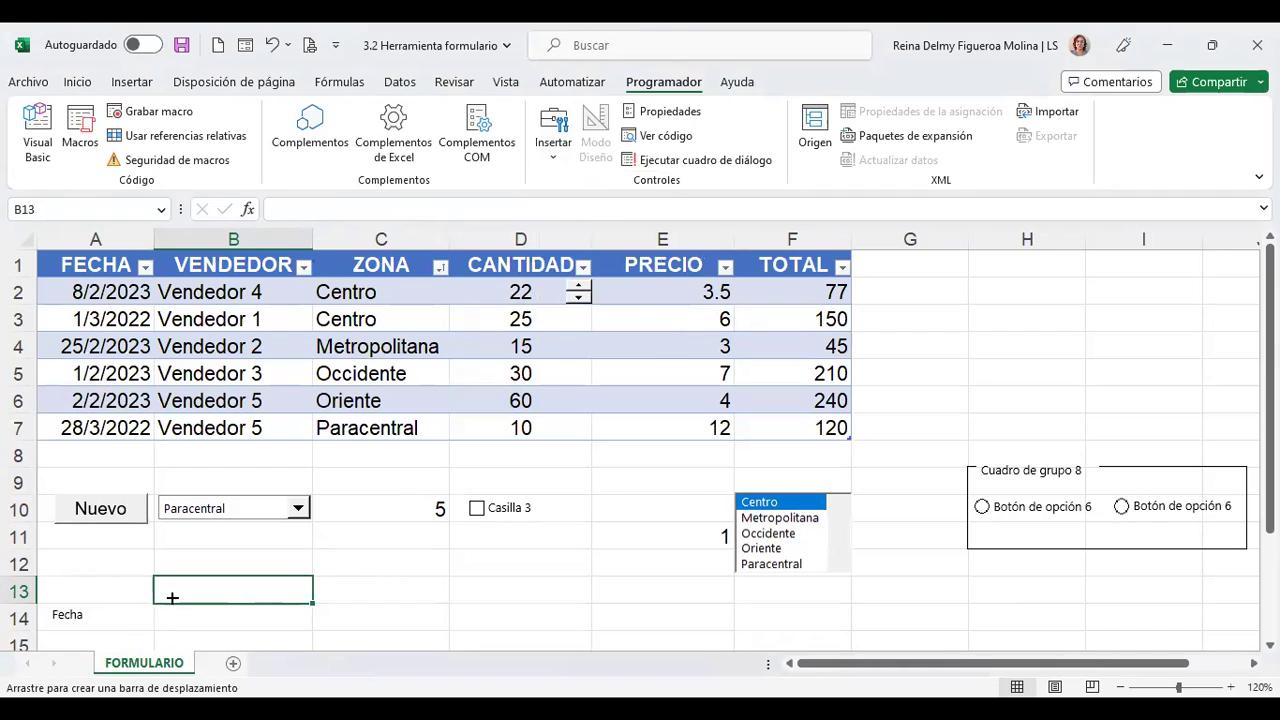
scroll(187, 555, "down", 1)
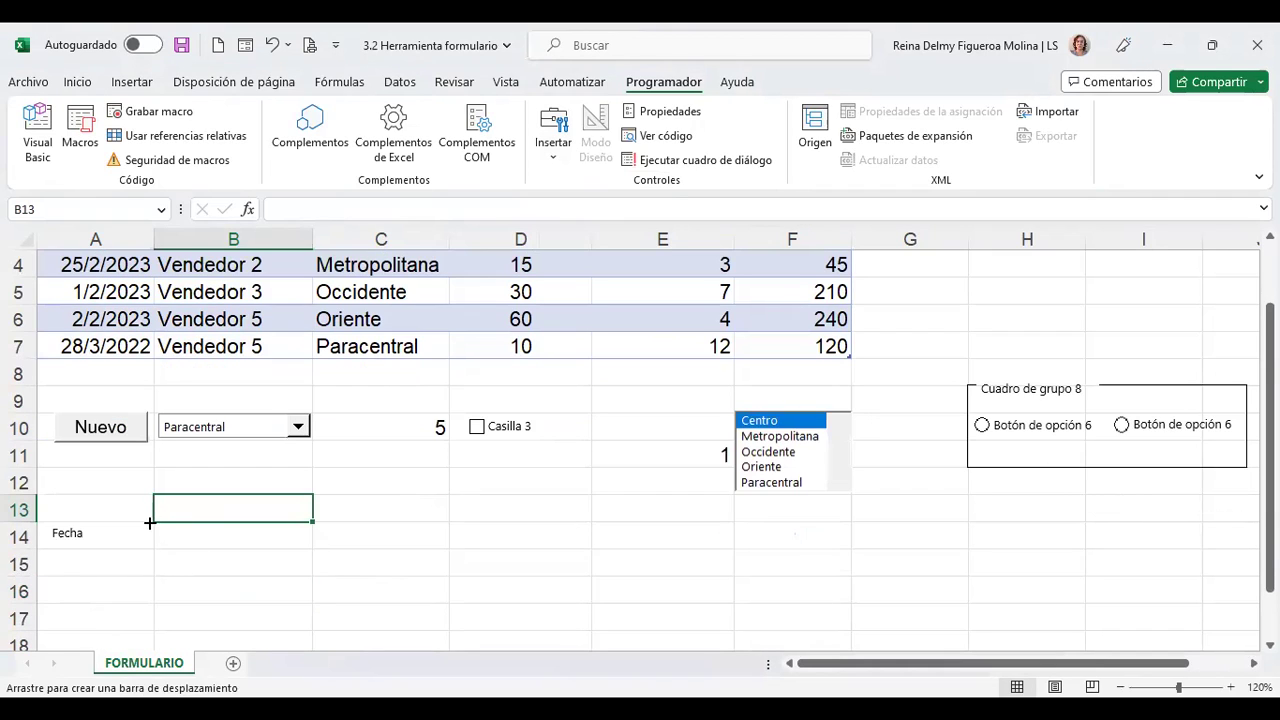
left_click_drag(151, 520, 174, 590)
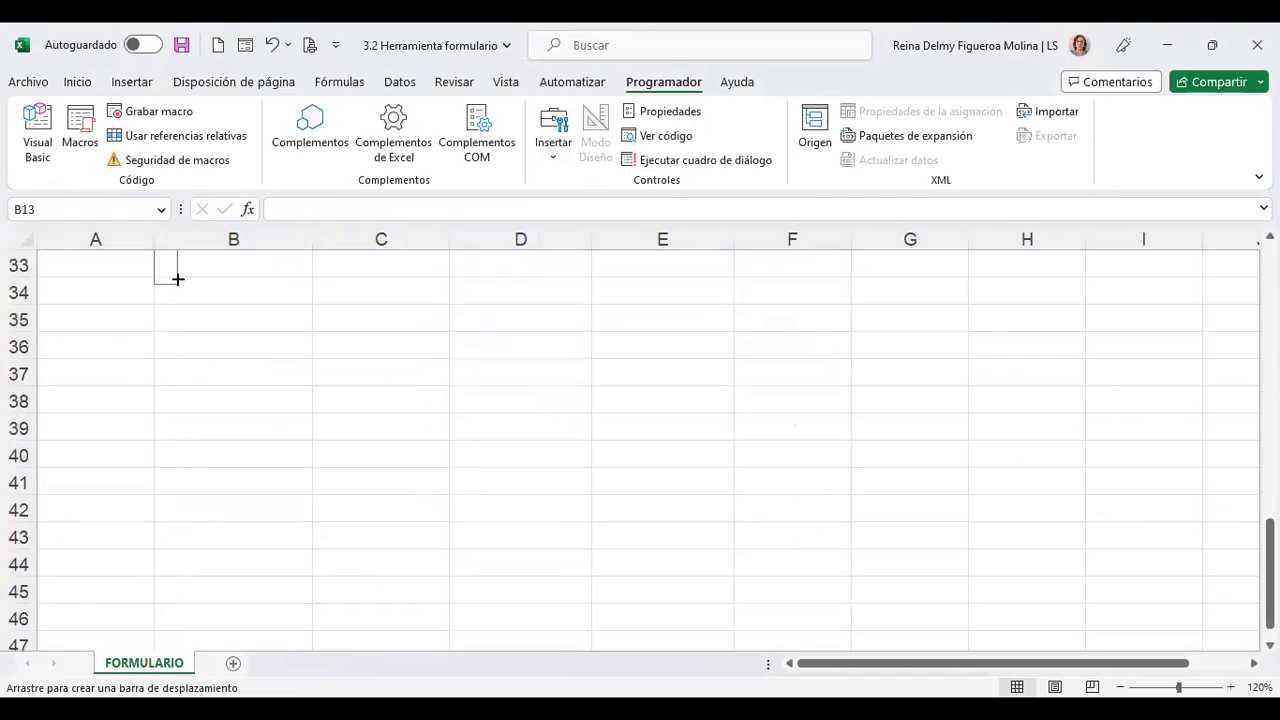
left_click_drag(174, 590, 177, 275)
scroll(191, 339, "up", 3)
scroll(191, 339, "up", 1)
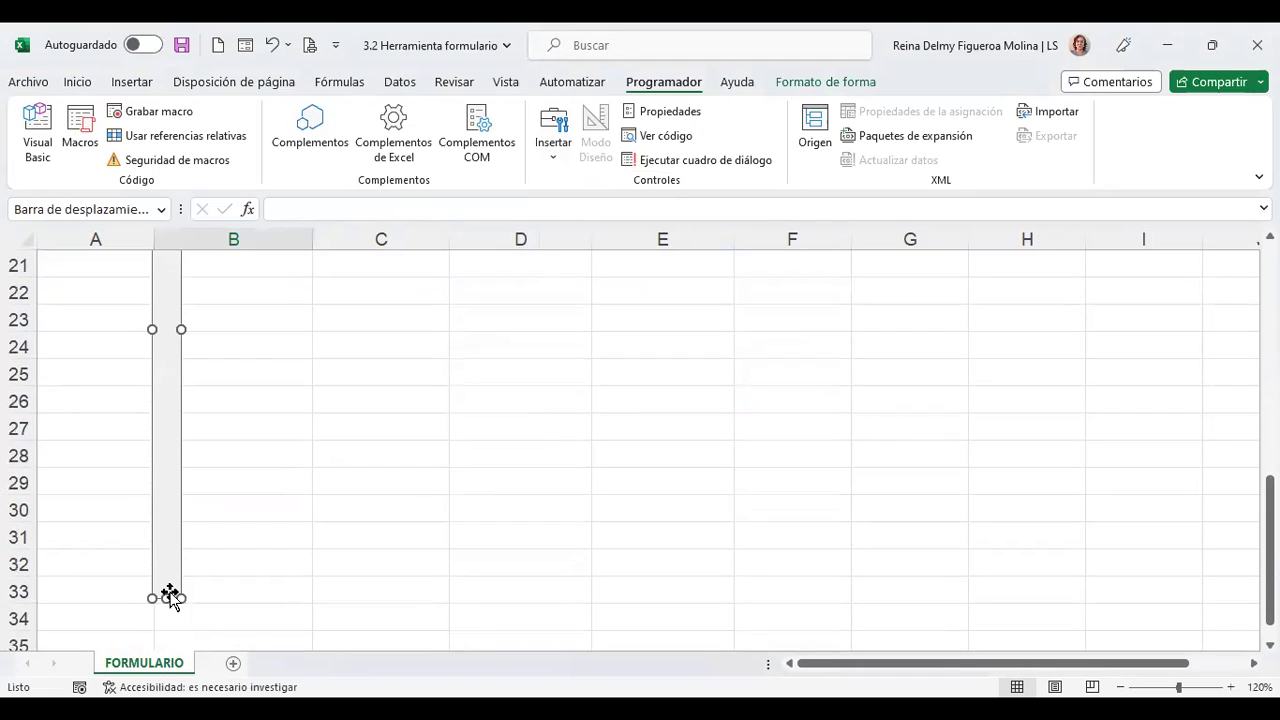
left_click_drag(166, 597, 180, 306)
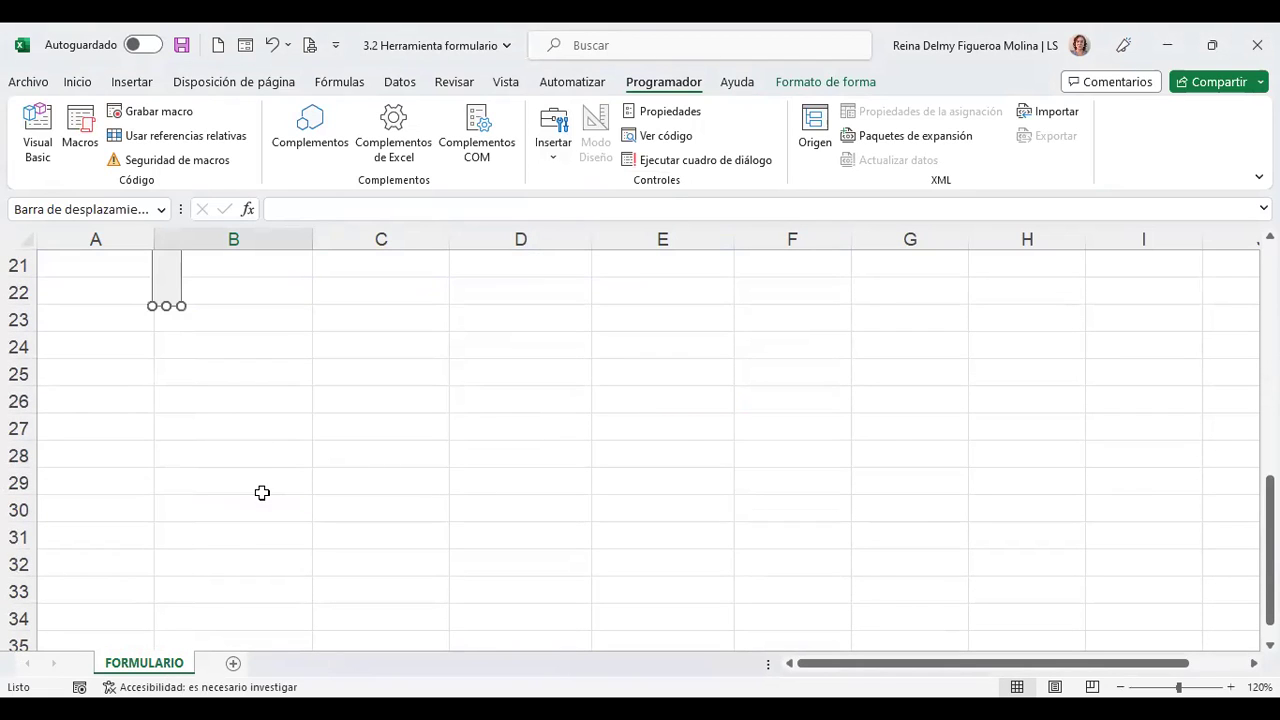
scroll(215, 483, "up", 4)
left_click_drag(166, 632, 166, 543)
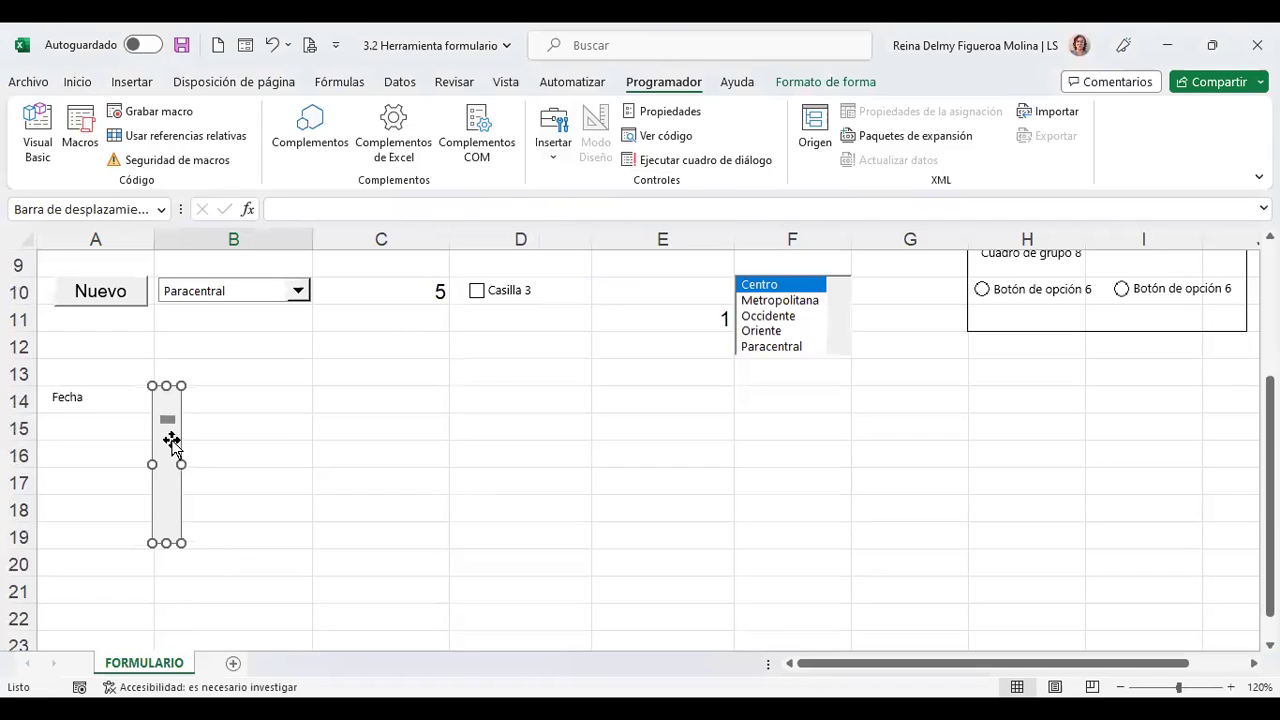
left_click(298, 424)
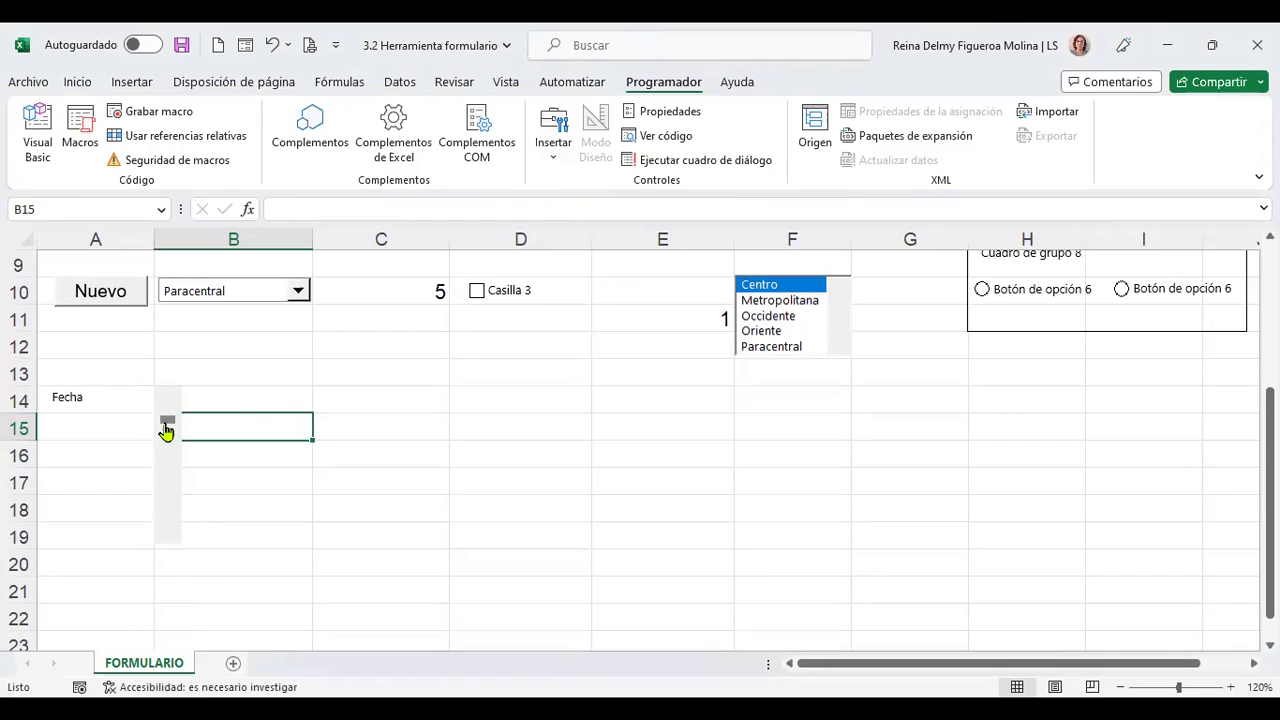
Step: Copy the scroll bar to C14 and reshape it into a horizontal bar across C14:D14
right_click(166, 424)
key("Escape")
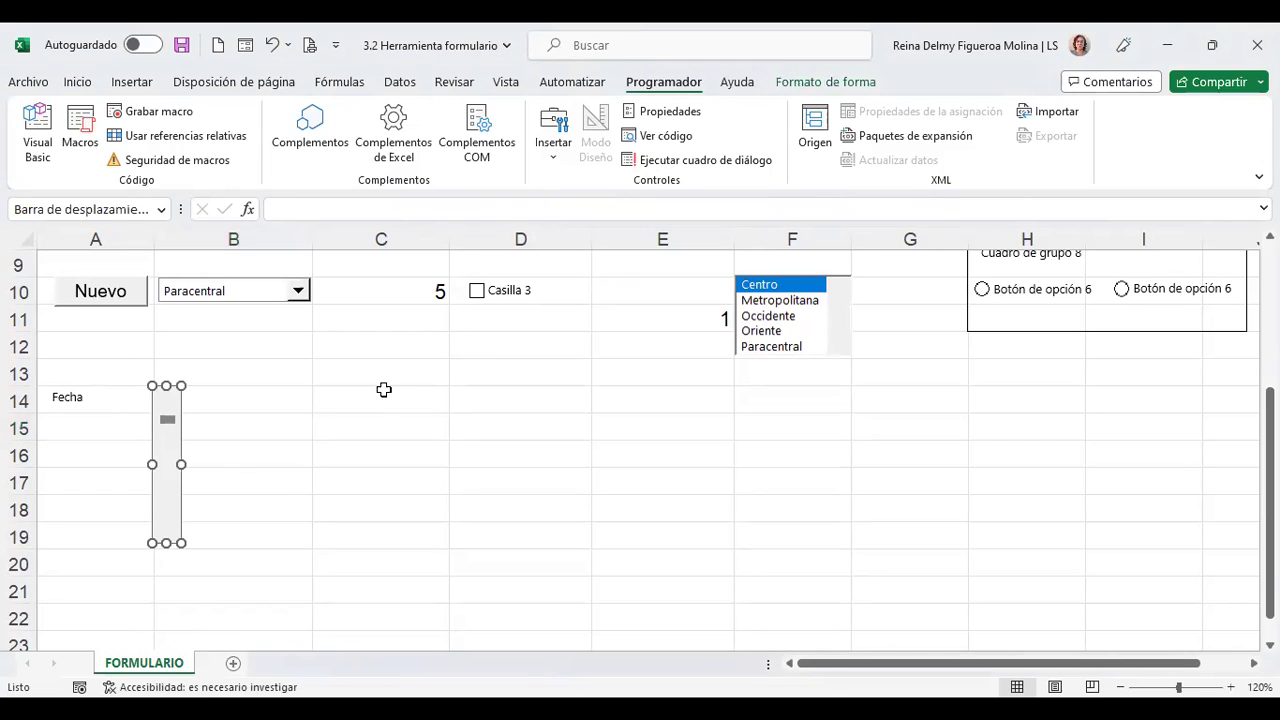
left_click_drag(174, 405, 333, 405)
left_click_drag(338, 465, 590, 454)
left_click_drag(449, 544, 464, 406)
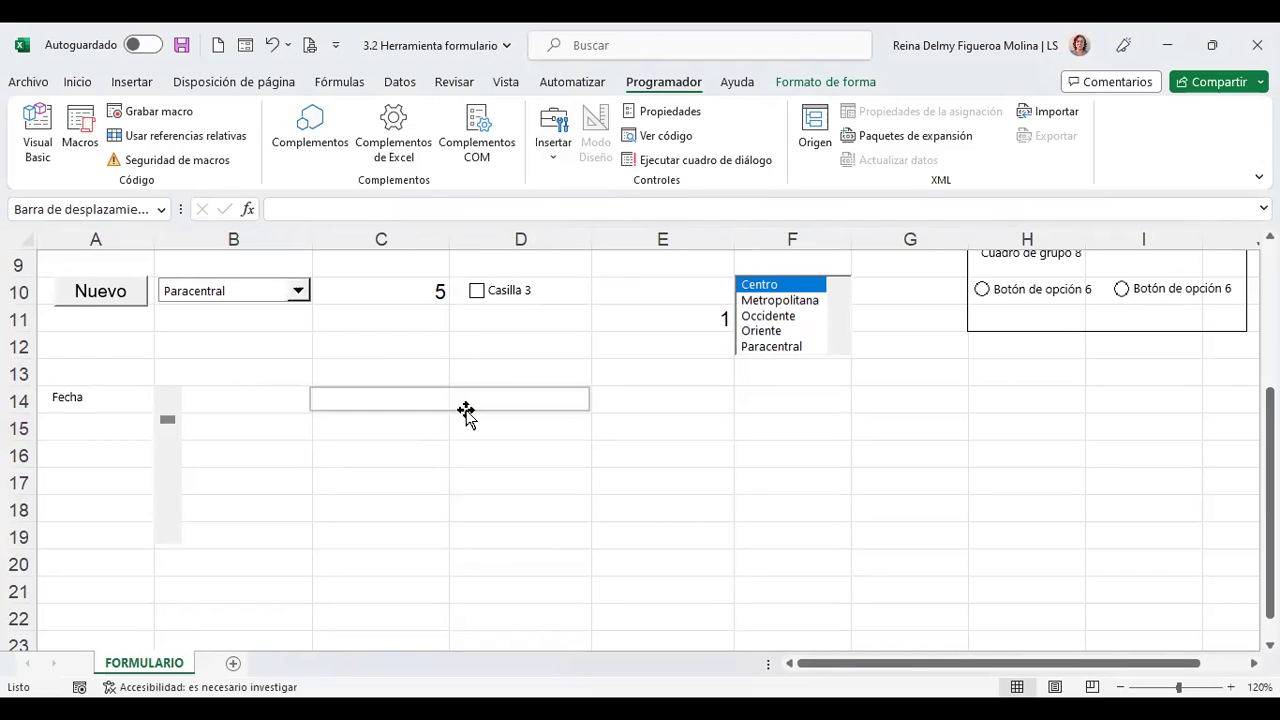
left_click_drag(464, 406, 464, 411)
Step: Set the vertical scroll bar's increment to 10 and link it to cell $A$15
left_click(197, 428)
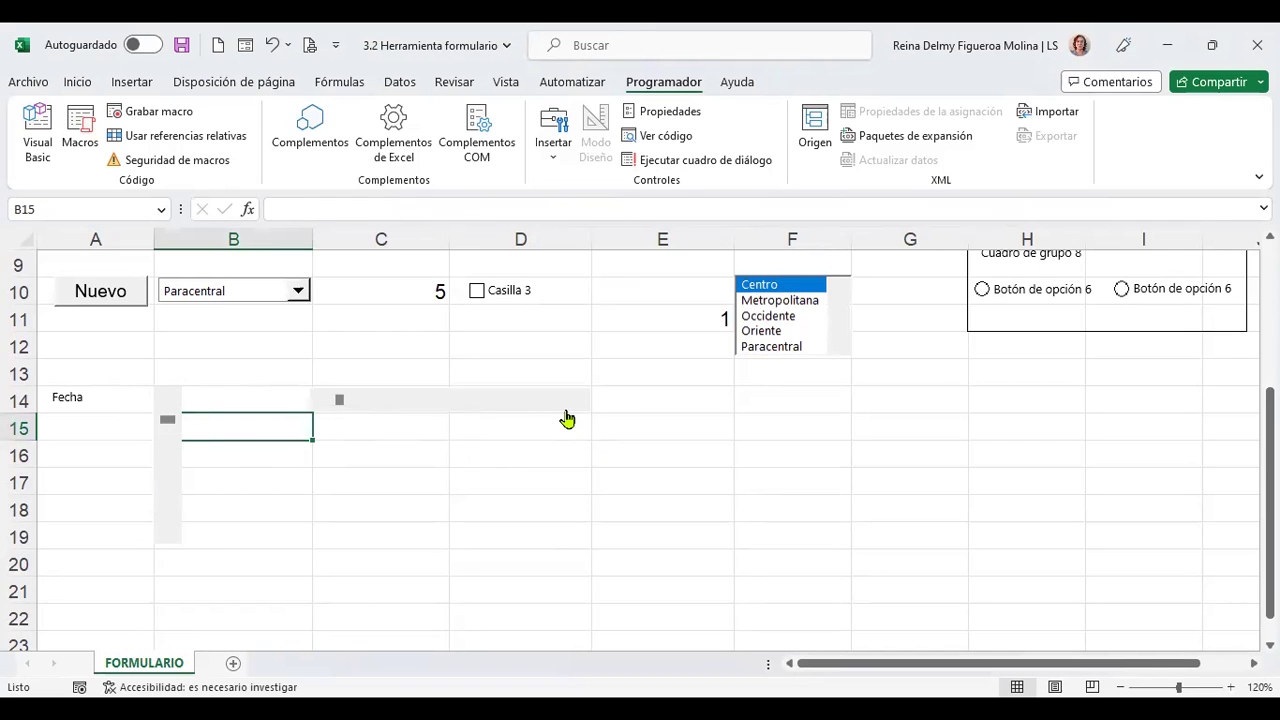
scroll(569, 421, "up", 3)
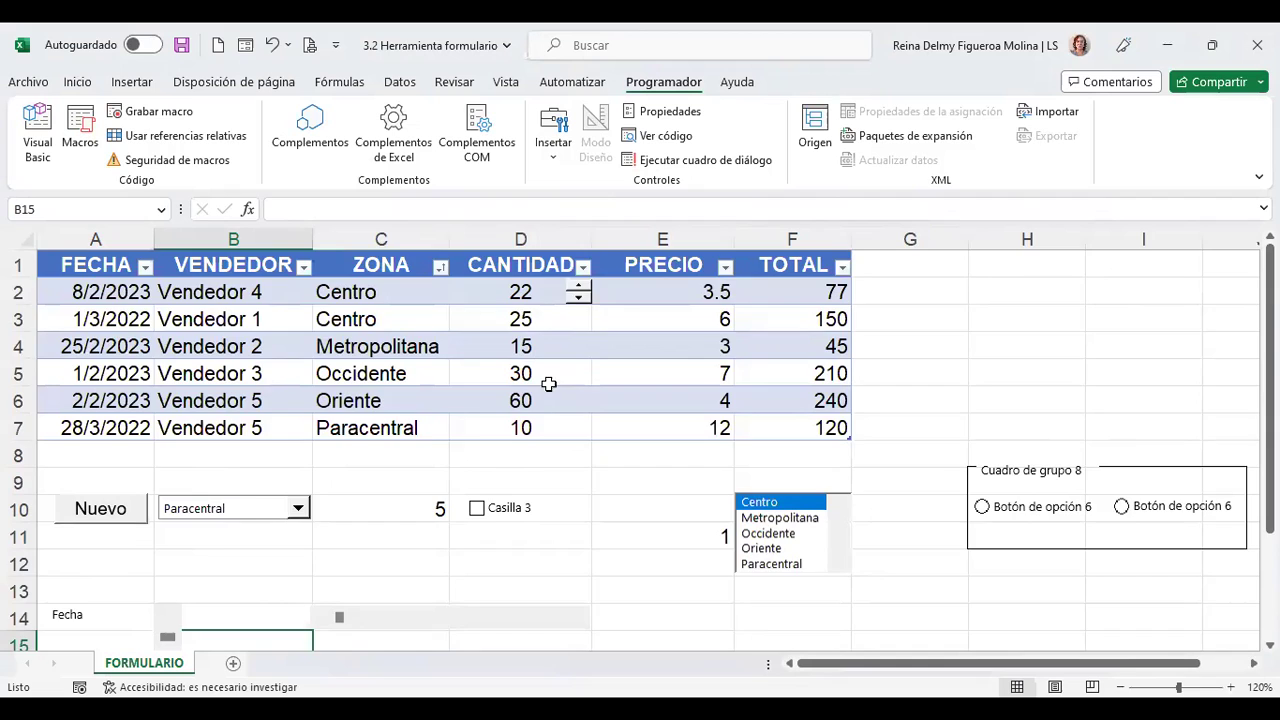
scroll(543, 392, "down", 2)
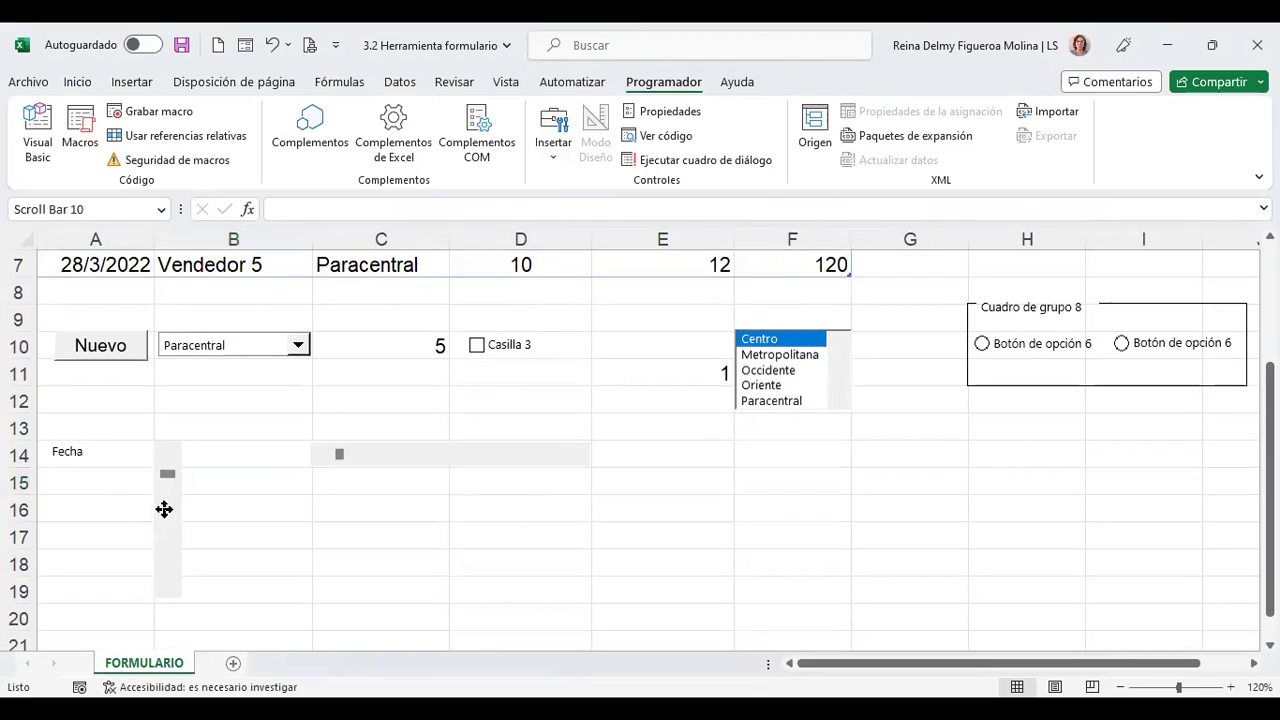
right_click(166, 510)
left_click(281, 497)
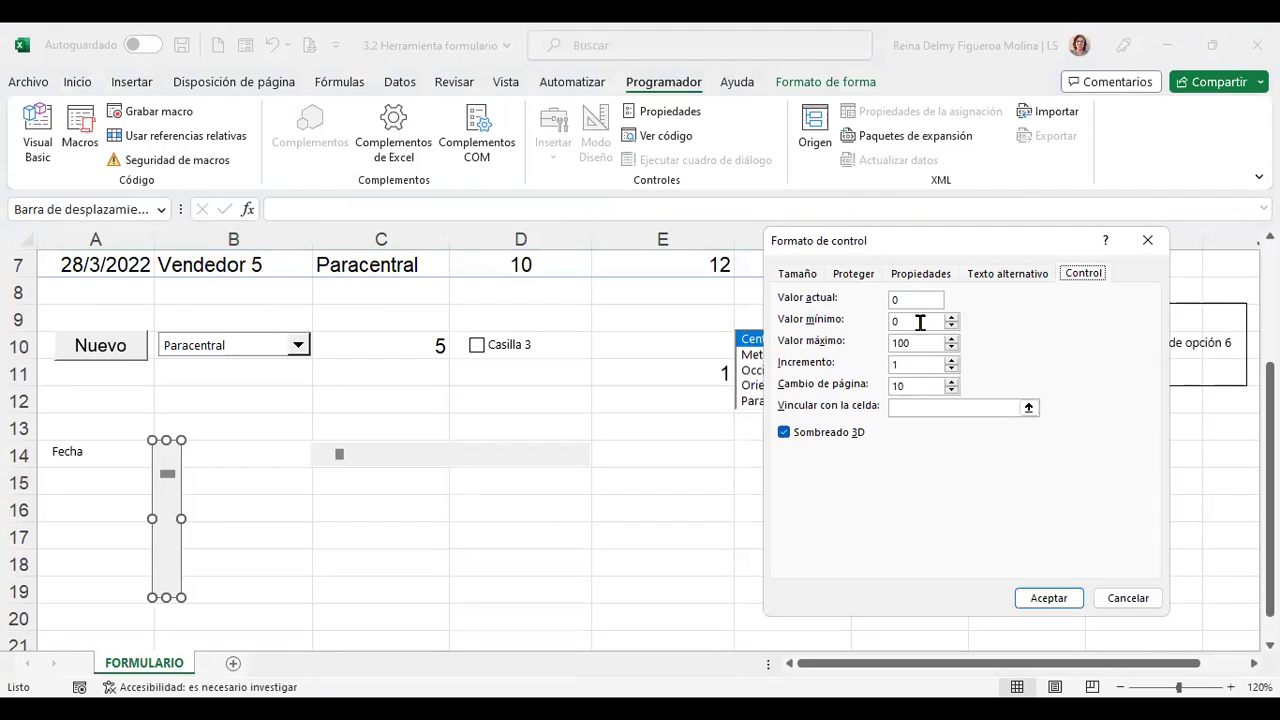
left_click(925, 341)
type("0")
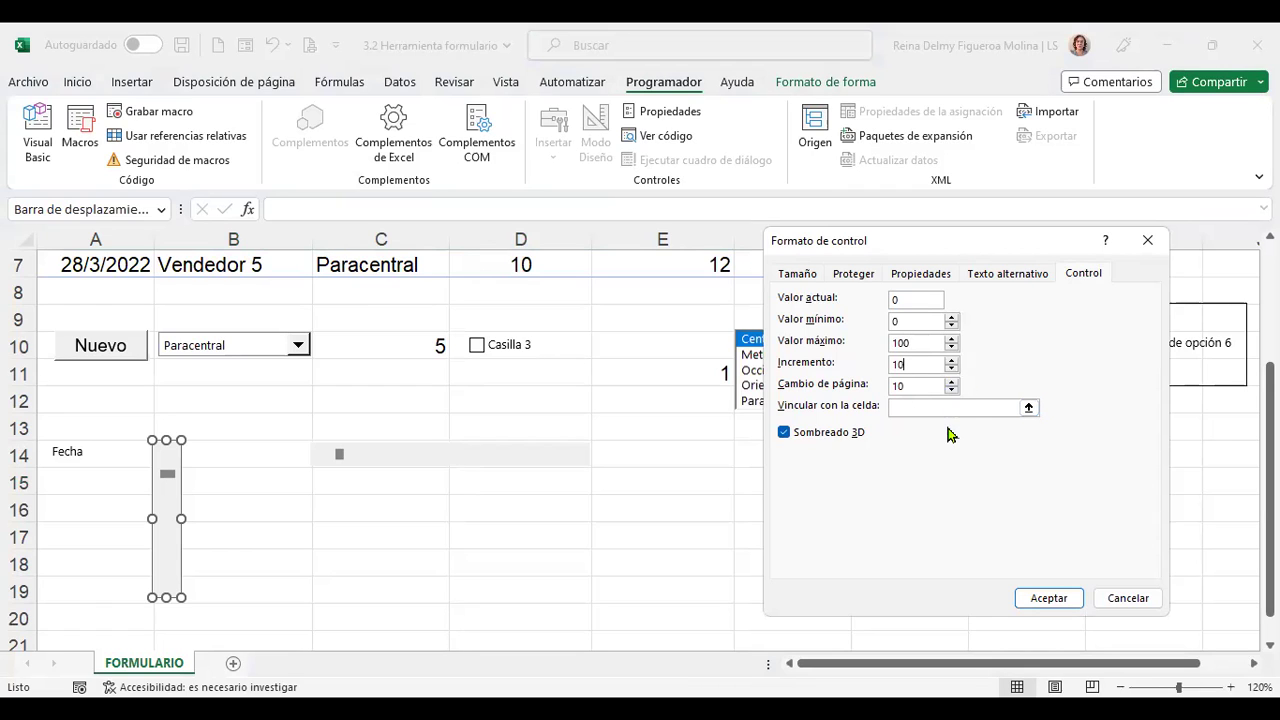
left_click(946, 407)
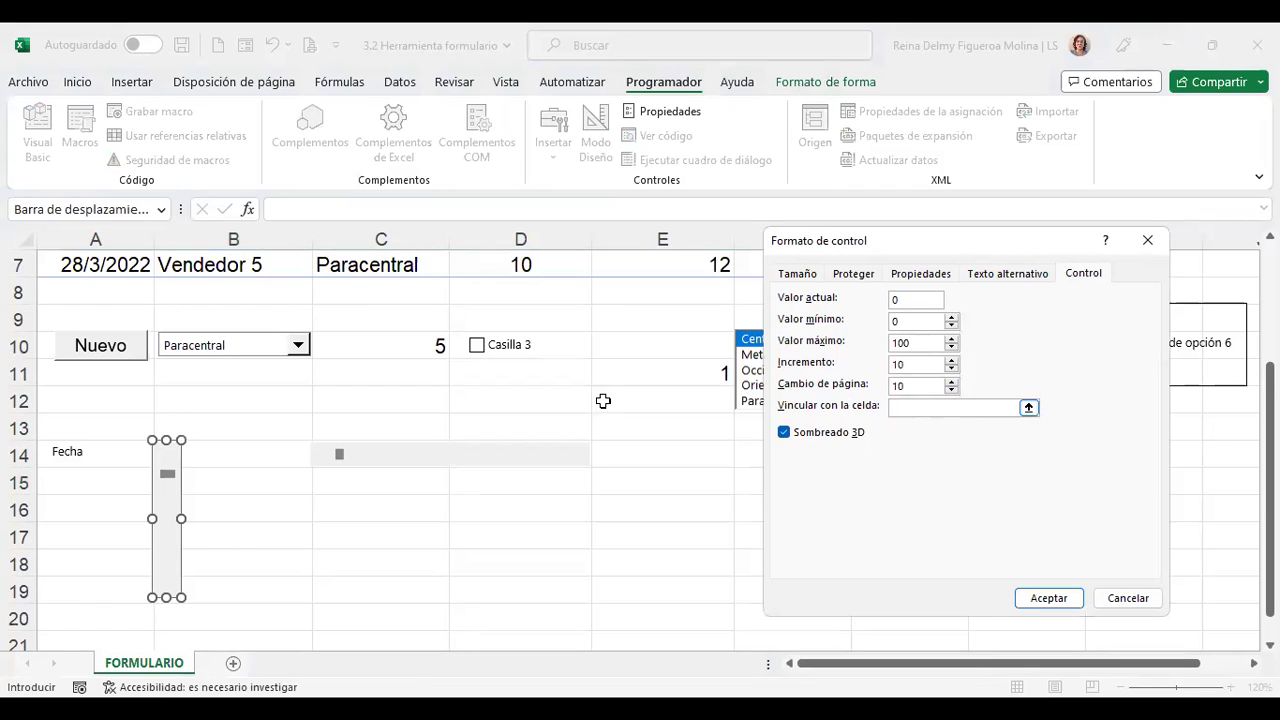
left_click(97, 480)
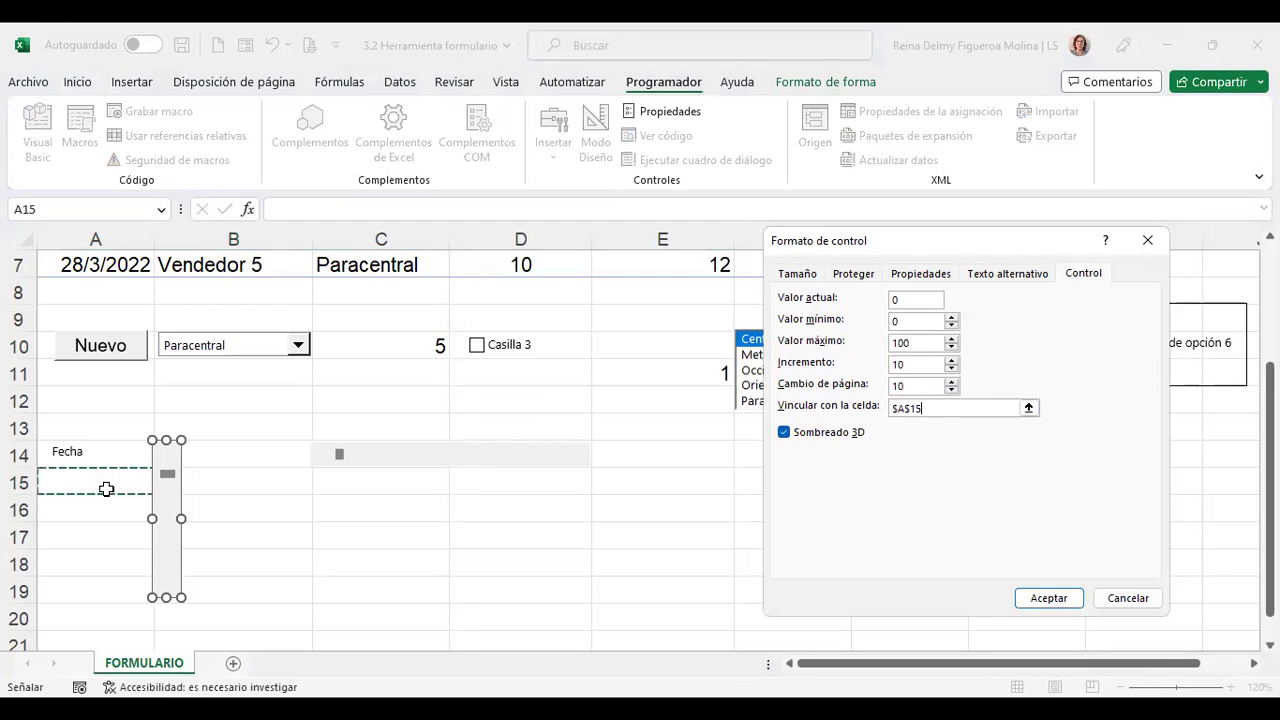
left_click(1048, 598)
left_click(234, 497)
Step: Test the scroll bar, raising A15 in steps of 10 to 100, then back to 0
left_click_drag(167, 478, 170, 495)
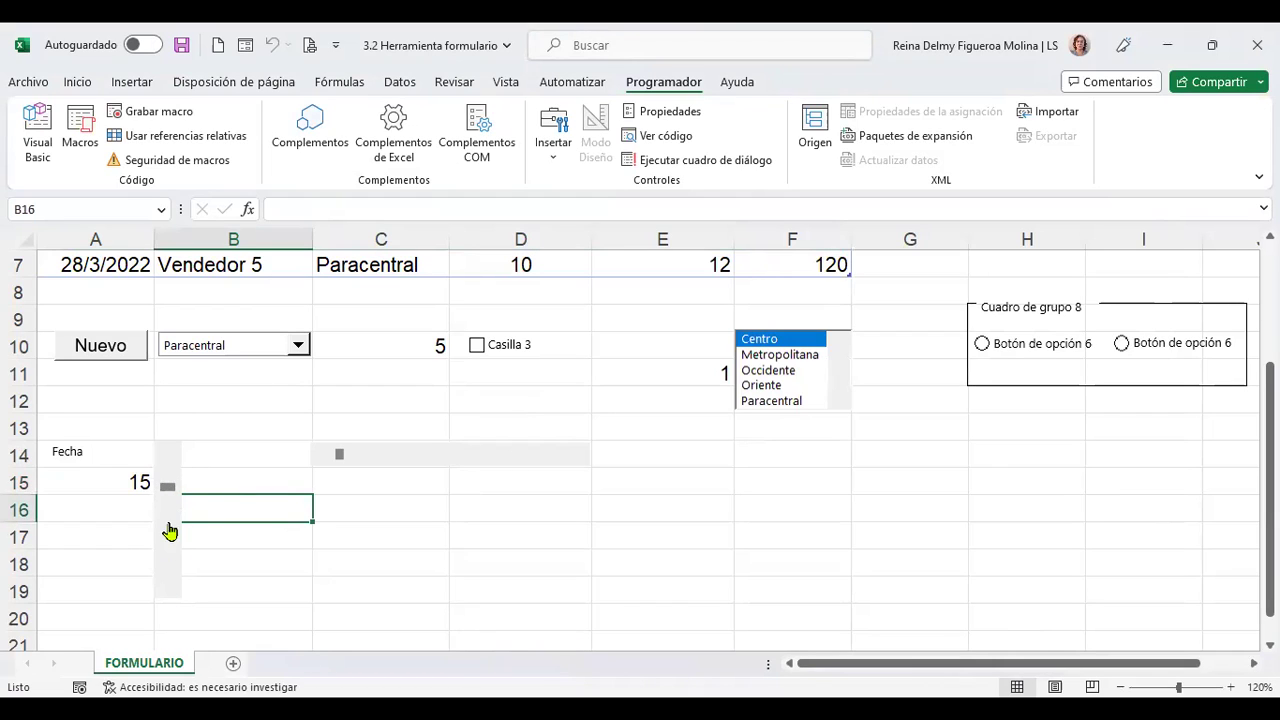
left_click_drag(171, 490, 163, 526)
left_click(163, 540)
left_click(166, 550)
left_click(166, 550)
left_click(169, 570)
left_click(169, 570)
left_click(170, 580)
left_click(168, 595)
left_click(168, 595)
left_click(174, 534)
left_click(172, 598)
left_click(170, 482)
left_click(170, 482)
left_click(171, 460)
left_click(168, 476)
left_click(166, 480)
left_click(168, 482)
Step: Give the row-14 scroll bar an increment of 10 and link it to $B$14
right_click(470, 460)
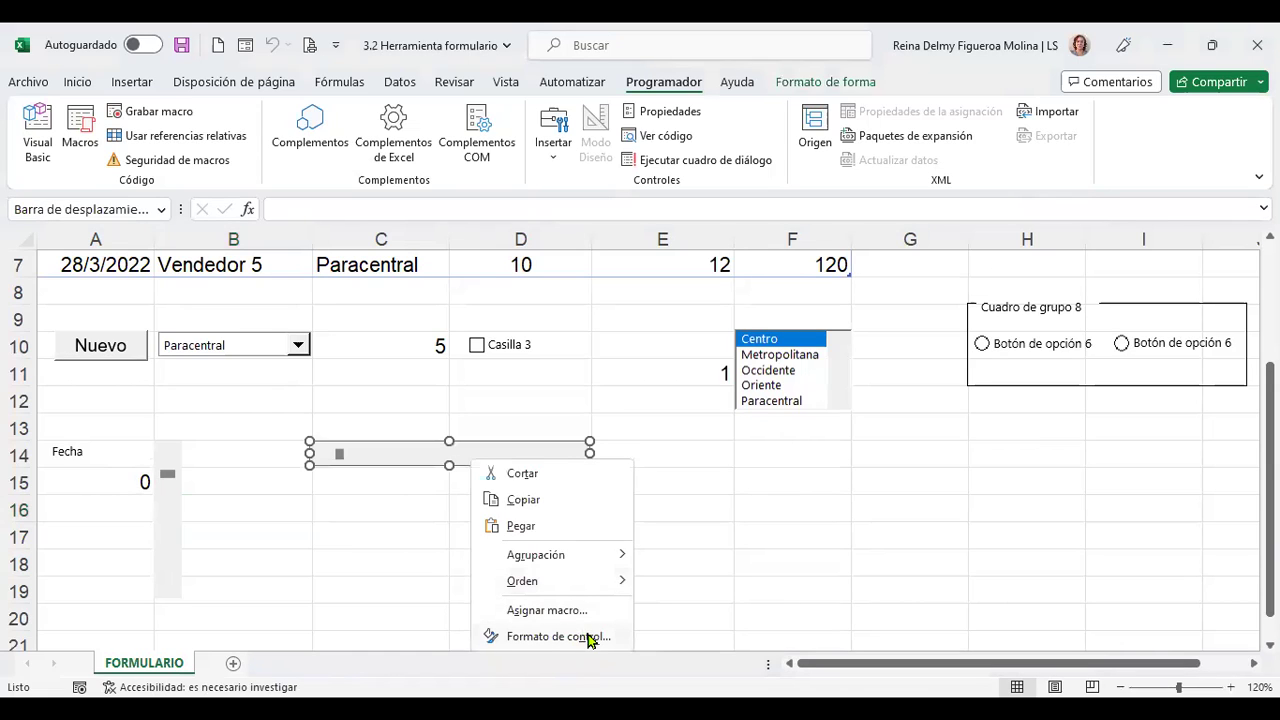
left_click(590, 640)
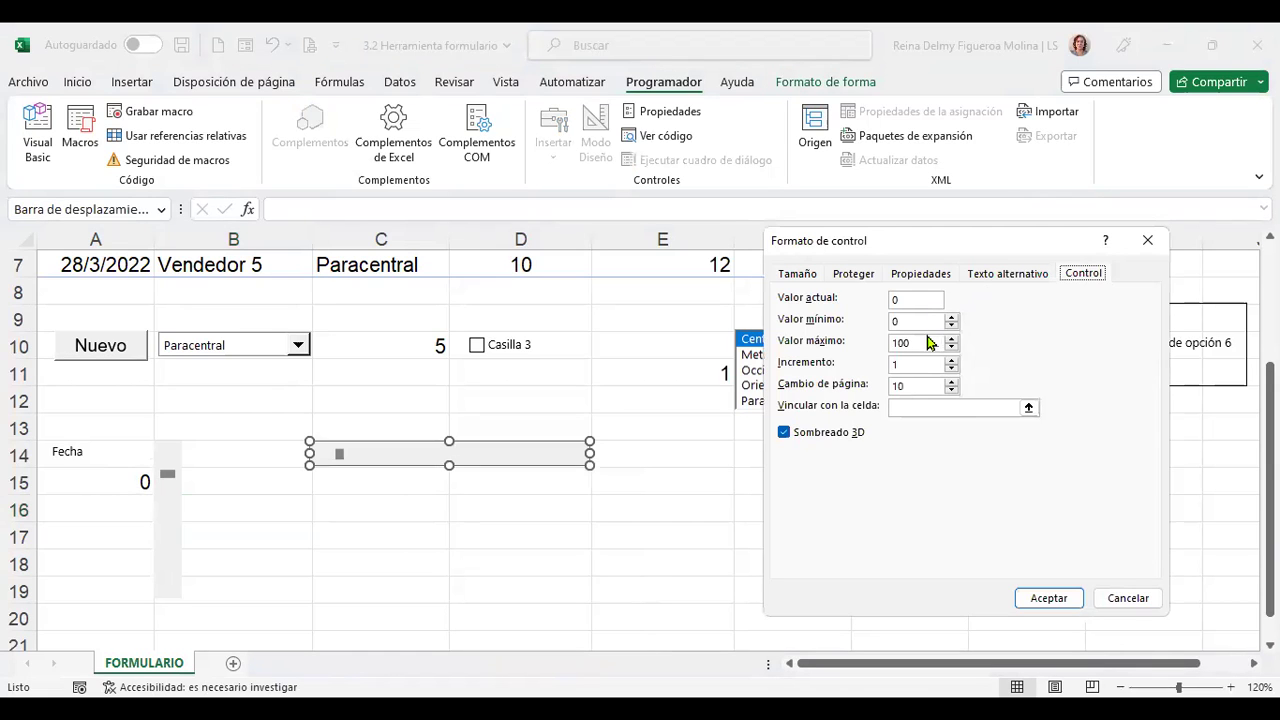
left_click(922, 362)
type("0")
left_click(948, 407)
left_click(258, 450)
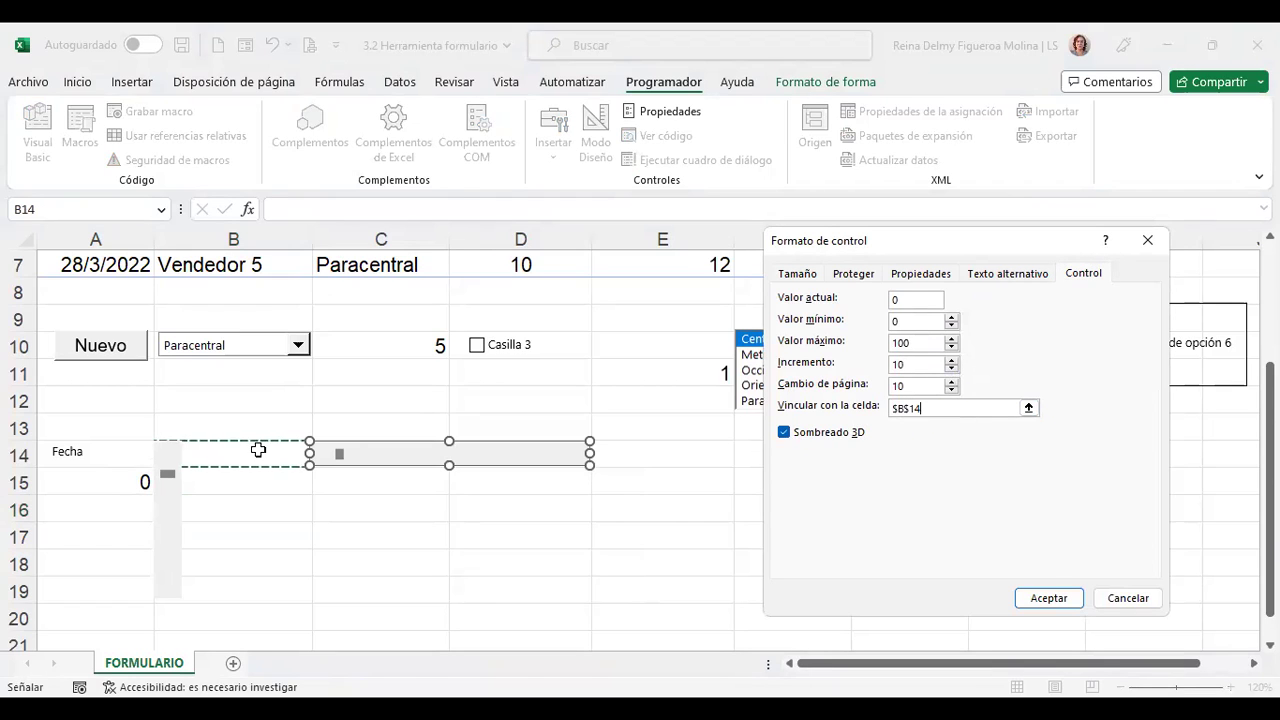
left_click(1068, 599)
Step: Test the scroll bar, stepping B14 up and down by 10, then dragging it to 100
left_click(356, 525)
left_click_drag(342, 456, 411, 464)
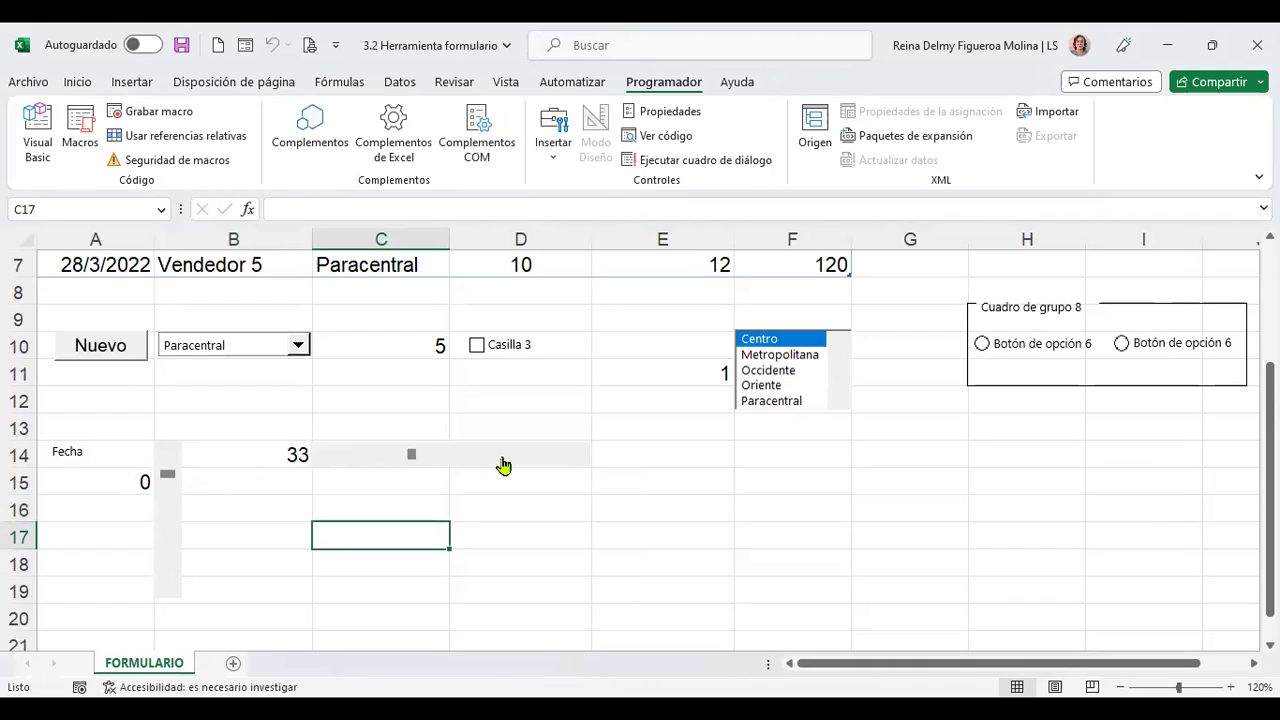
left_click_drag(415, 460, 426, 465)
left_click(494, 462)
left_click(516, 462)
left_click(543, 460)
left_click(553, 458)
left_click(562, 460)
left_click(486, 465)
left_click(449, 466)
left_click(388, 467)
left_click(388, 467)
left_click_drag(449, 460, 575, 462)
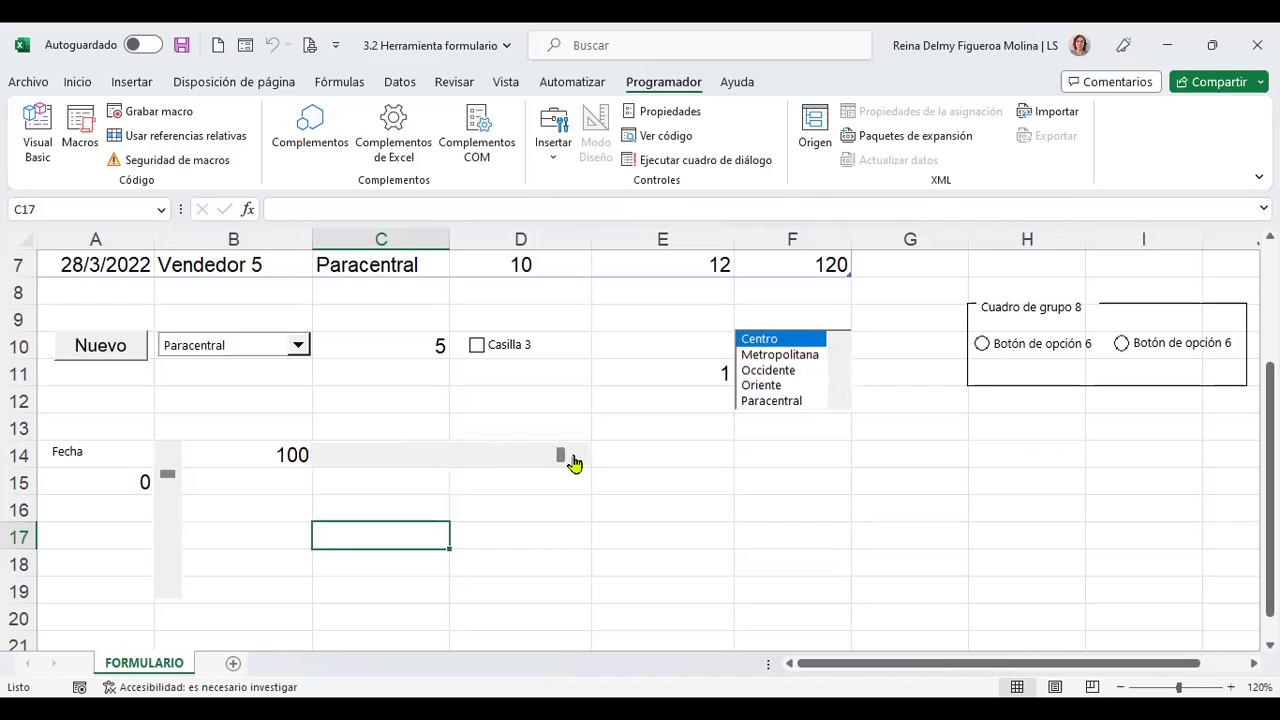
left_click(372, 490)
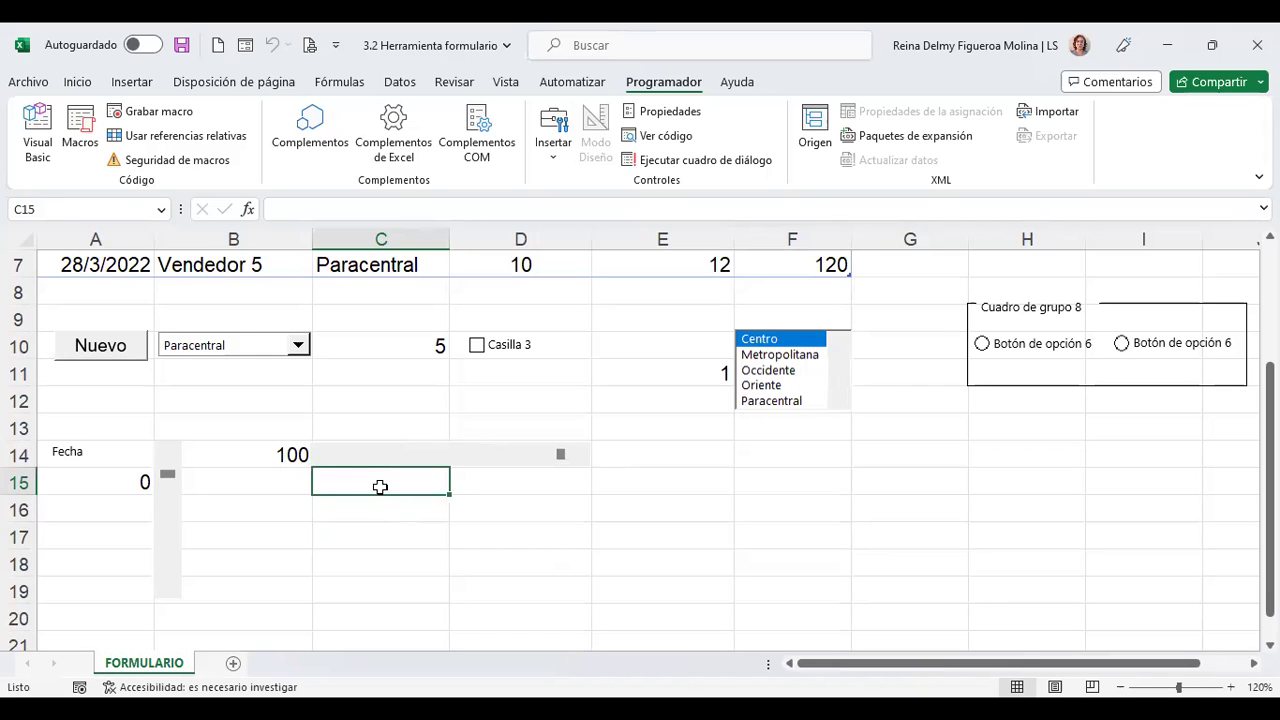
Step: Look through the Insertar form controls list without inserting, then scroll up to the table
left_click(556, 150)
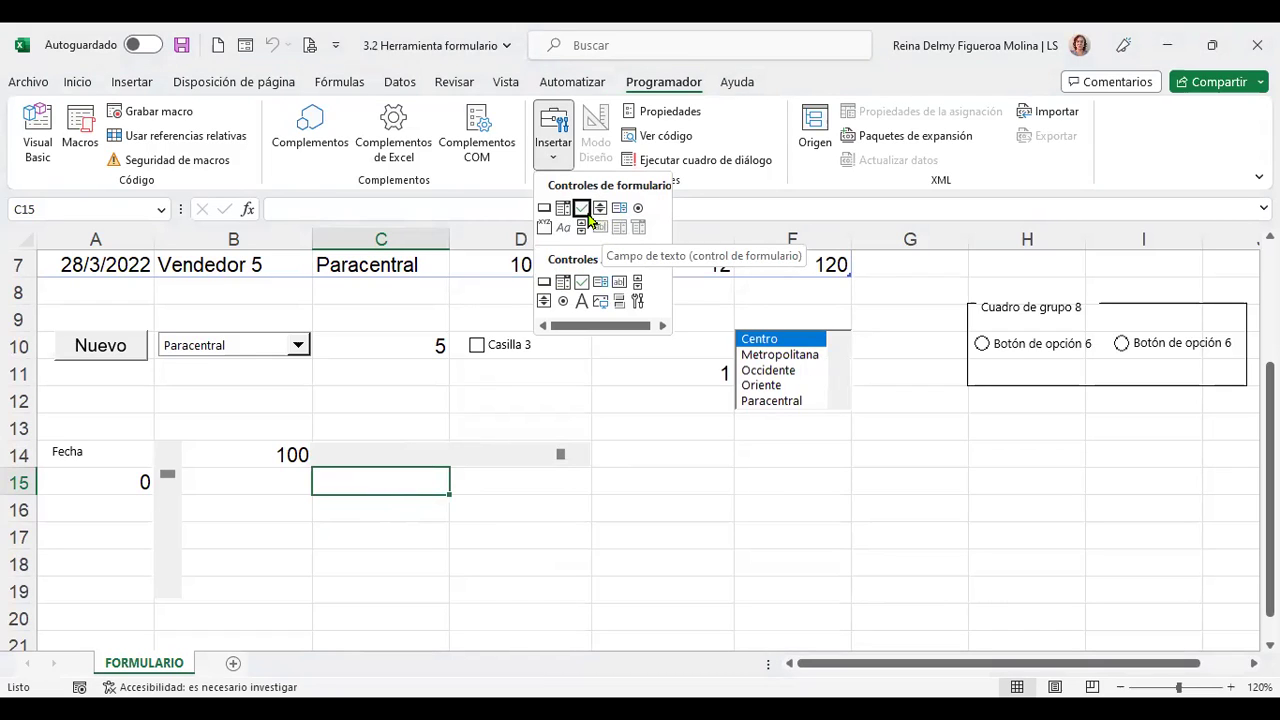
left_click(665, 485)
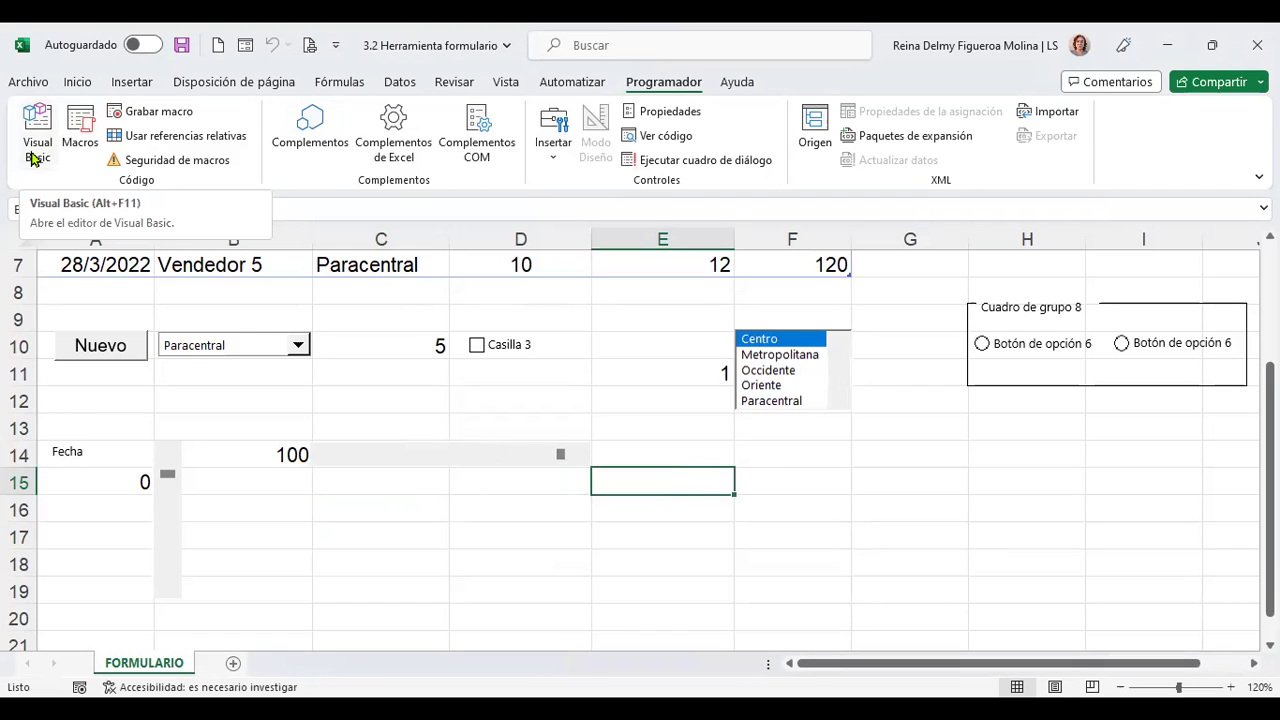
left_click(372, 516)
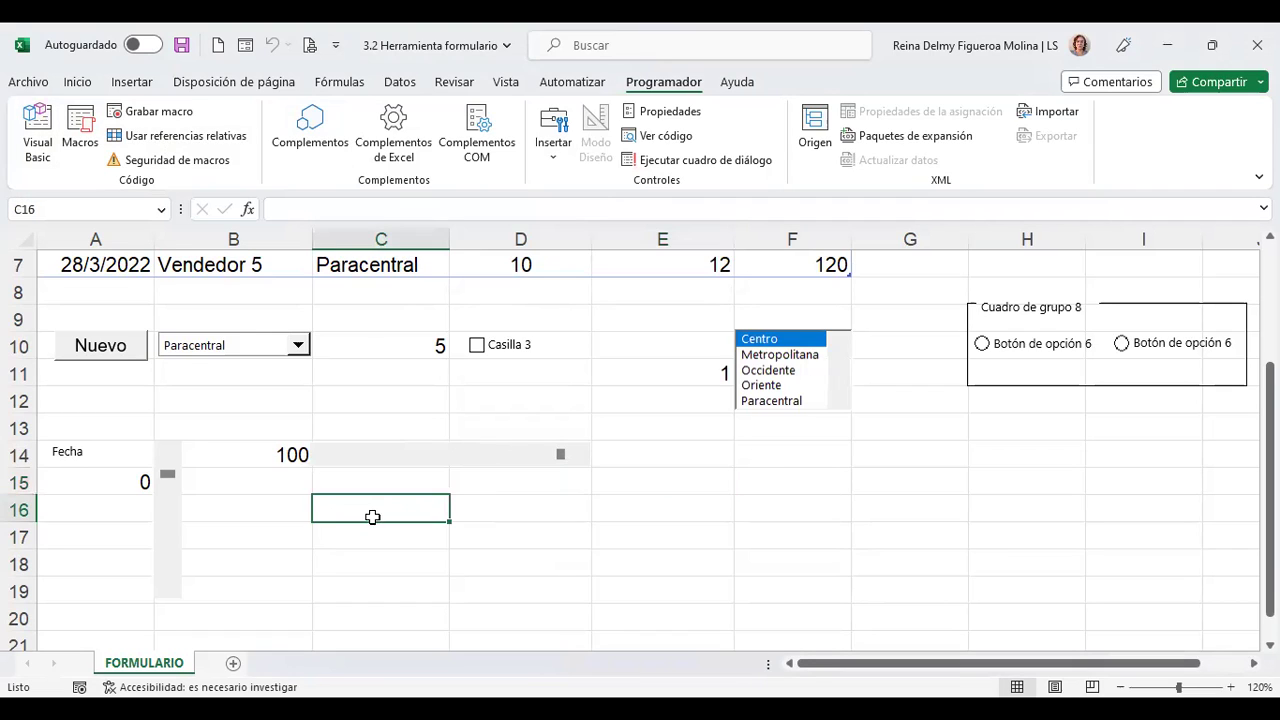
scroll(597, 491, "up", 1)
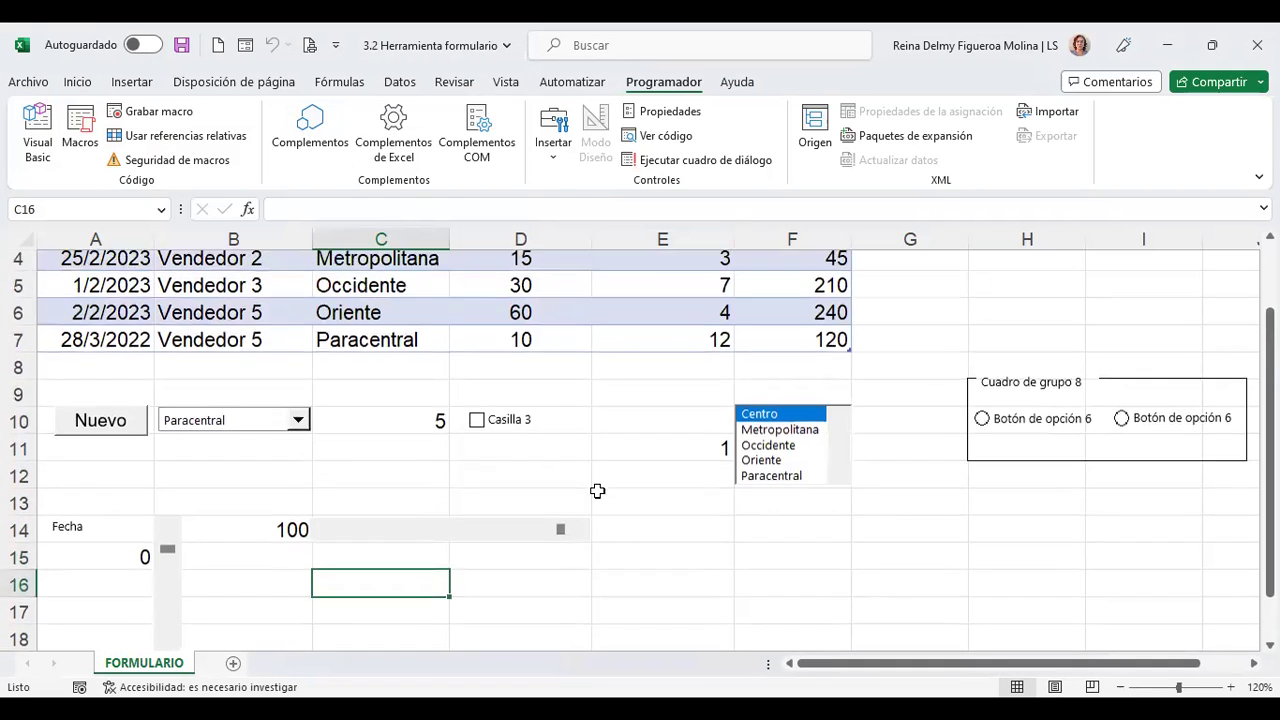
scroll(597, 491, "up", 1)
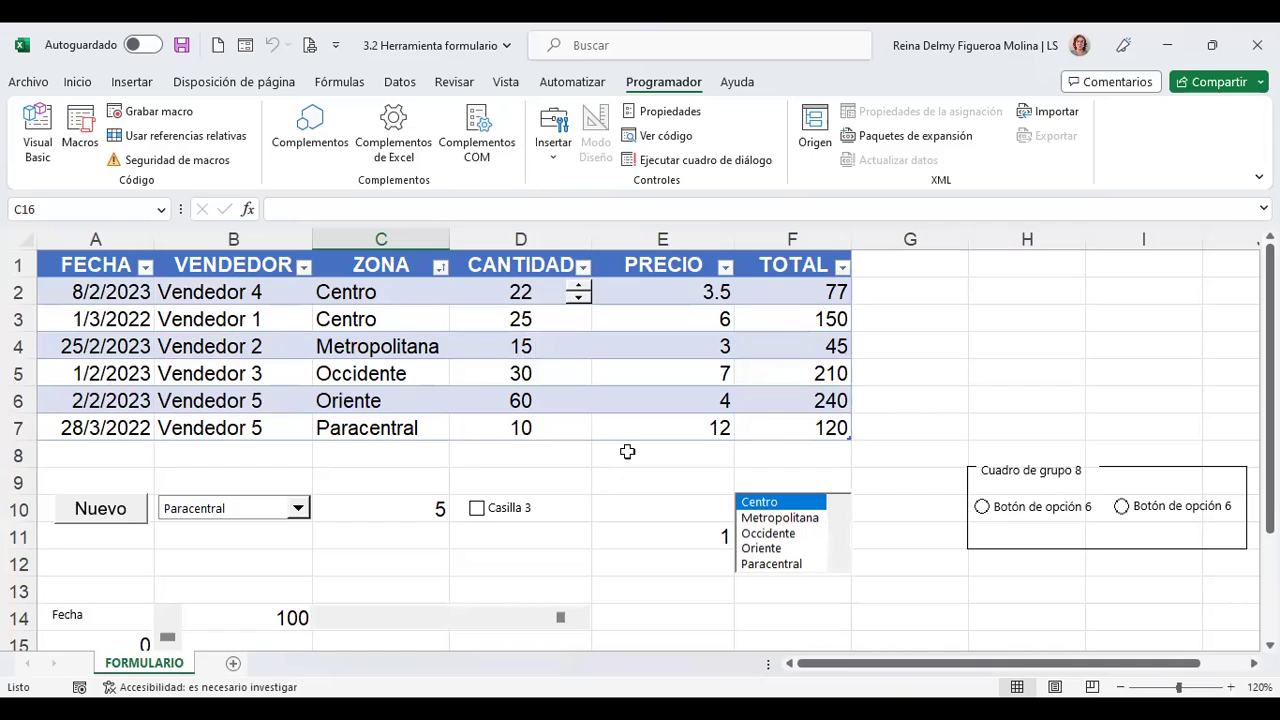
Step: Check cells around the sales table, including PRECIO in E2, and review the controls list again
left_click(630, 456)
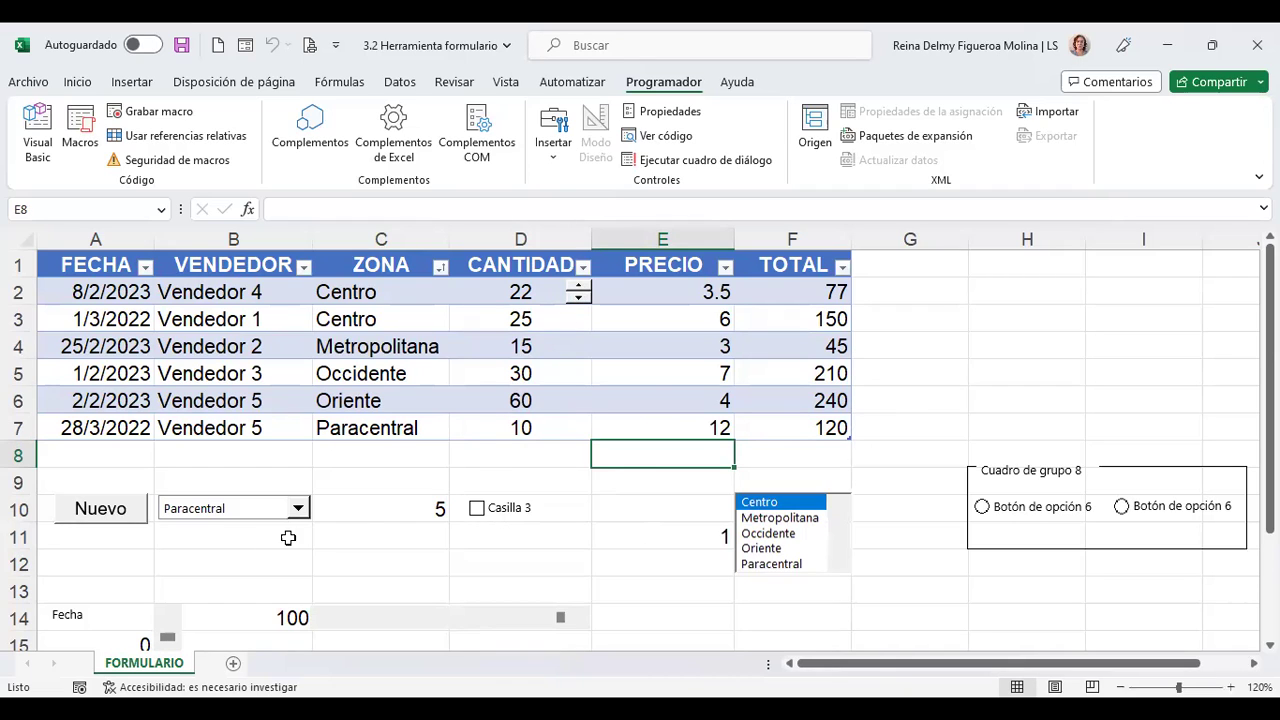
left_click(502, 476)
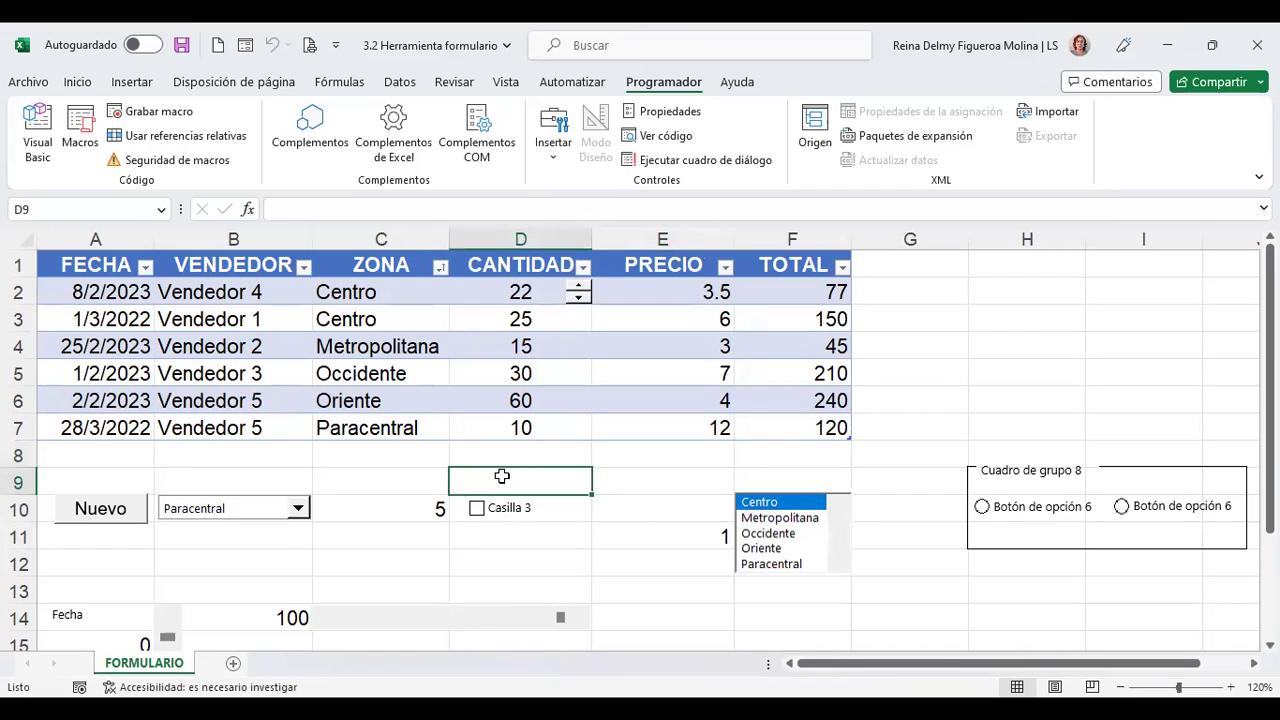
left_click(881, 295)
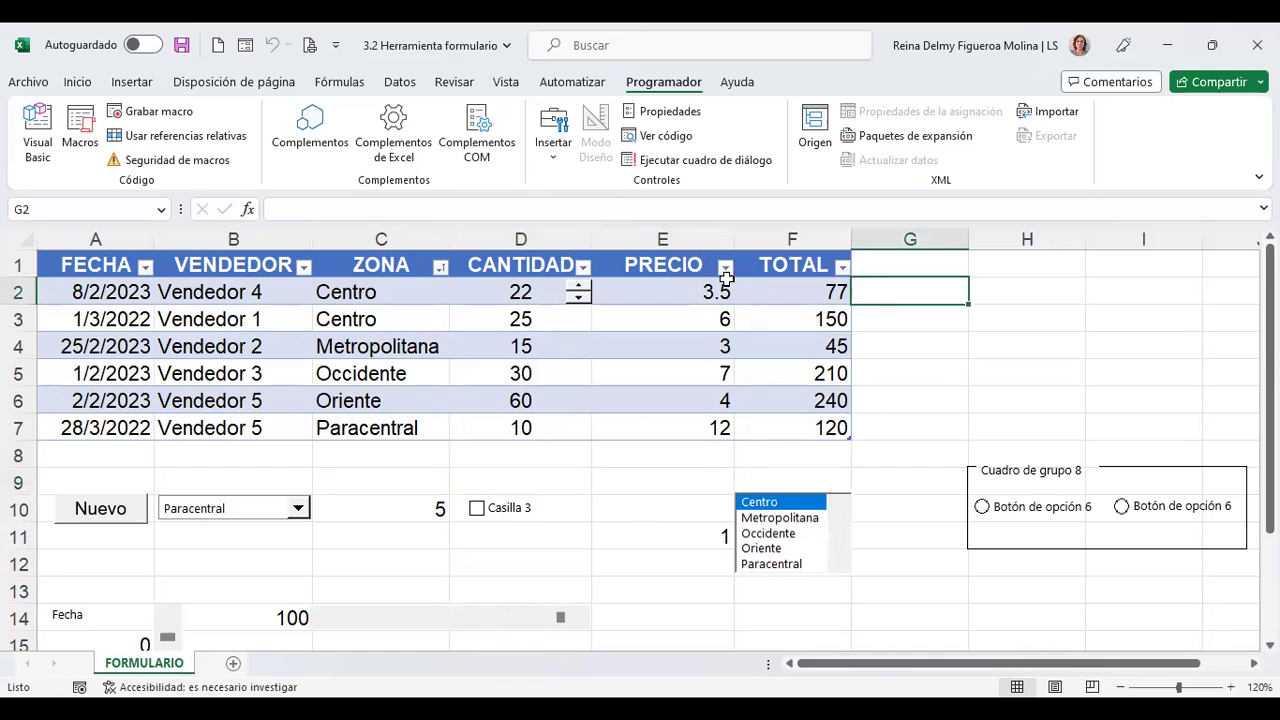
left_click(651, 287)
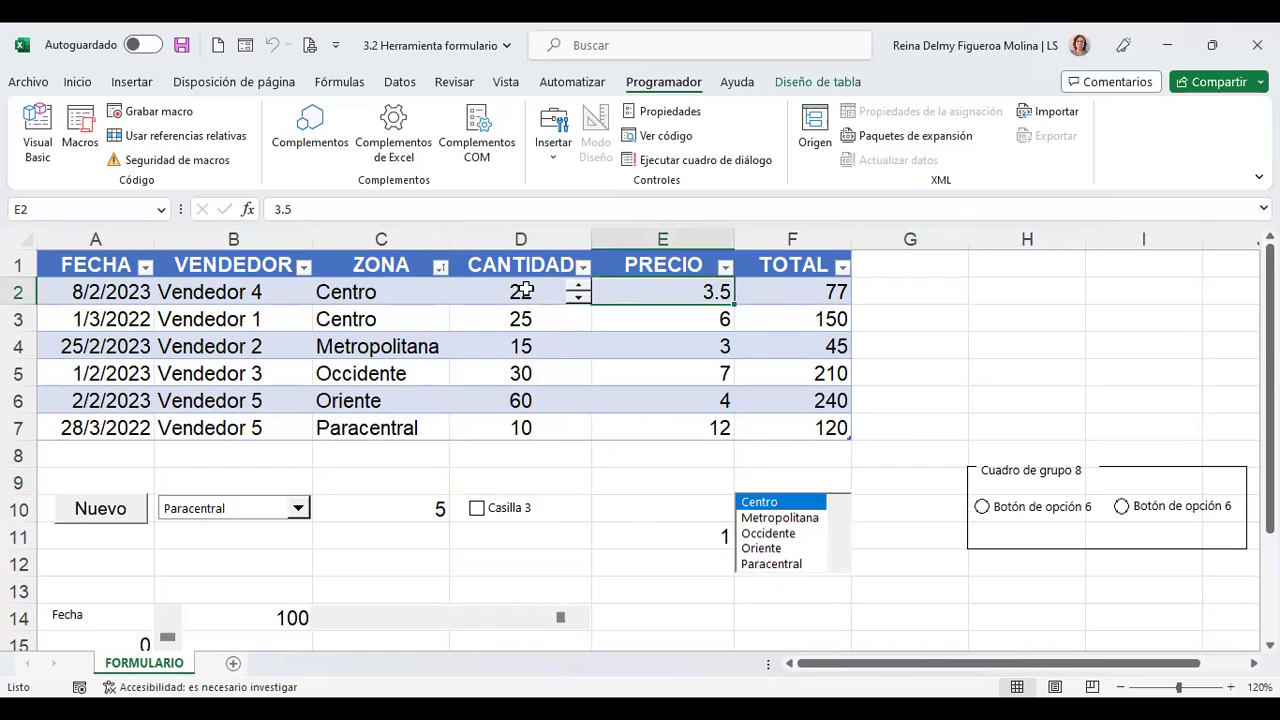
left_click(553, 160)
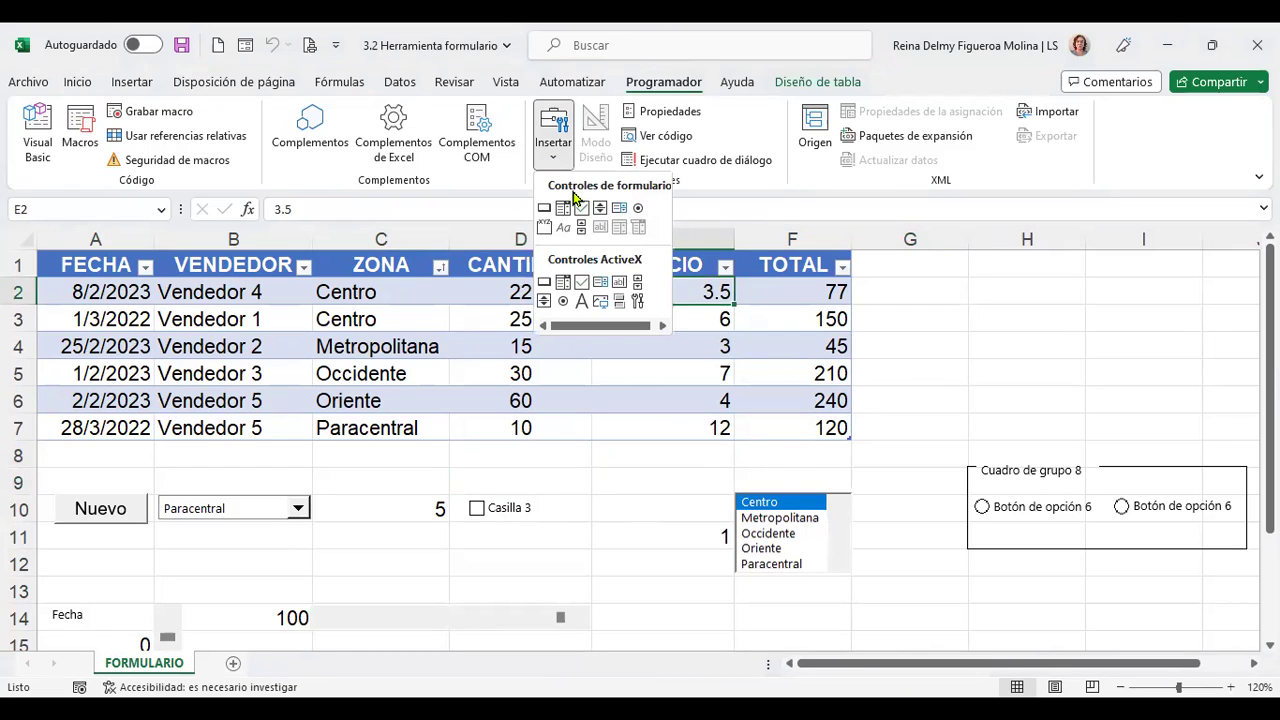
left_click(958, 328)
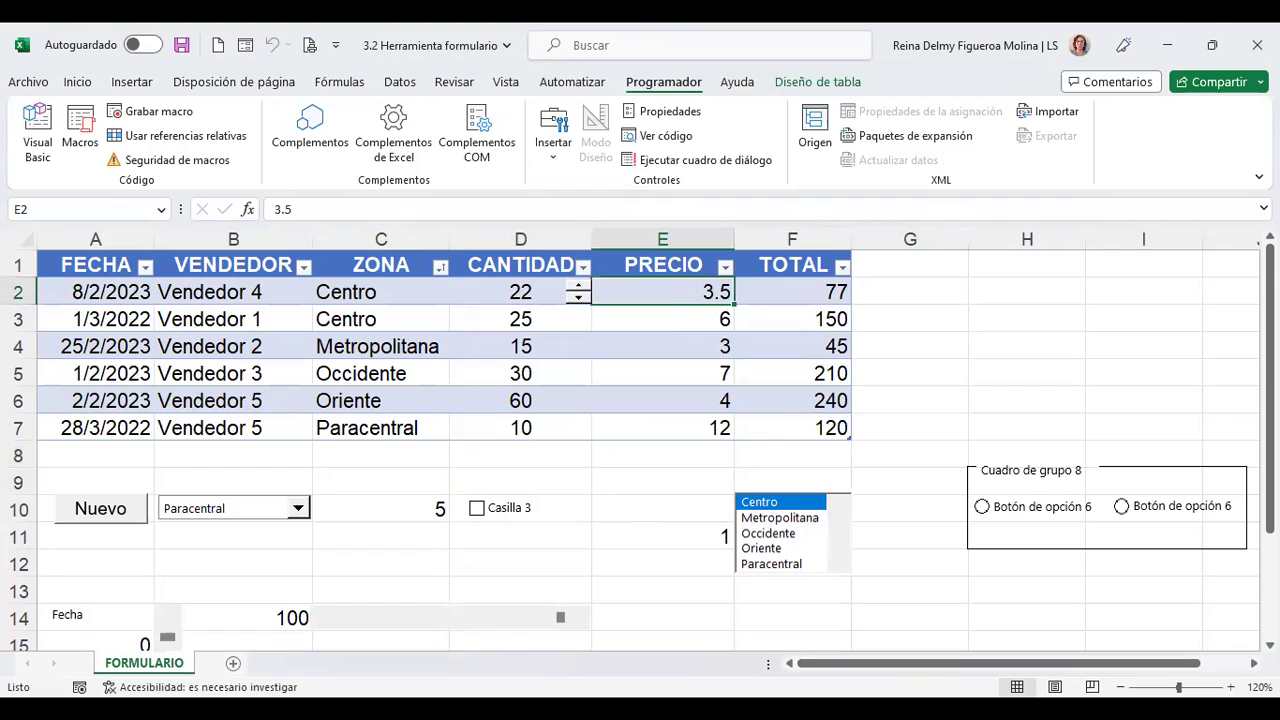
Step: Copy the TOTAL header cell F1 into H1 and I1 to reuse its formatting
left_click(918, 310)
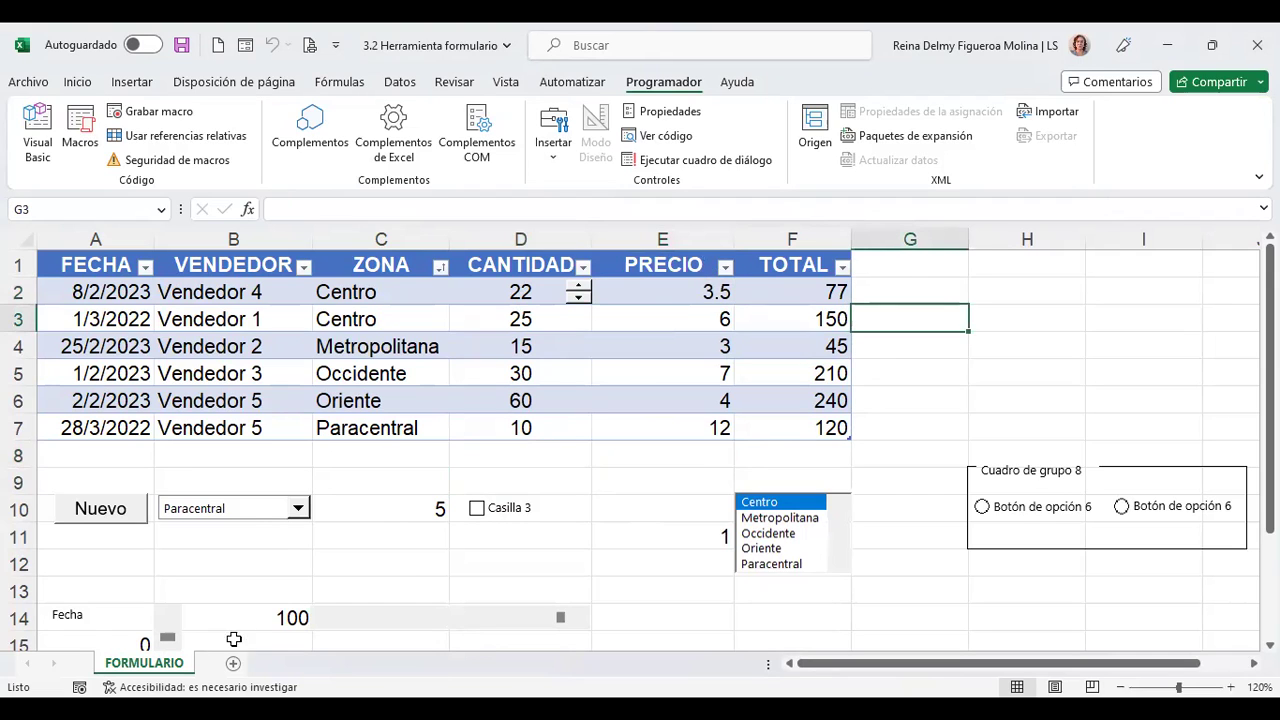
left_click(1008, 266)
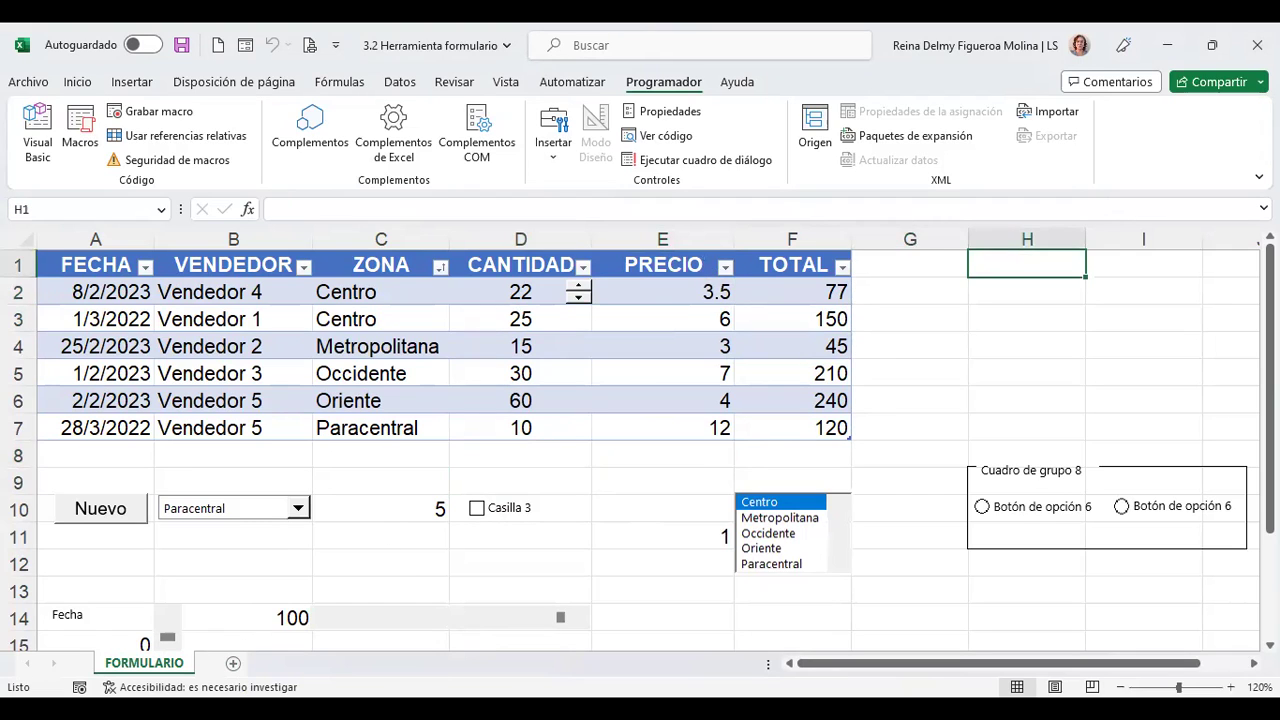
left_click(660, 265)
left_click(790, 265)
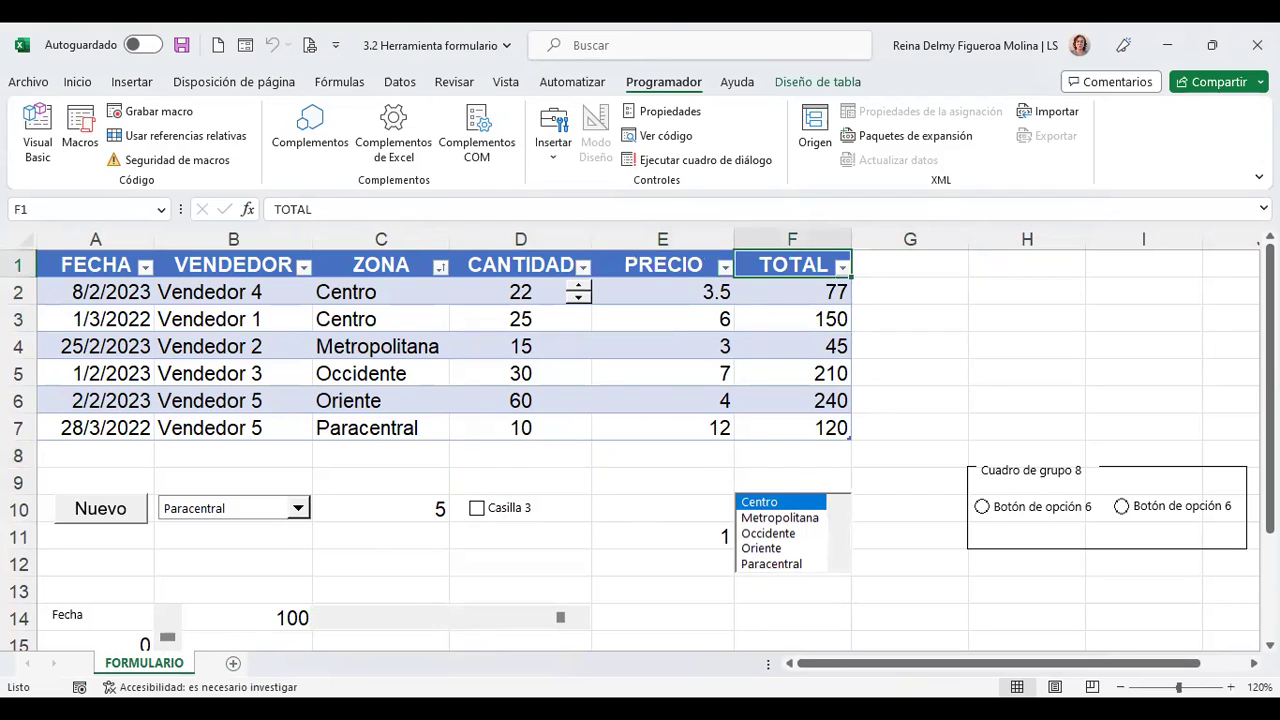
key("ctrl+c")
left_click(1026, 264)
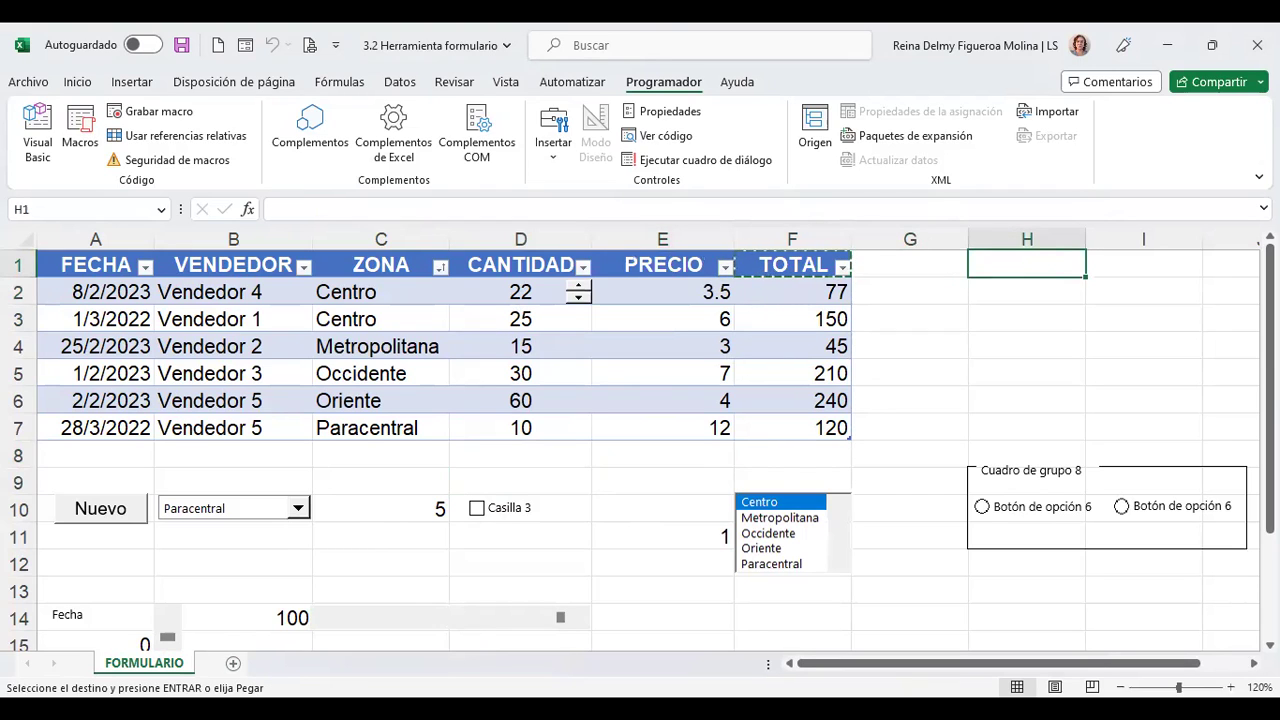
key("ctrl+v")
left_click(1144, 264)
key("ctrl+v")
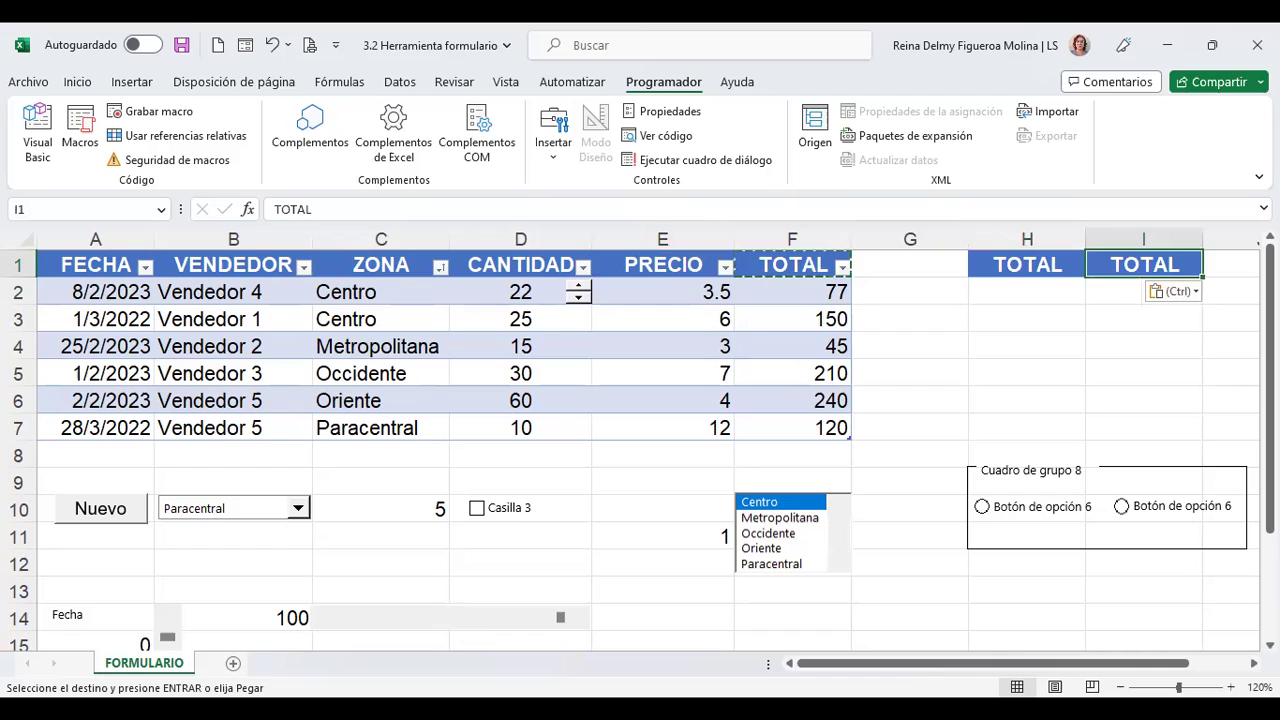
Step: Enter the headers NOTA 1 in H1, NOTA 2 in I1 and PRMEDIO in J1
left_click(1026, 264)
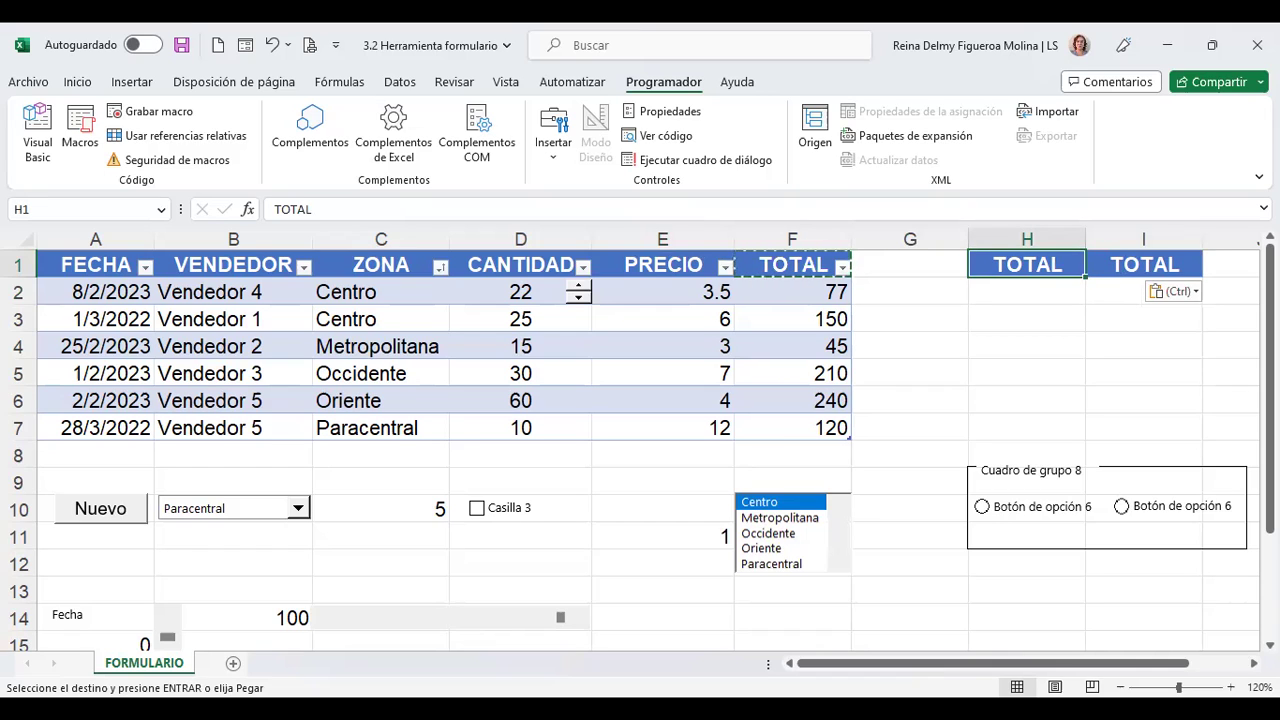
type("n")
type("NOTAS")
key("BackSpace")
type("1")
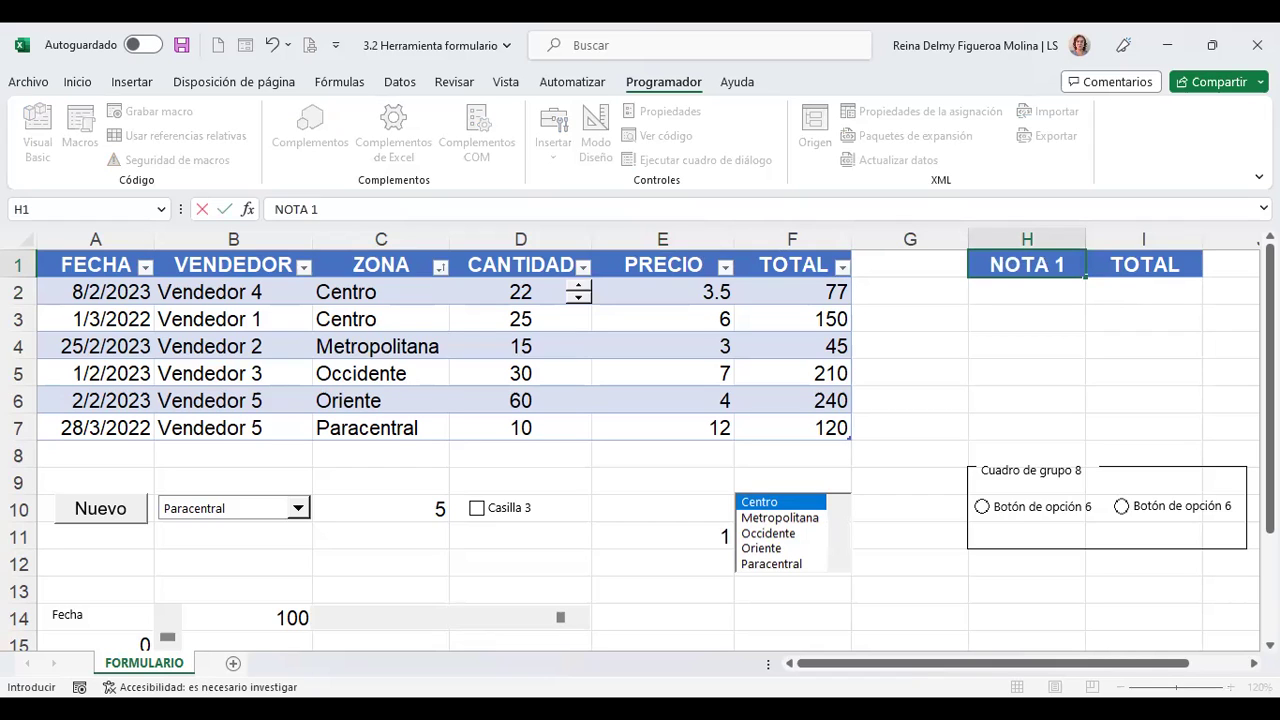
key("Tab")
type("NOTA ")
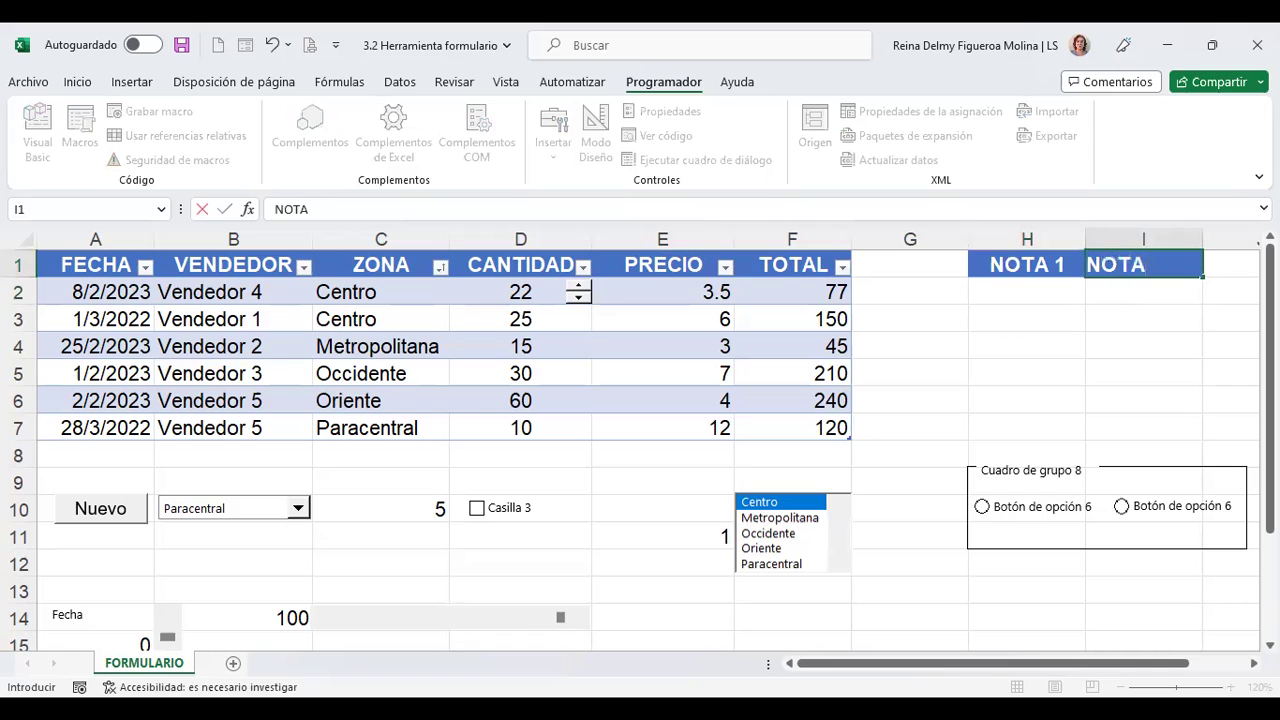
type("2")
key("Return")
left_click(1144, 264)
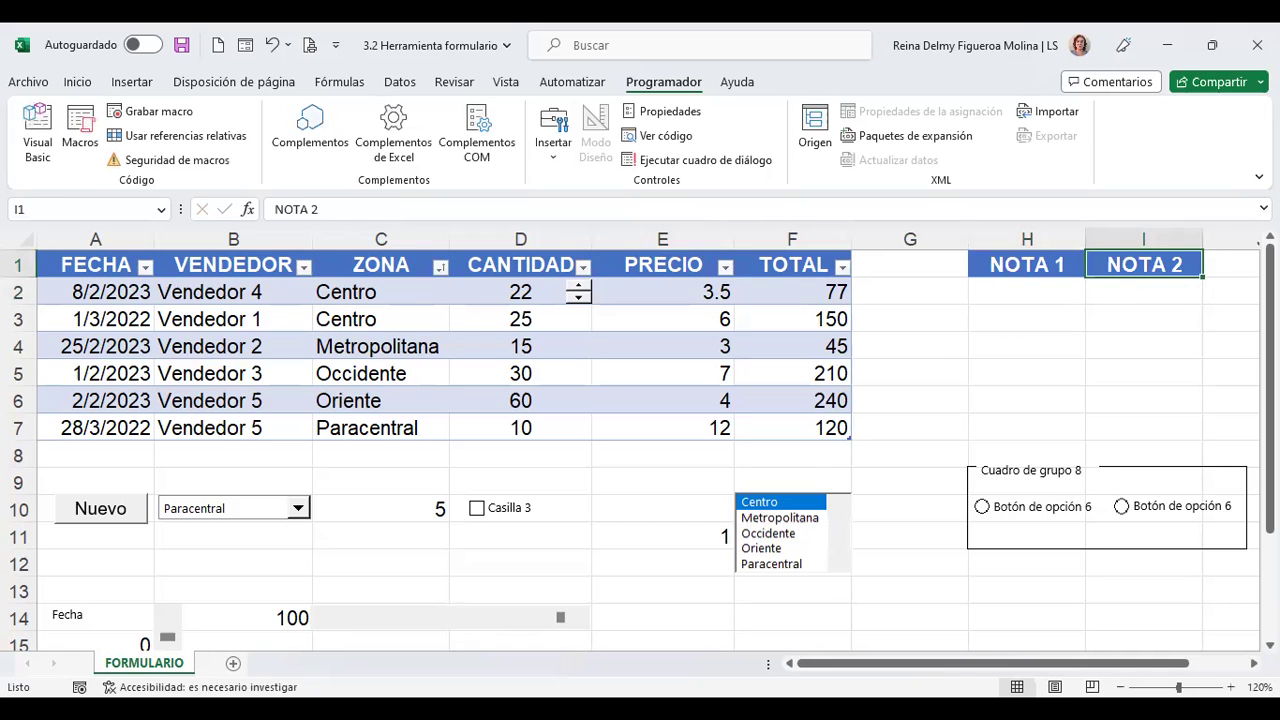
key("Tab")
key("ctrl+r")
type("P")
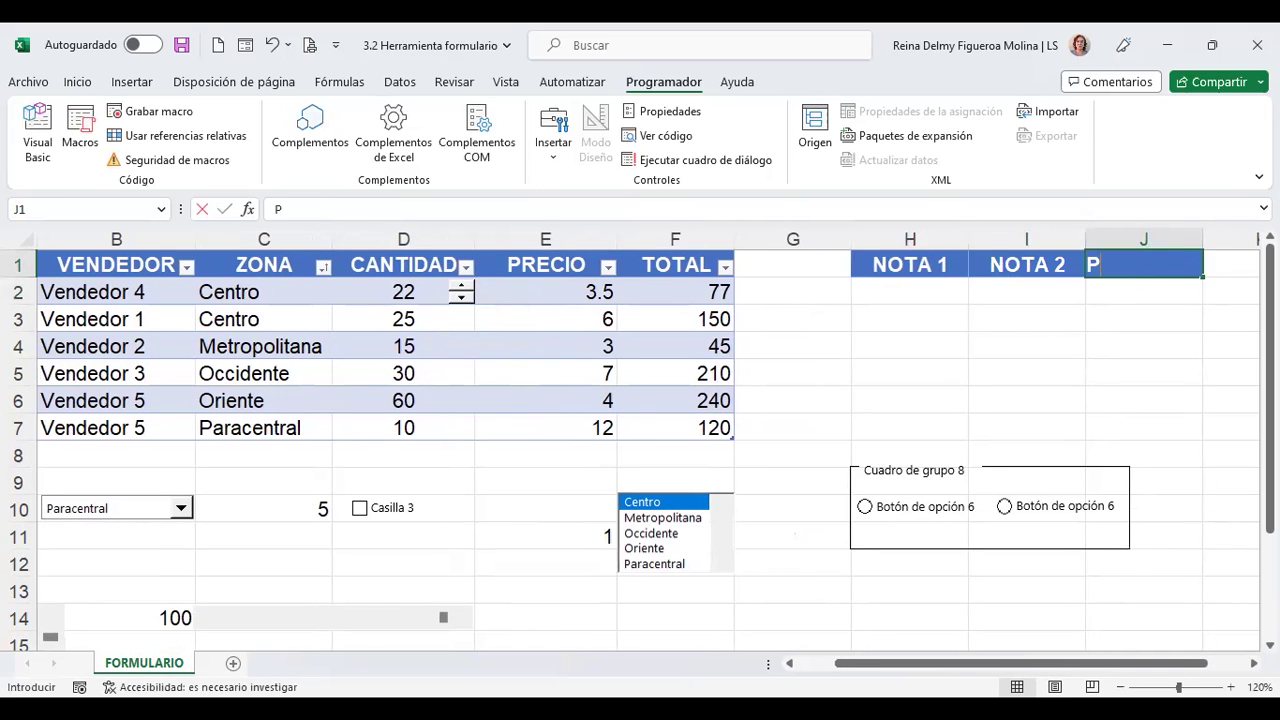
type("RMEDIO")
key("Return")
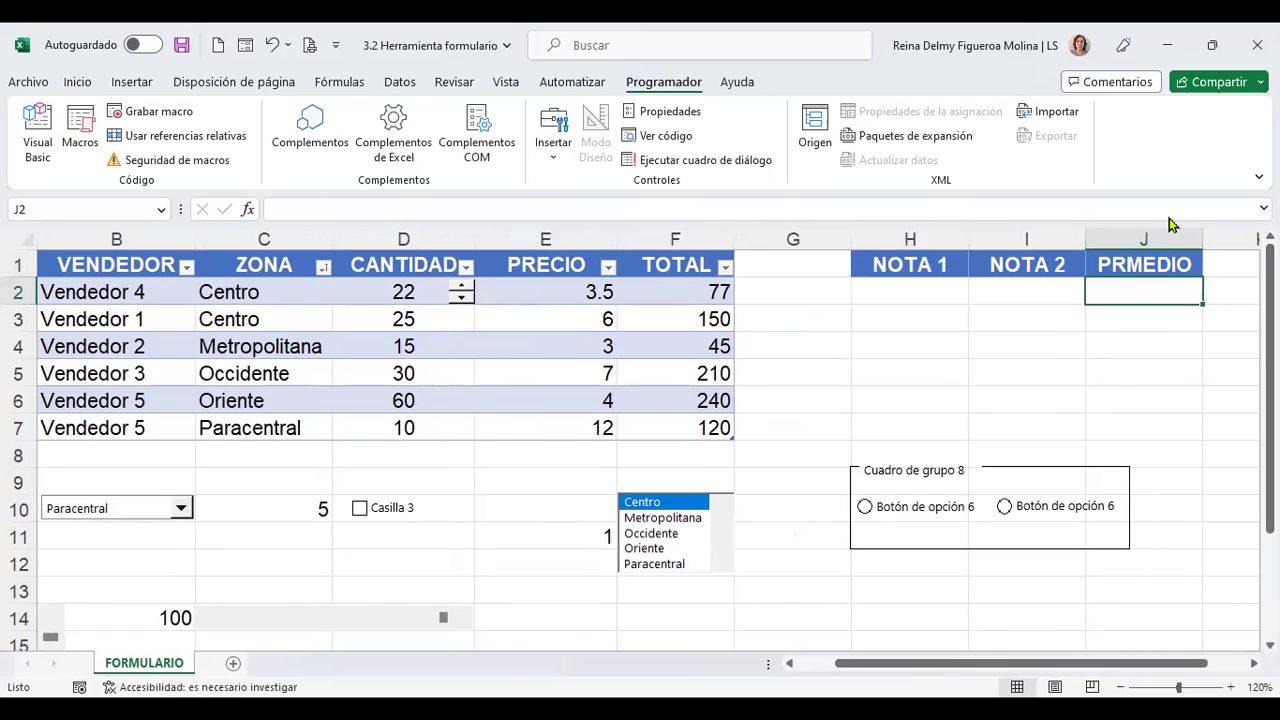
Step: Correct the J1 header spelling to PROMEDIO and move to cell H2
key("Up")
left_click(290, 205)
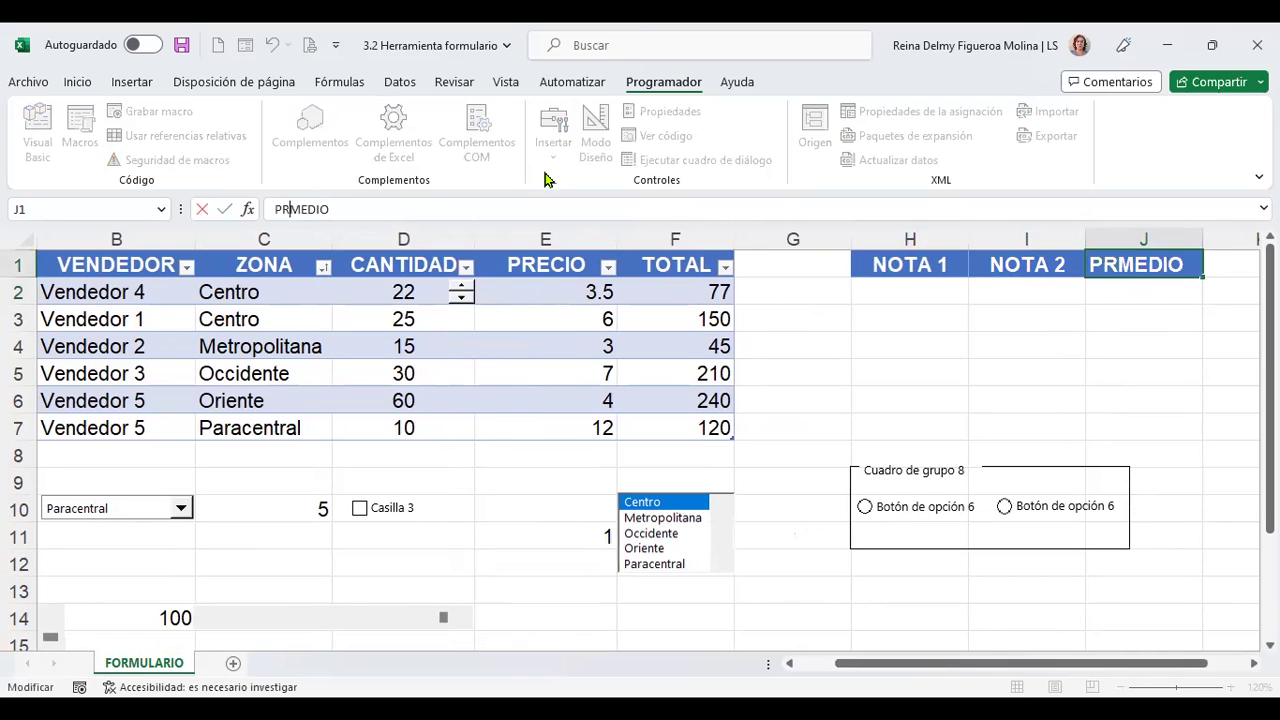
type("O")
key("Return")
key("Left")
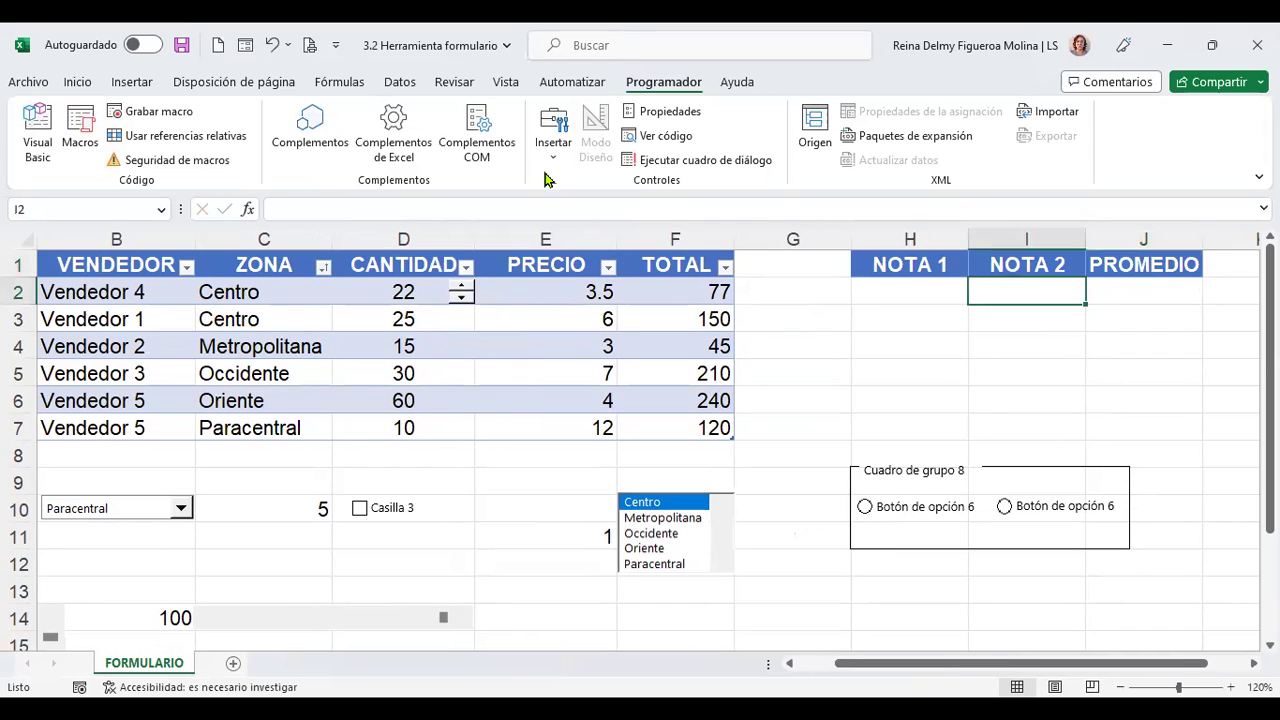
key("Left")
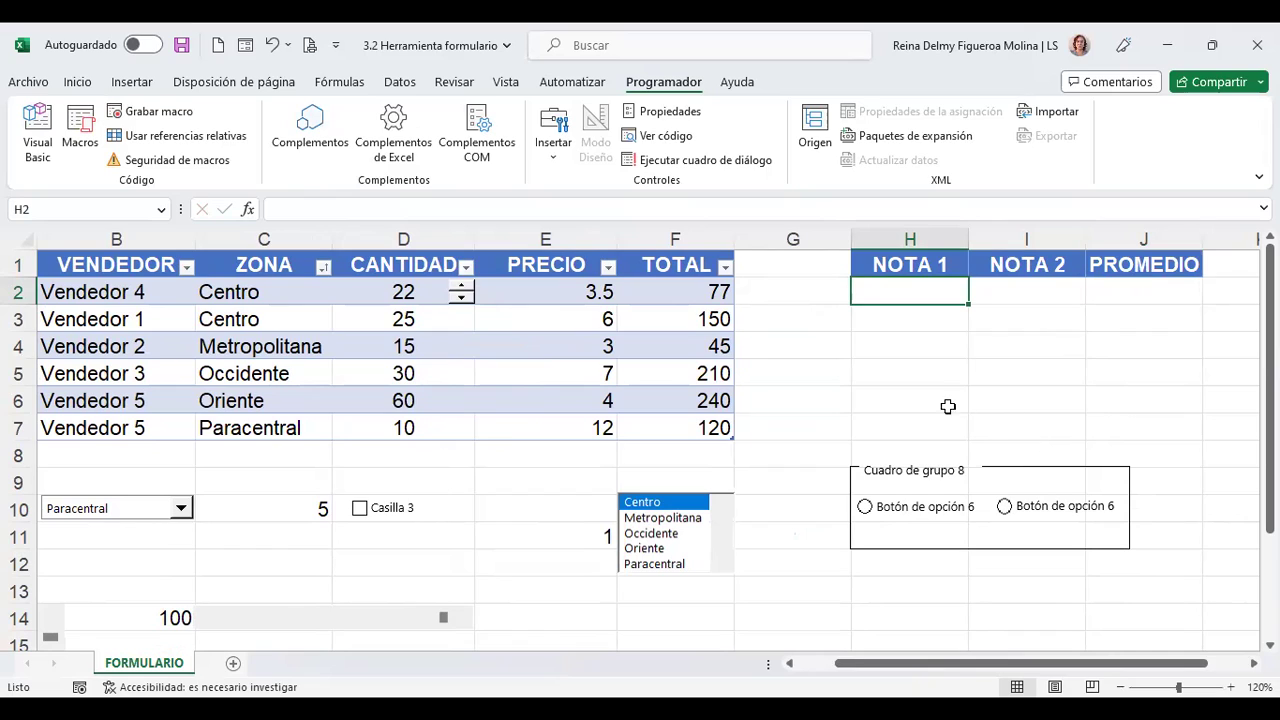
Step: Raise Vendedor 4's CANTIDAD in D2 to 50 with the spin button, undoing a typed 60
left_click(407, 293)
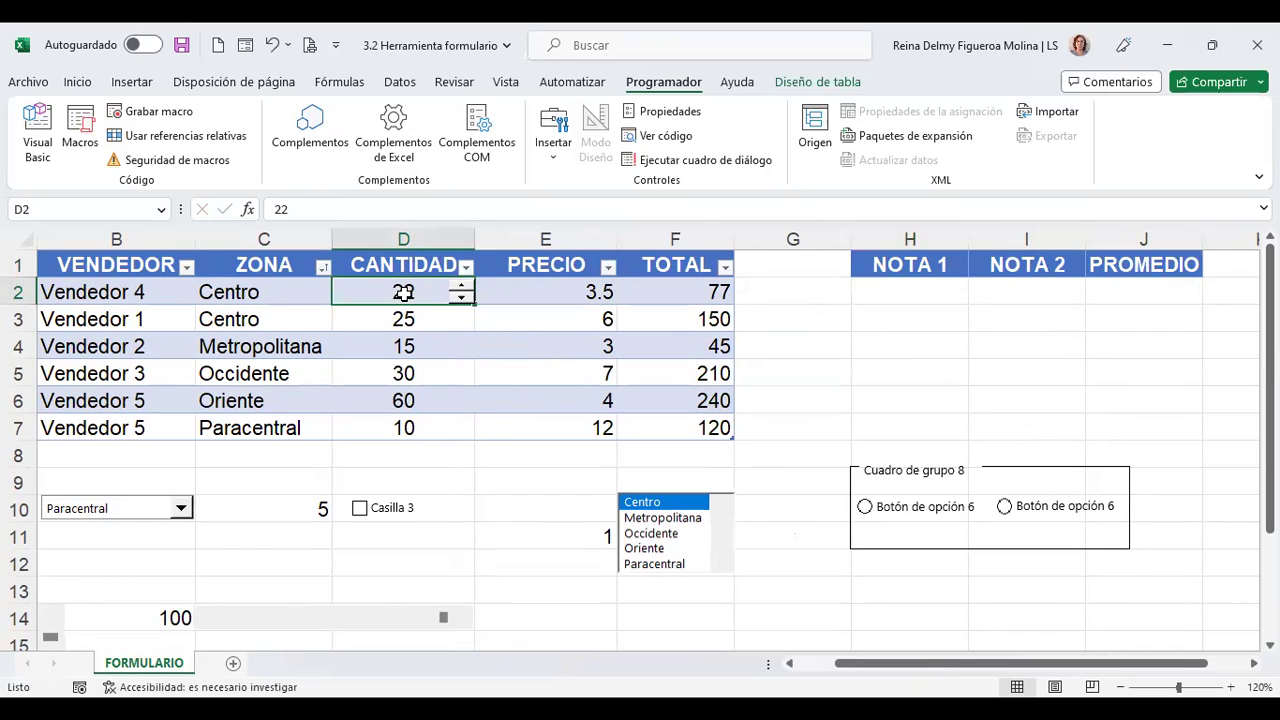
left_click(461, 287)
left_click_drag(462, 288, 462, 292)
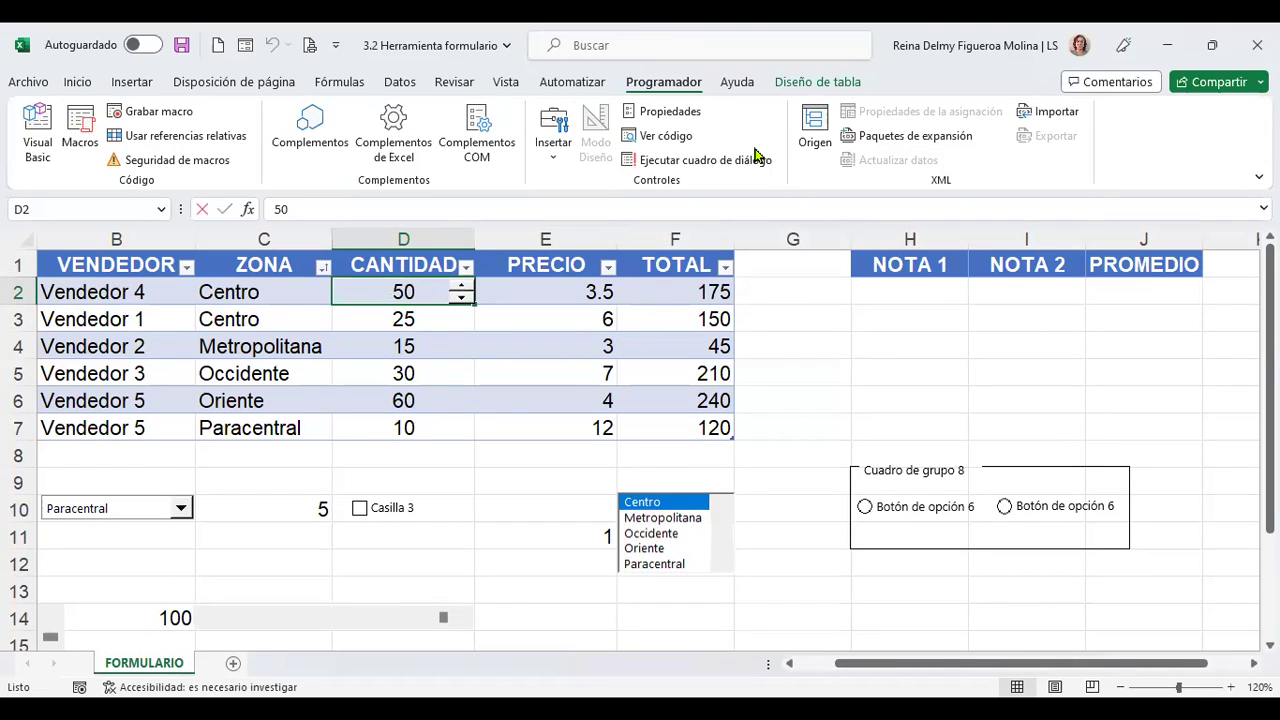
type("60")
key("Return")
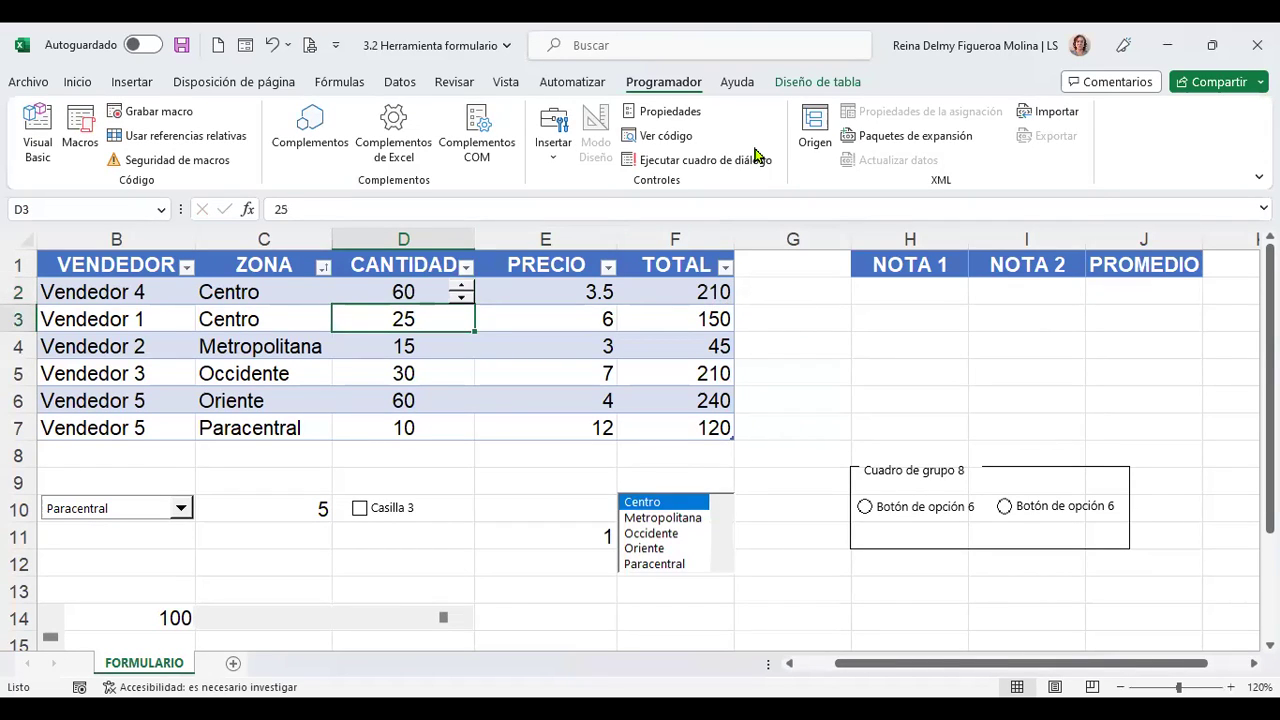
key("ctrl+z")
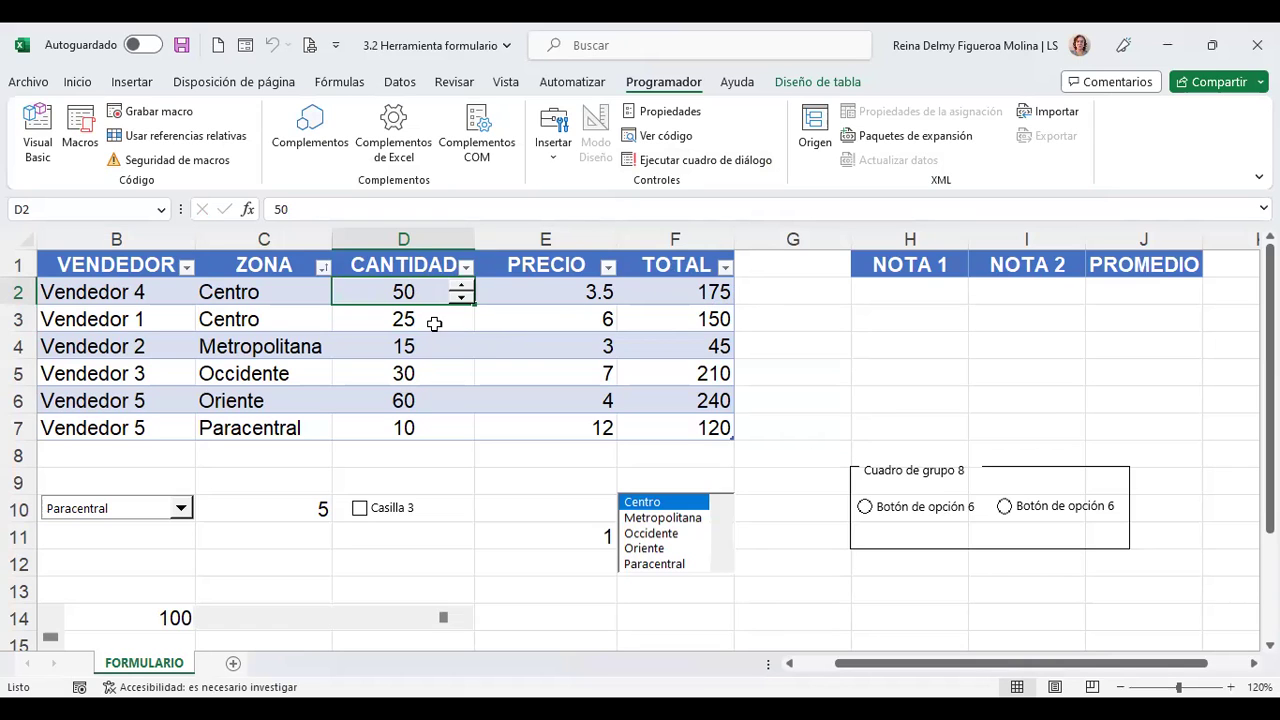
Step: Scroll around the sheet and select the CANTIDAD spin button beside D2
scroll(306, 630, "down", 3)
left_click_drag(876, 668, 814, 668)
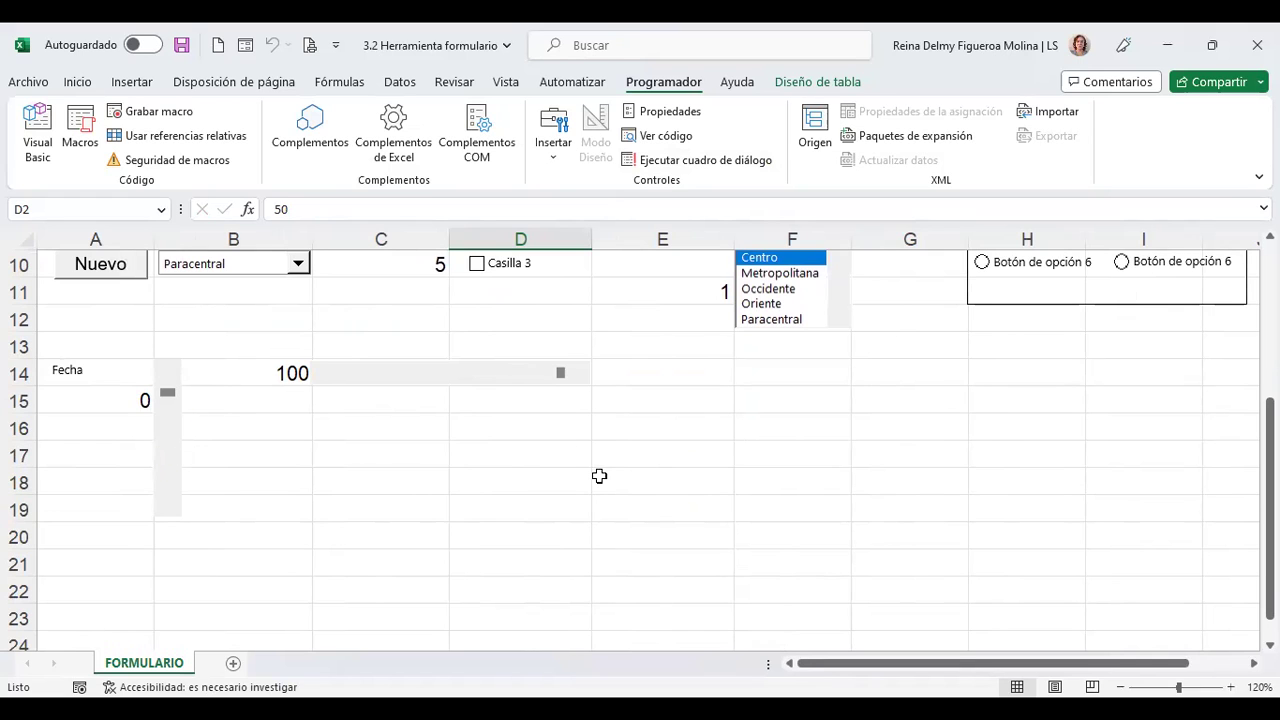
scroll(893, 528, "up", 3)
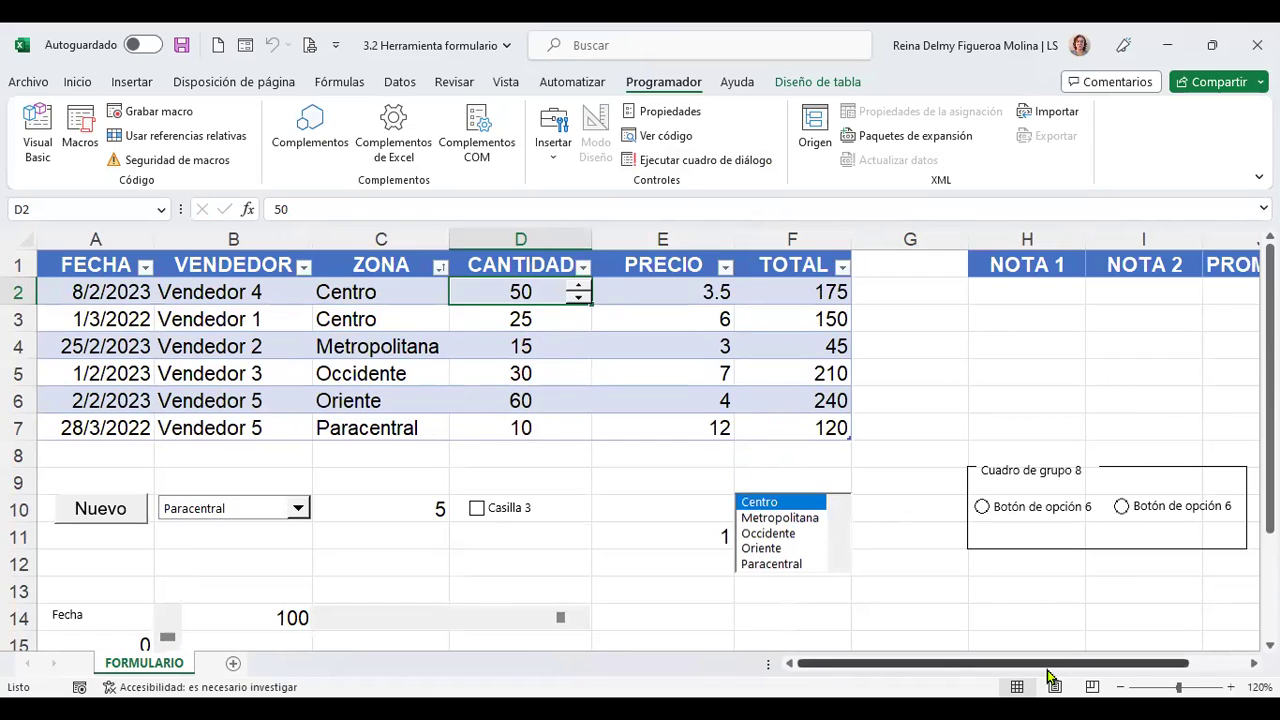
left_click_drag(1048, 666, 1150, 666)
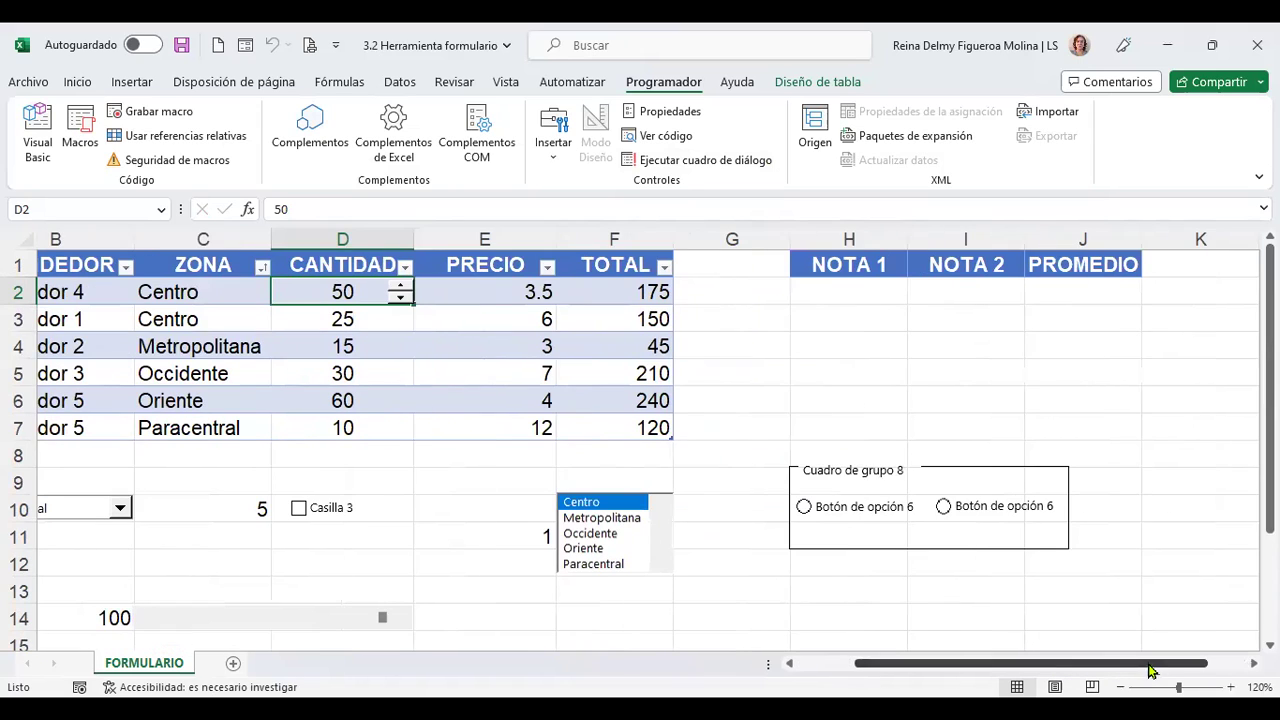
left_click(850, 290)
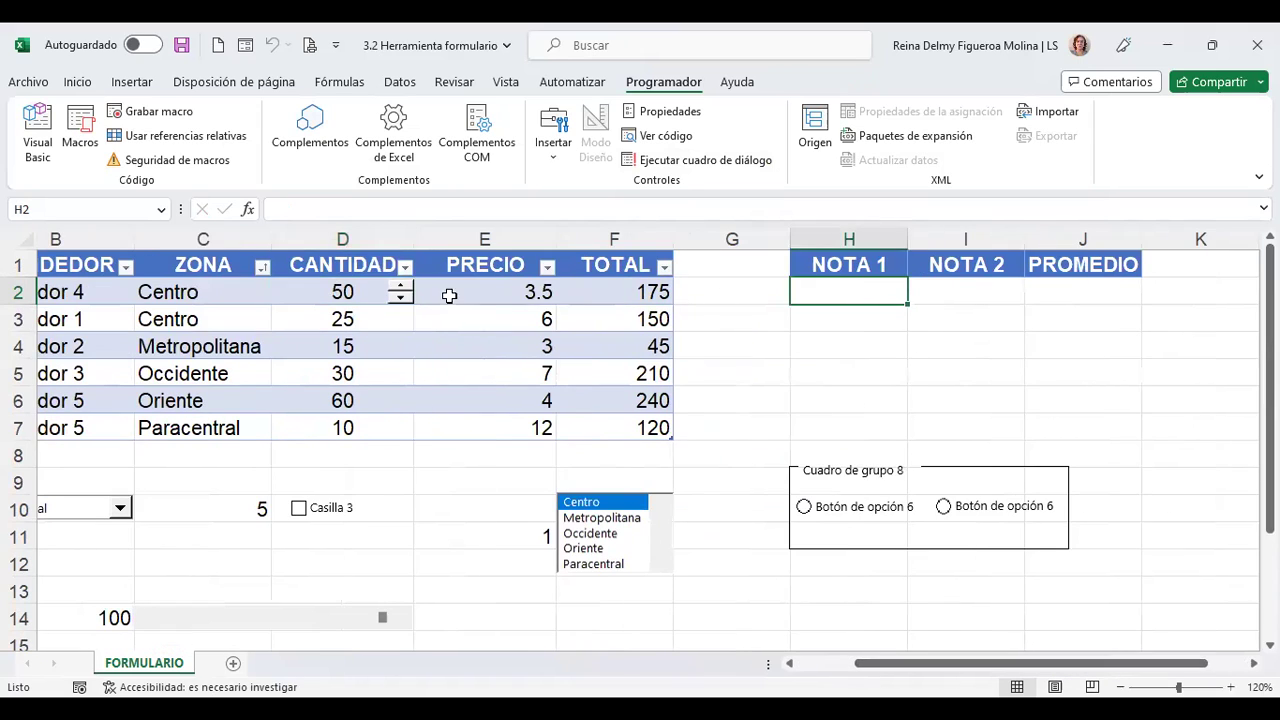
left_click(402, 300, "ctrl")
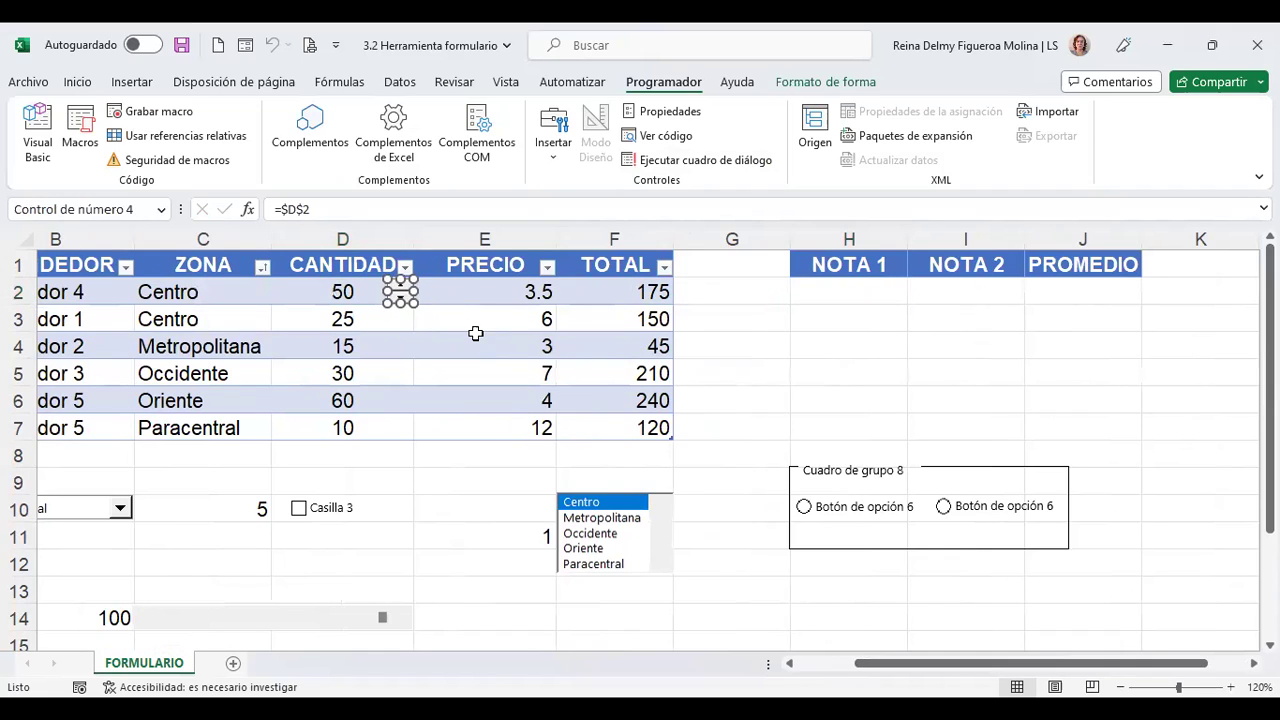
Step: Duplicate the CANTIDAD spin button with Ctrl+D and place the copy in cell H2
key("ctrl+d")
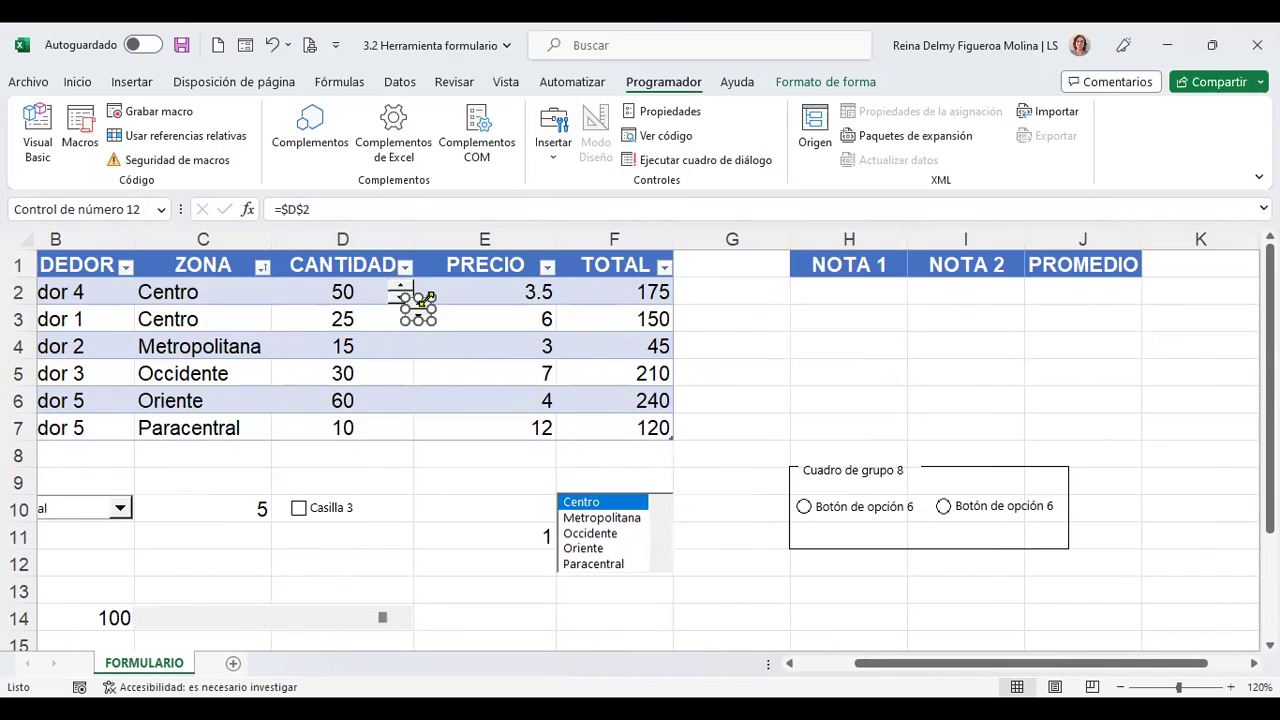
left_click_drag(410, 309, 890, 292)
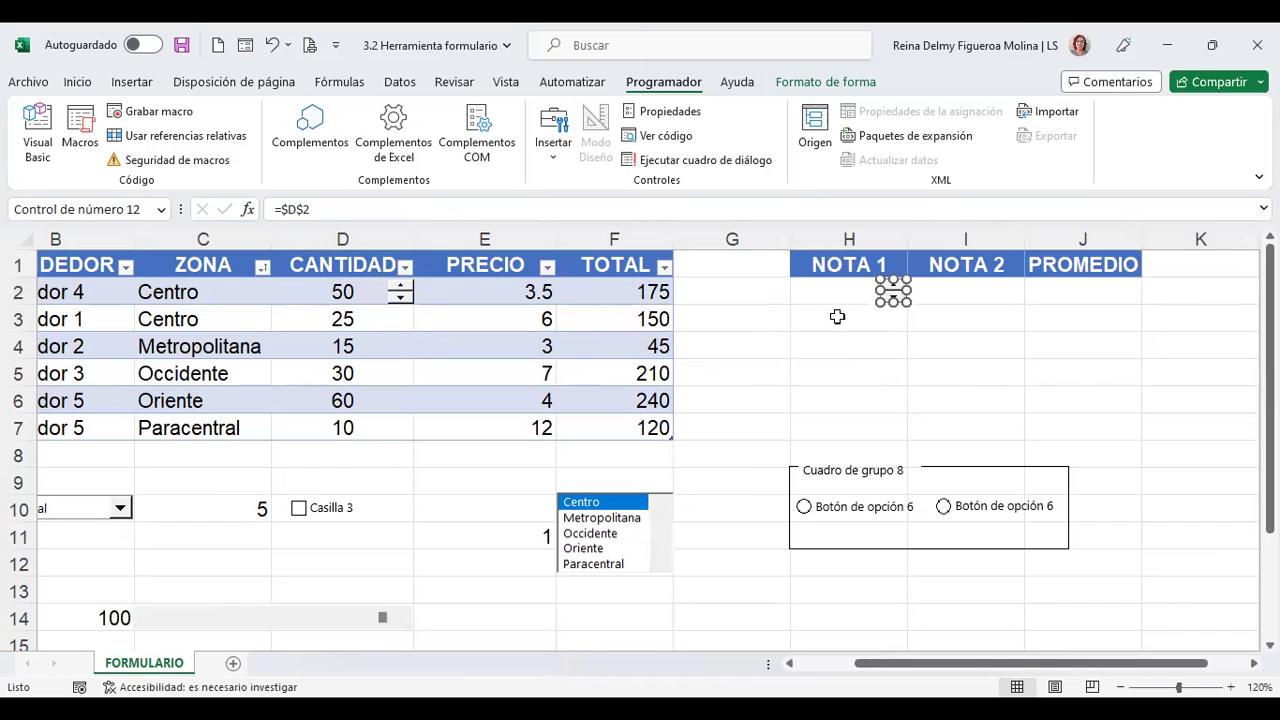
right_click(893, 290)
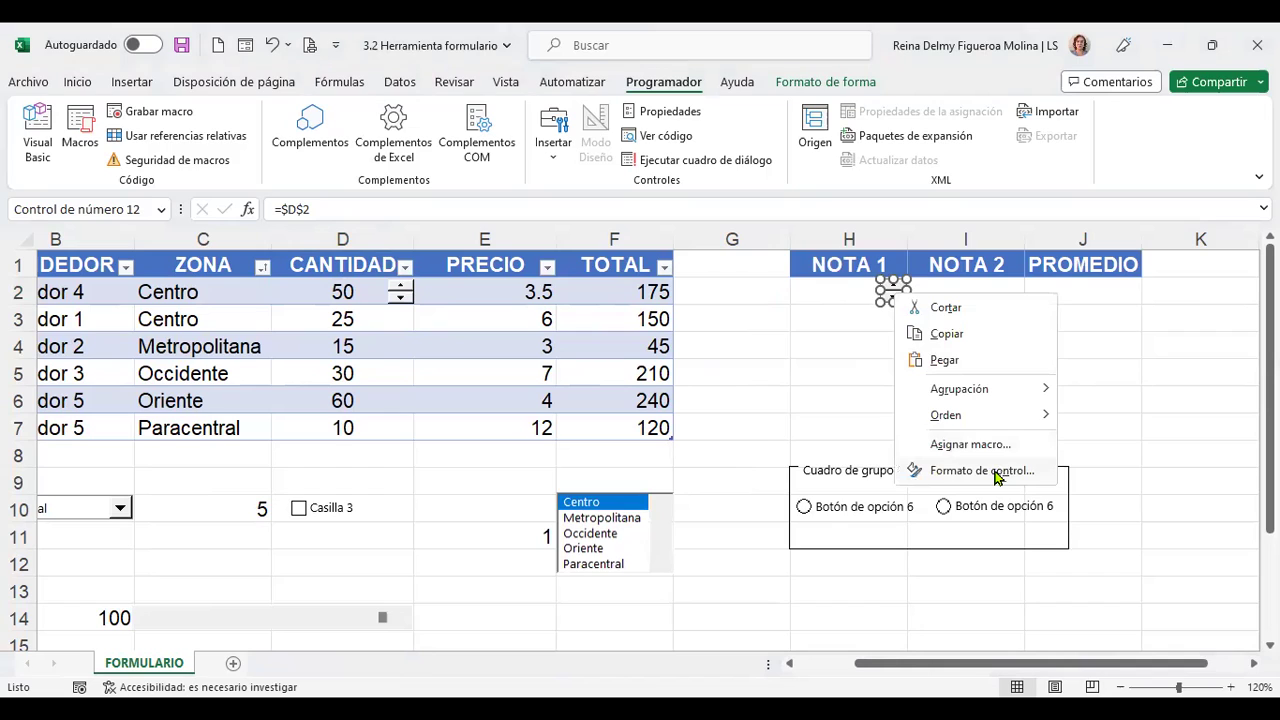
Step: Set the copied spin button to current value 0, range 0 to 10, linked to $H$2
left_click(990, 472)
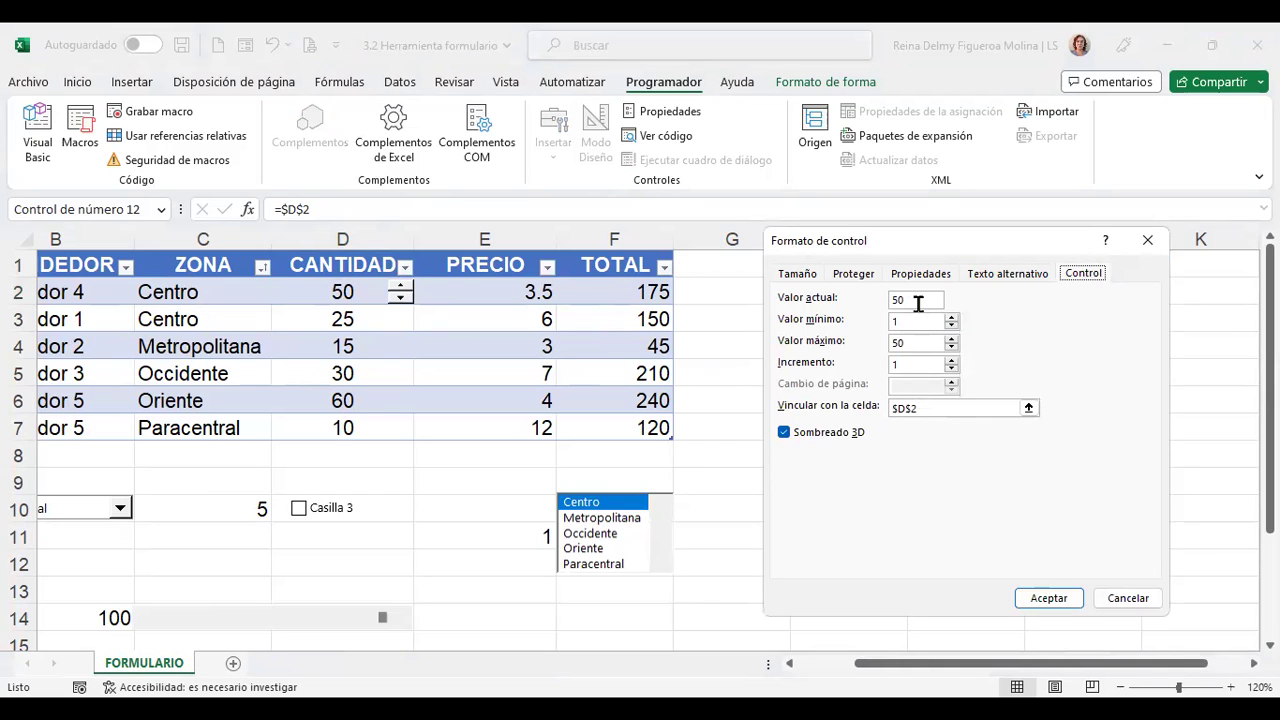
left_click(920, 302)
key("BackSpace")
key("BackSpace")
type("0")
left_click(918, 342)
left_click(926, 322)
left_click(938, 408)
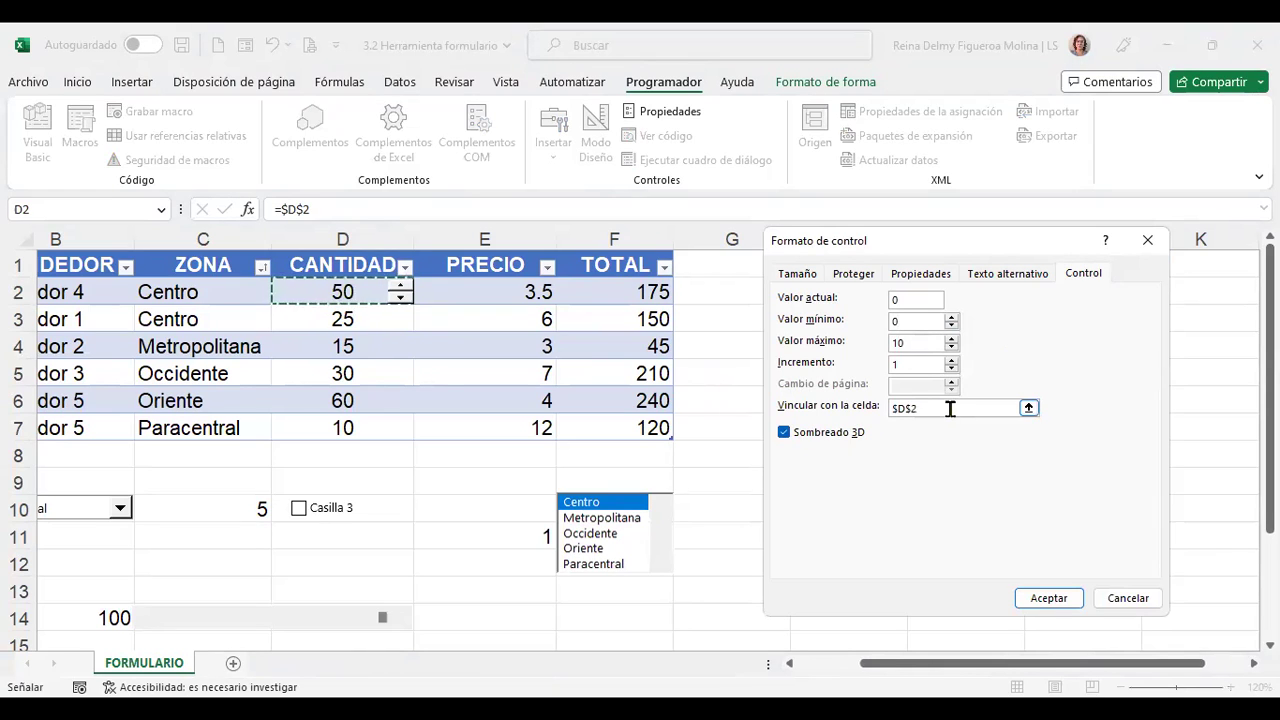
key("BackSpace")
key("BackSpace")
key("BackSpace")
key("BackSpace")
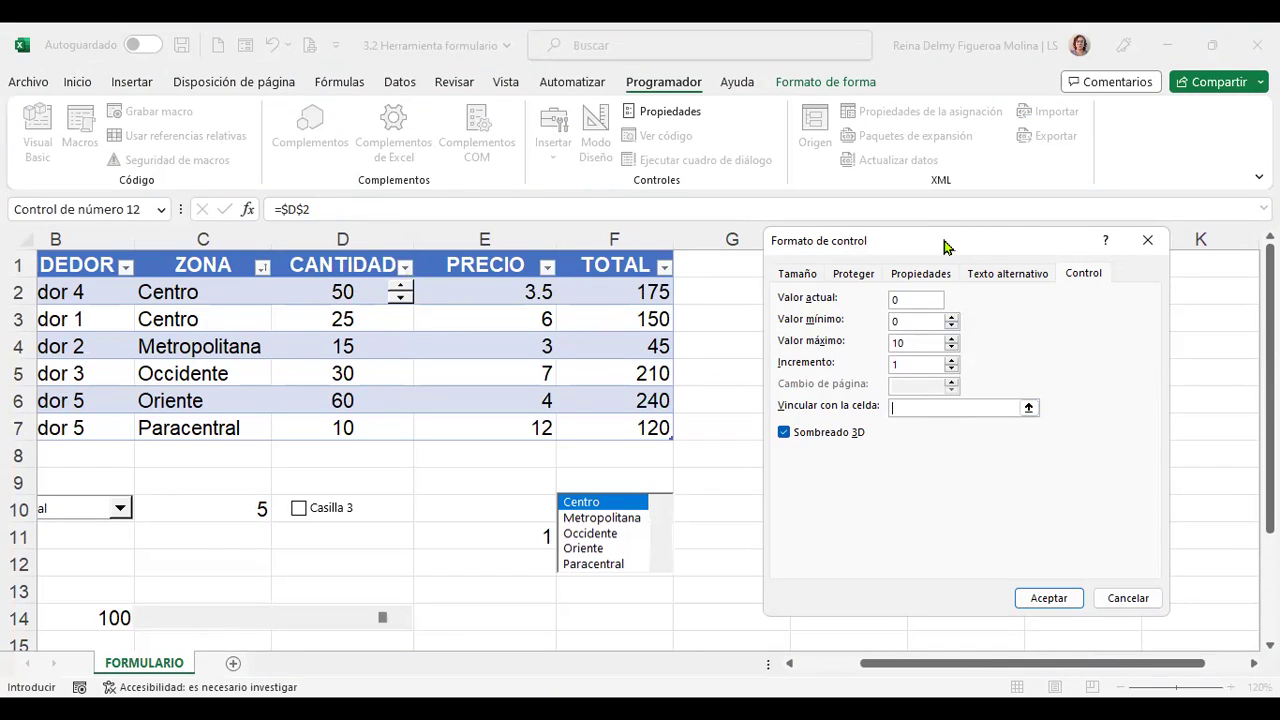
left_click_drag(900, 241, 468, 243)
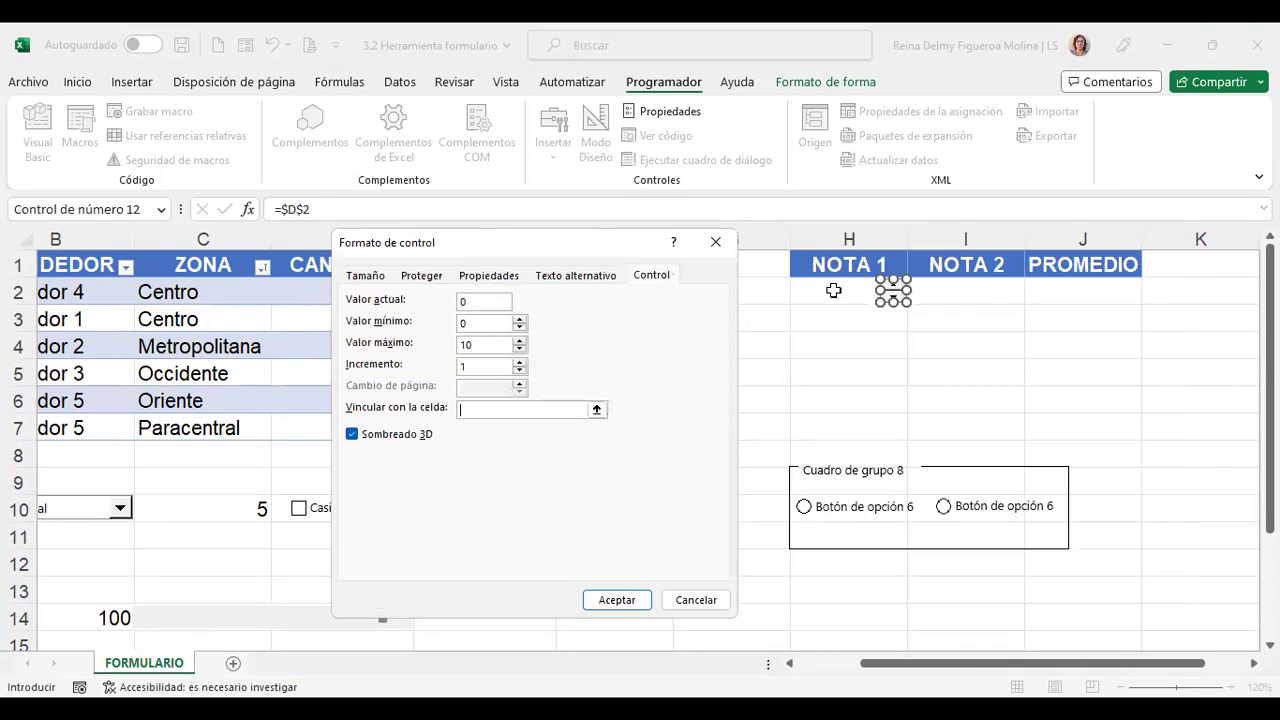
left_click(835, 290)
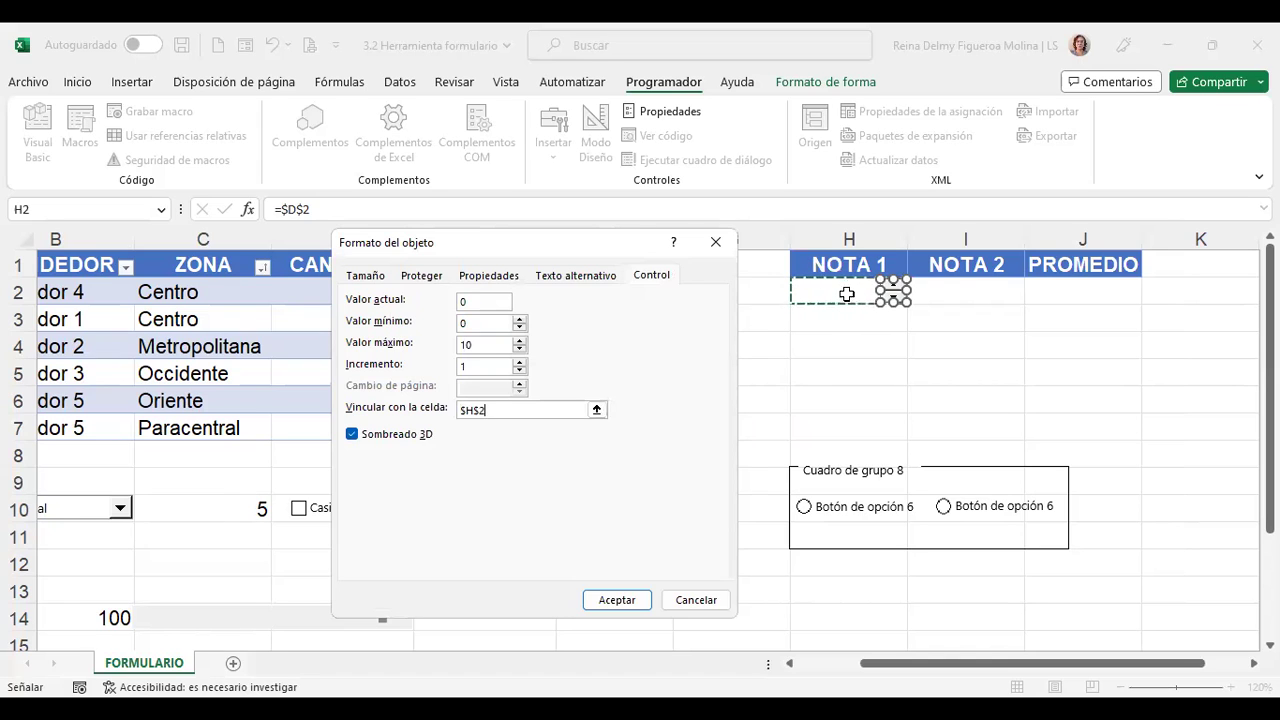
left_click(592, 600)
Step: Centre the value in cell H2 using the Inicio alignment buttons
left_click(980, 328)
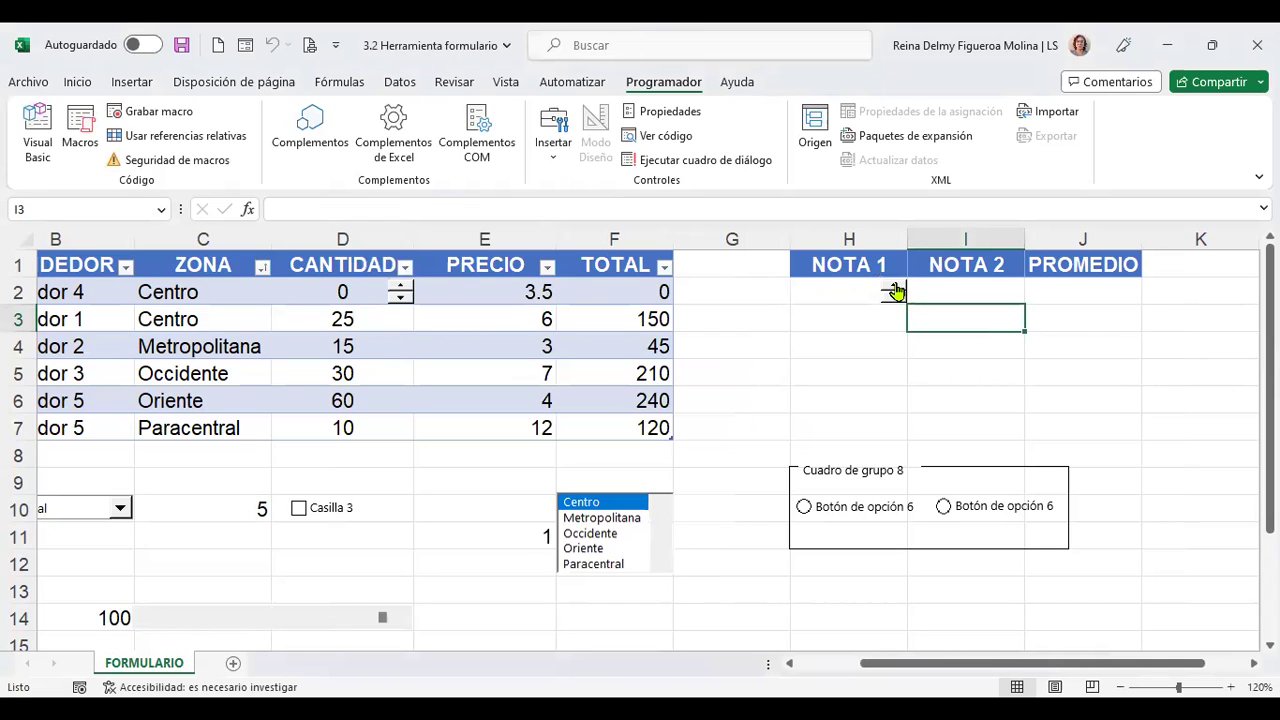
left_click(824, 291)
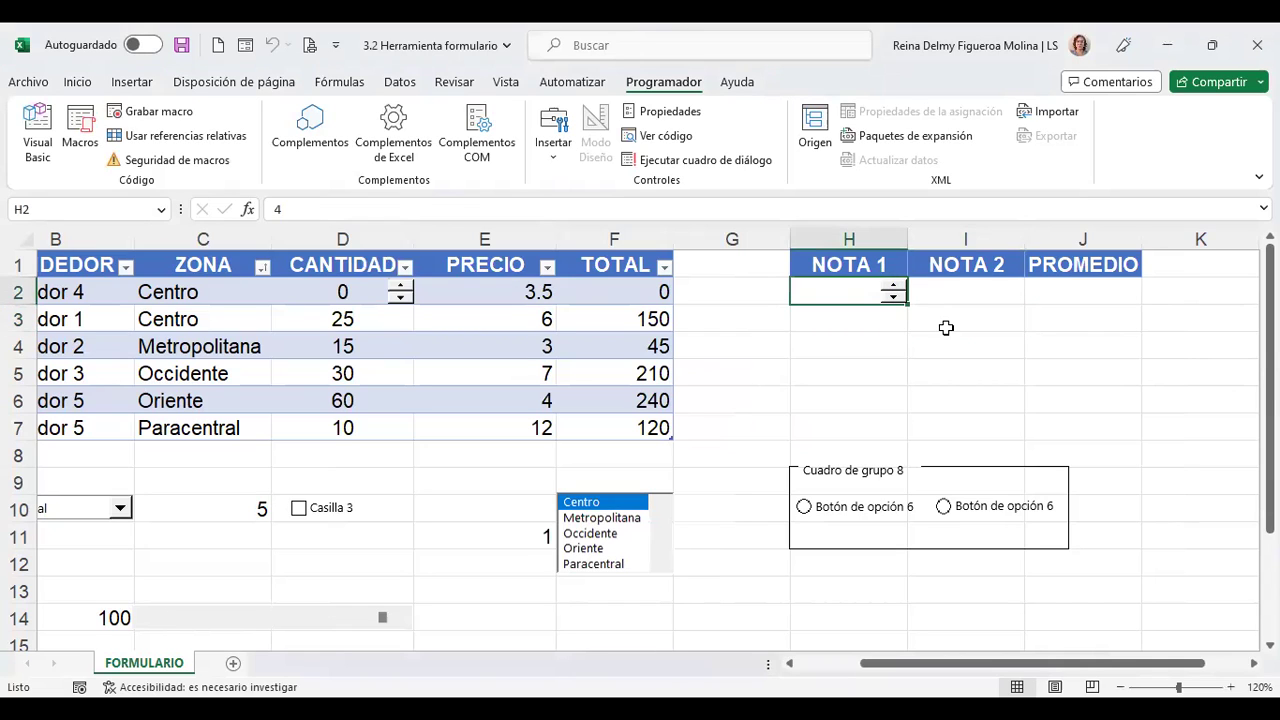
left_click(77, 82)
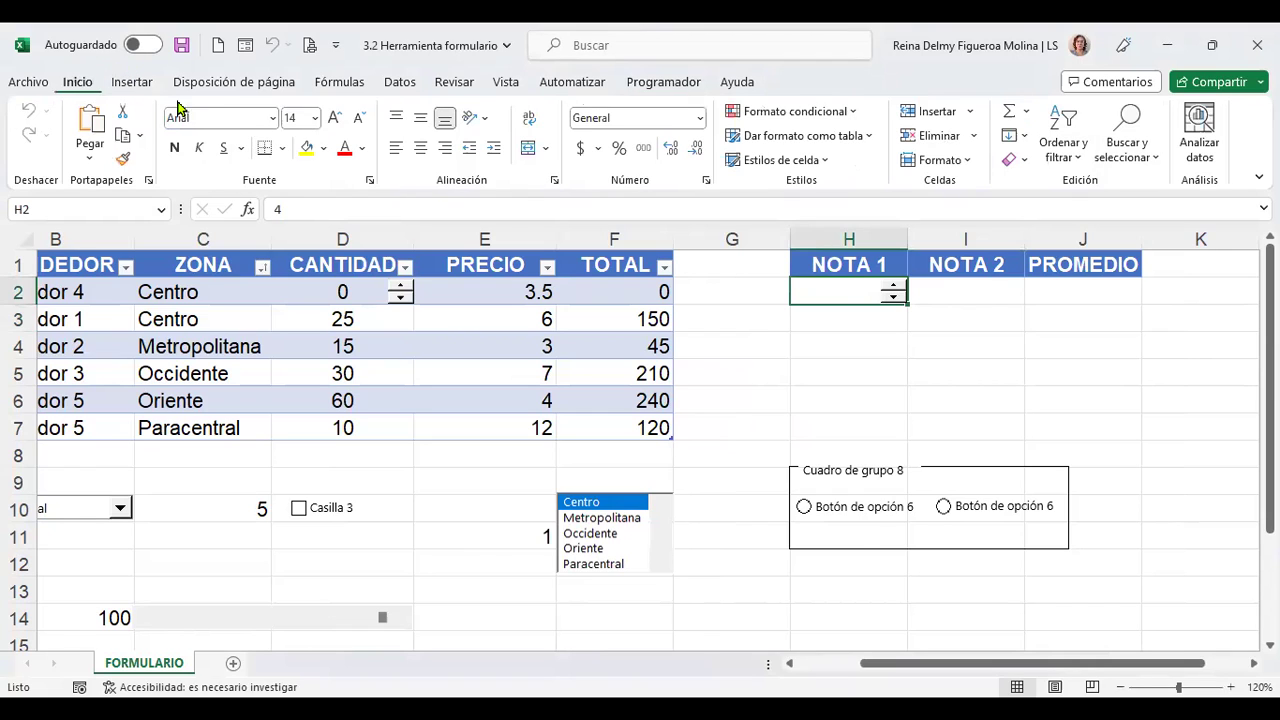
left_click(421, 148)
left_click(397, 148)
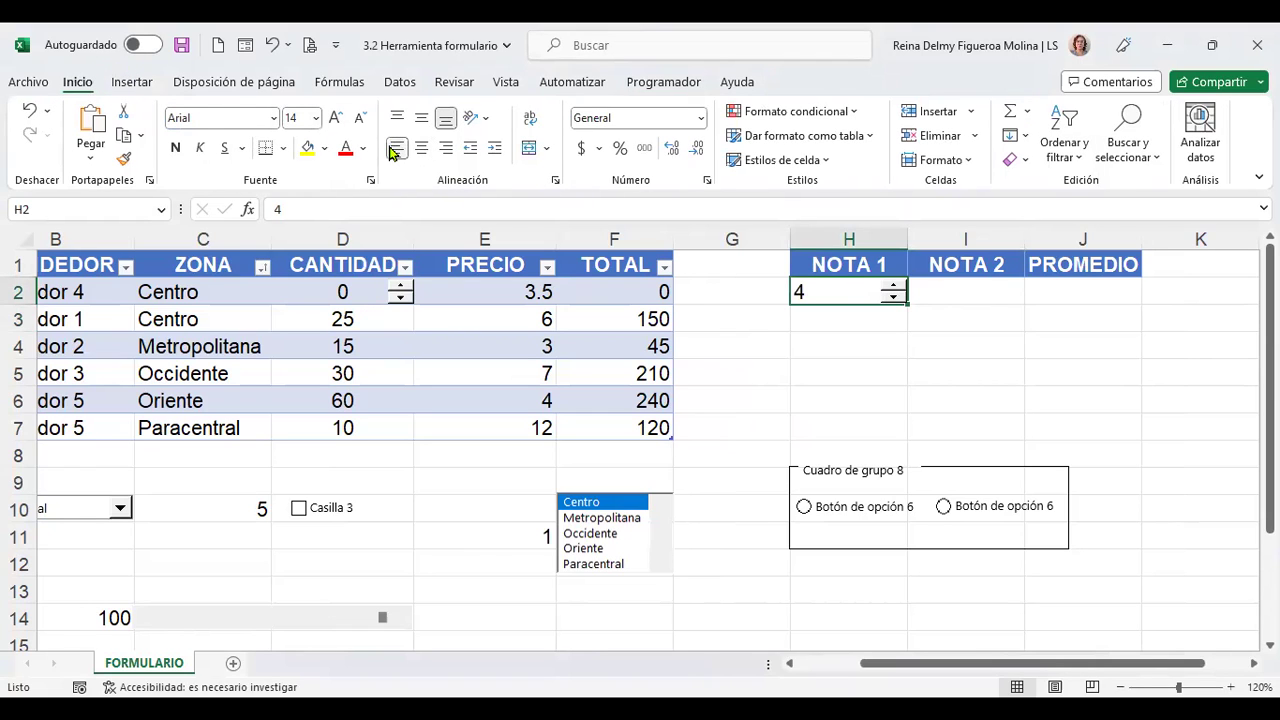
left_click(421, 148)
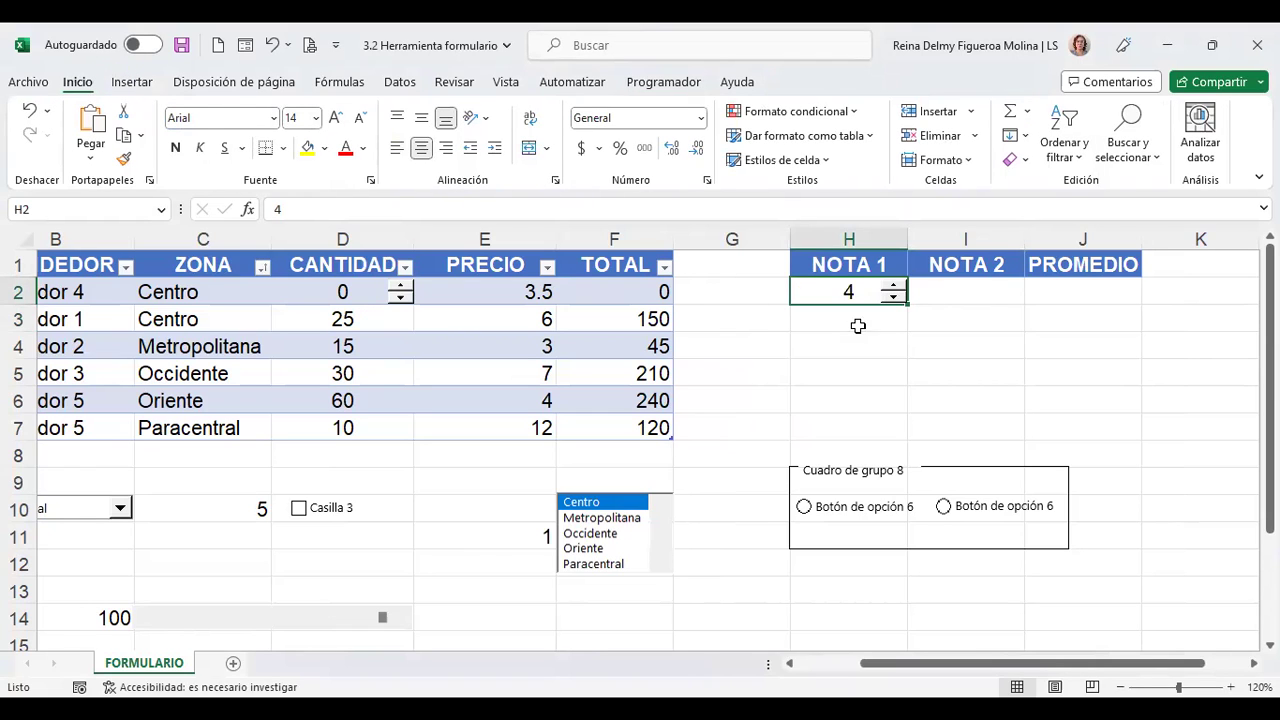
Step: Use the H2 spin button to set NOTA 1 to 7
left_click(955, 315)
double_click(893, 297)
left_click(893, 286)
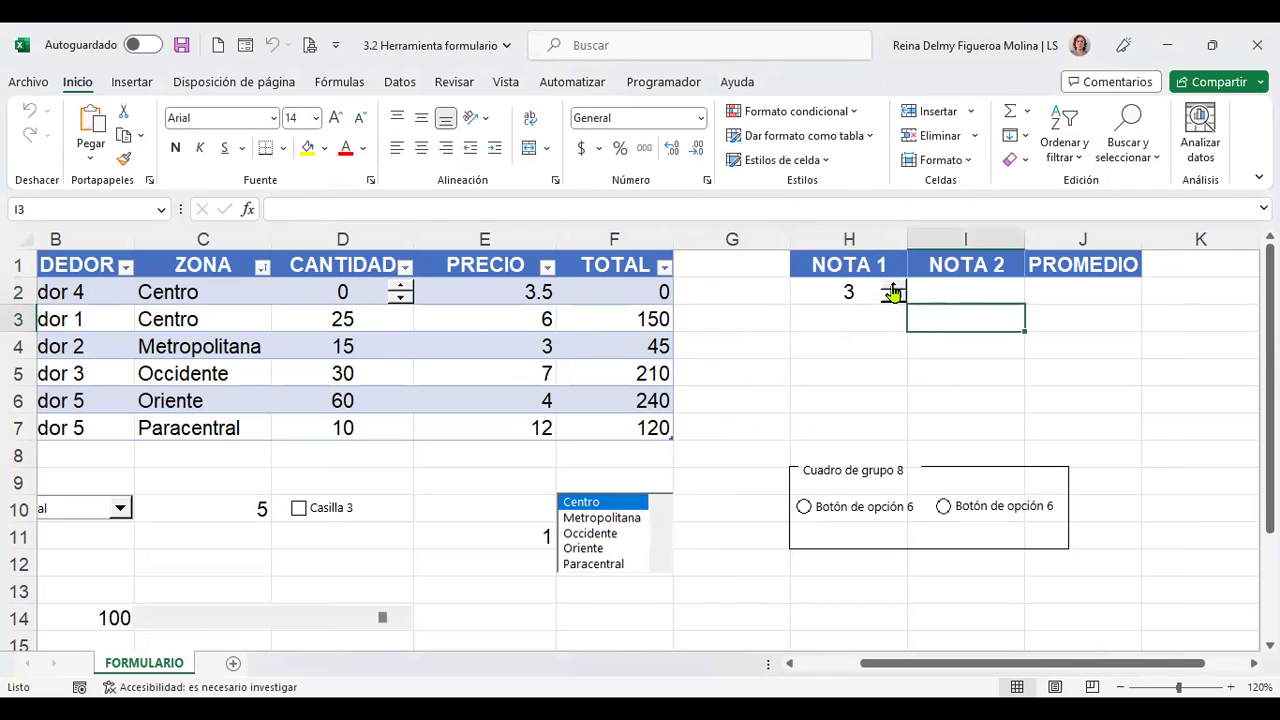
double_click(893, 287)
left_click(1069, 291)
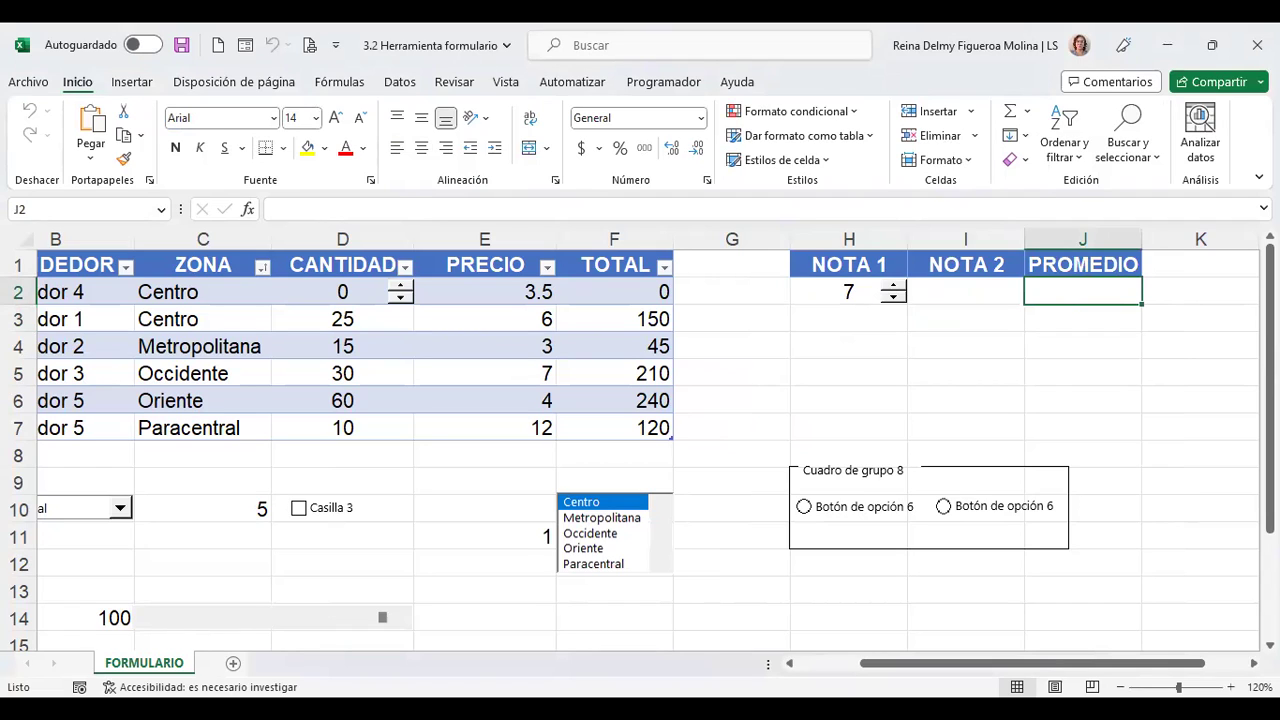
left_click(865, 321)
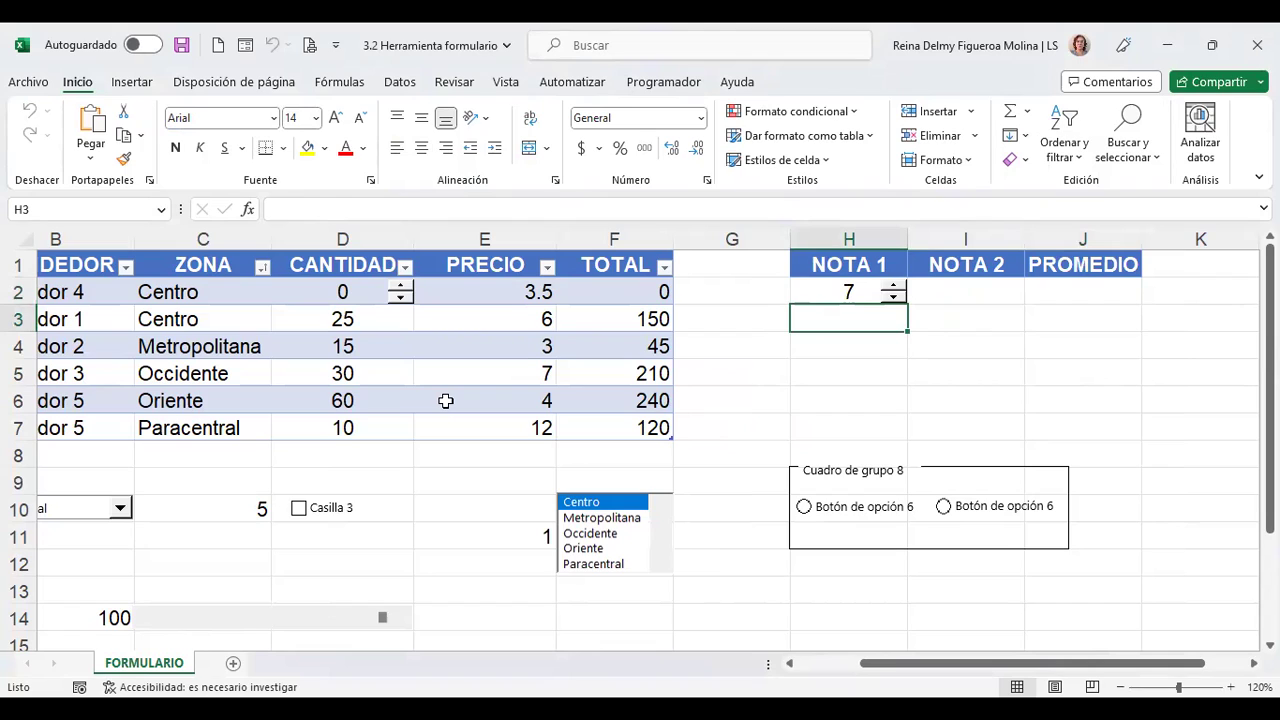